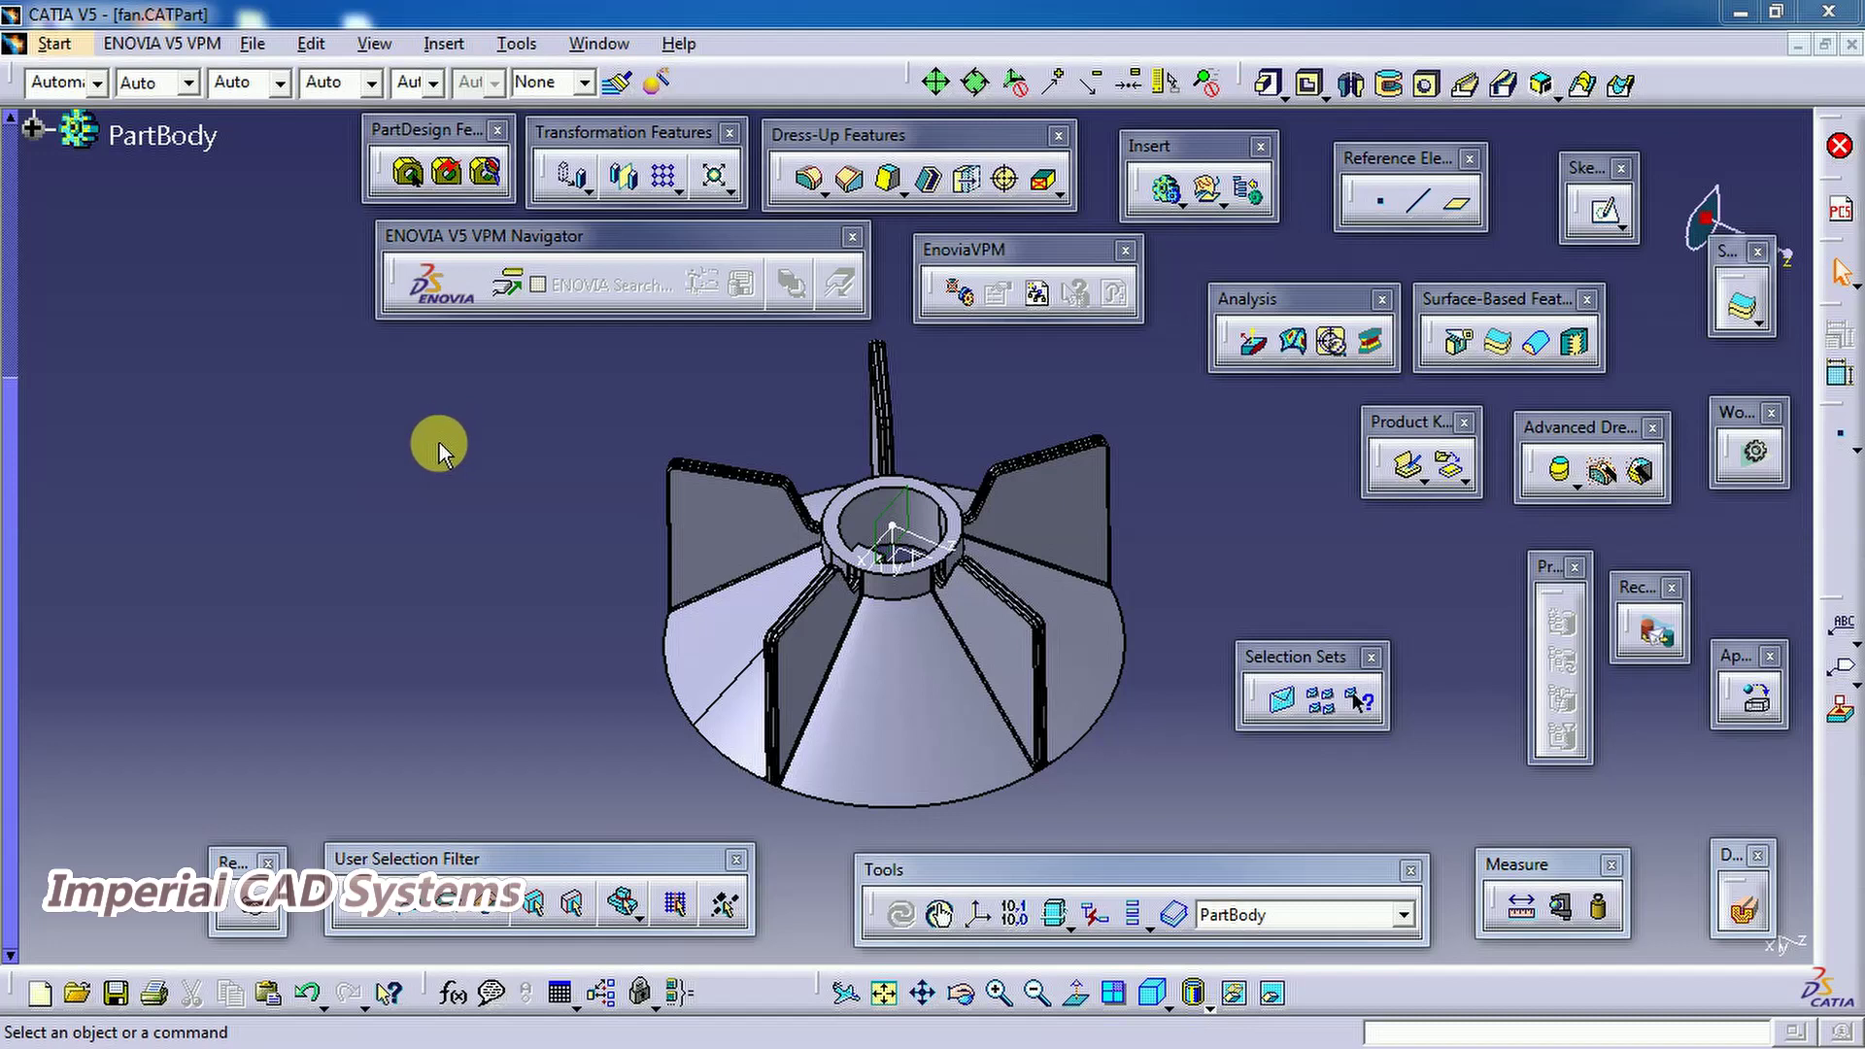
Examine the fan model and its specification tree, including the reference planes and Geometrical Set.1
{"action": "left_click", "coordinate": [410, 452]}
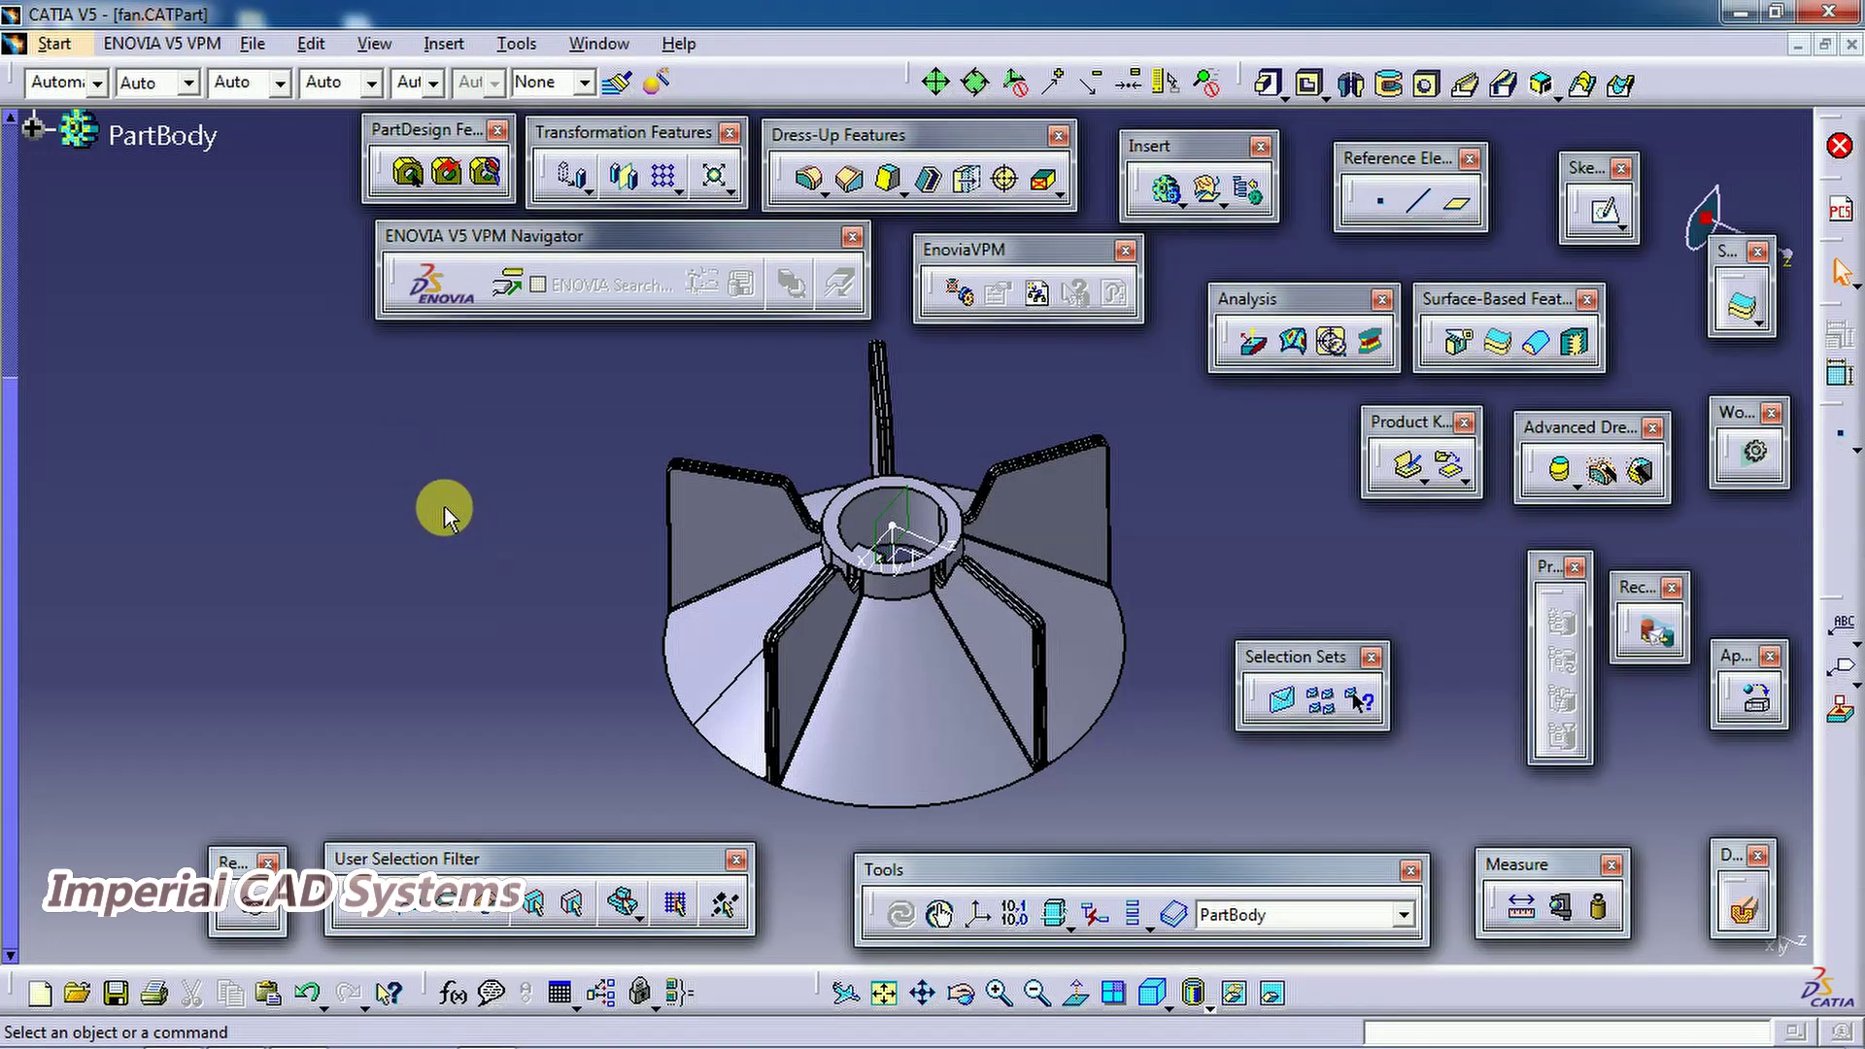
{"action": "left_click", "coordinate": [21, 583]}
{"action": "scroll", "coordinate": [20, 446], "scroll_direction": "up", "scroll_amount": 5}
{"action": "left_click", "coordinate": [42, 313]}
{"action": "middle_click_drag", "start_coordinate": [617, 579], "coordinate": [728, 594]}
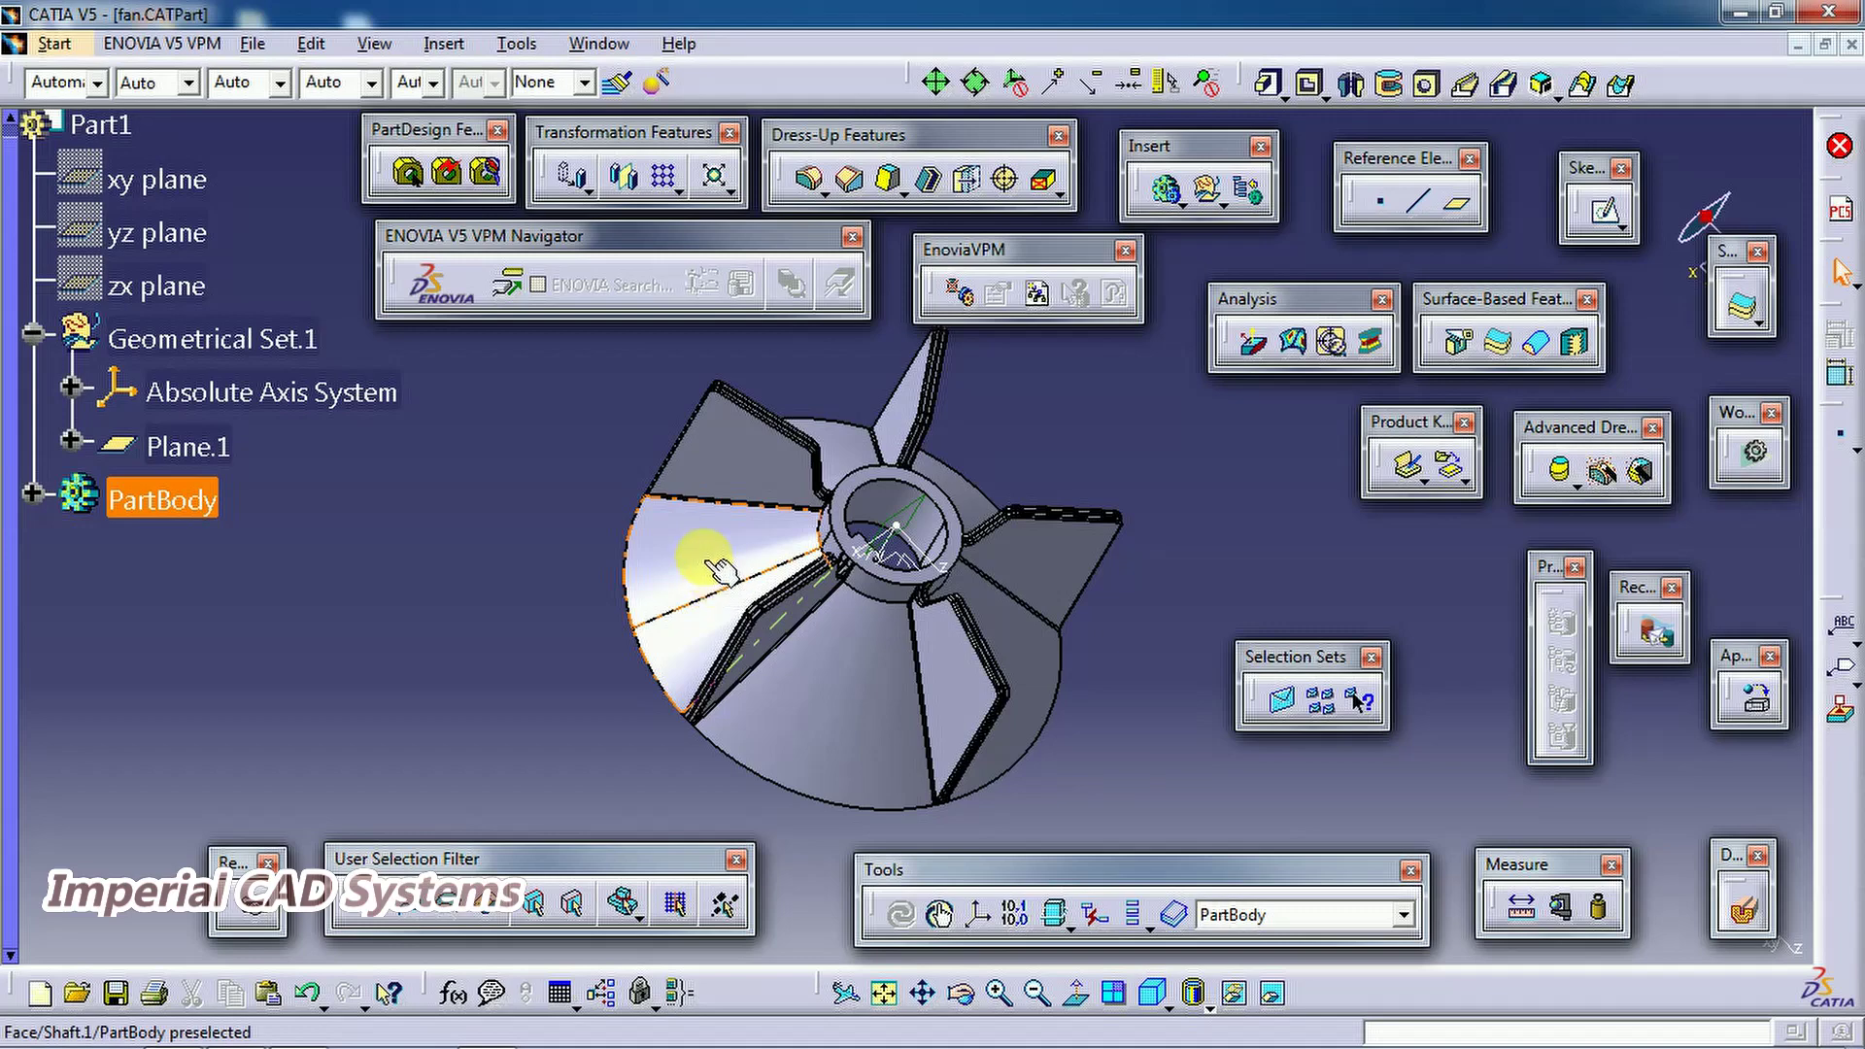
{"action": "left_click", "coordinate": [291, 258]}
{"action": "left_click", "coordinate": [216, 236]}
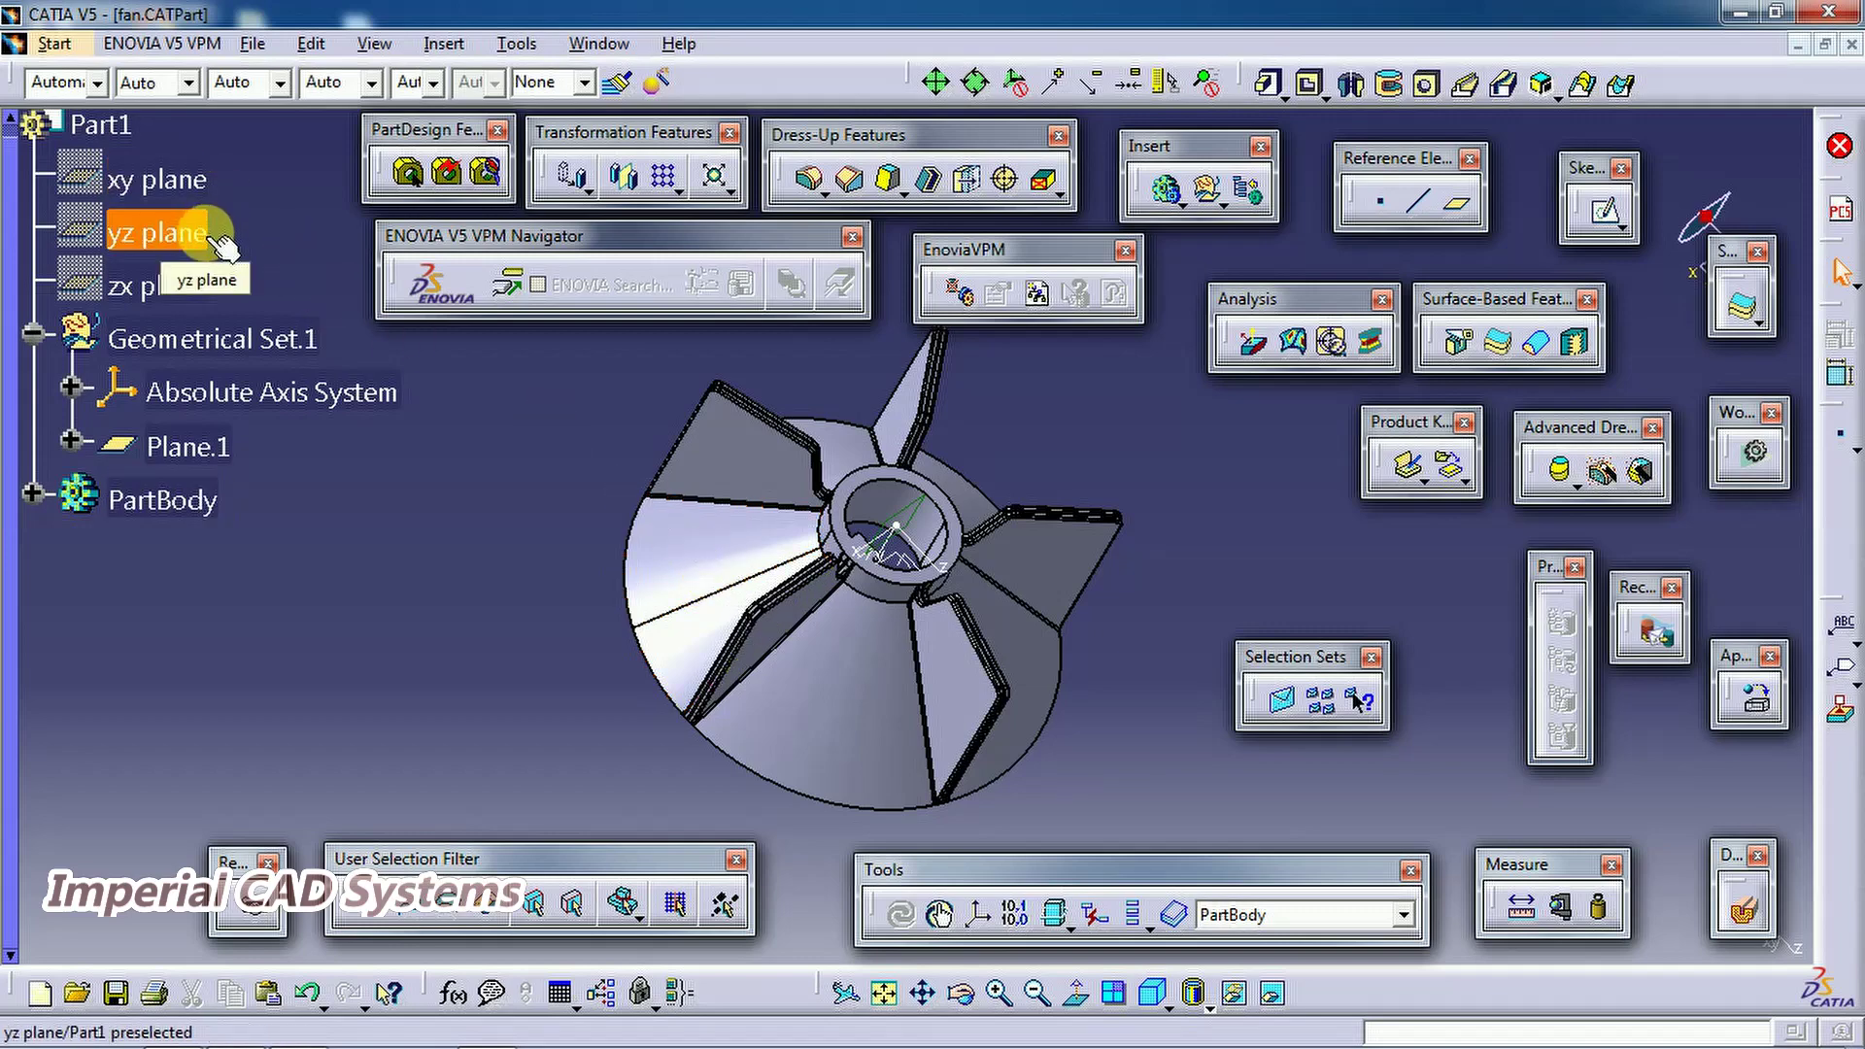
{"action": "left_click", "coordinate": [457, 347]}
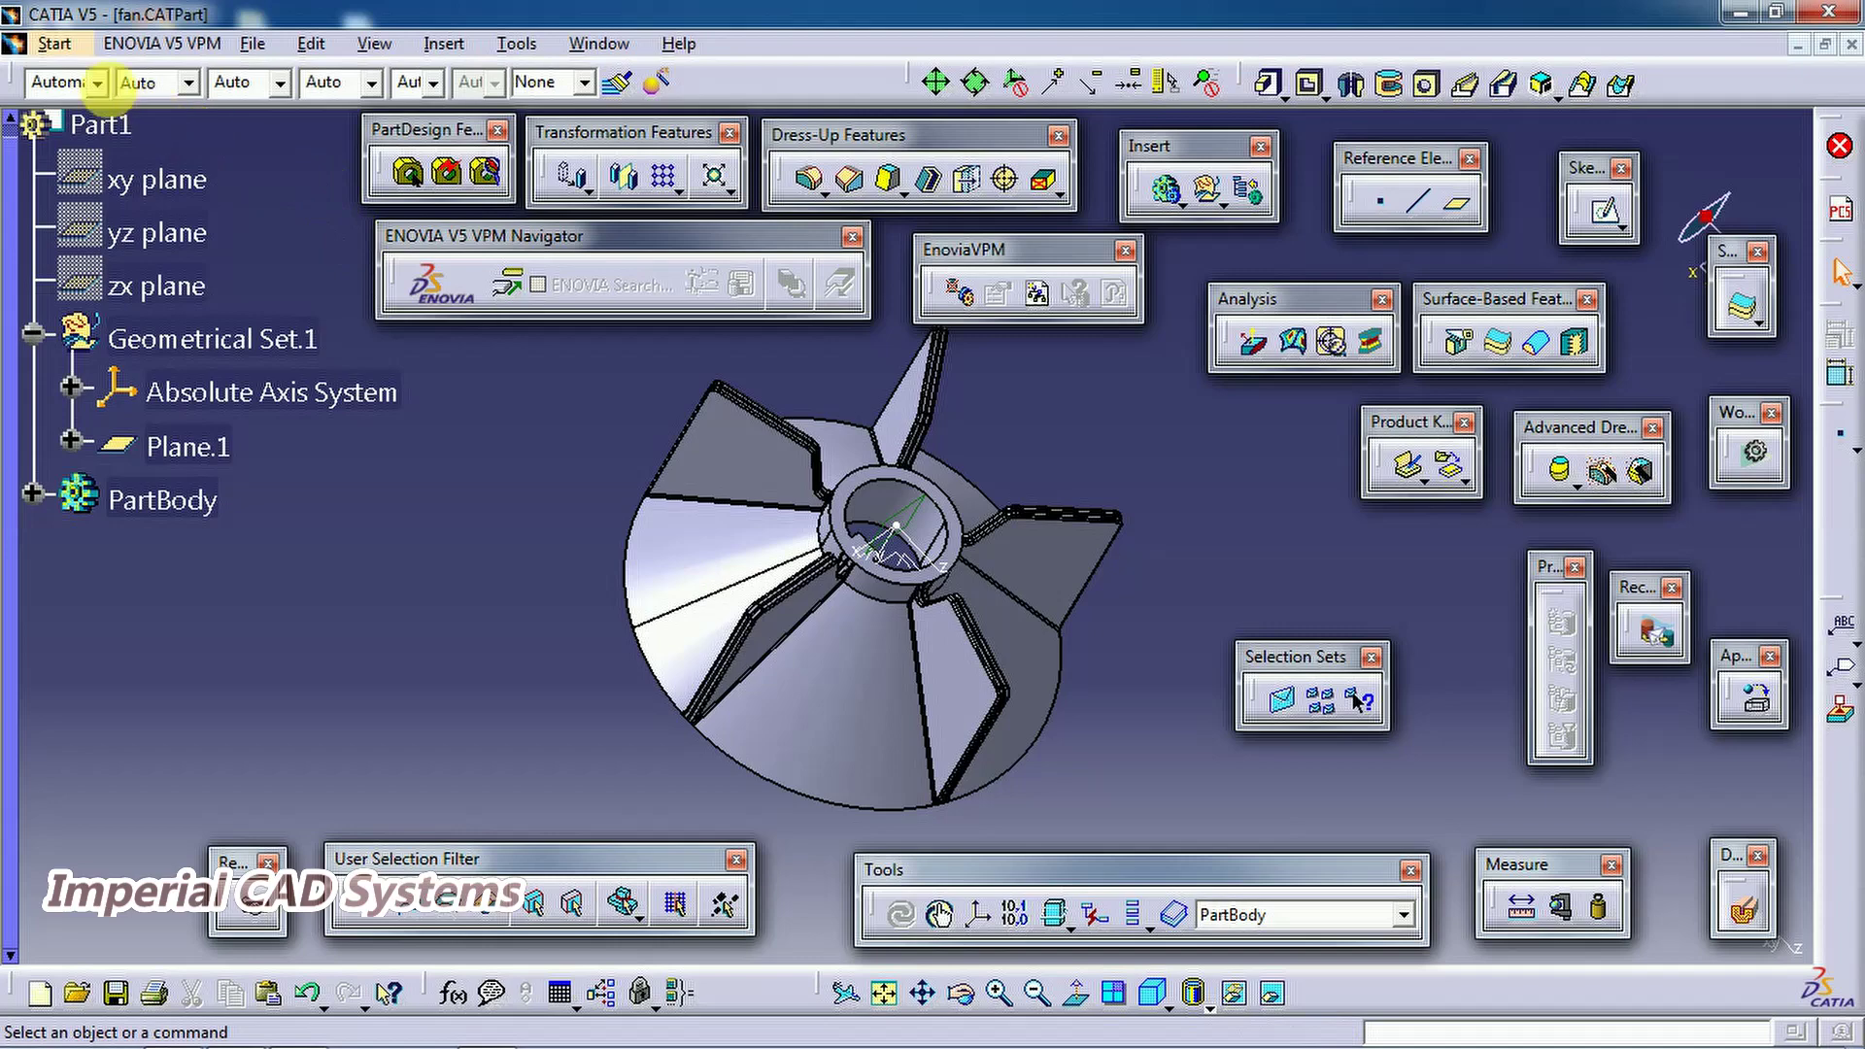
Create a new drawing with an empty ISO A3 sheet at 1:1 scale in the Drafting workbench
{"action": "left_click", "coordinate": [60, 46]}
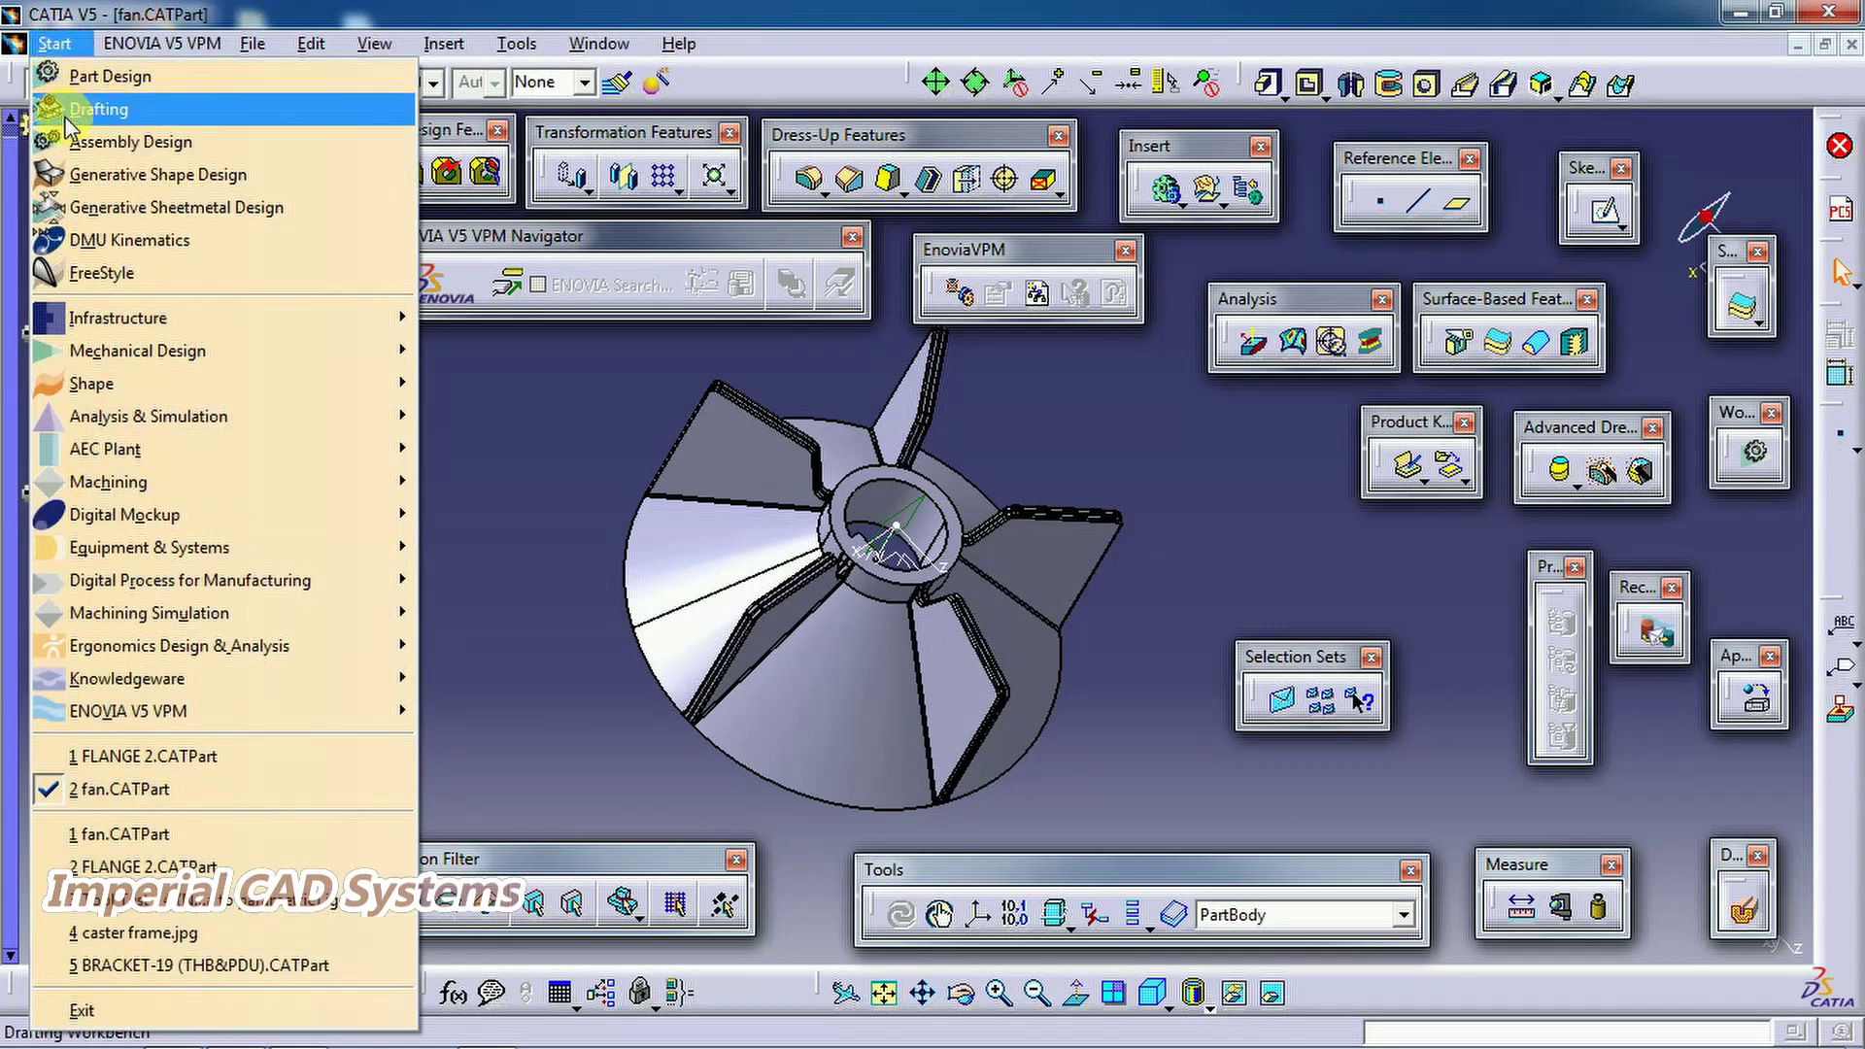
{"action": "mouse_move", "coordinate": [114, 362]}
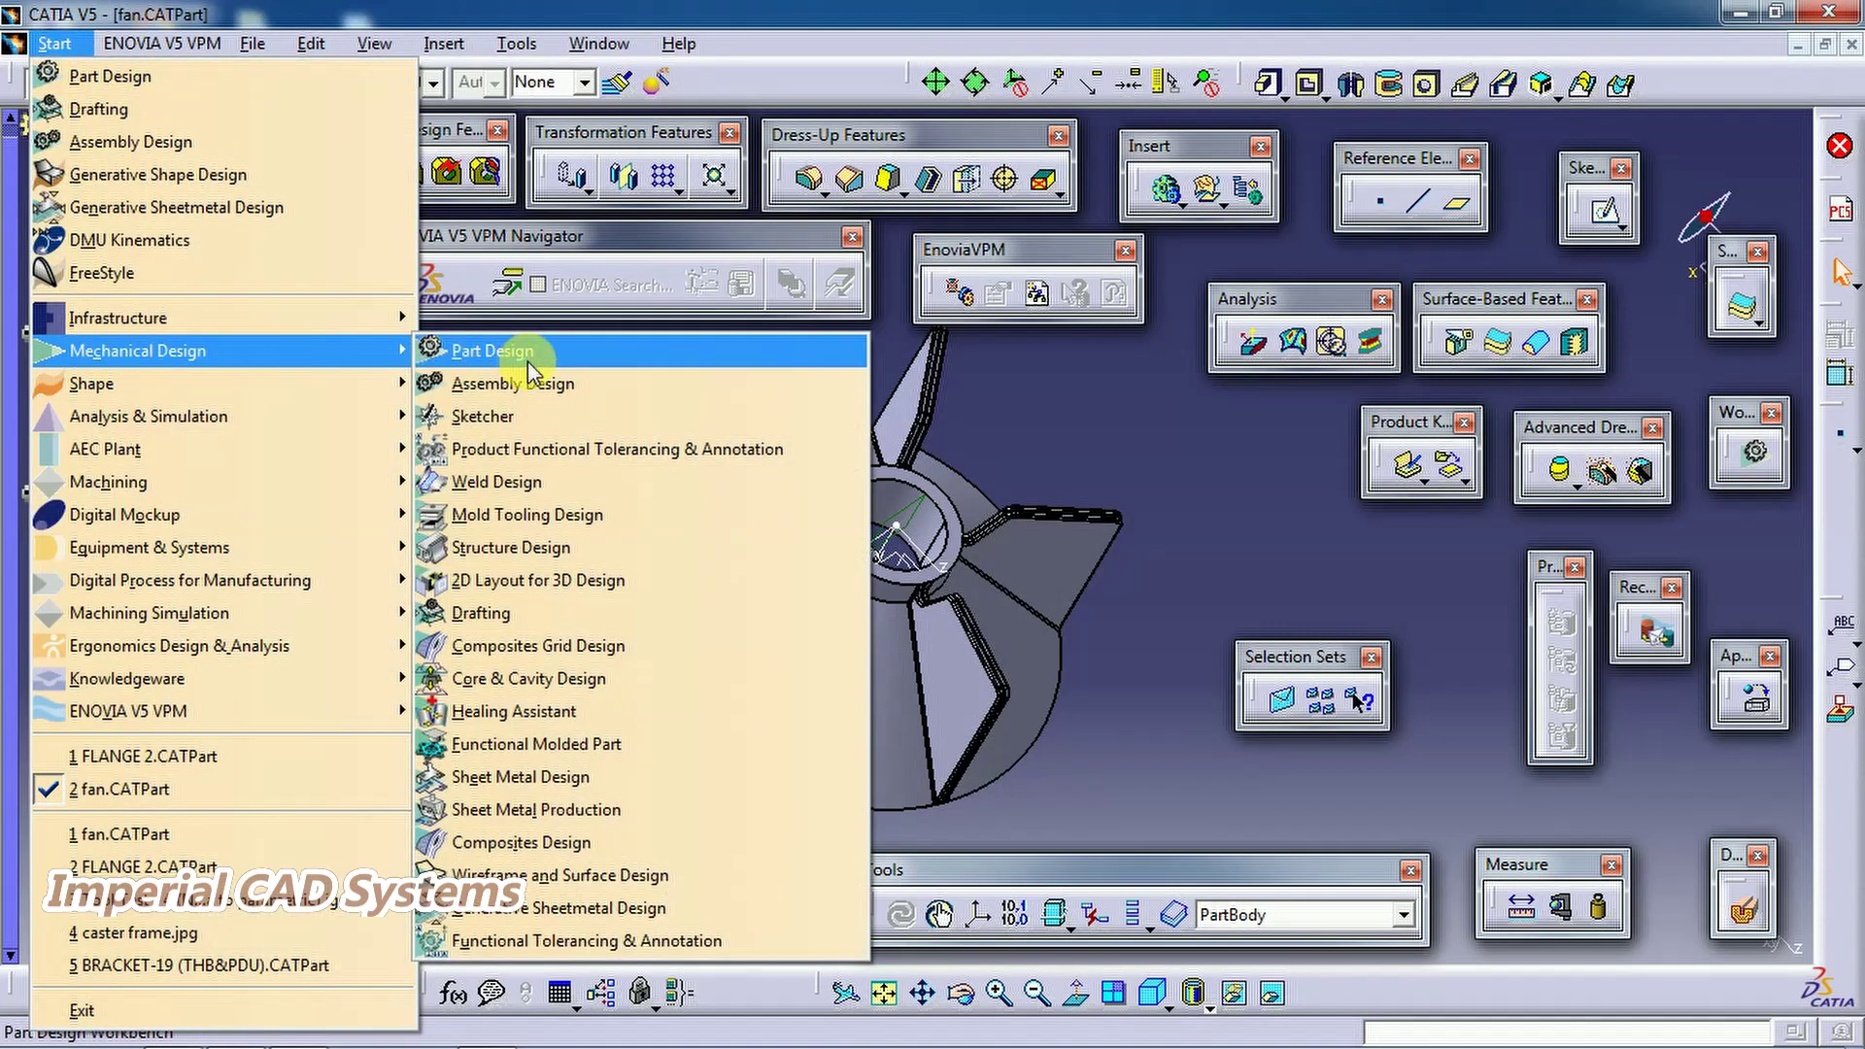
{"action": "left_click", "coordinate": [528, 614]}
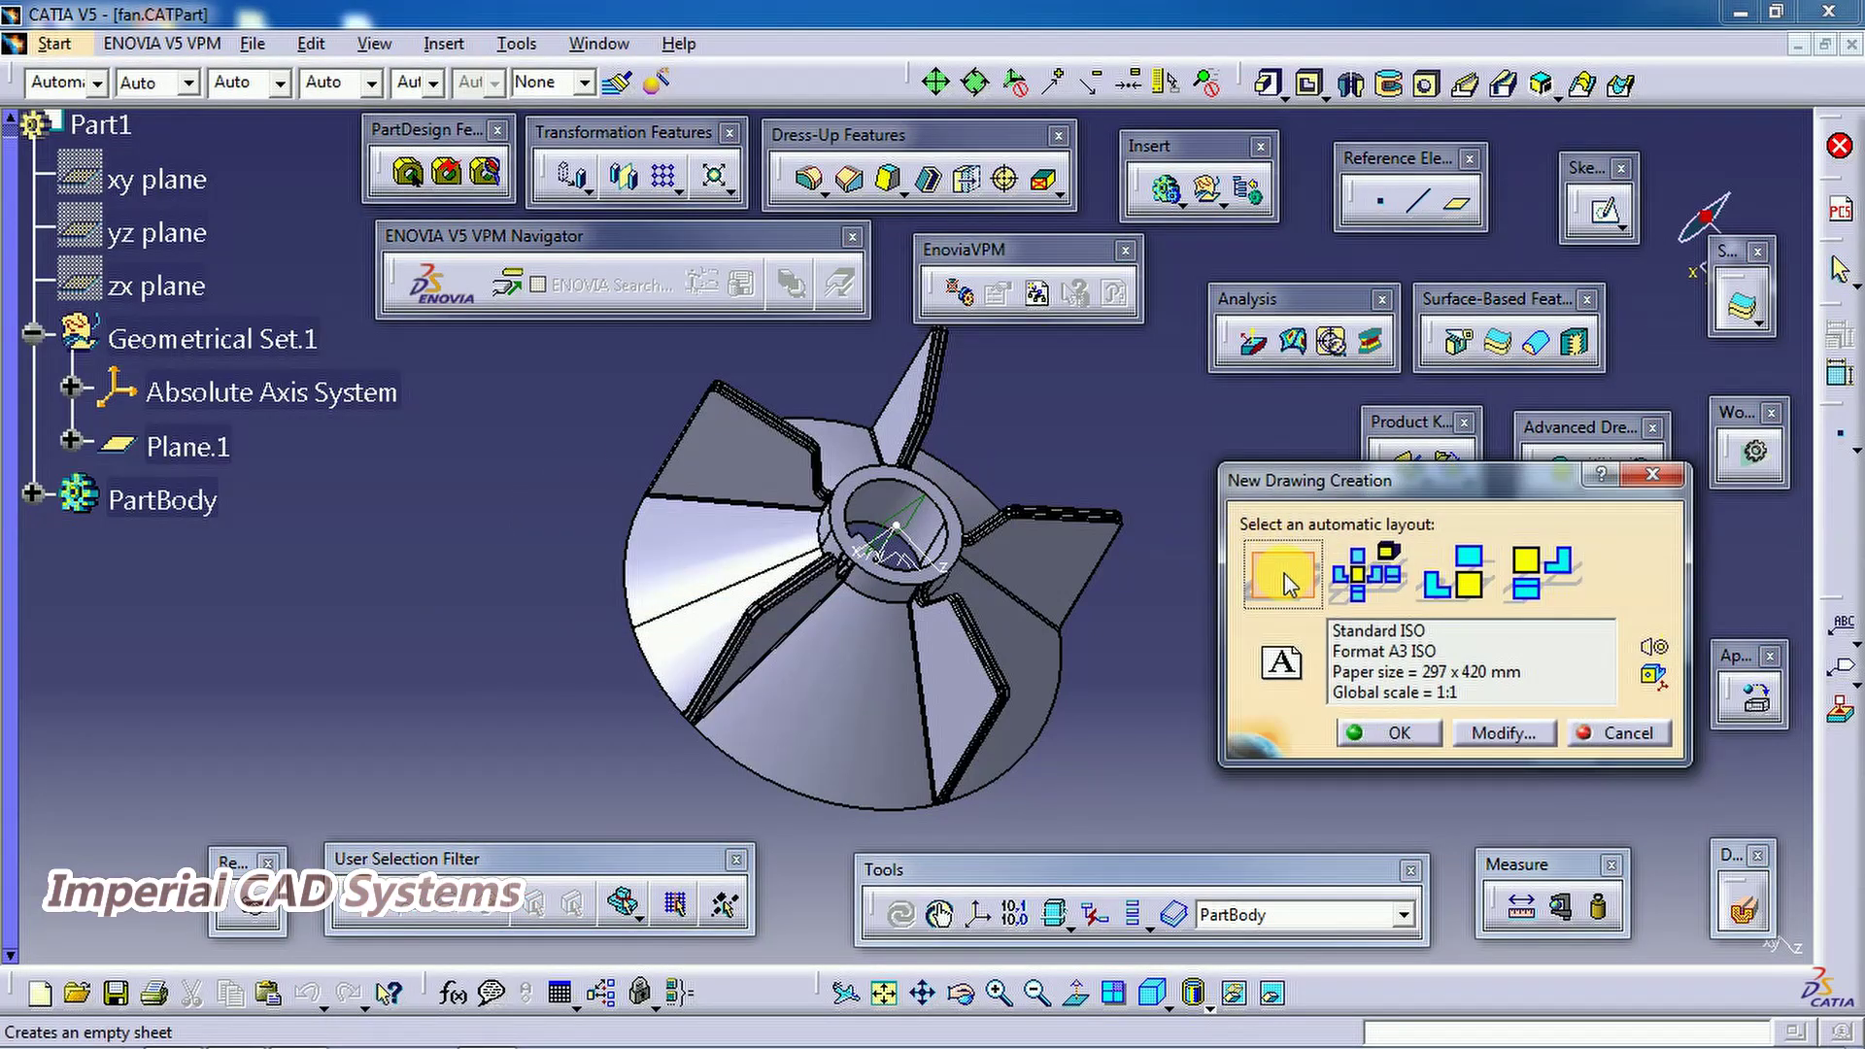
{"action": "left_click", "coordinate": [1420, 734]}
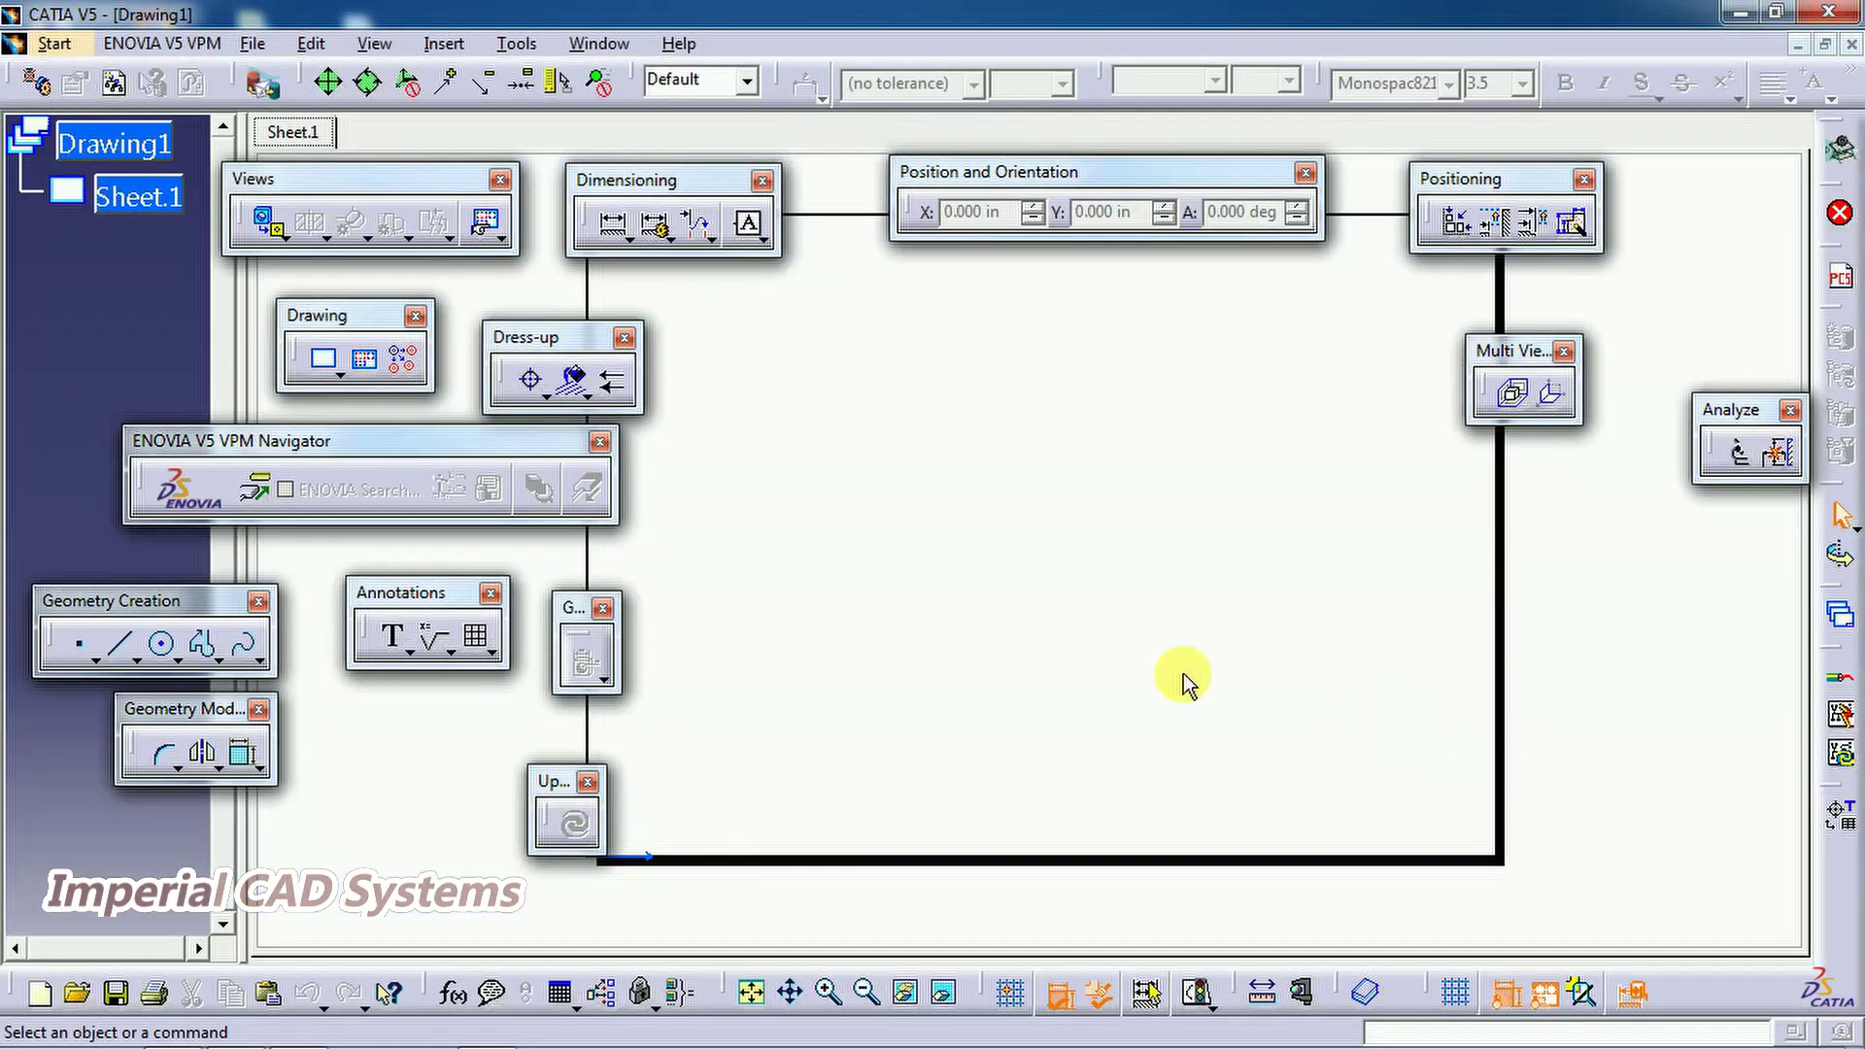
Start a front view and pick a planar face at the hub in fan.CATPart as the projection reference
{"action": "mouse_move", "coordinate": [910, 581]}
{"action": "middle_mouse_down"}
{"action": "mouse_move", "coordinate": [961, 632]}
{"action": "mouse_move", "coordinate": [949, 591]}
{"action": "mouse_move", "coordinate": [995, 609]}
{"action": "middle_mouse_up"}
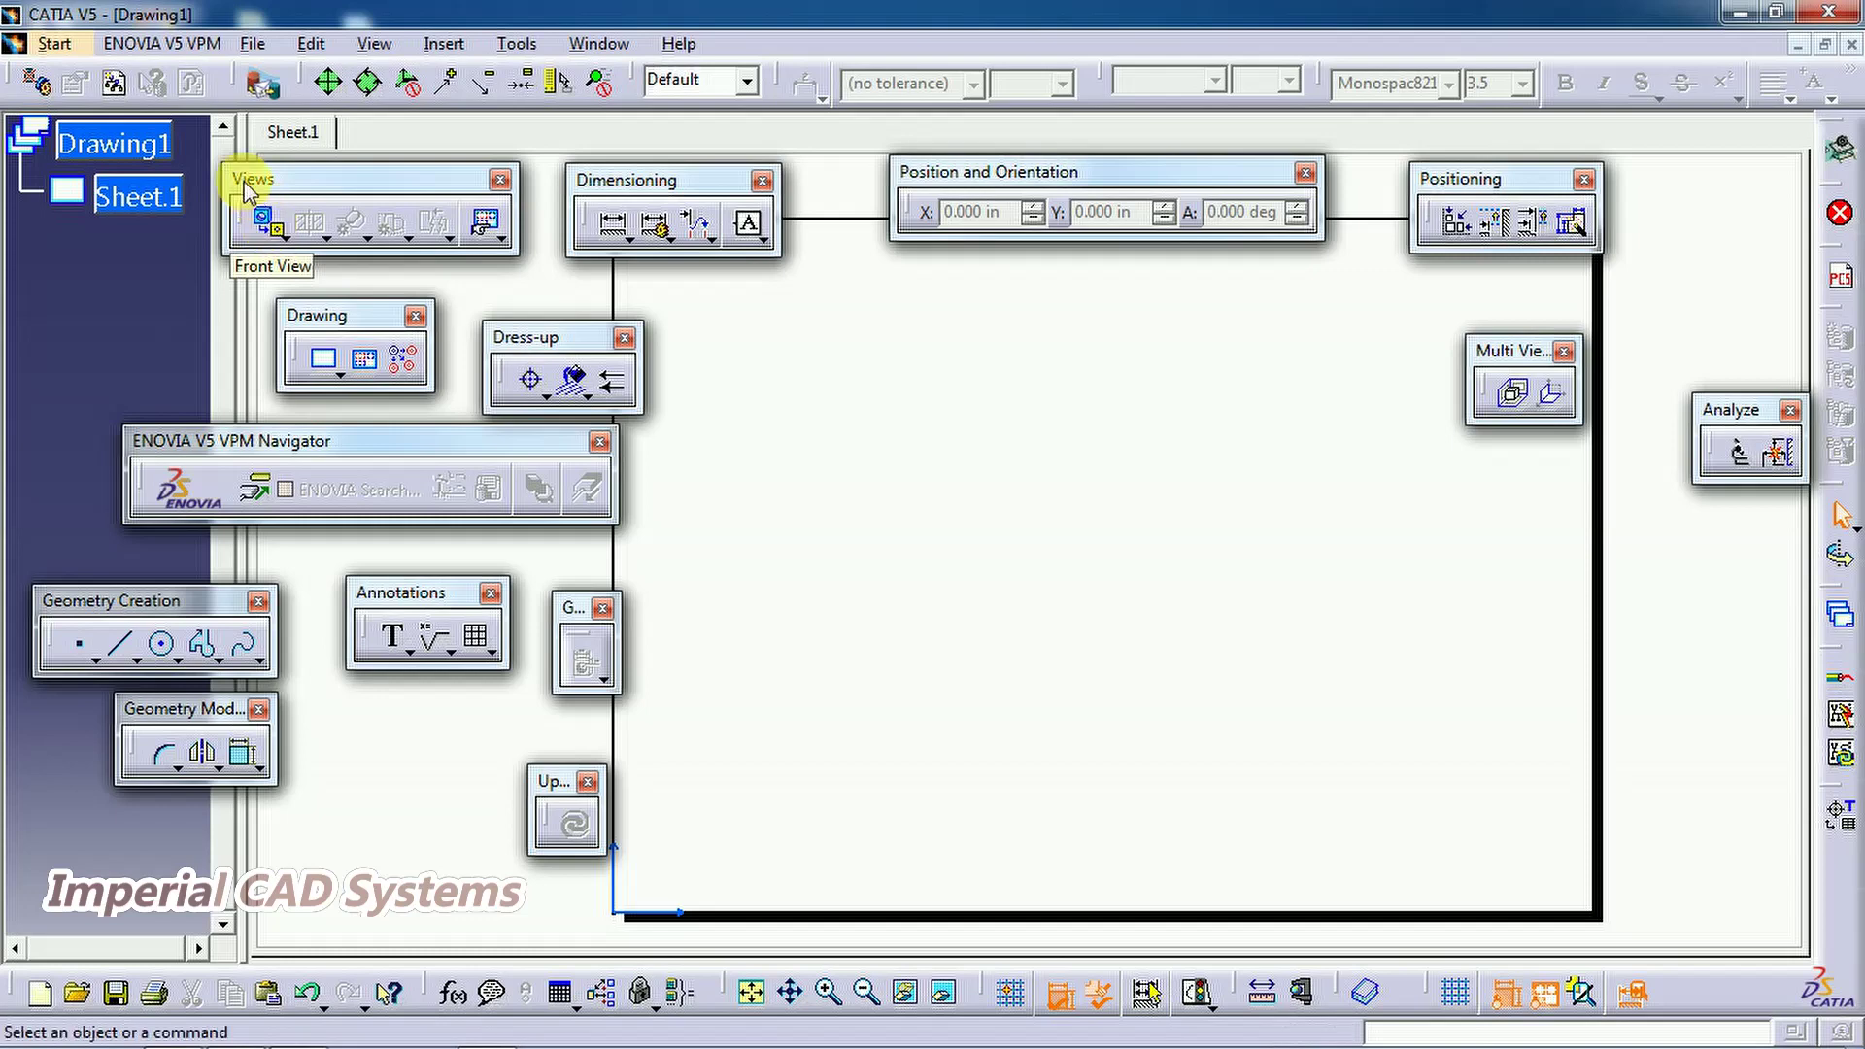
{"action": "left_click", "coordinate": [272, 226]}
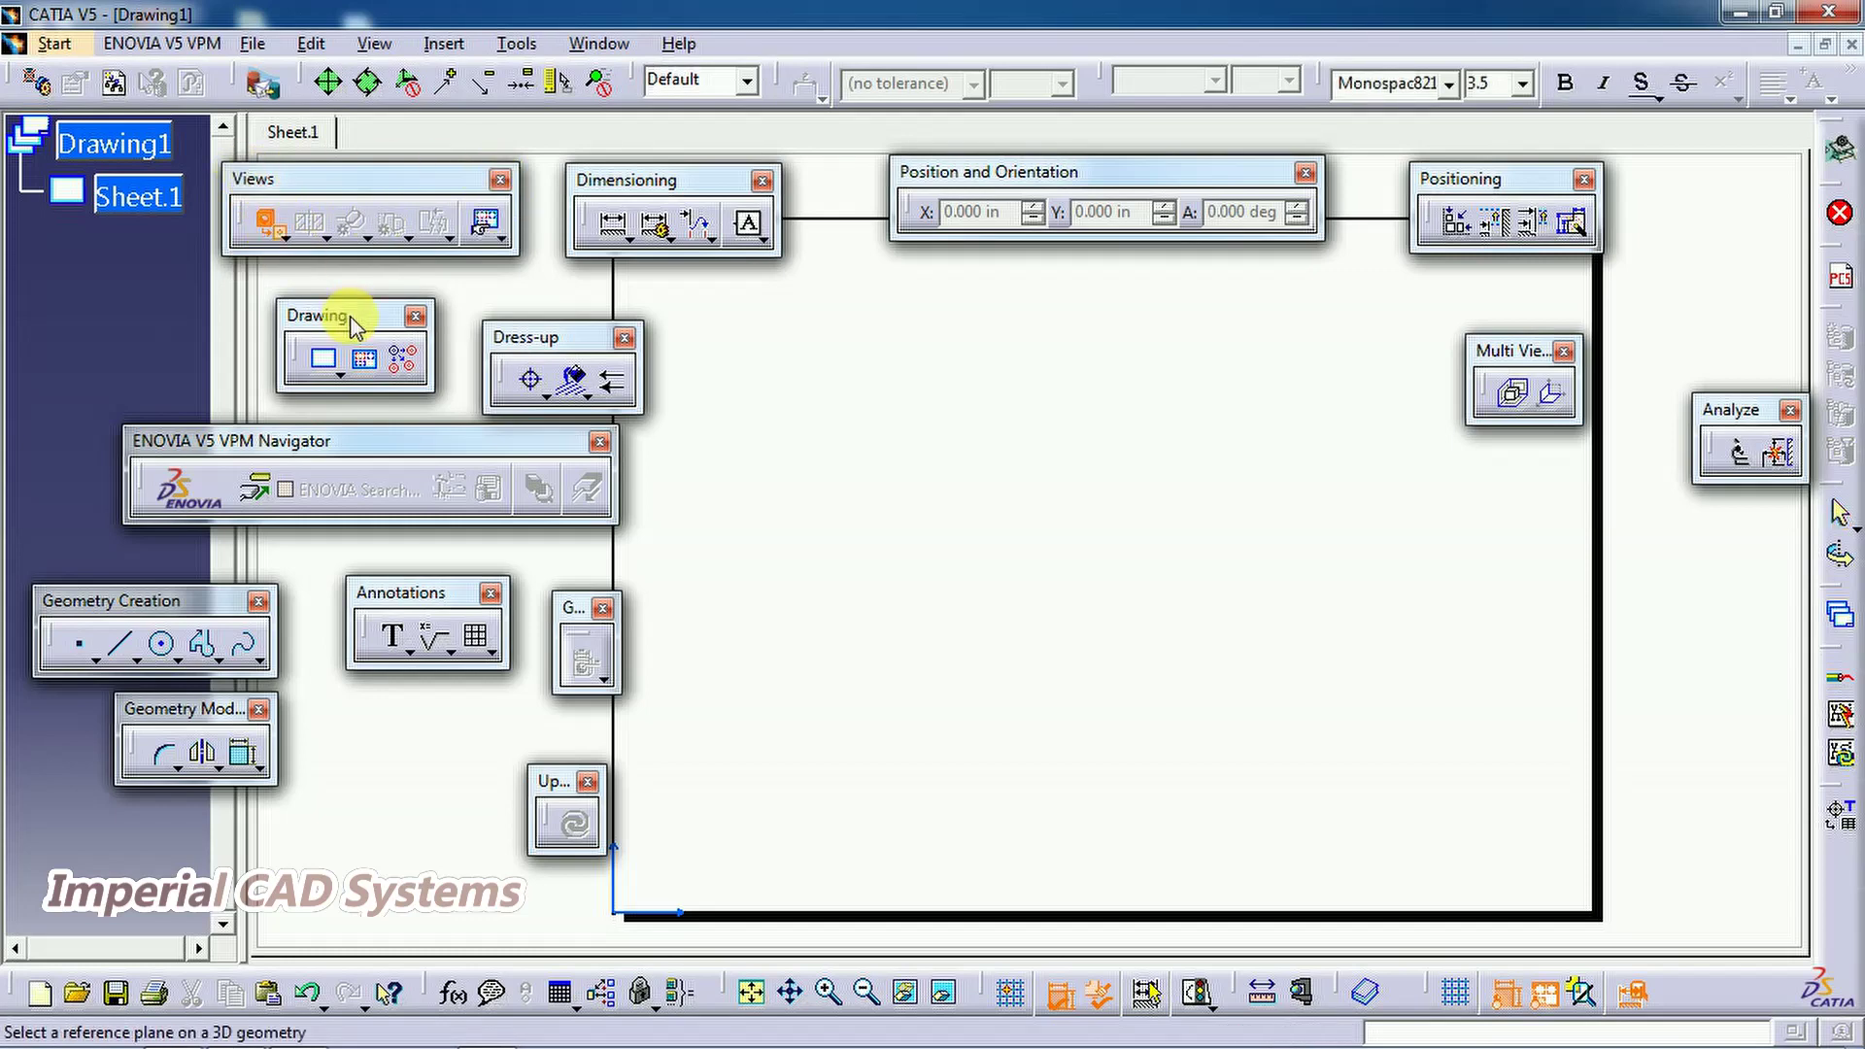
{"action": "left_click", "coordinate": [587, 44]}
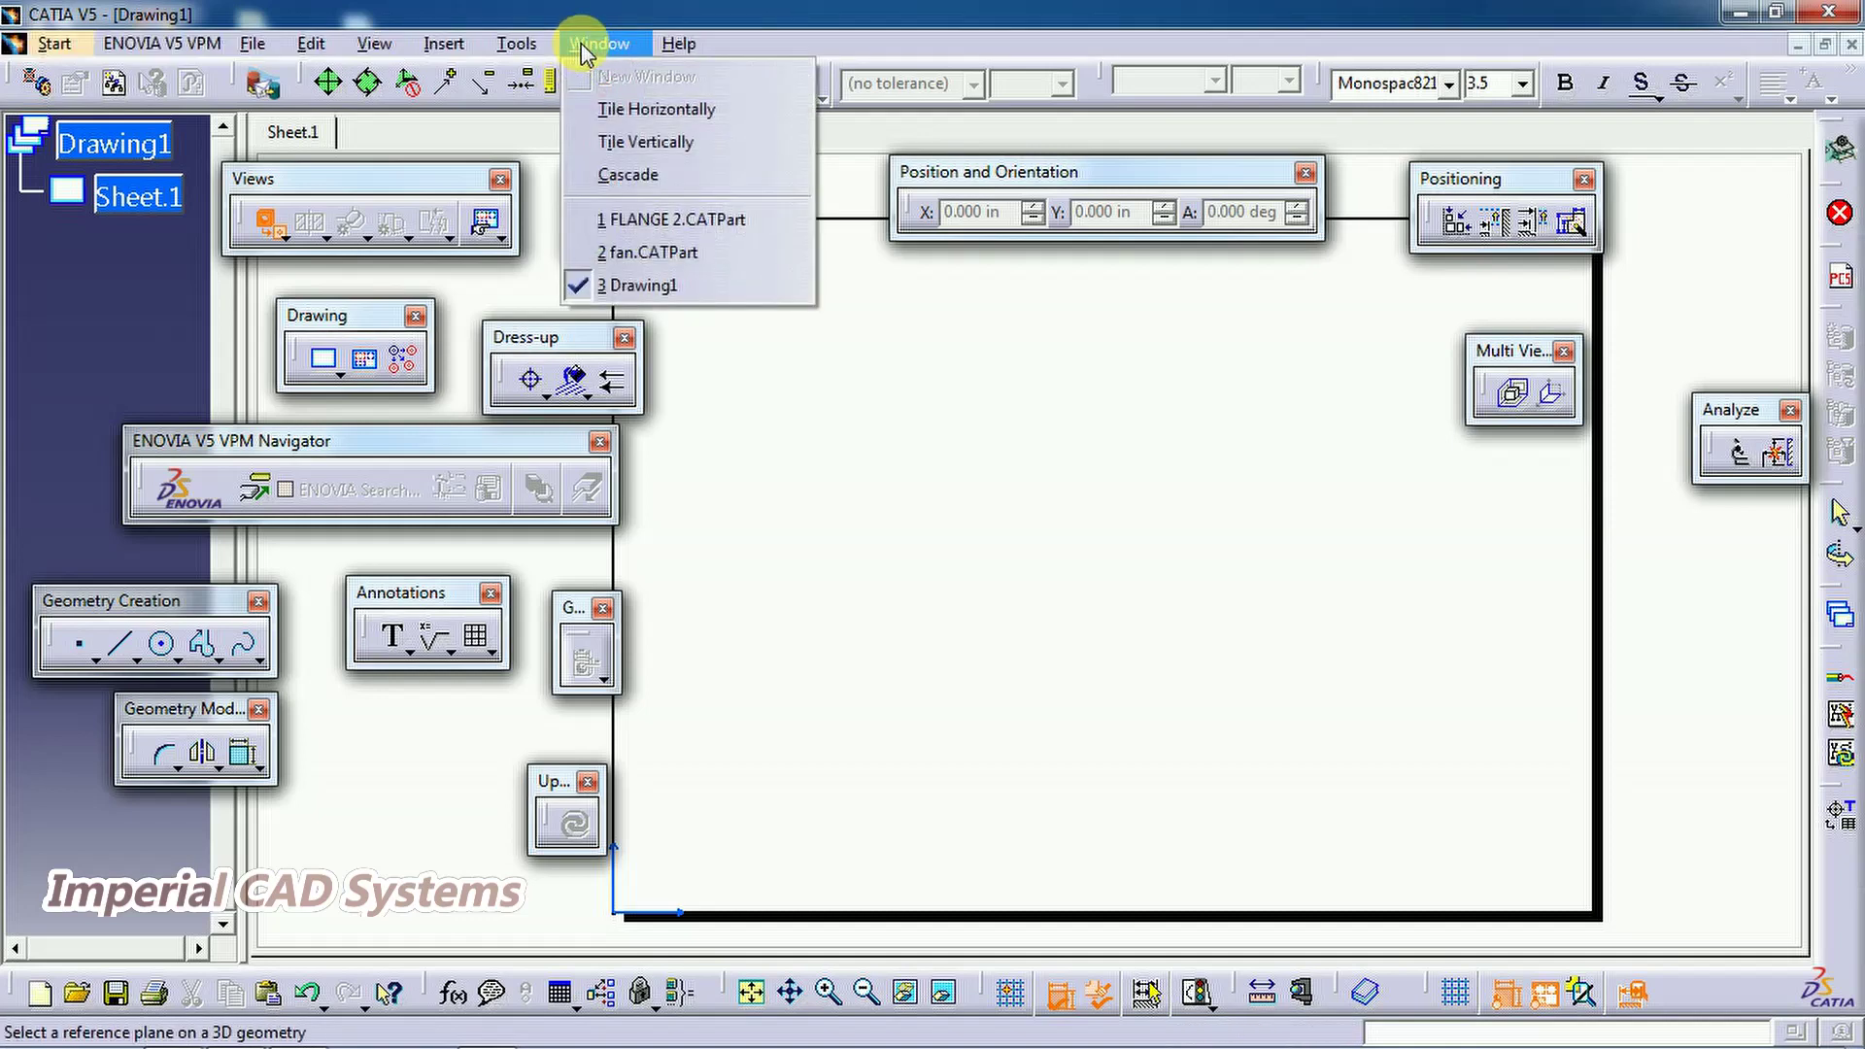
{"action": "left_click", "coordinate": [660, 256]}
{"action": "middle_click_drag", "start_coordinate": [913, 562], "coordinate": [887, 715]}
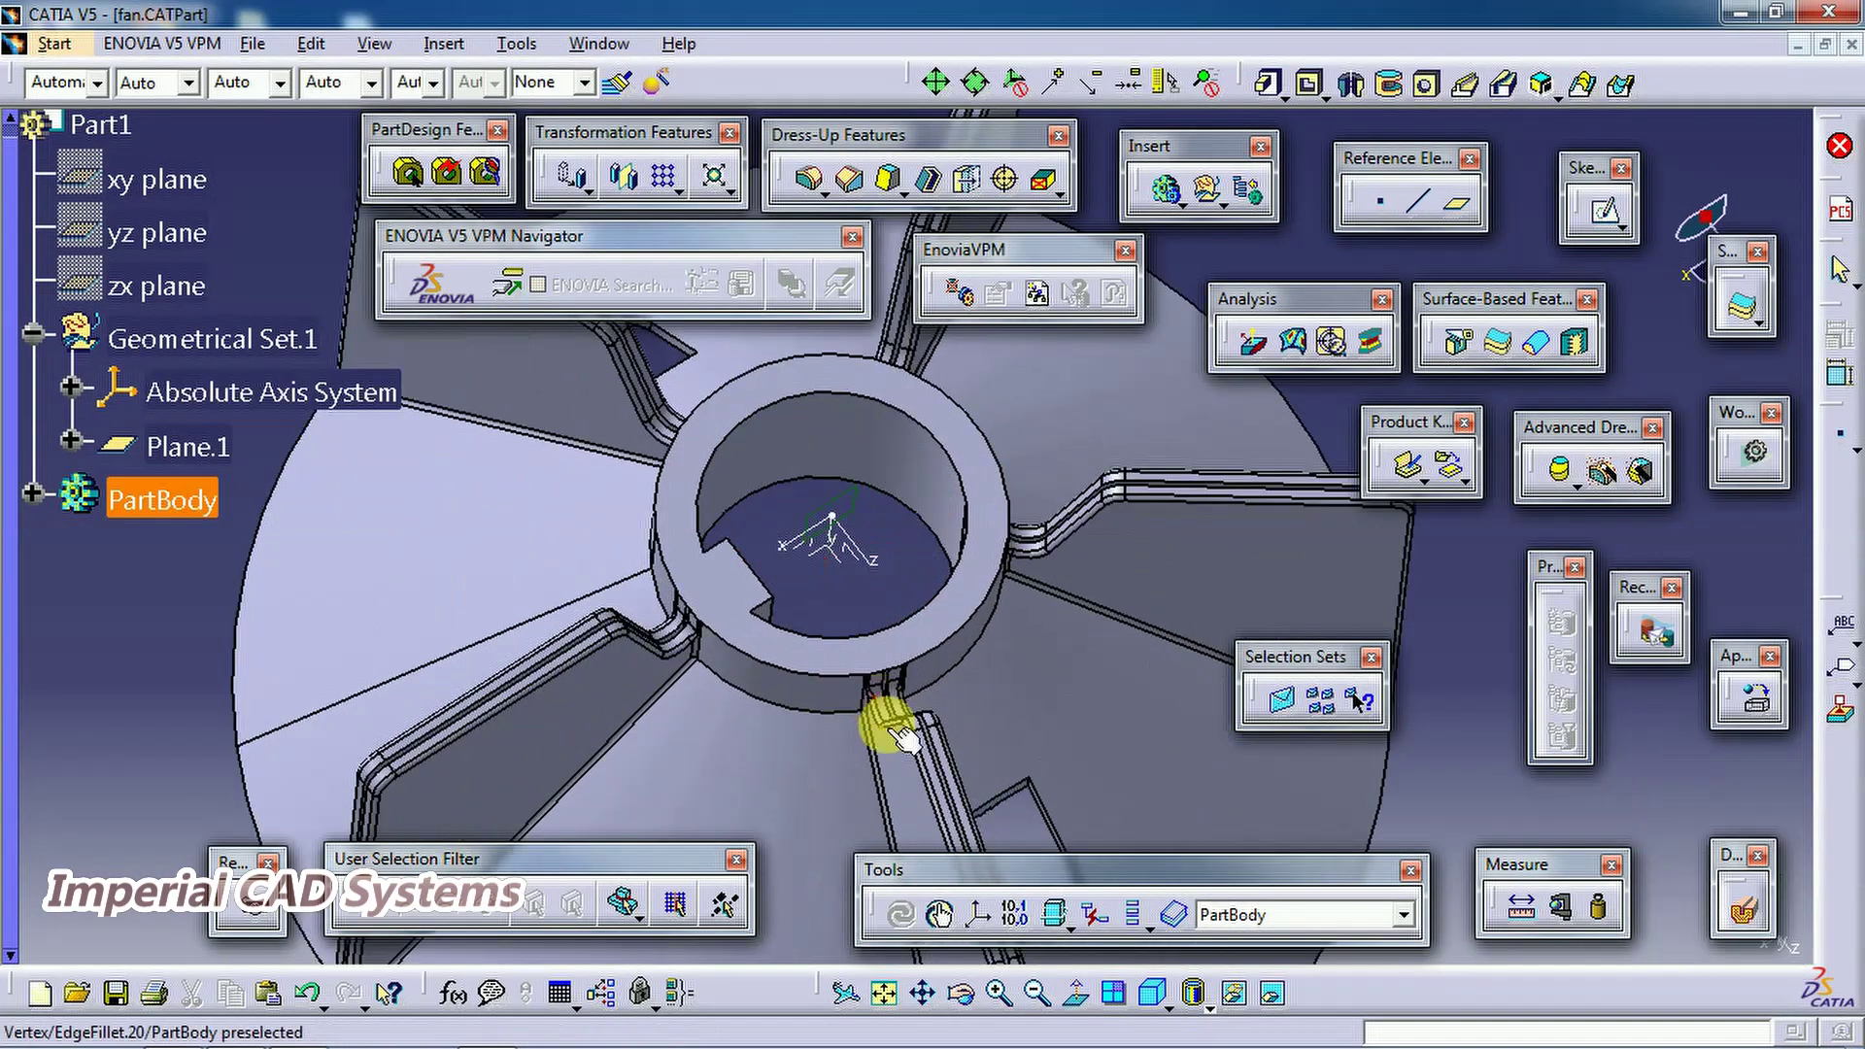
{"action": "left_click", "coordinate": [854, 614]}
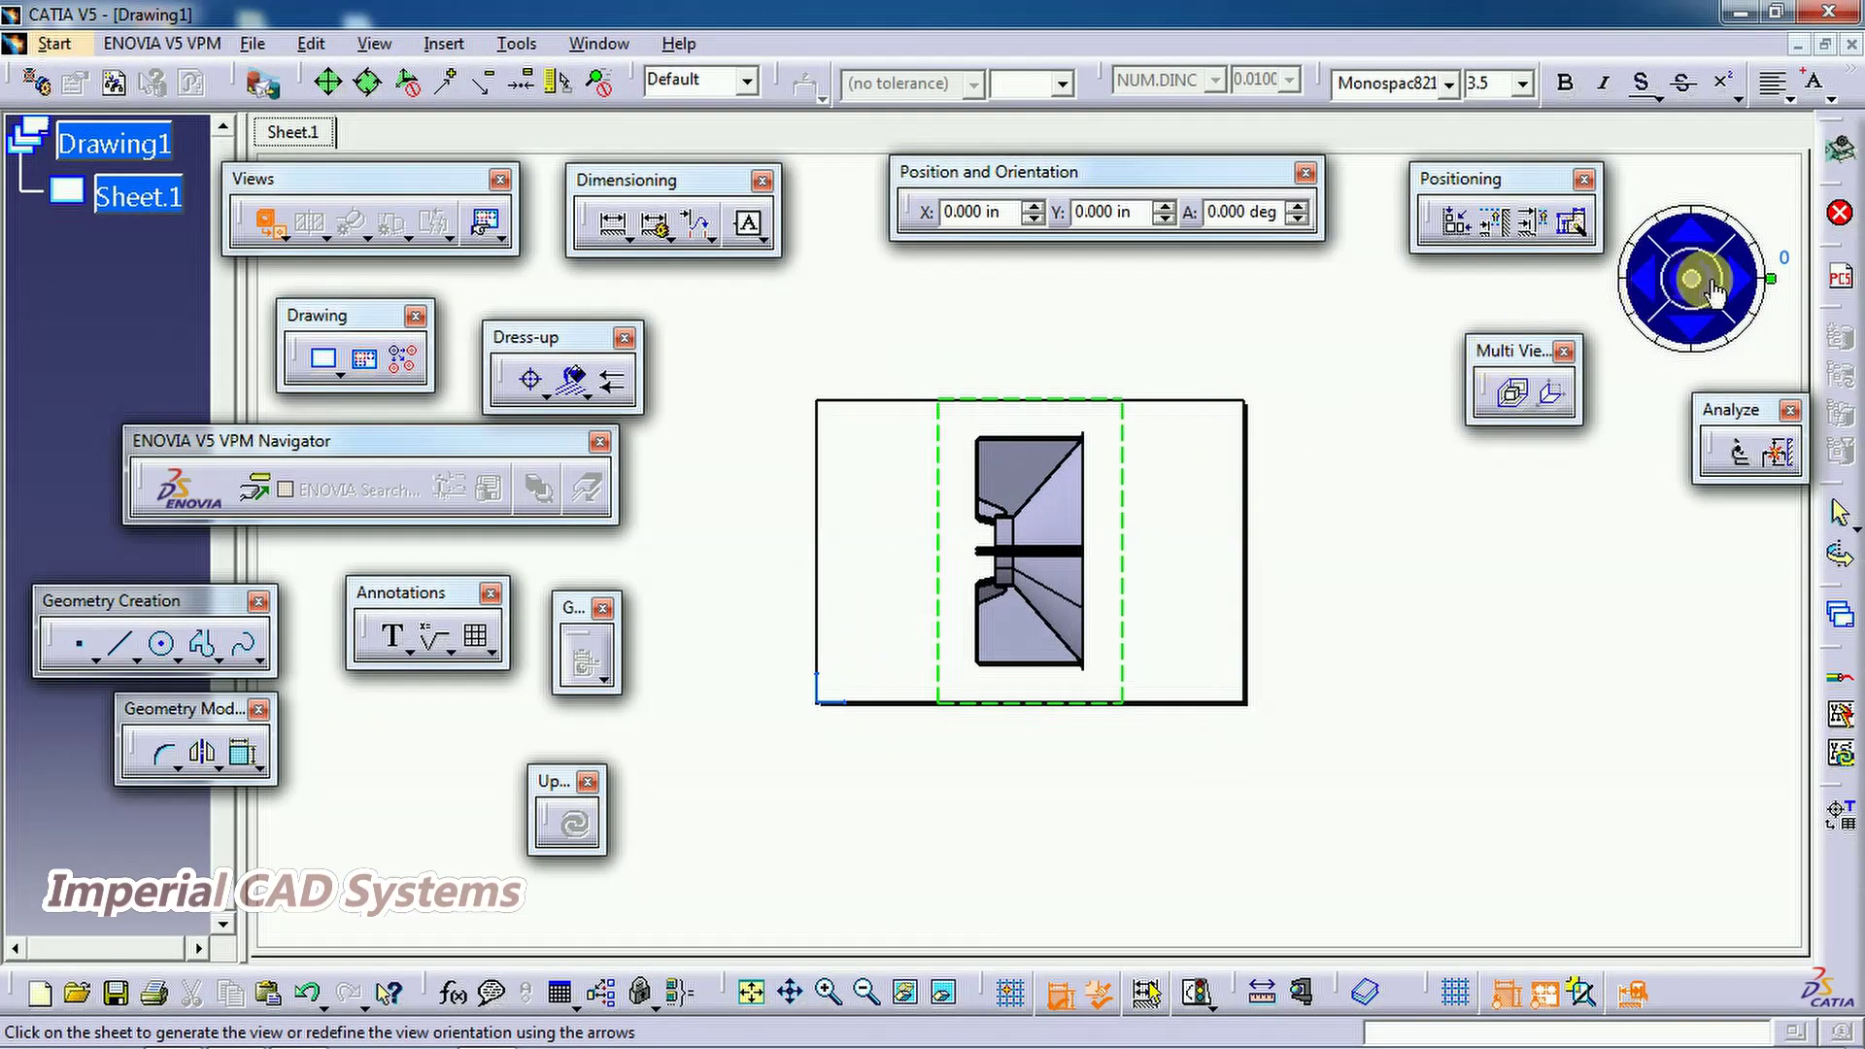
Rotate the front view preview until the fan stands upright, with its hub at the top and its wide base horizontal
{"action": "left_click", "coordinate": [1717, 287]}
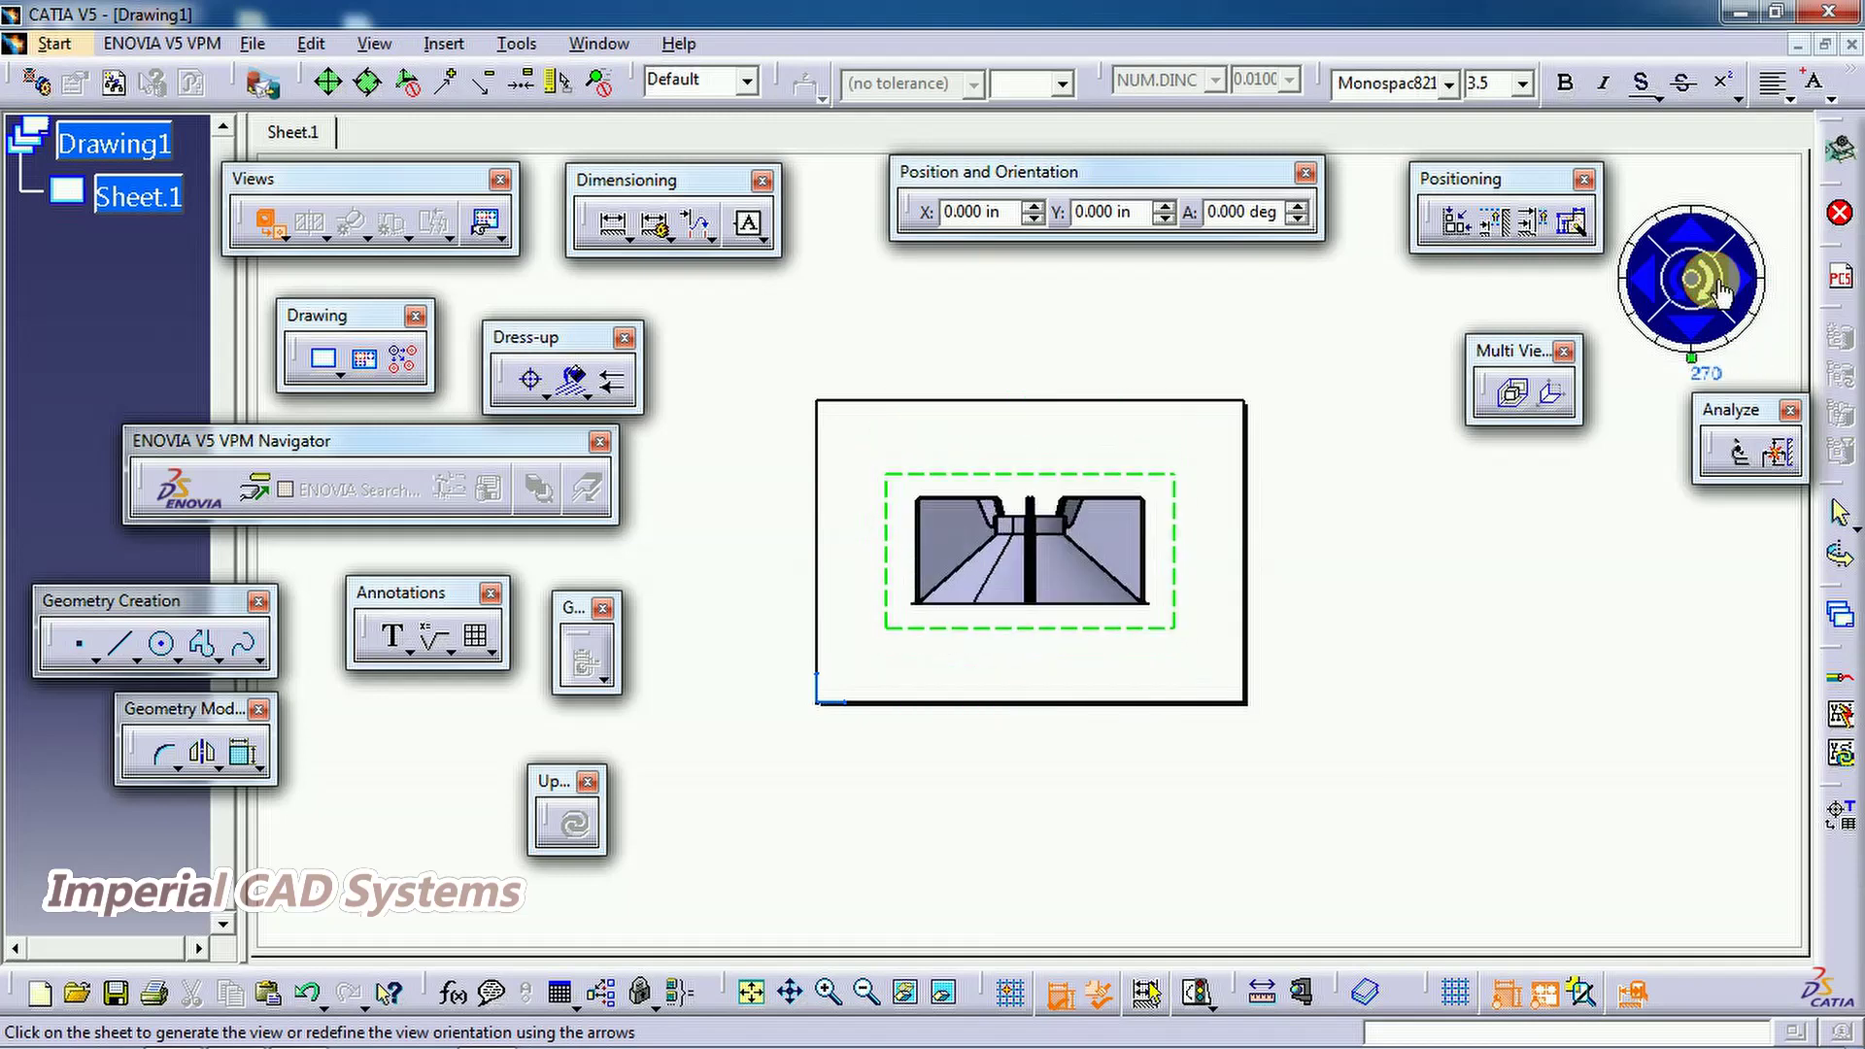
{"action": "left_click", "coordinate": [1659, 283]}
{"action": "left_click", "coordinate": [1686, 299]}
{"action": "left_click", "coordinate": [1685, 301]}
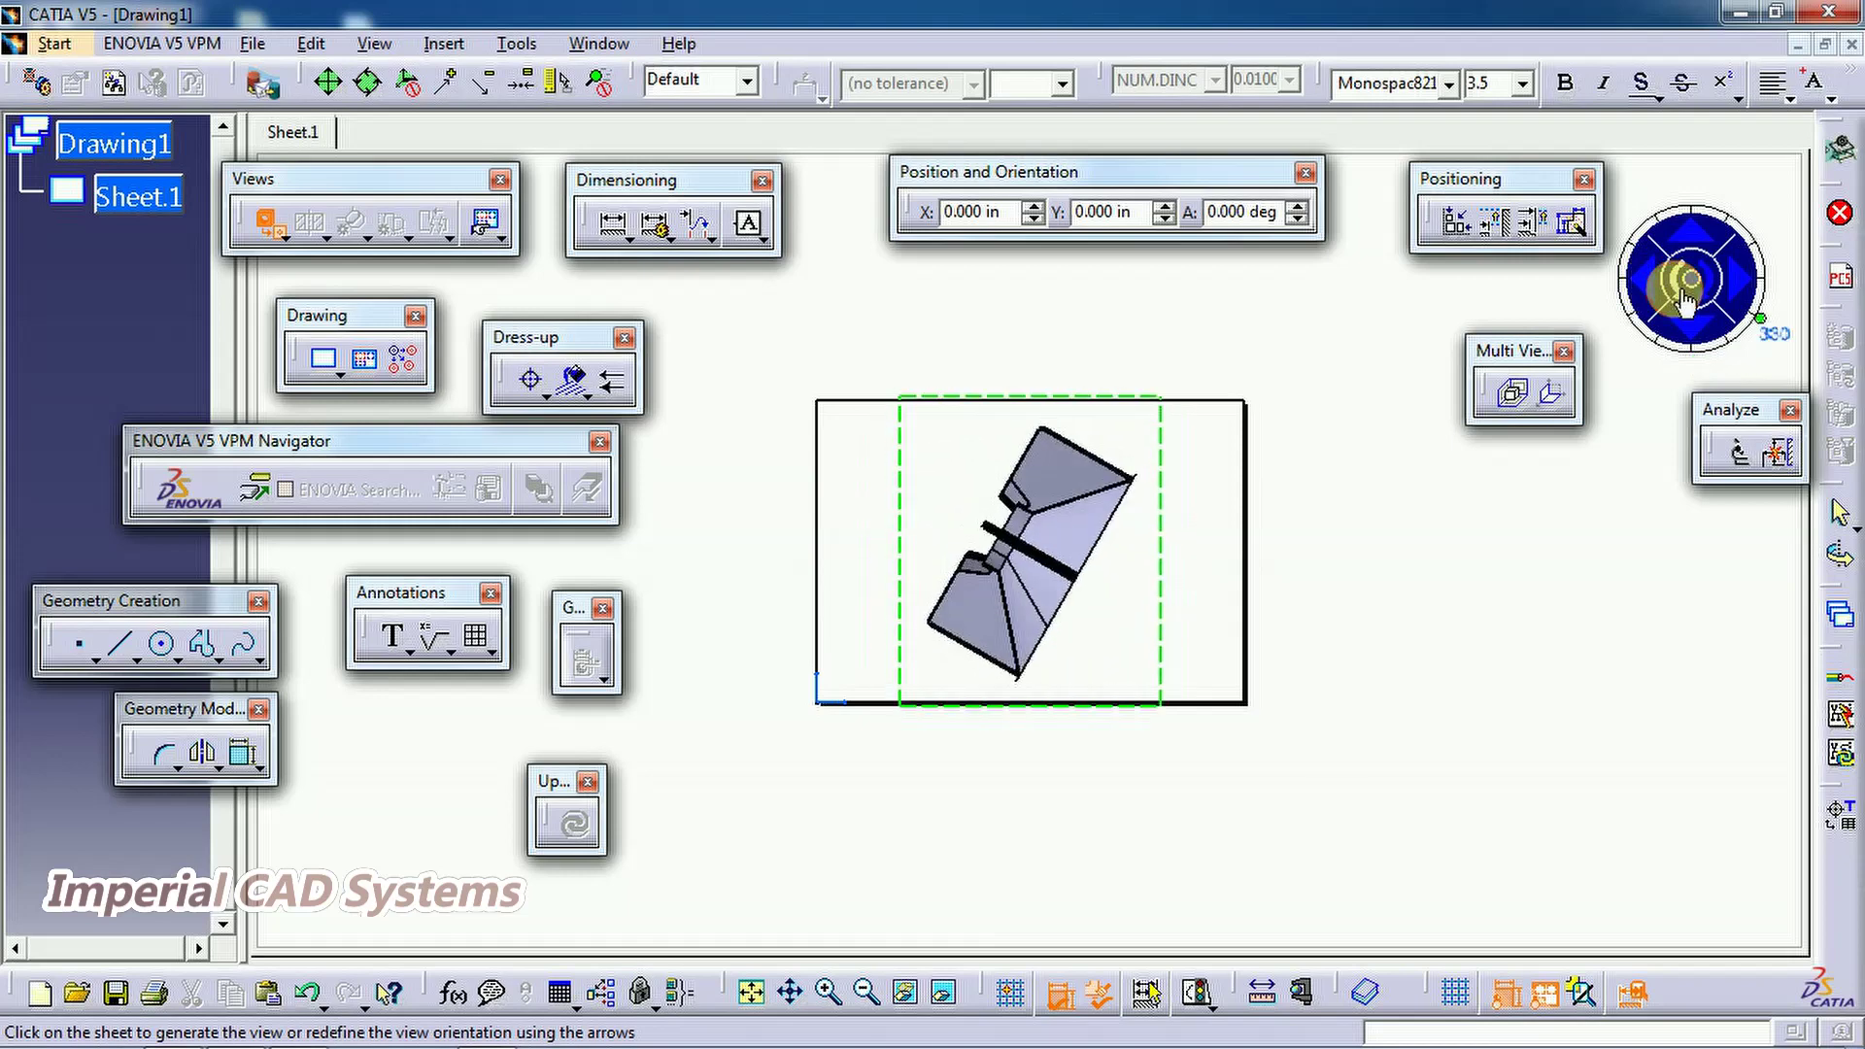
{"action": "left_click", "coordinate": [1695, 334]}
{"action": "left_click", "coordinate": [1690, 277]}
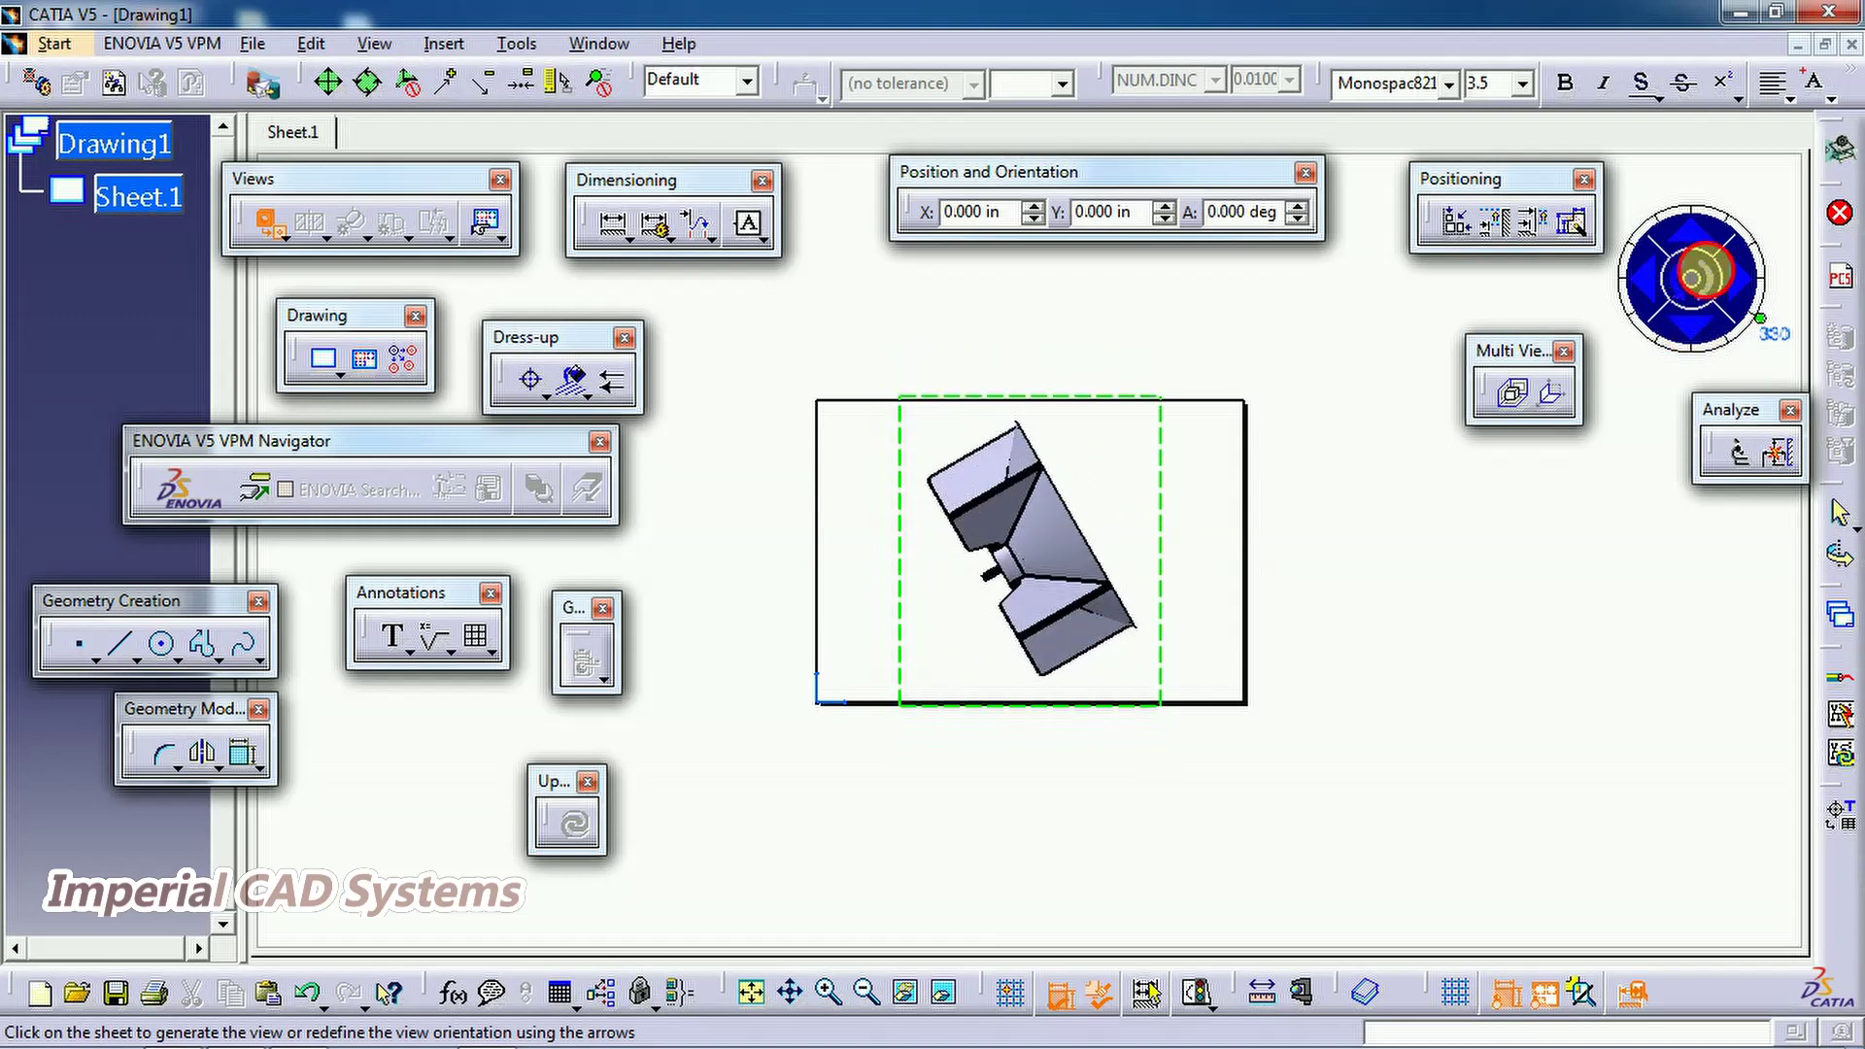
{"action": "left_click", "coordinate": [1704, 283]}
{"action": "left_click", "coordinate": [1719, 287]}
{"action": "left_click", "coordinate": [1719, 287]}
{"action": "left_click", "coordinate": [1719, 288]}
{"action": "left_click", "coordinate": [1724, 293]}
{"action": "left_click", "coordinate": [1734, 291]}
{"action": "left_click", "coordinate": [1740, 291]}
{"action": "left_click", "coordinate": [1746, 291]}
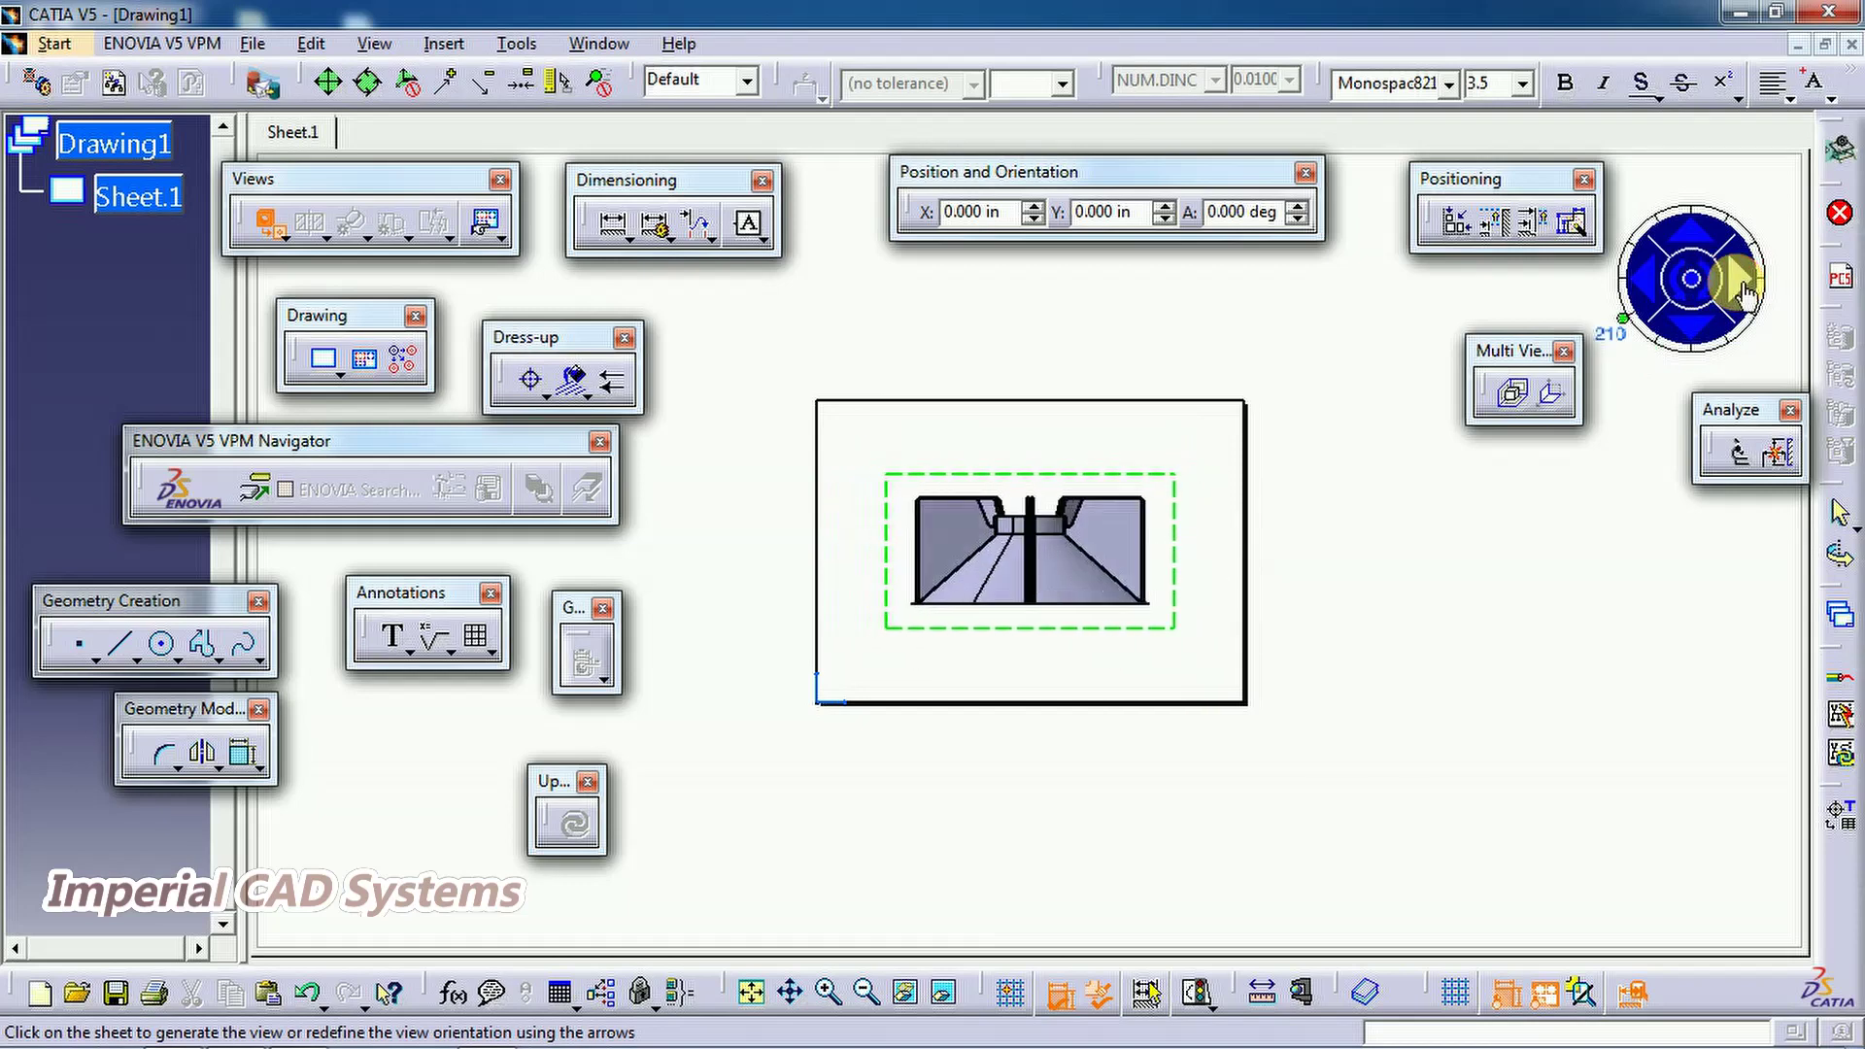
Turn the upright fan preview about its vertical axis until the blades appear symmetrical, and generate the front view
{"action": "left_click", "coordinate": [1745, 292]}
{"action": "left_click", "coordinate": [1744, 289]}
{"action": "left_click", "coordinate": [1745, 292]}
{"action": "left_click", "coordinate": [1745, 291]}
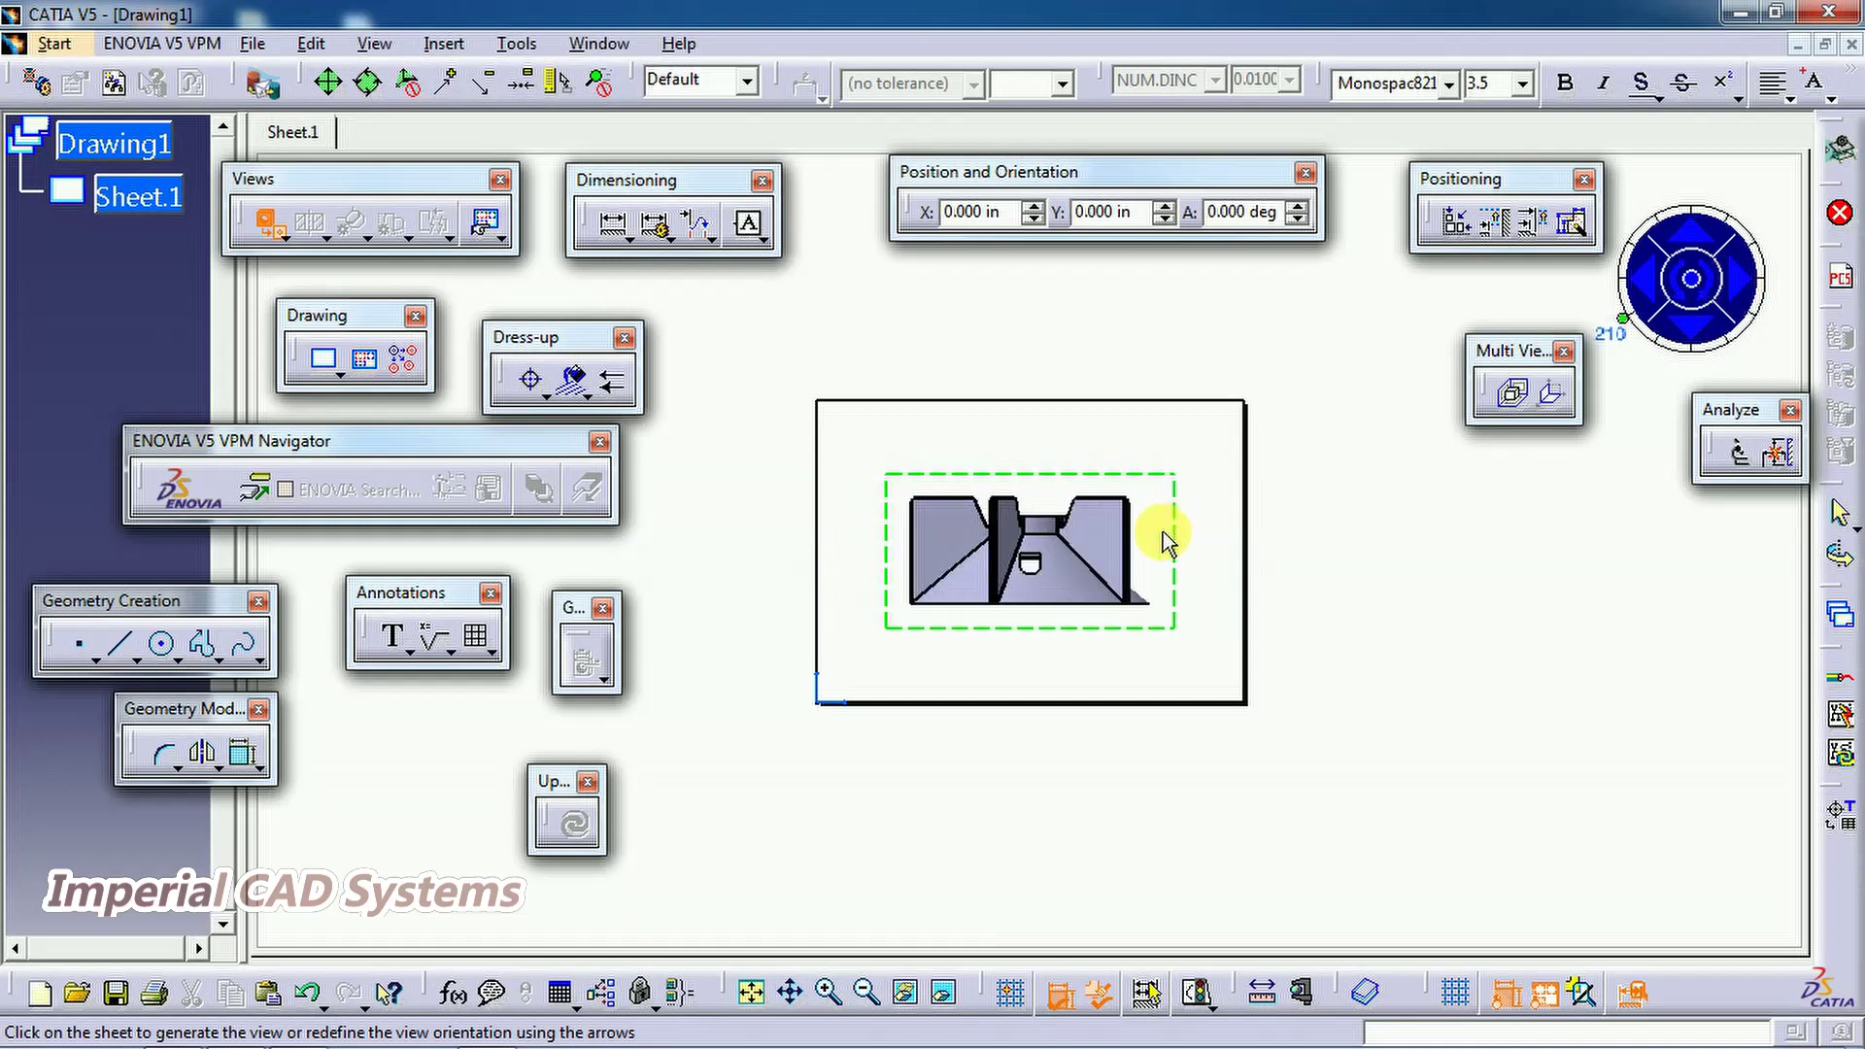
{"action": "left_click", "coordinate": [1663, 292]}
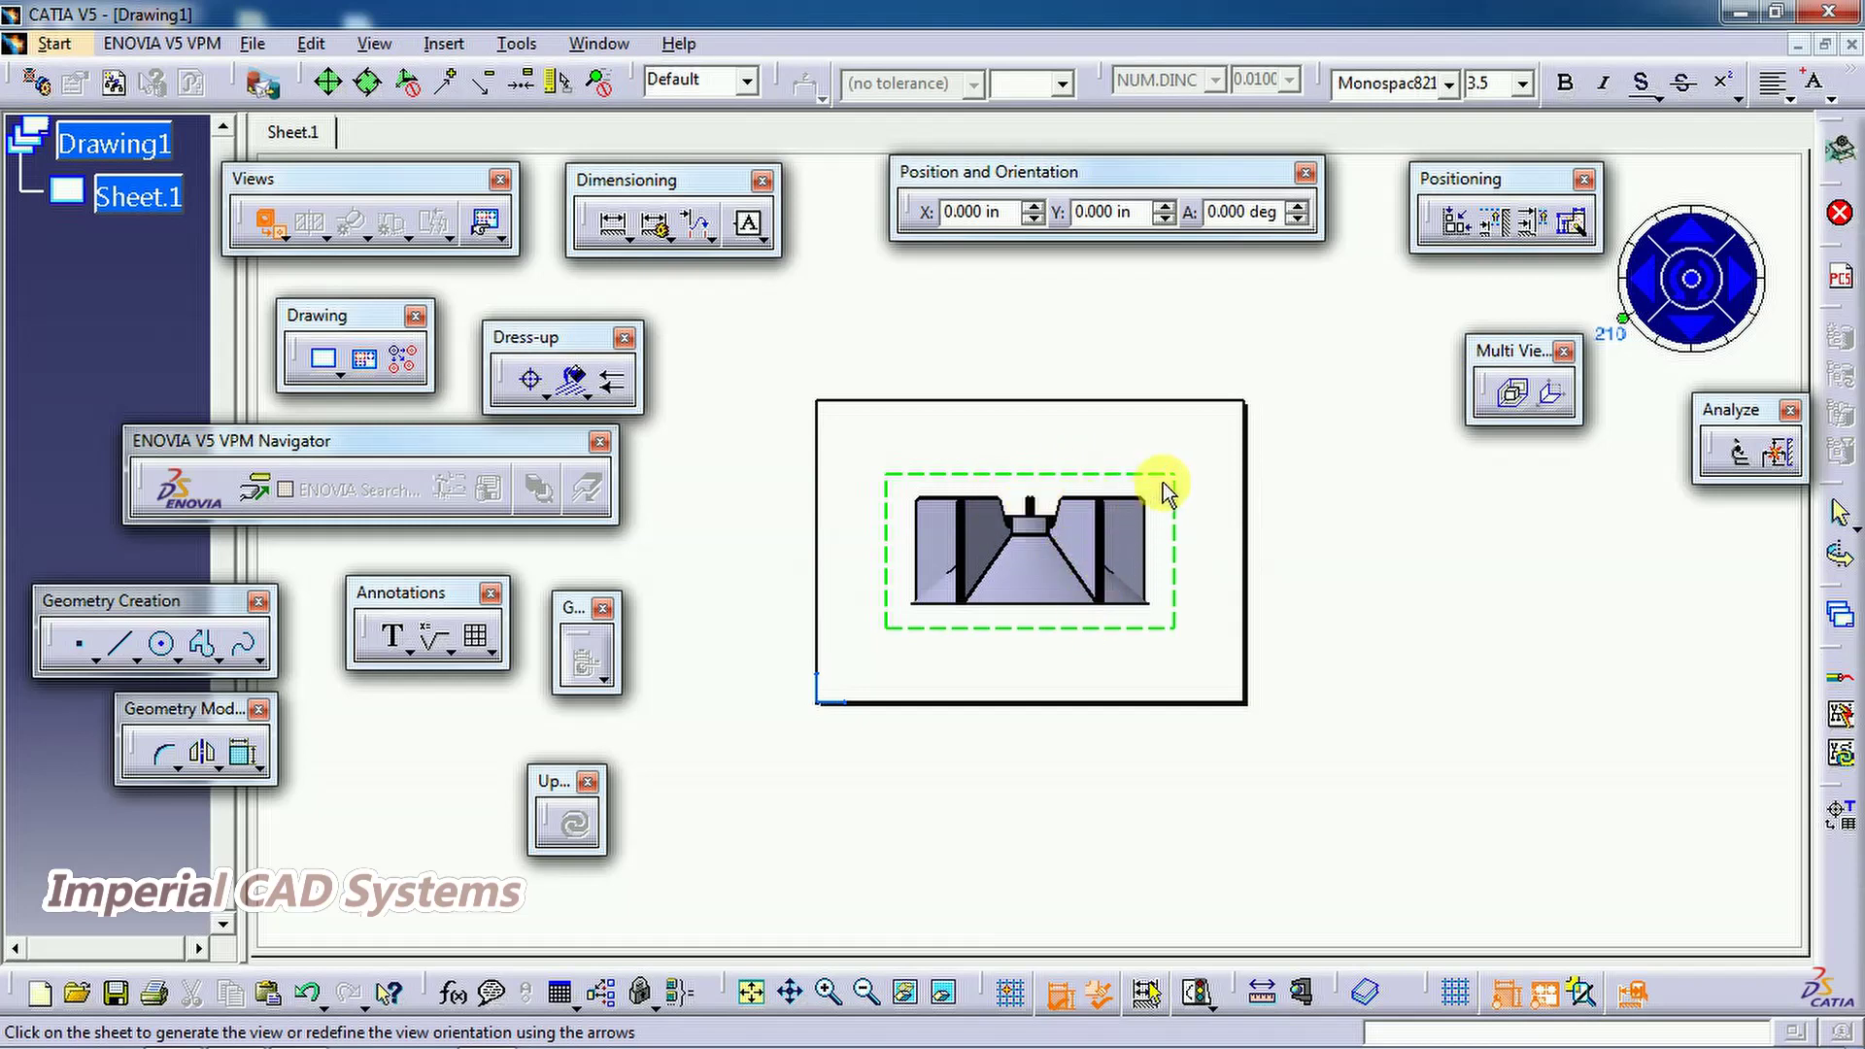
{"action": "left_click", "coordinate": [1302, 379]}
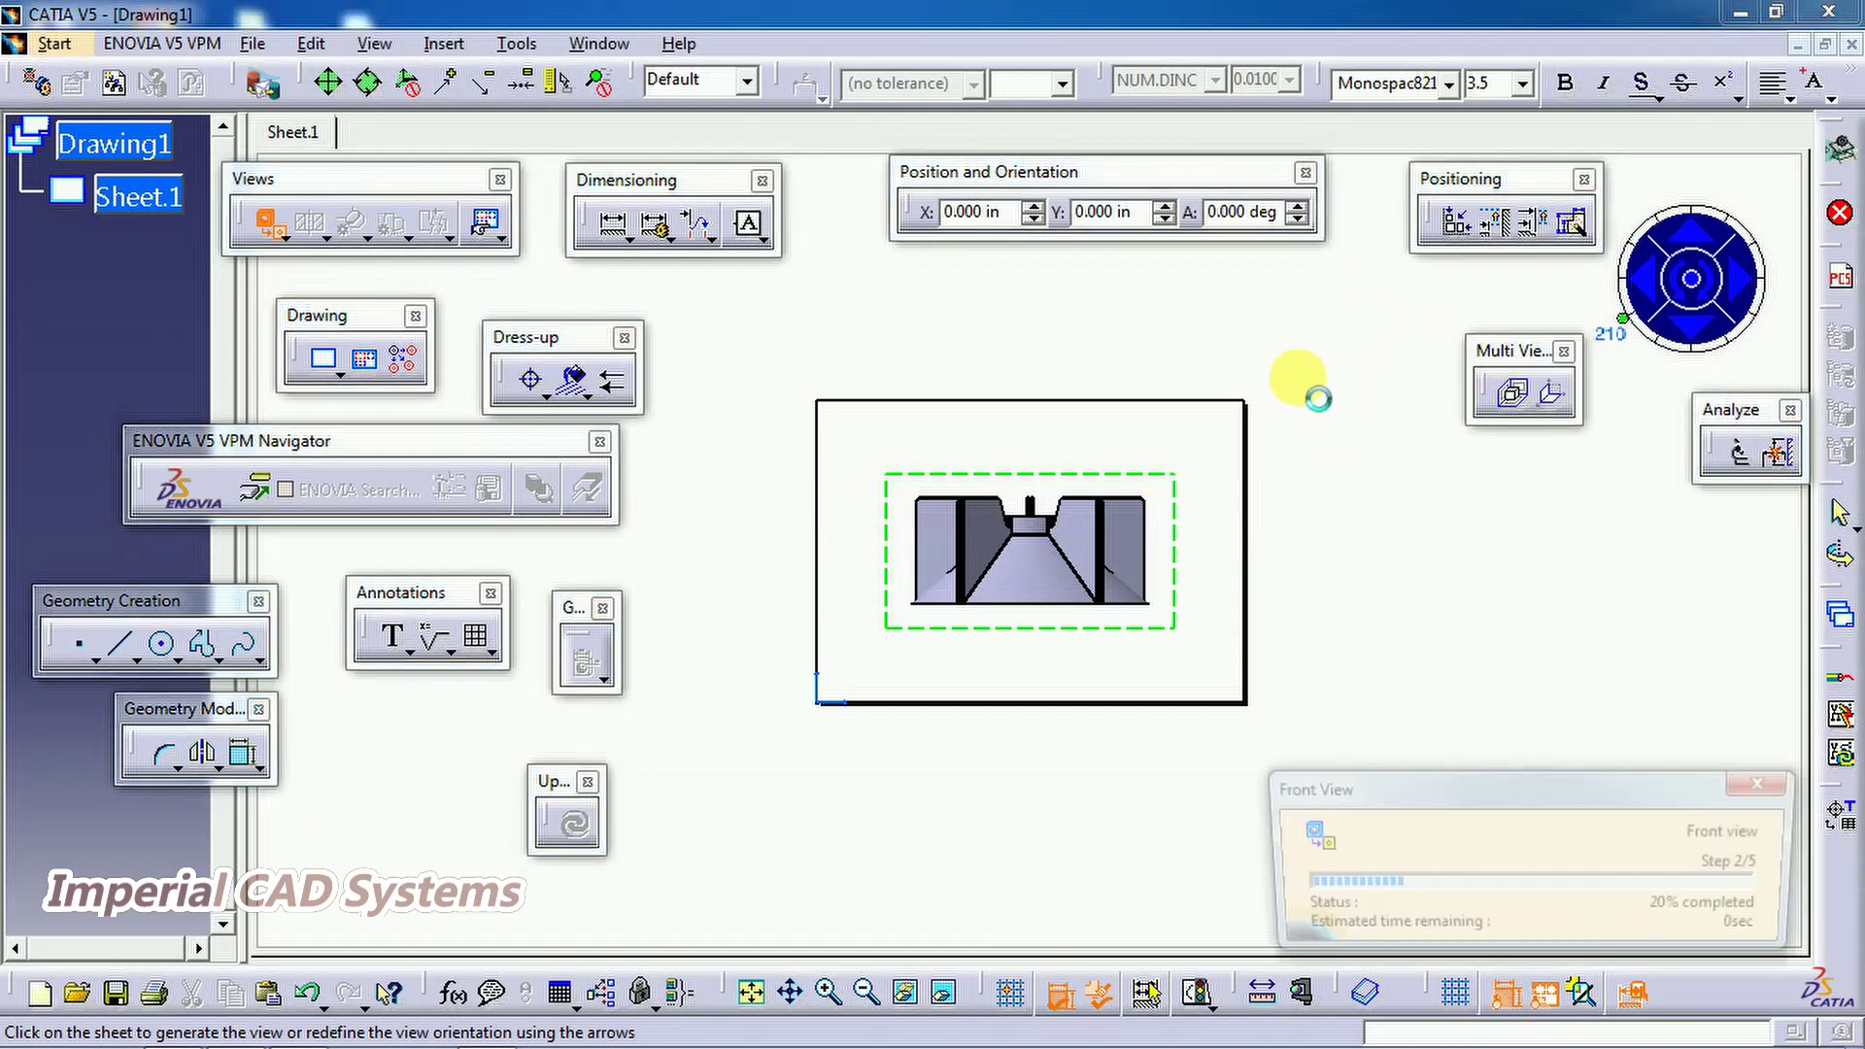
Move the front view up into the upper left area of the sheet
{"action": "left_click_drag", "start_coordinate": [1178, 499], "coordinate": [1116, 419]}
{"action": "middle_click_drag", "start_coordinate": [1062, 624], "coordinate": [1156, 508]}
{"action": "left_click", "coordinate": [1198, 666]}
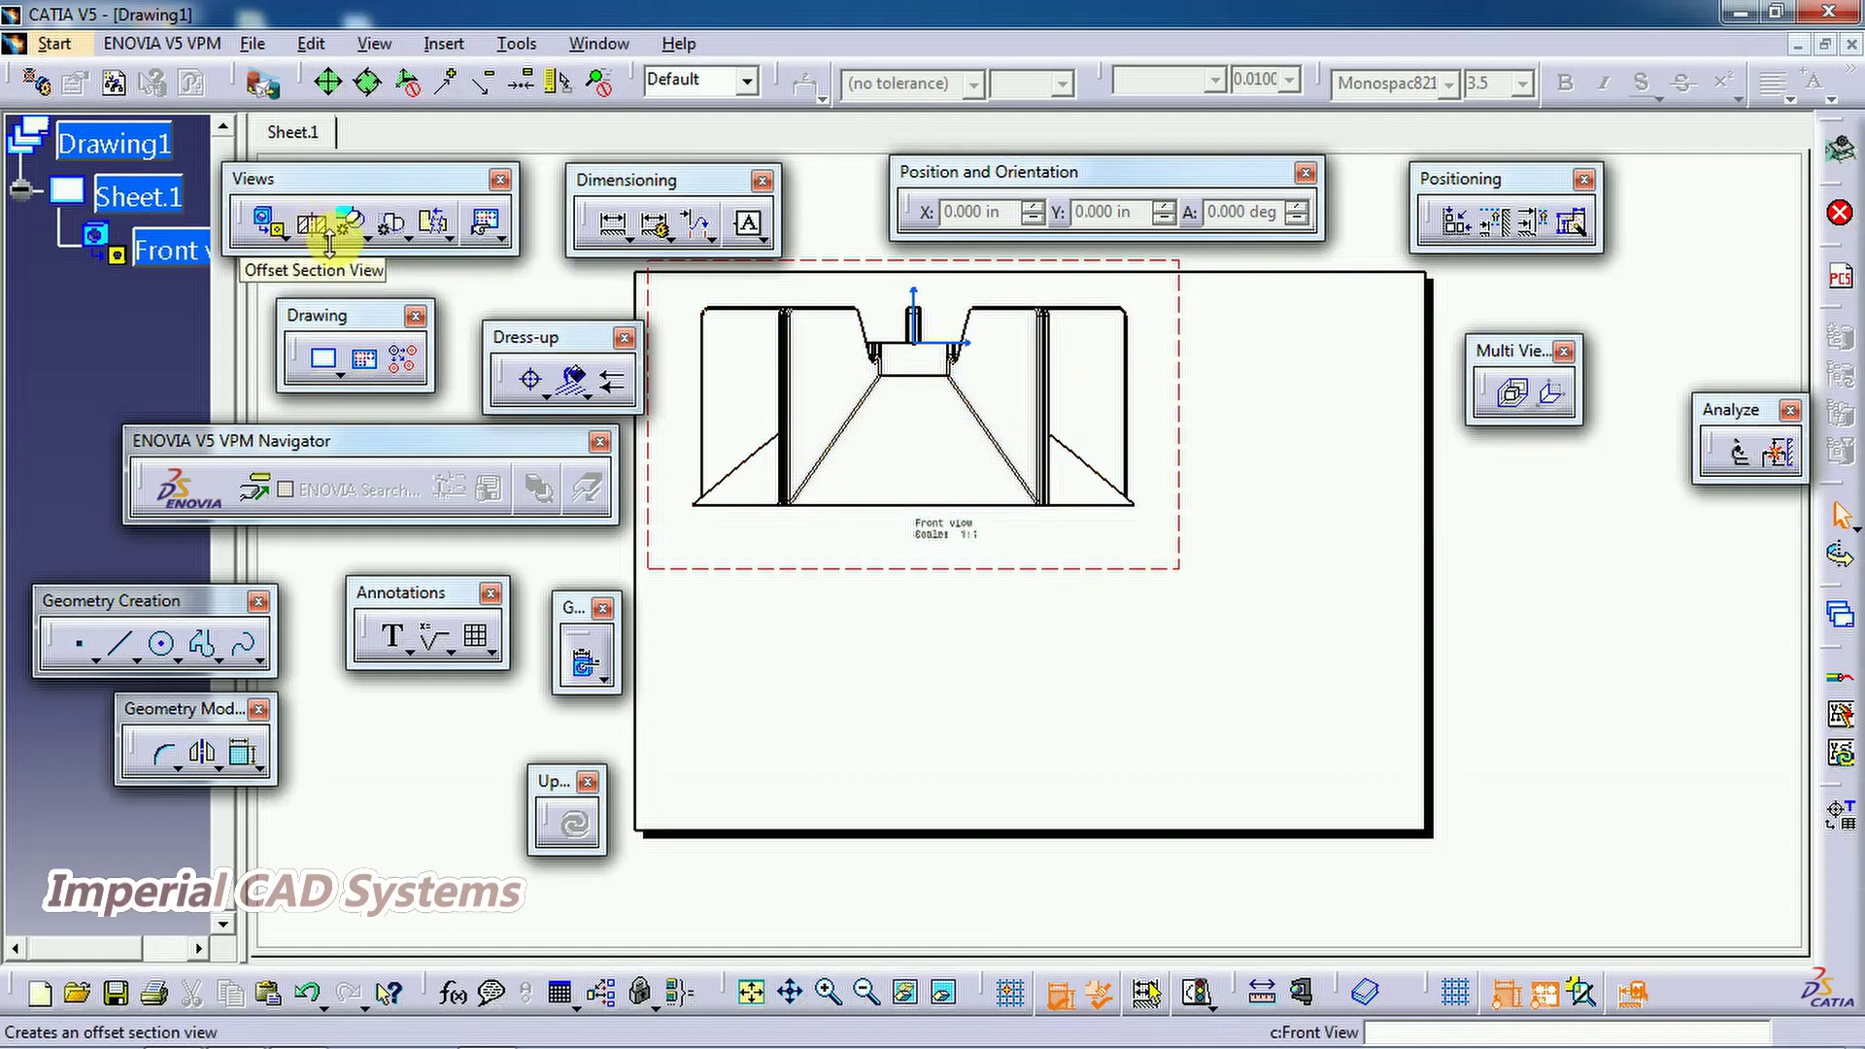
Project a top view from the front view and place it directly below on the sheet
{"action": "left_click", "coordinate": [284, 237]}
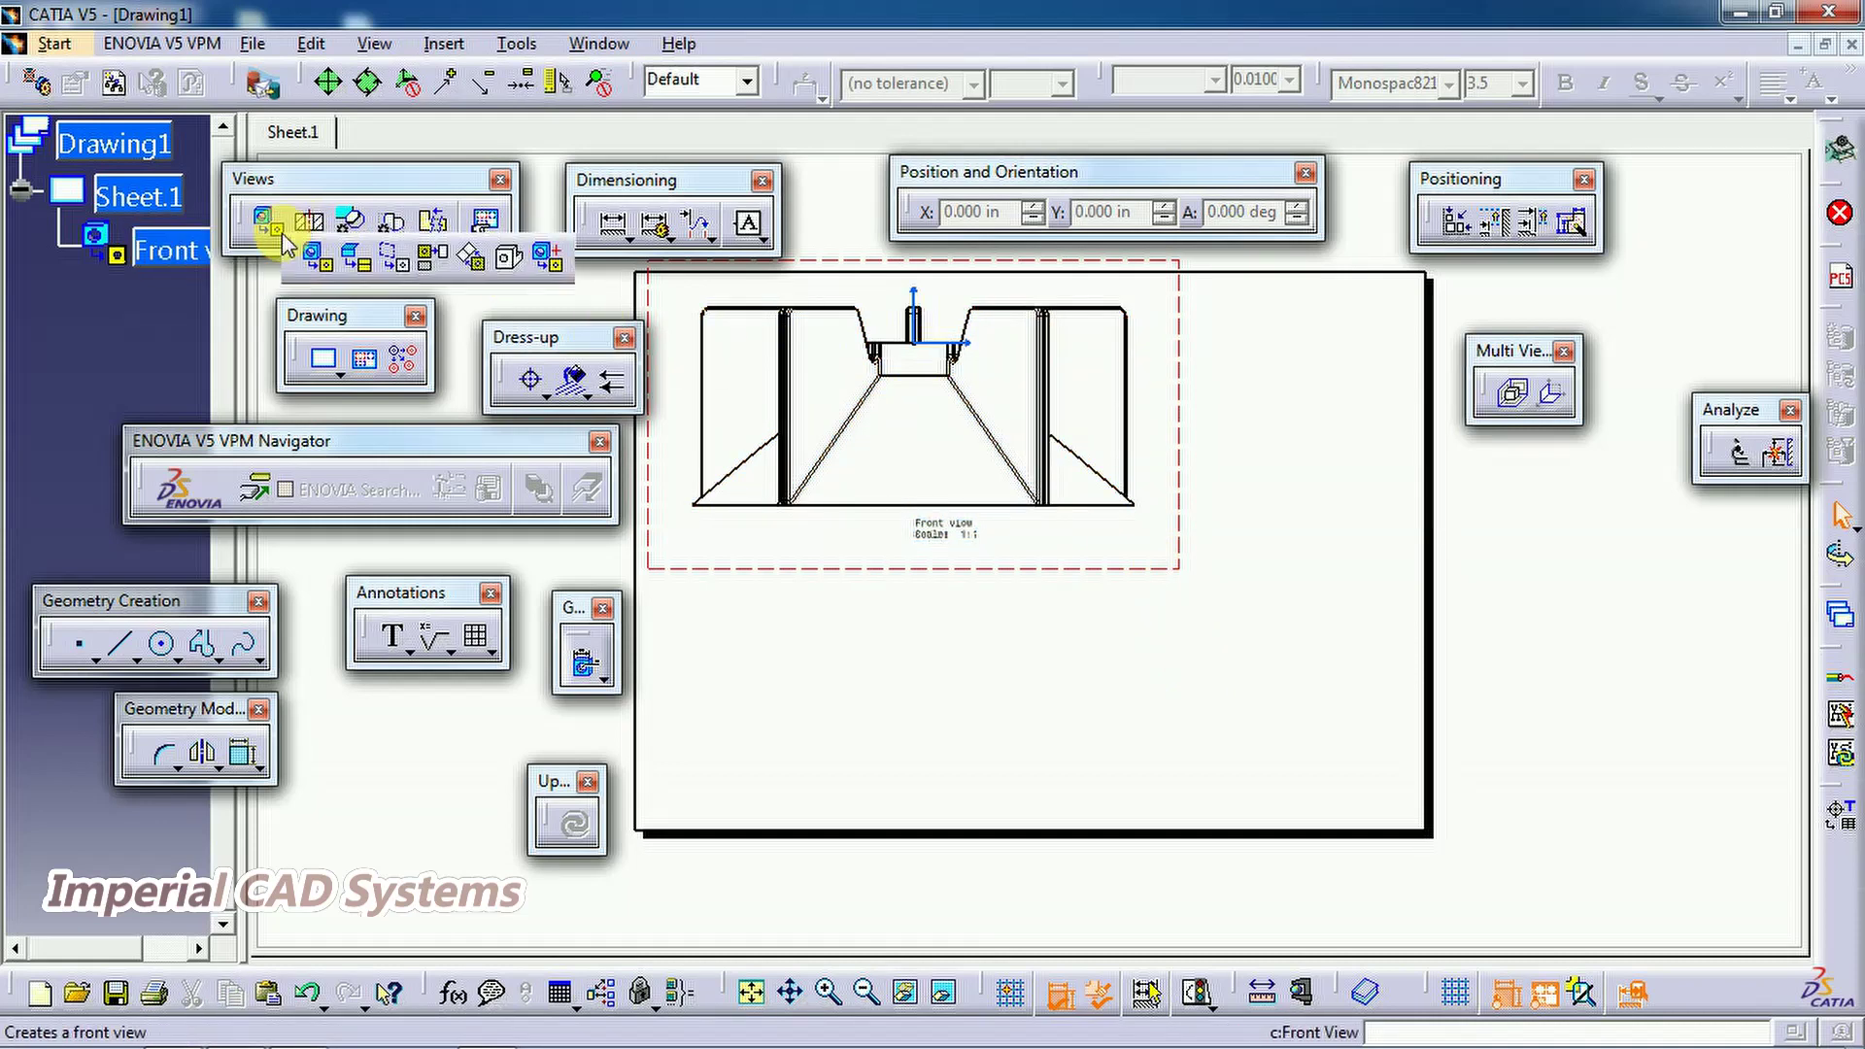
{"action": "left_click", "coordinate": [442, 262]}
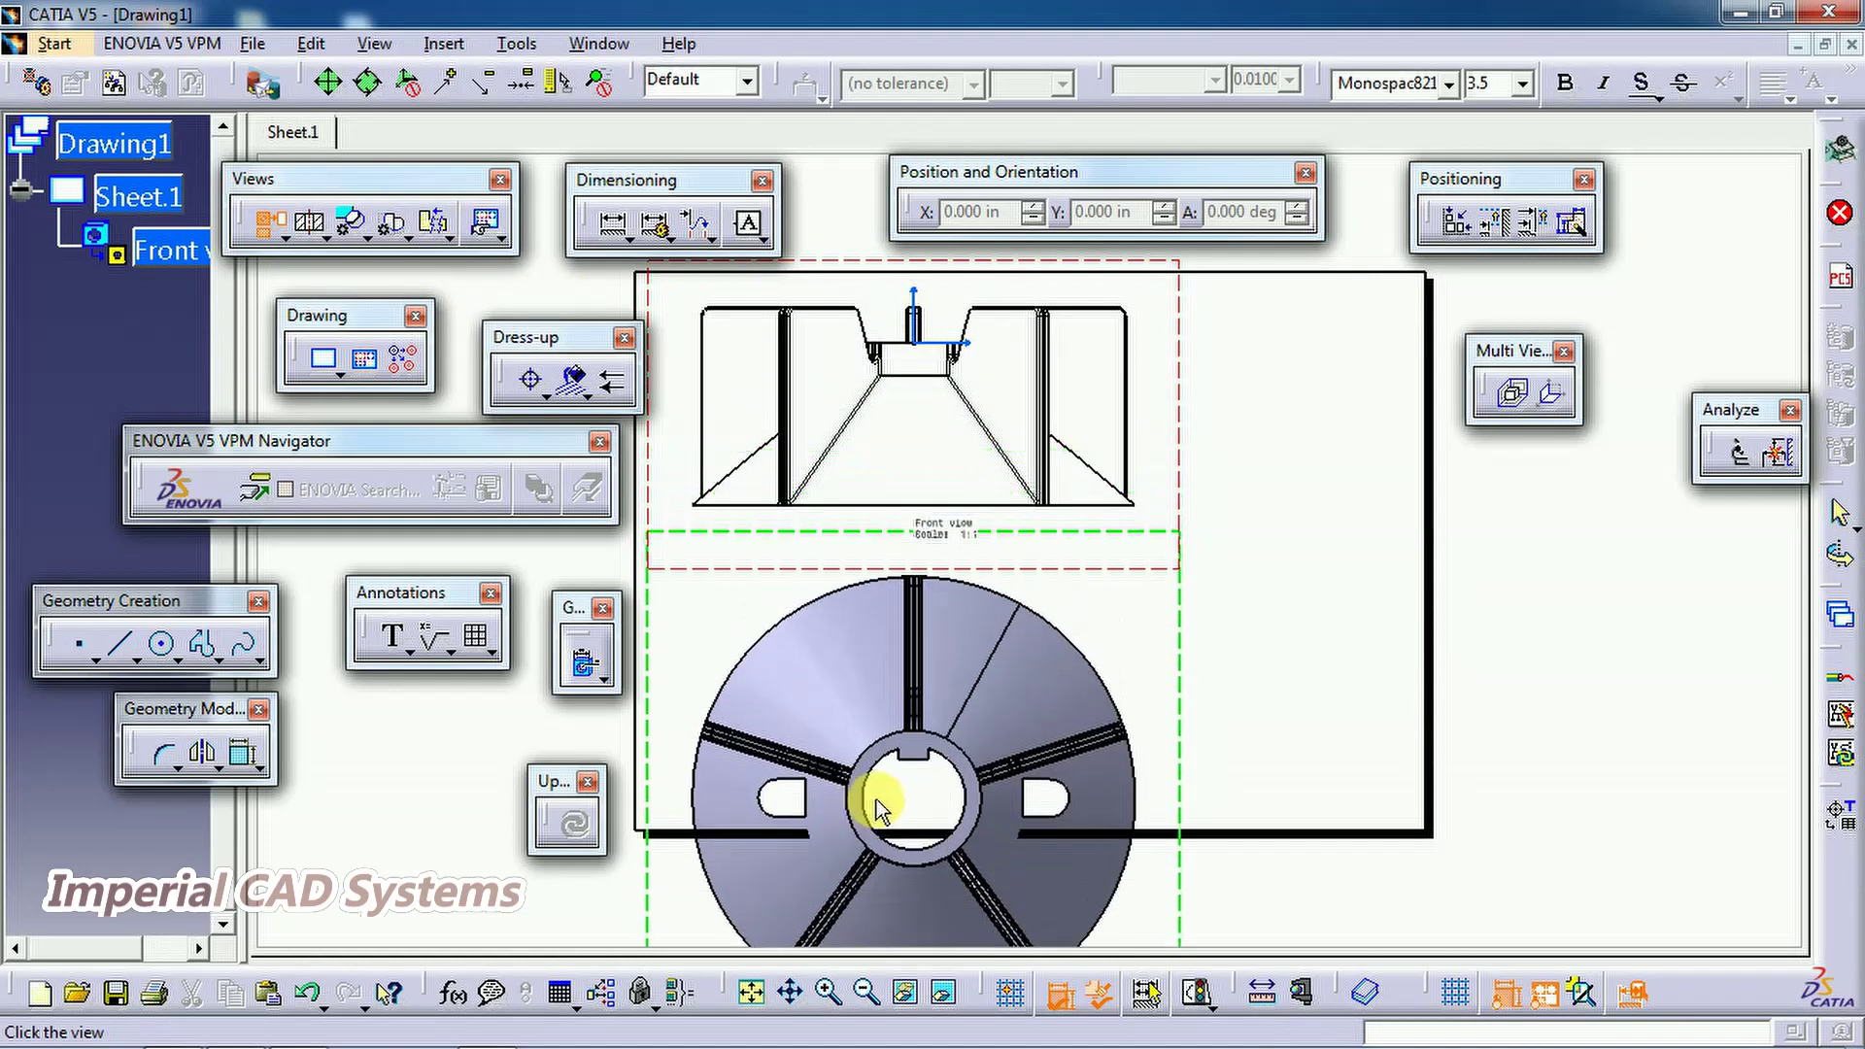
{"action": "left_click", "coordinate": [876, 797]}
{"action": "mouse_move", "coordinate": [1010, 729]}
{"action": "middle_mouse_down"}
{"action": "mouse_move", "coordinate": [1116, 608]}
{"action": "mouse_move", "coordinate": [1074, 674]}
{"action": "middle_mouse_up"}
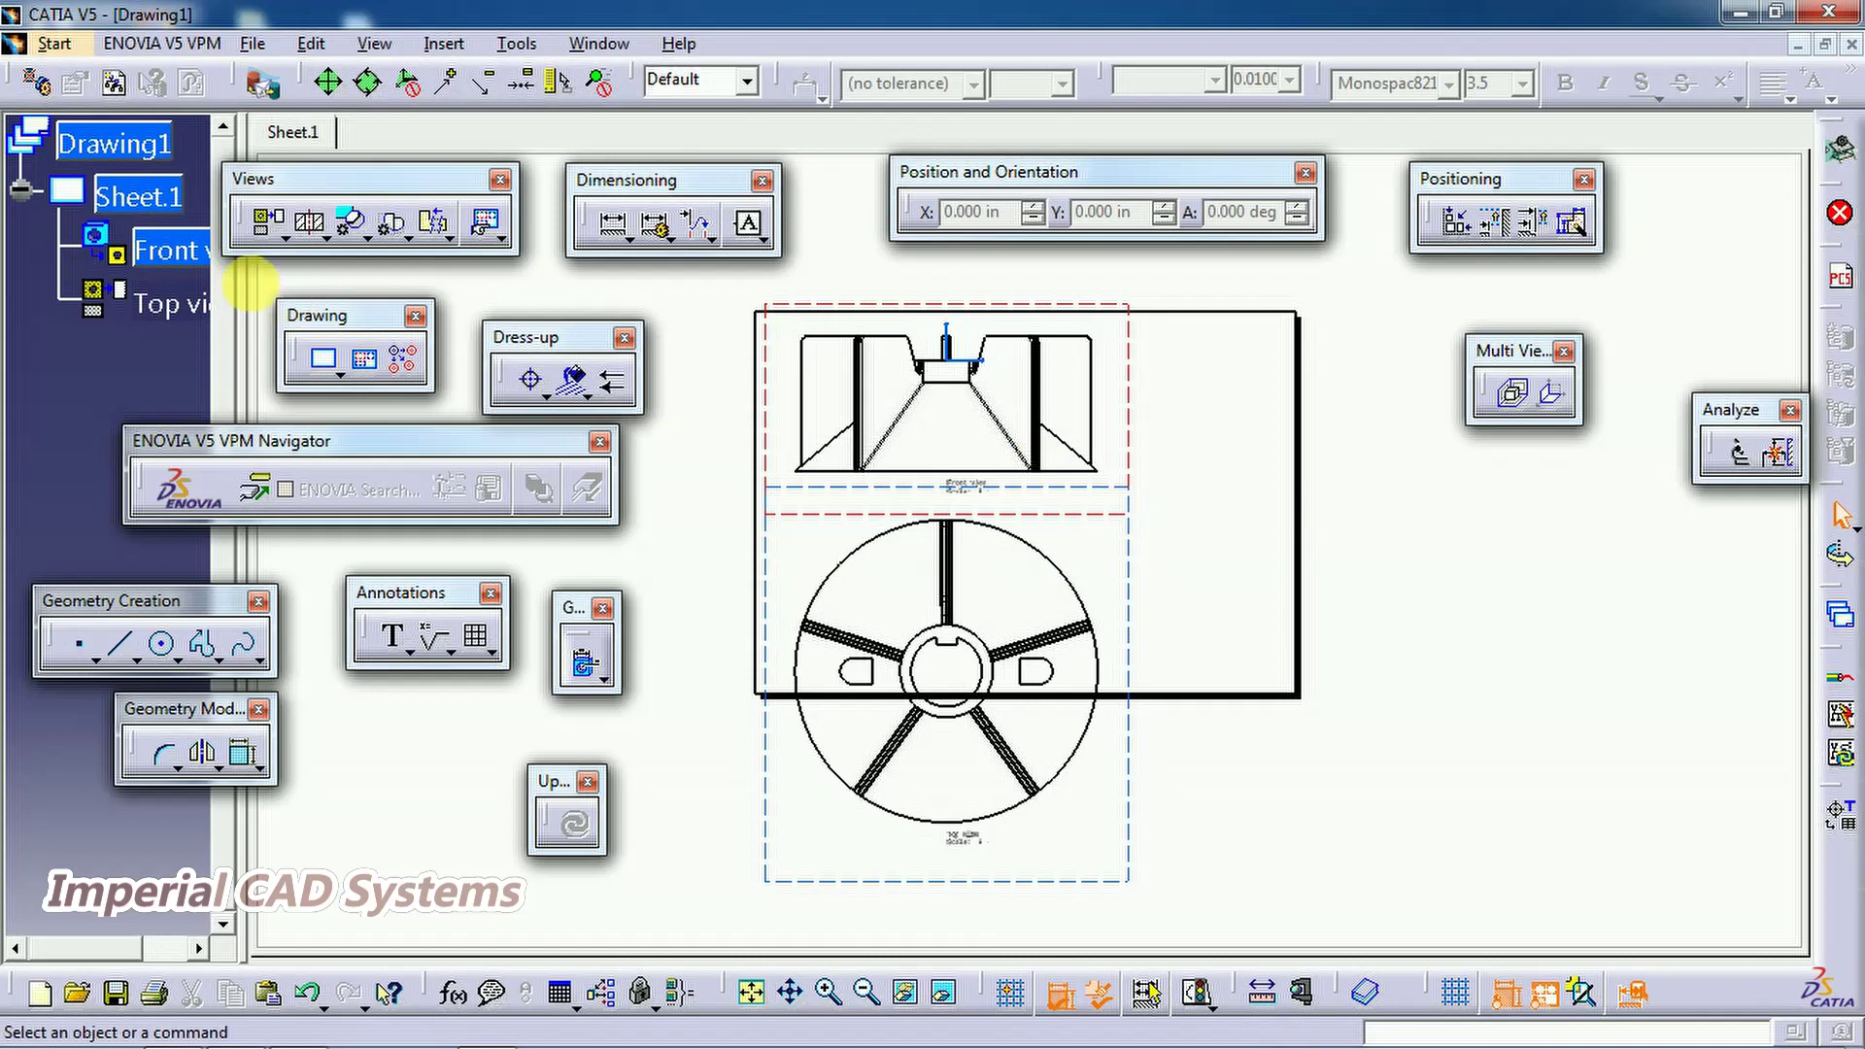
Change the format of Sheet.1 to A2 ISO in the sheet properties
{"action": "right_click", "coordinate": [154, 206]}
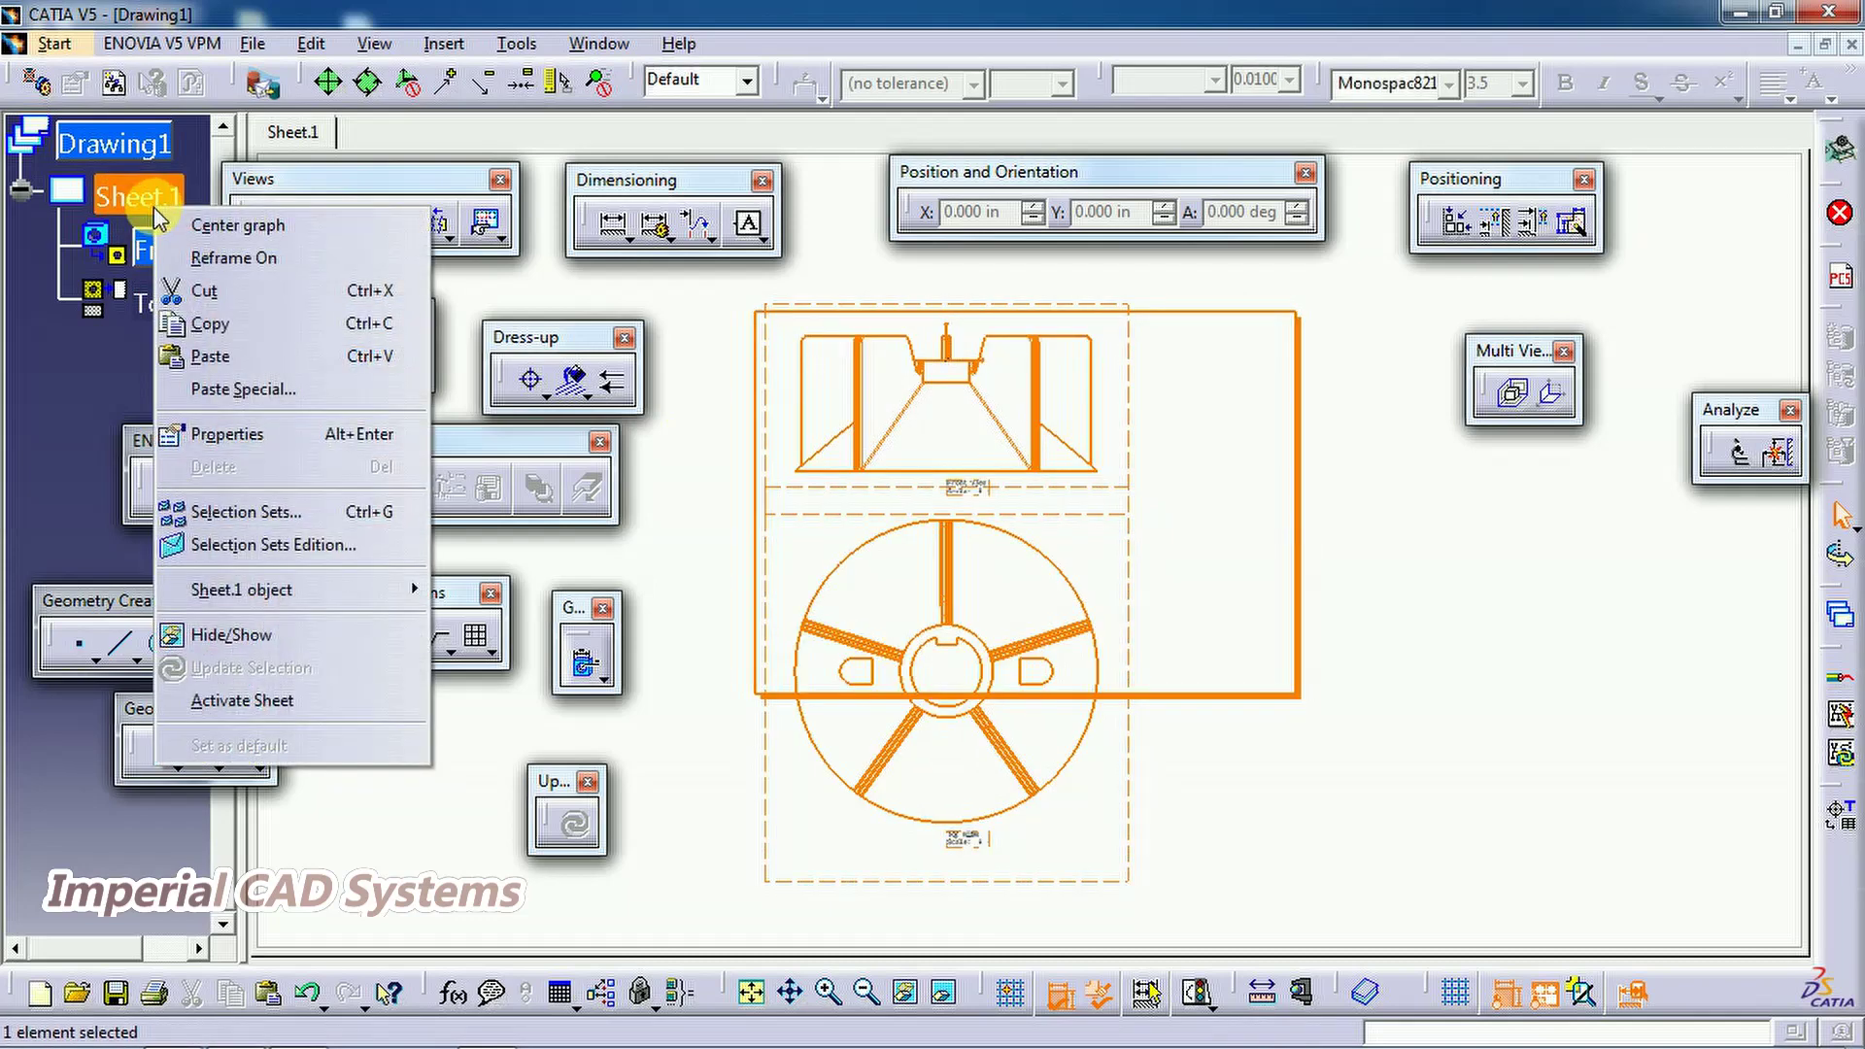
{"action": "left_click", "coordinate": [215, 443]}
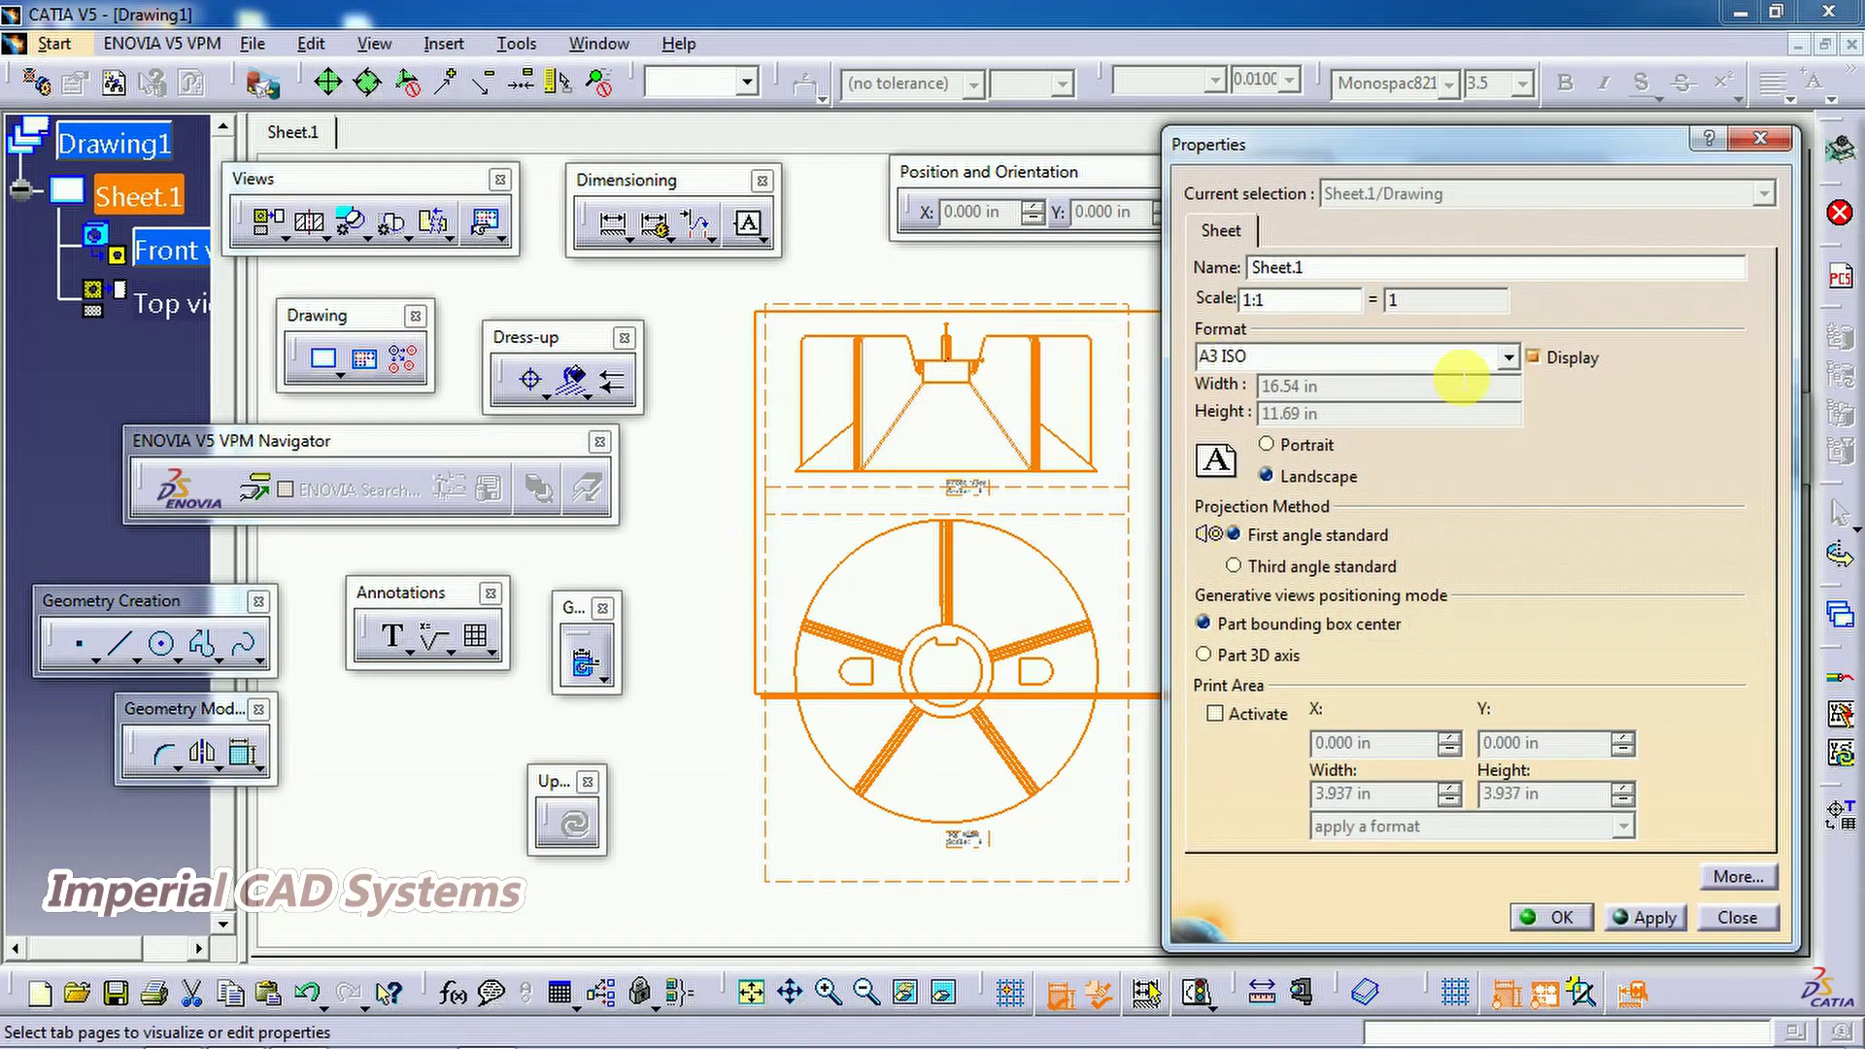
{"action": "left_click", "coordinate": [1507, 359]}
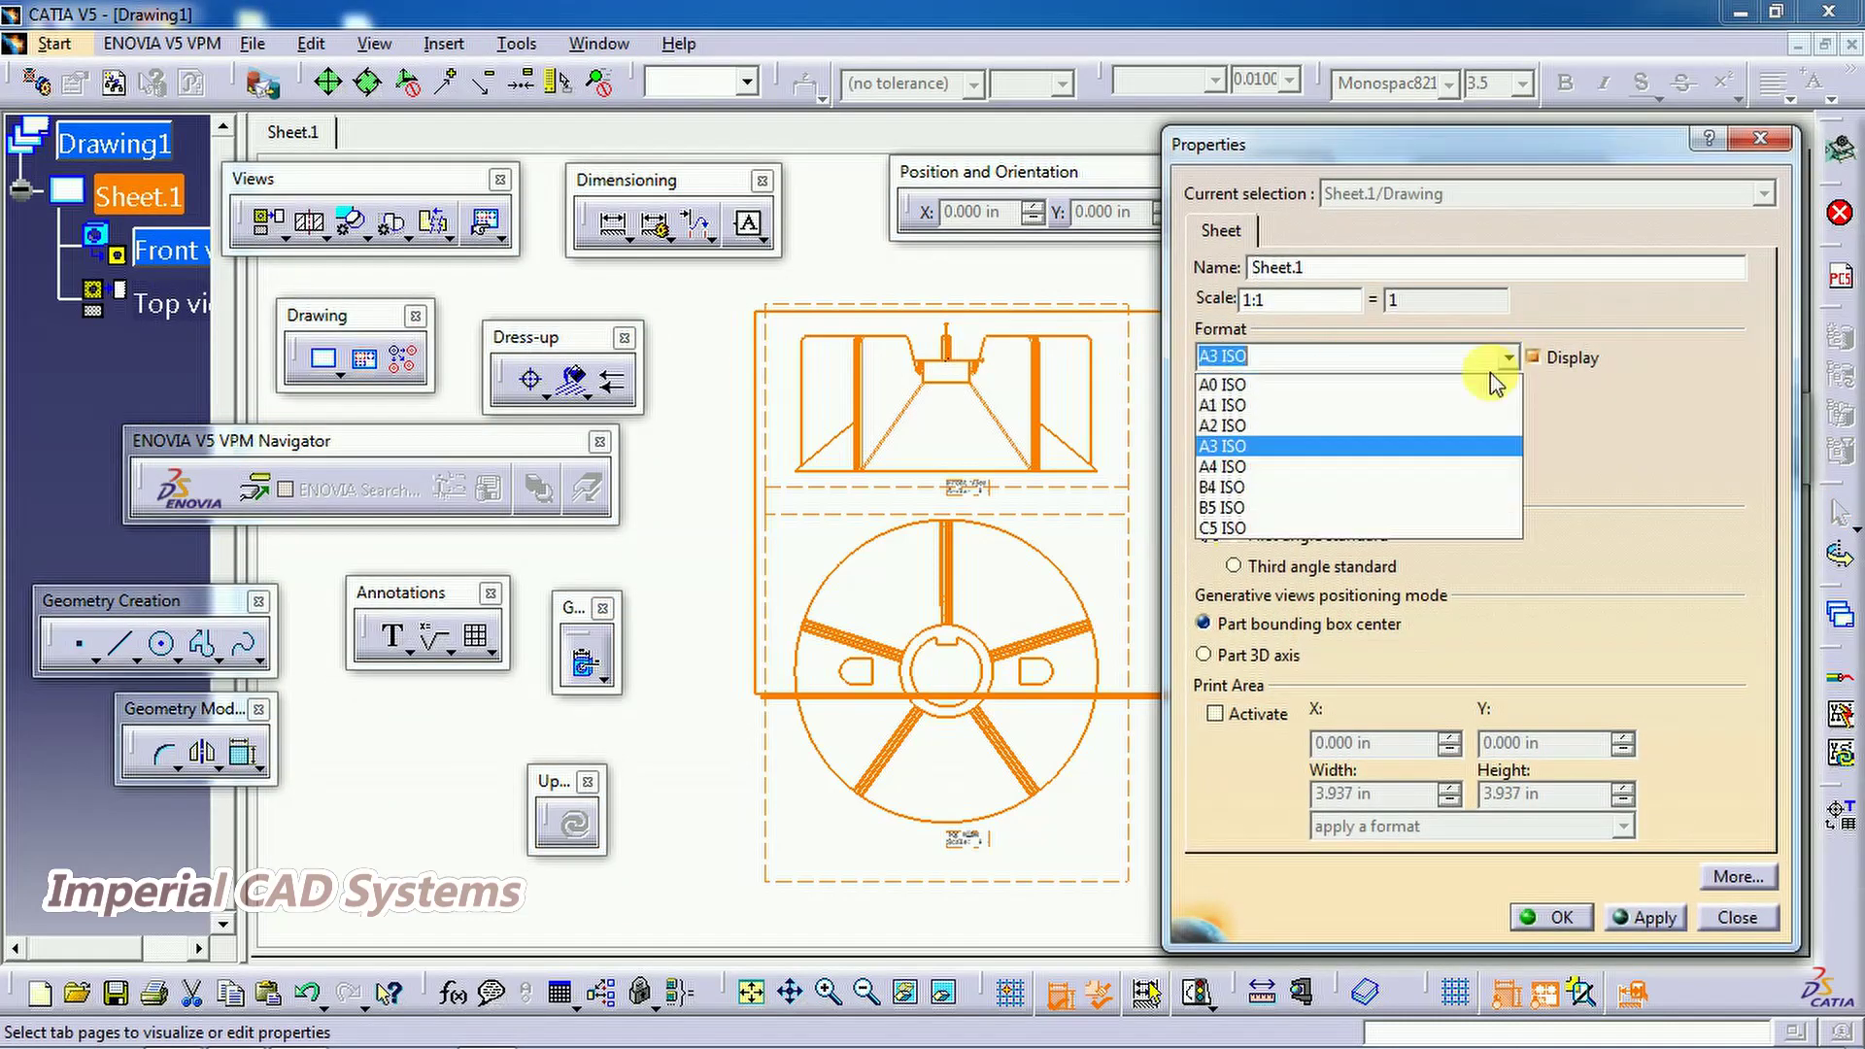
{"action": "left_click", "coordinate": [1478, 430]}
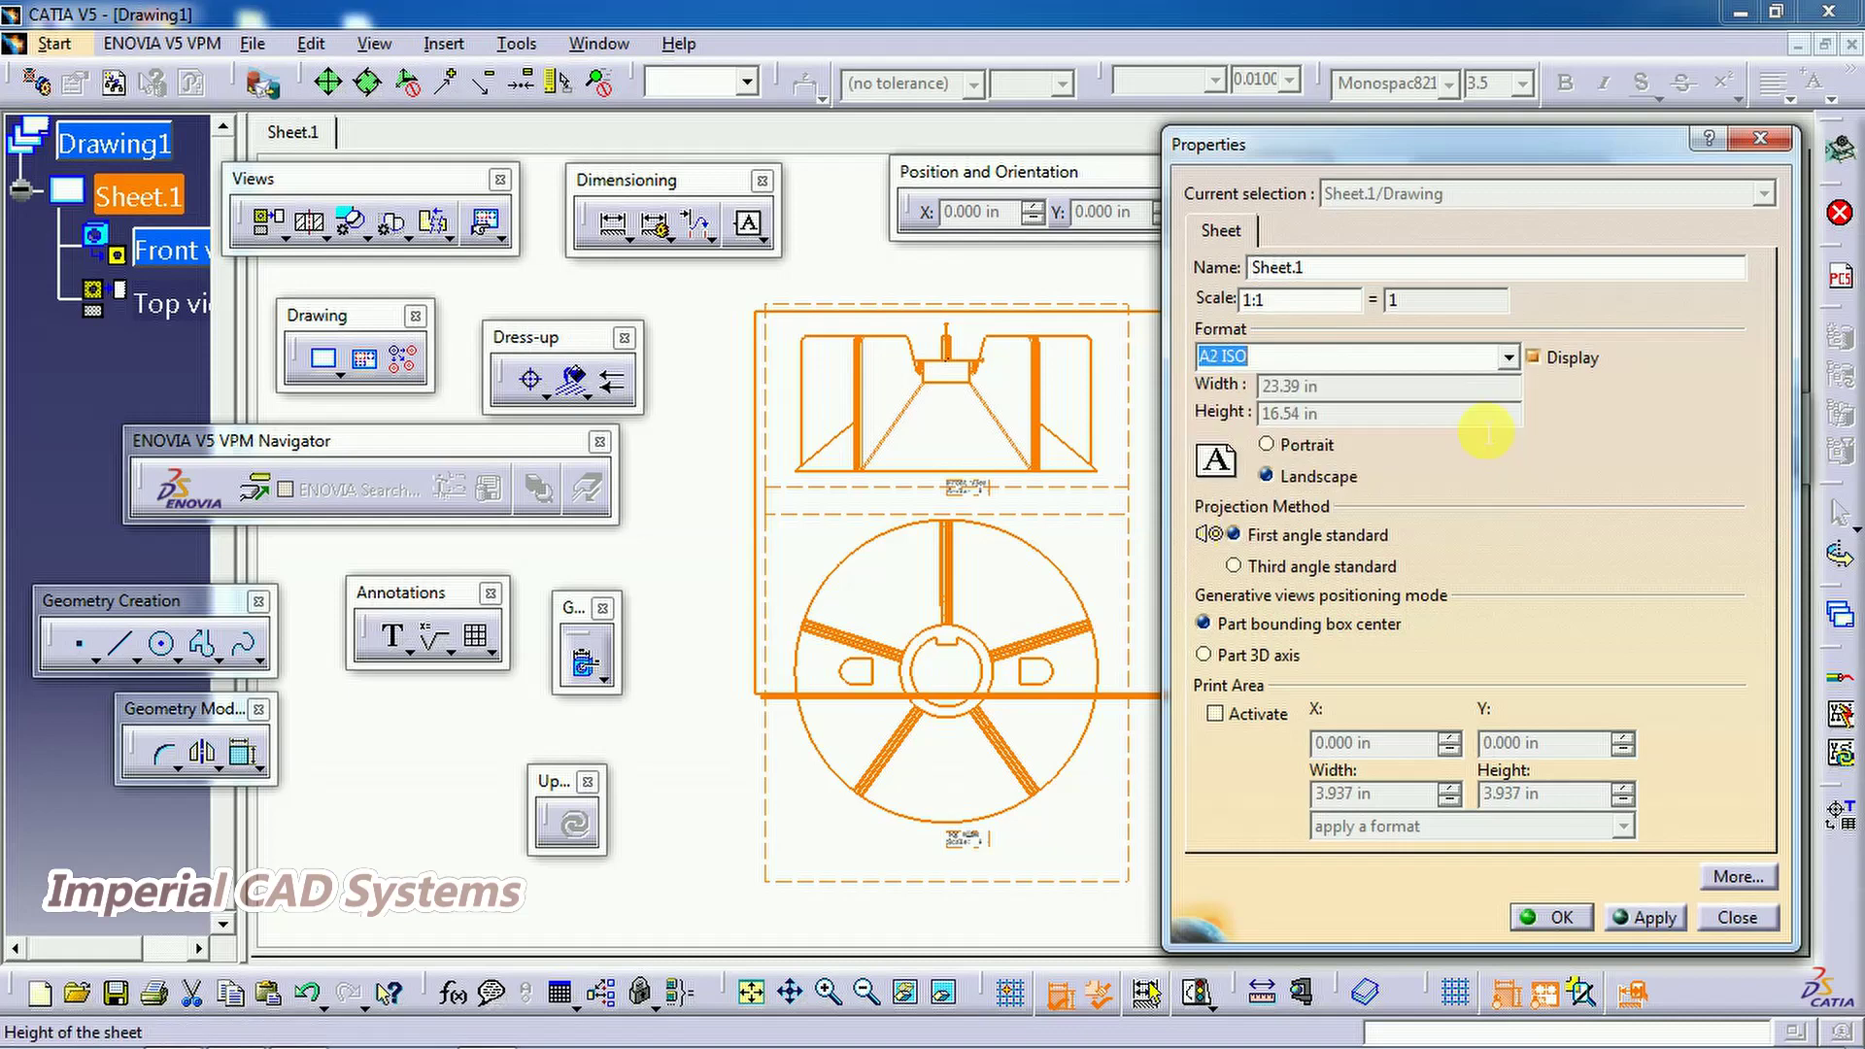
{"action": "left_click", "coordinate": [1651, 917]}
{"action": "left_click", "coordinate": [1562, 917]}
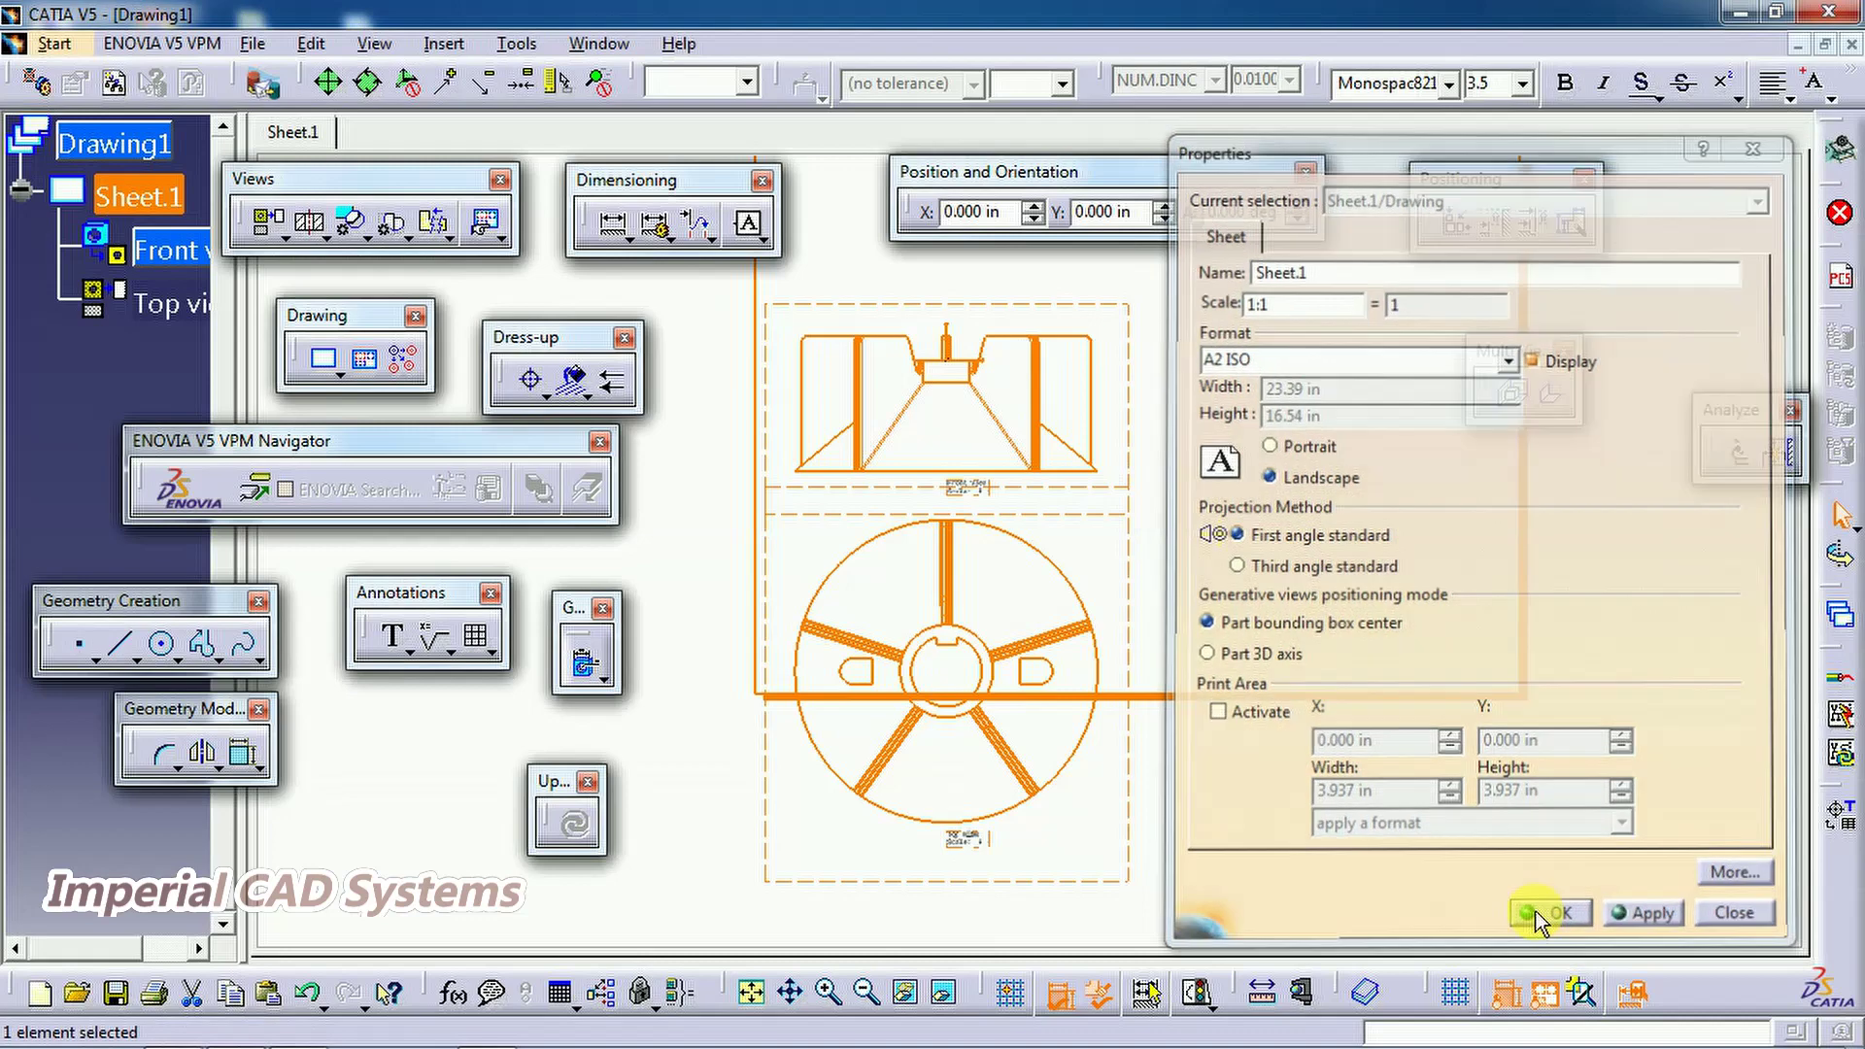
{"action": "middle_click_drag", "start_coordinate": [1305, 659], "coordinate": [1068, 895]}
Move the front view with its aligned top view to the horizontal middle of the sheet, near the upper edge
{"action": "left_click_drag", "start_coordinate": [939, 614], "coordinate": [1140, 473]}
{"action": "left_click", "coordinate": [1149, 692]}
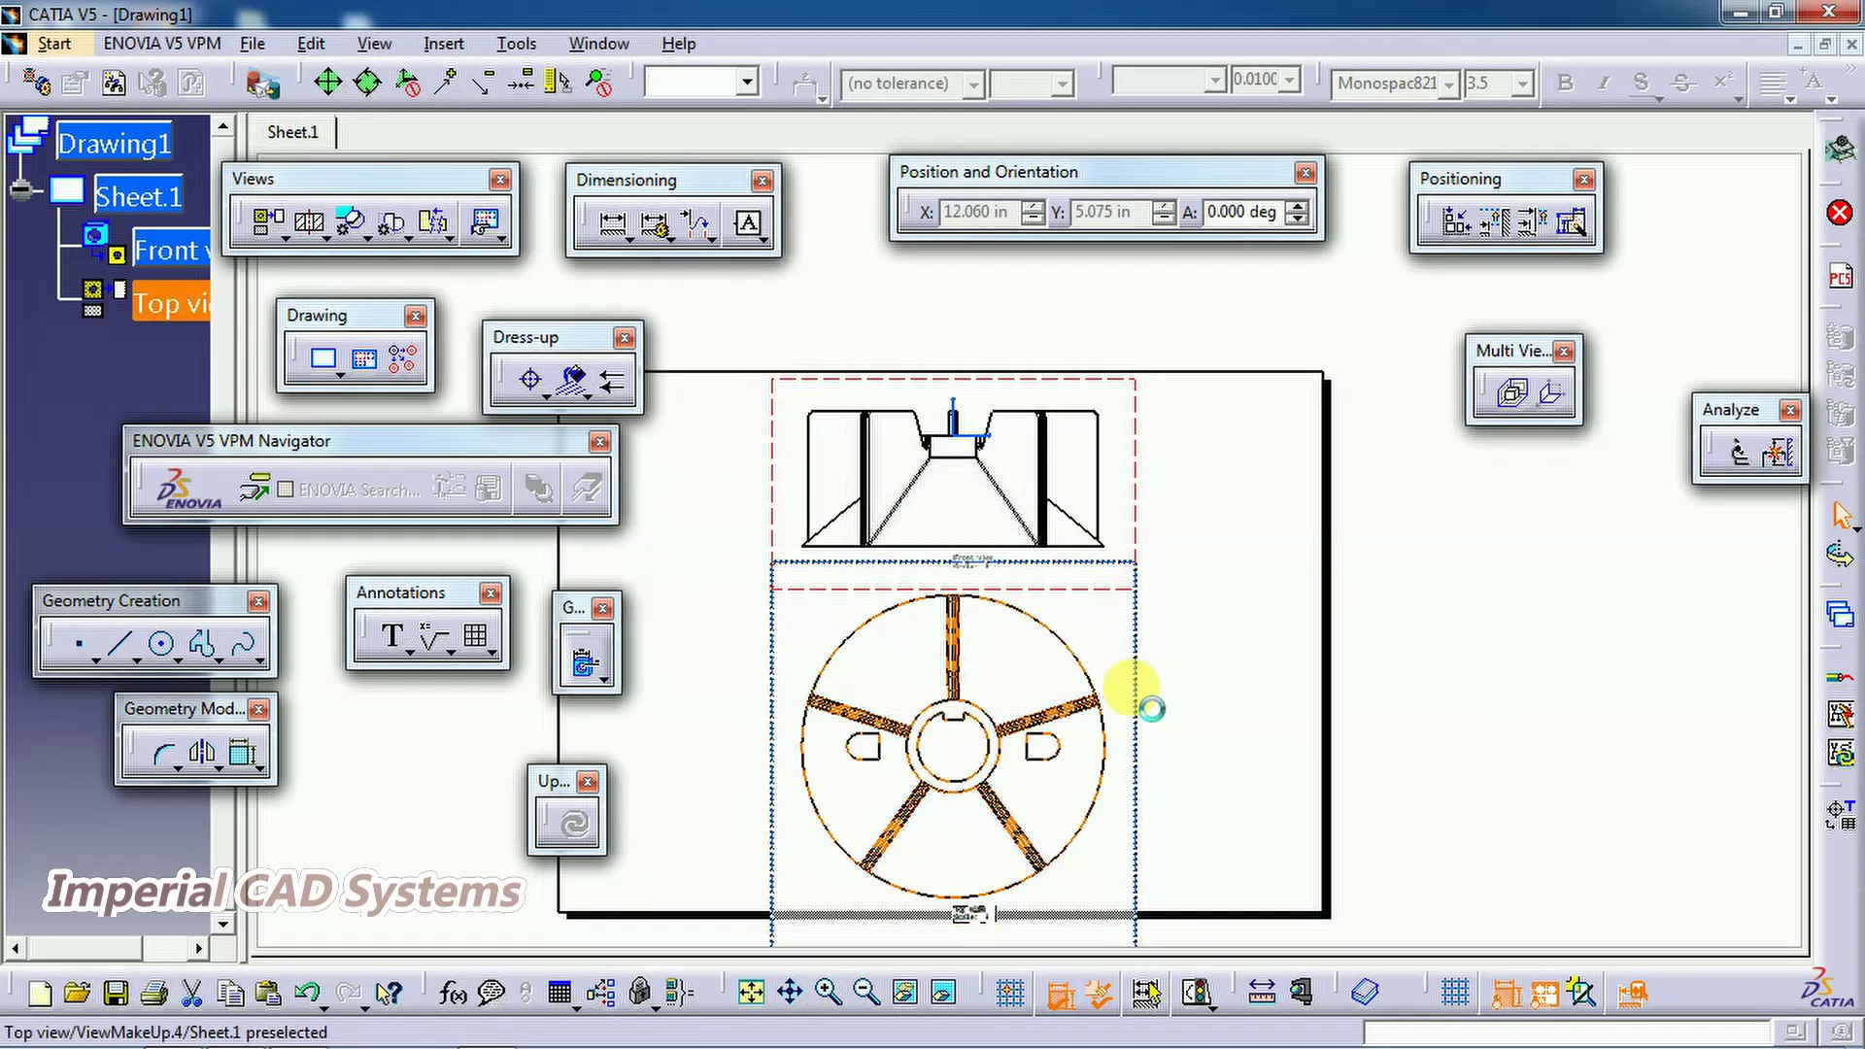
{"action": "middle_click_drag", "start_coordinate": [1124, 695], "coordinate": [1345, 616]}
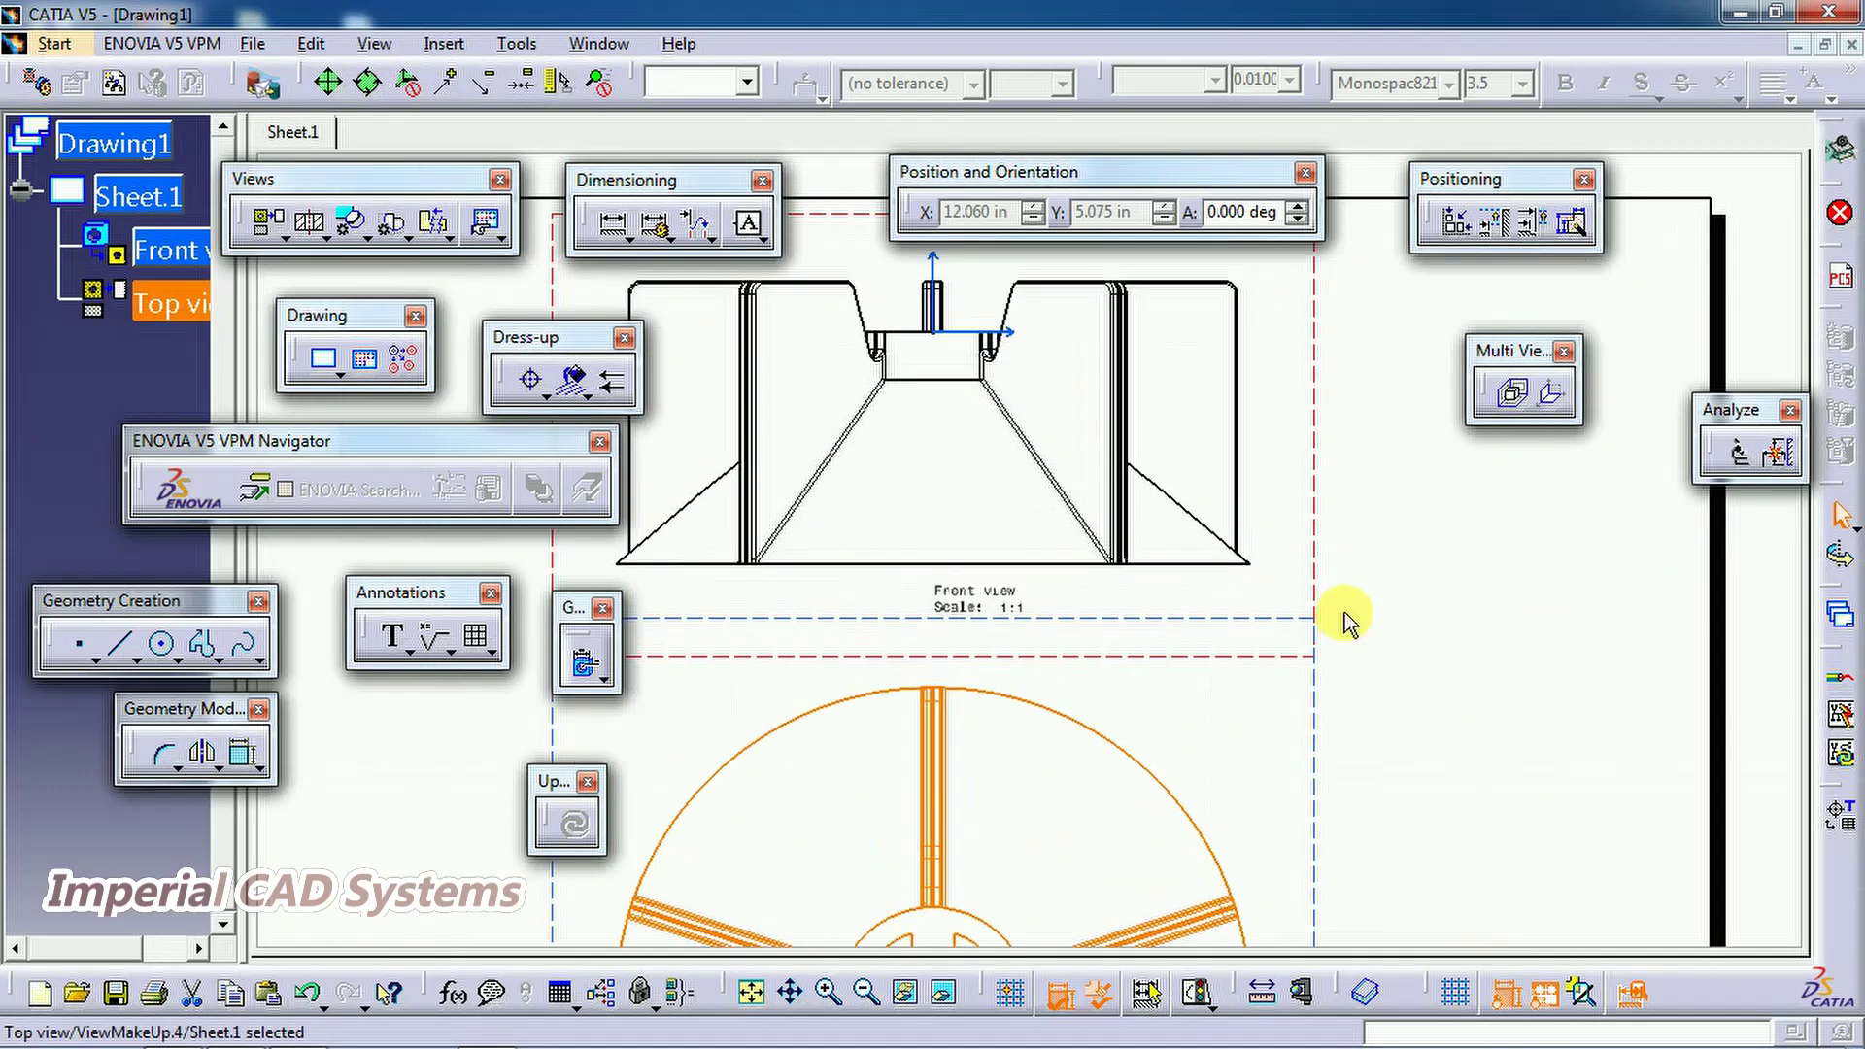
{"action": "left_click", "coordinate": [450, 240]}
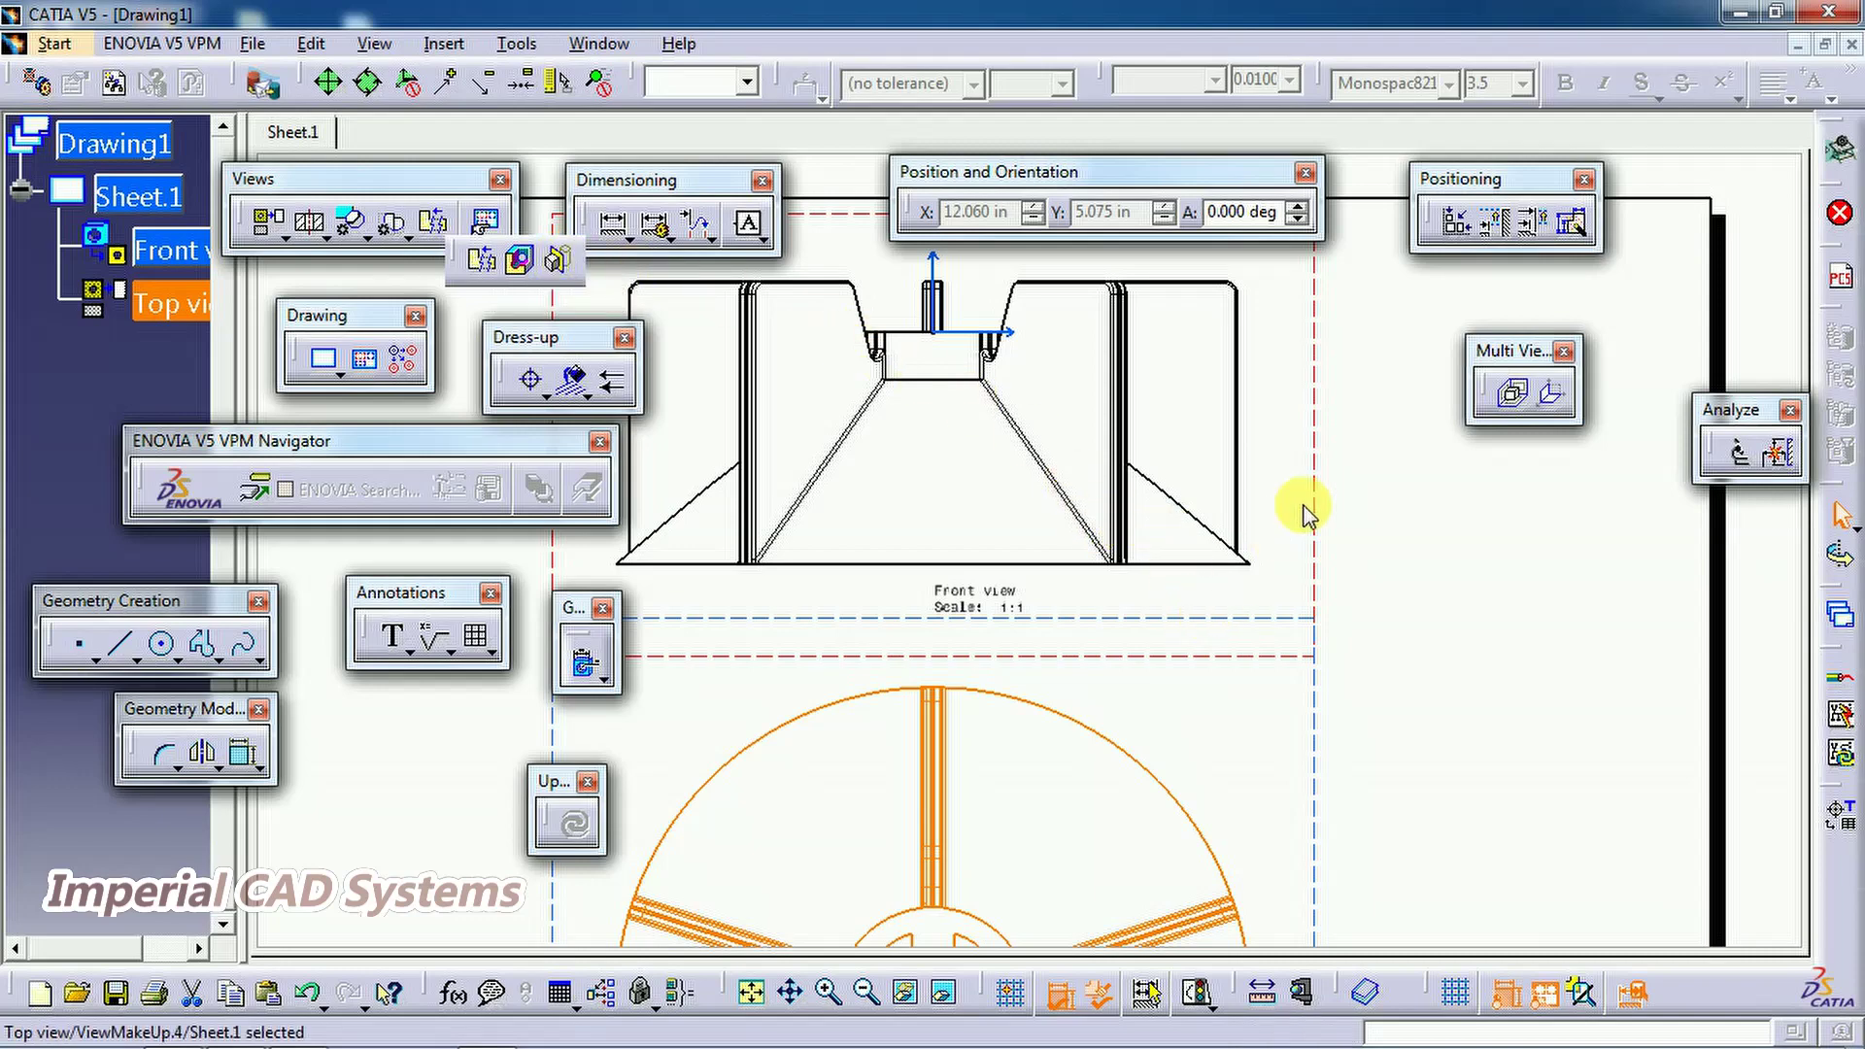
{"action": "middle_click_drag", "start_coordinate": [1344, 457], "coordinate": [1357, 575]}
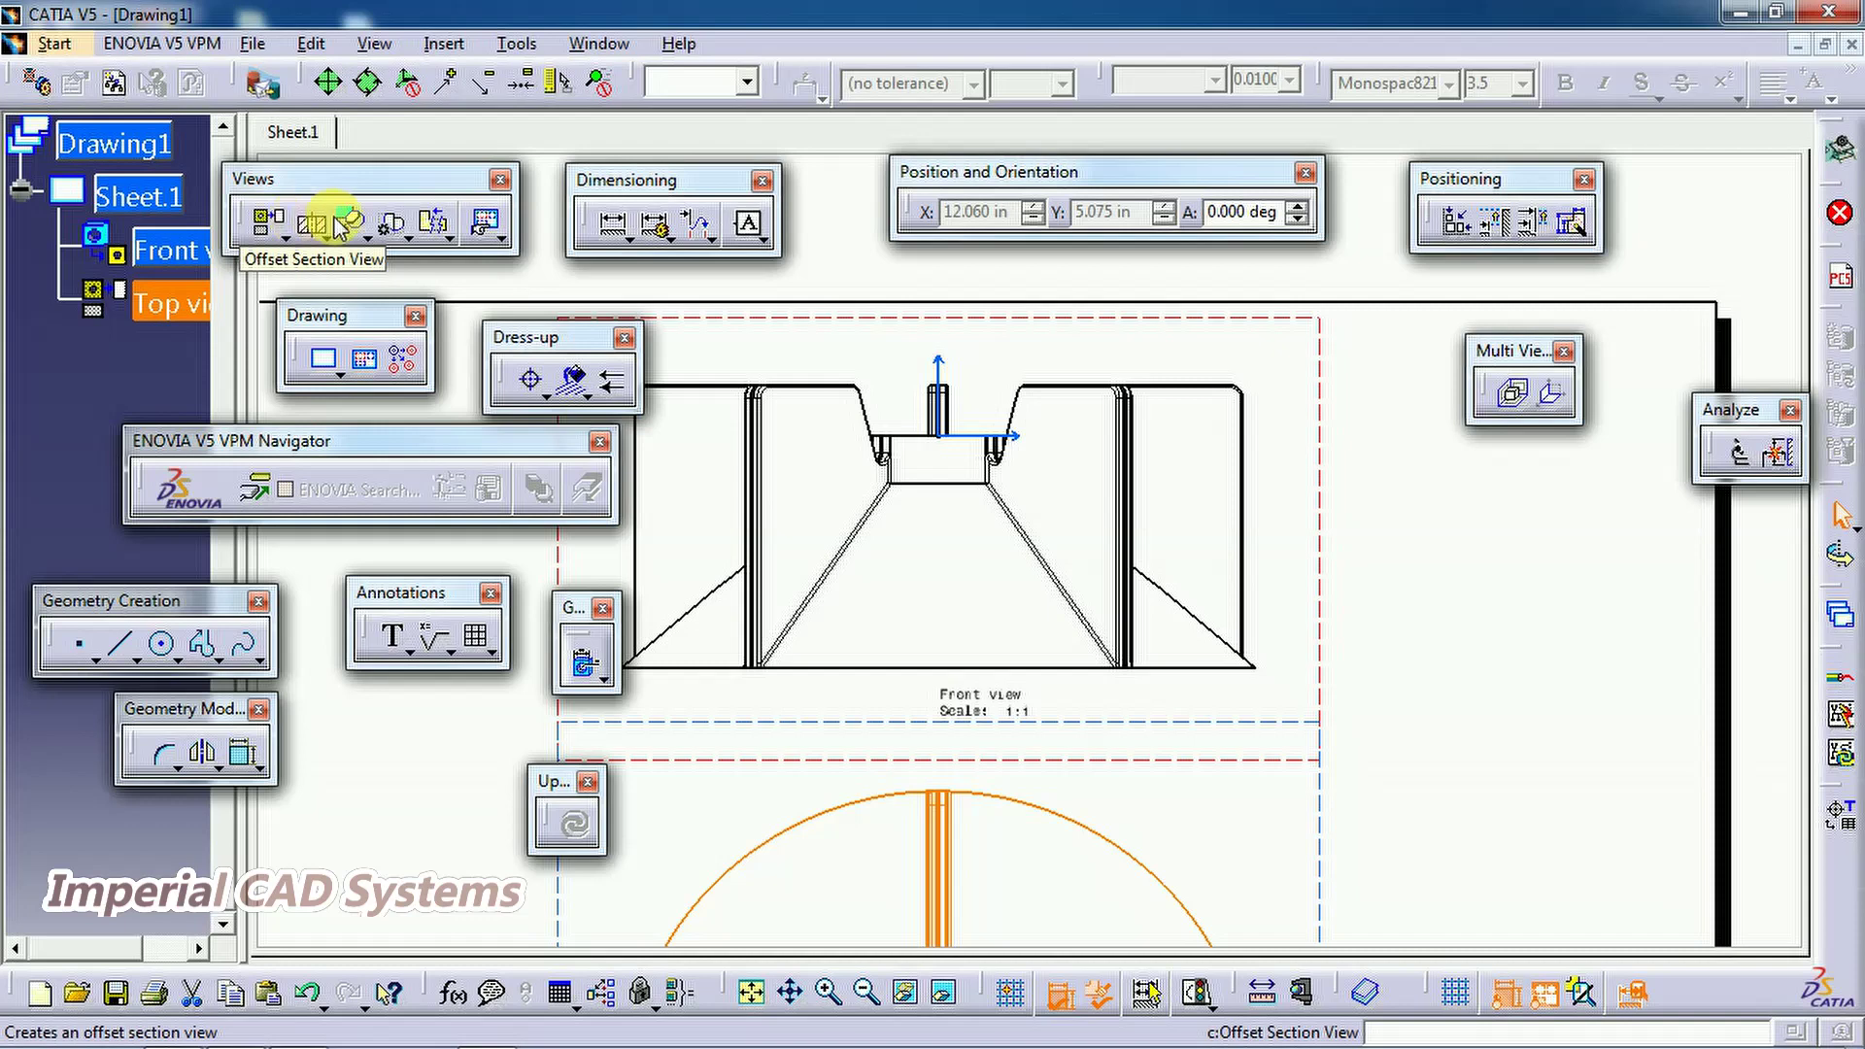
{"action": "left_click", "coordinate": [450, 237]}
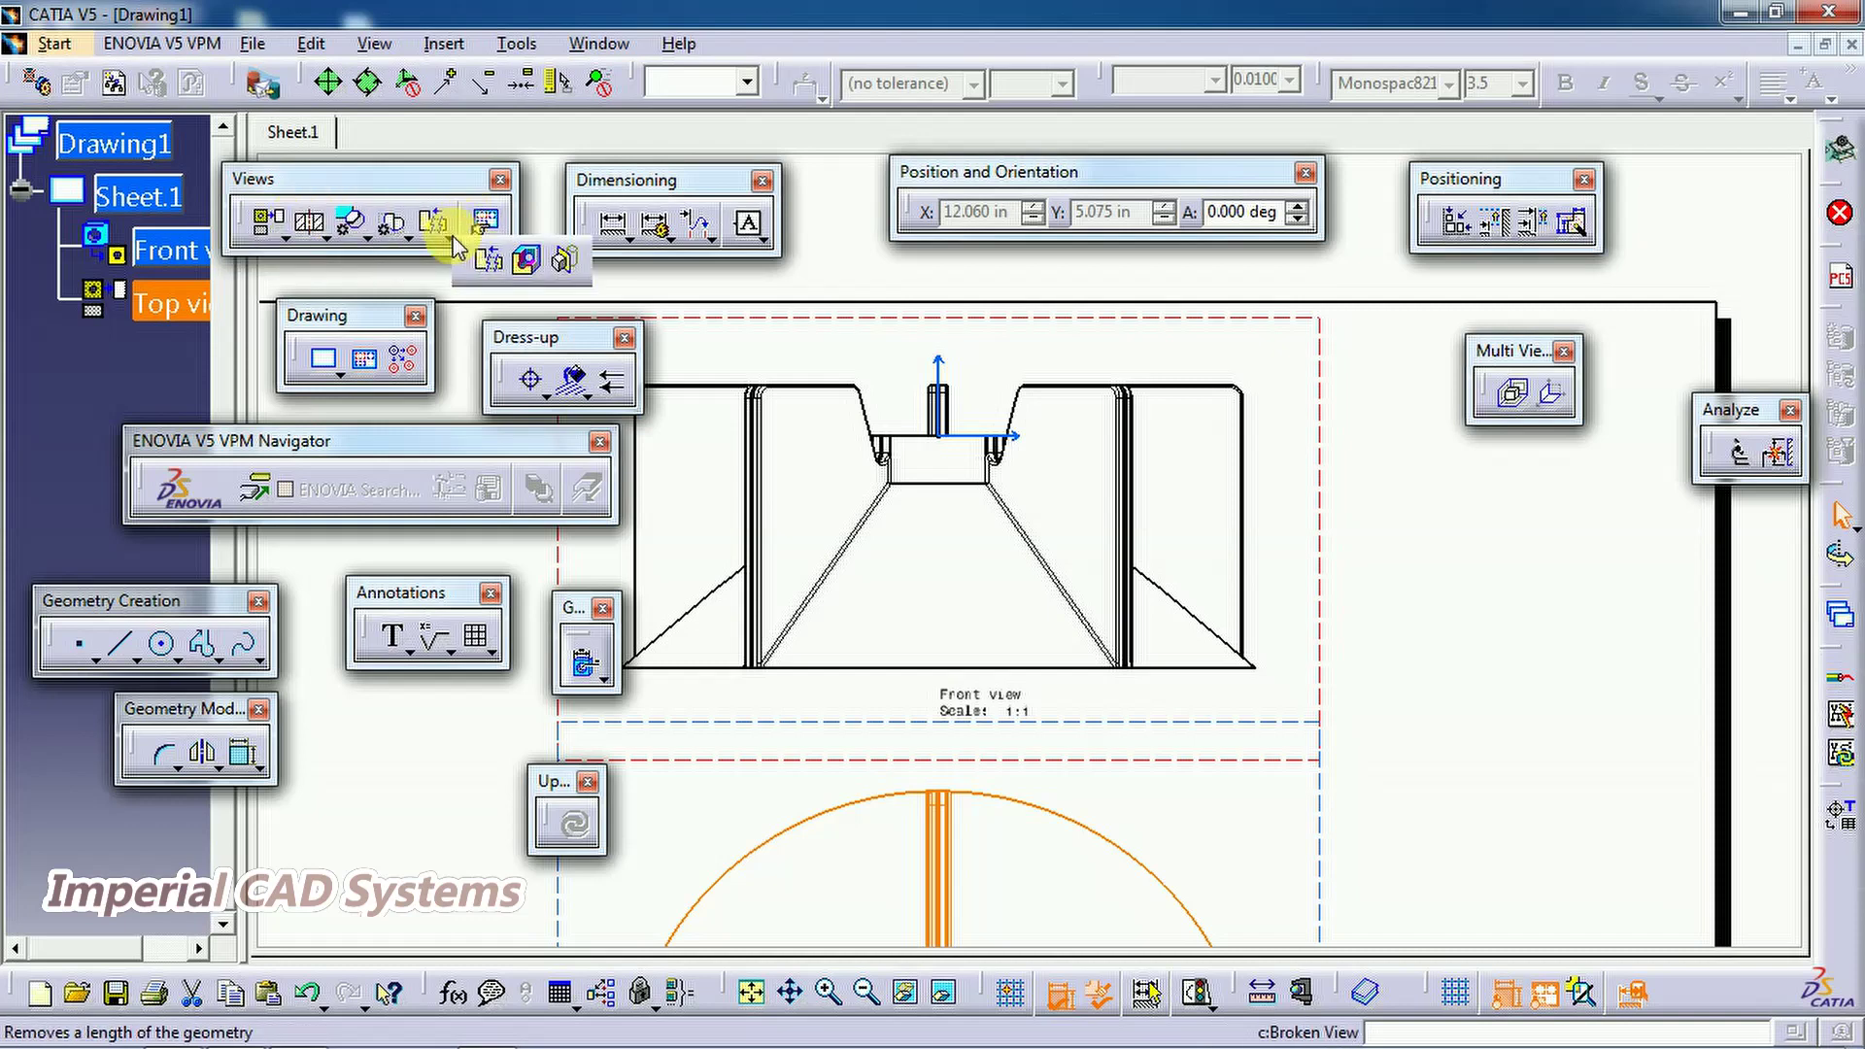
{"action": "left_click", "coordinate": [568, 262]}
{"action": "middle_click_drag", "start_coordinate": [1711, 679], "coordinate": [1706, 722]}
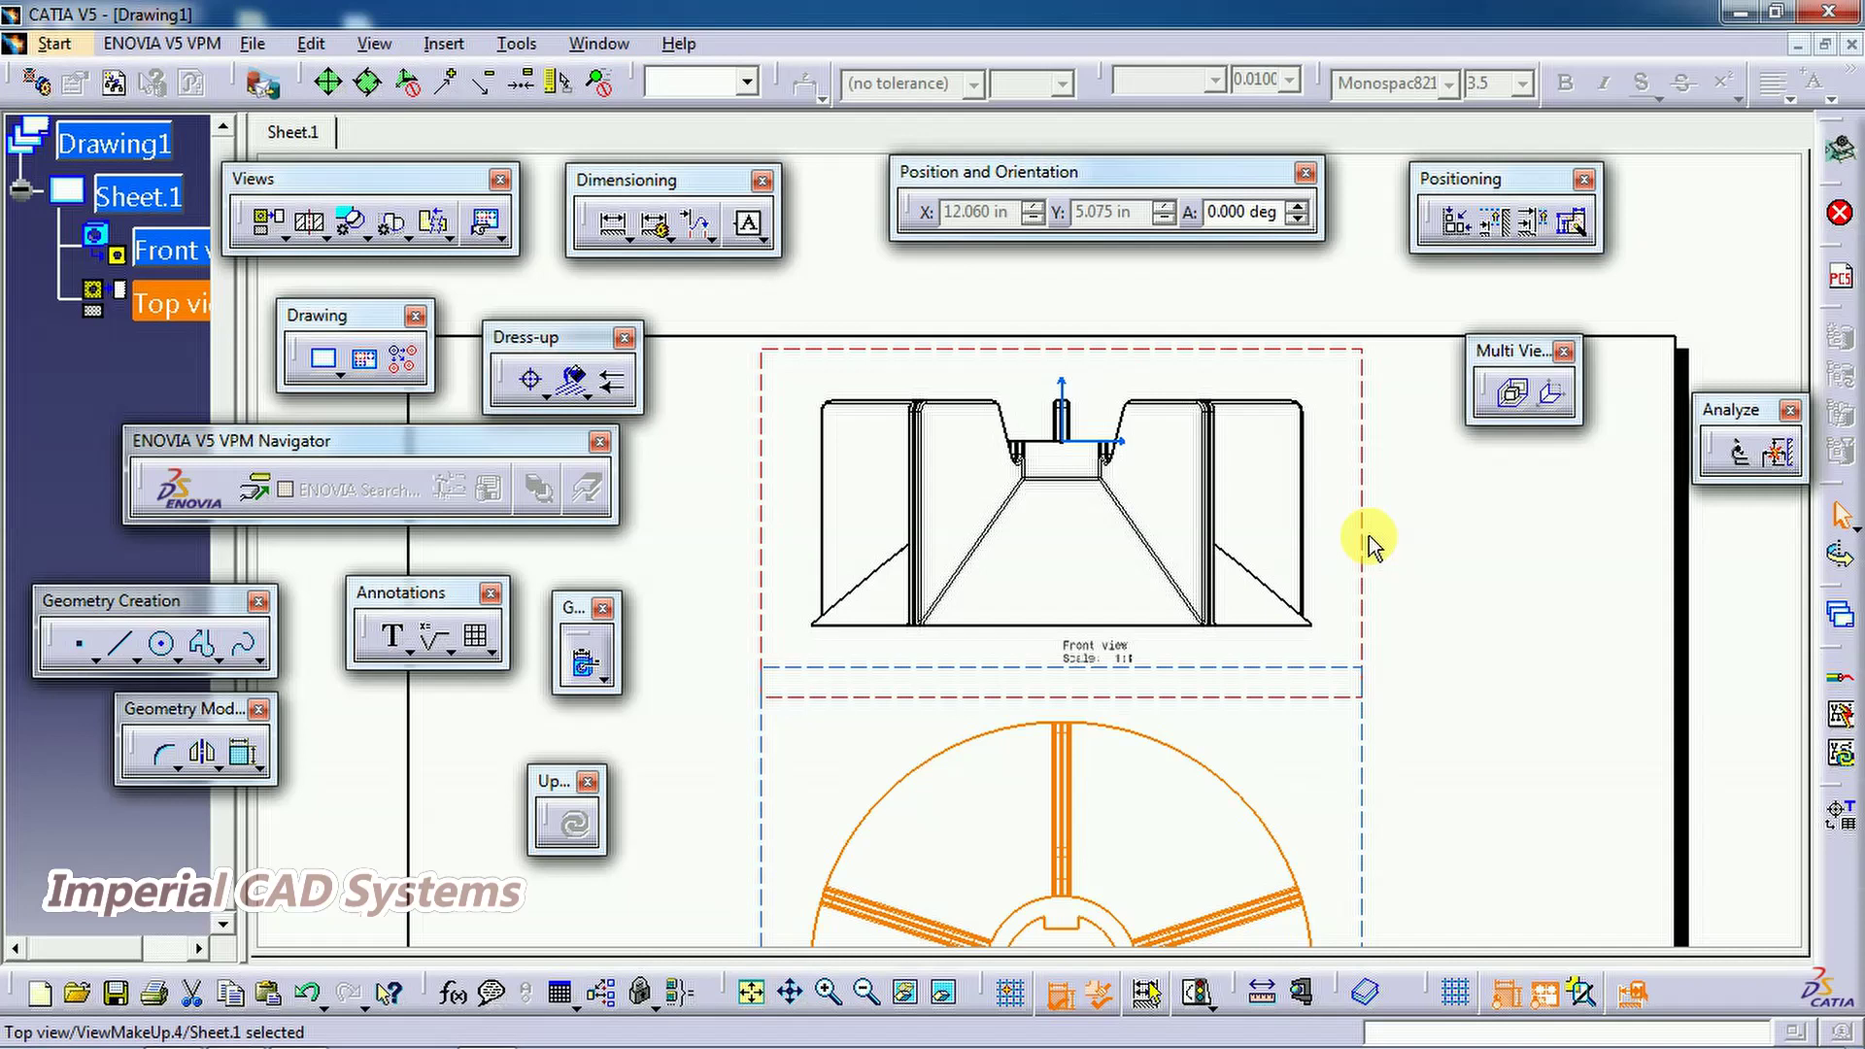
Start a 3D clipping on the front view and apply the Back Clipping Plane at its default position behind the fan
{"action": "left_click", "coordinate": [448, 237]}
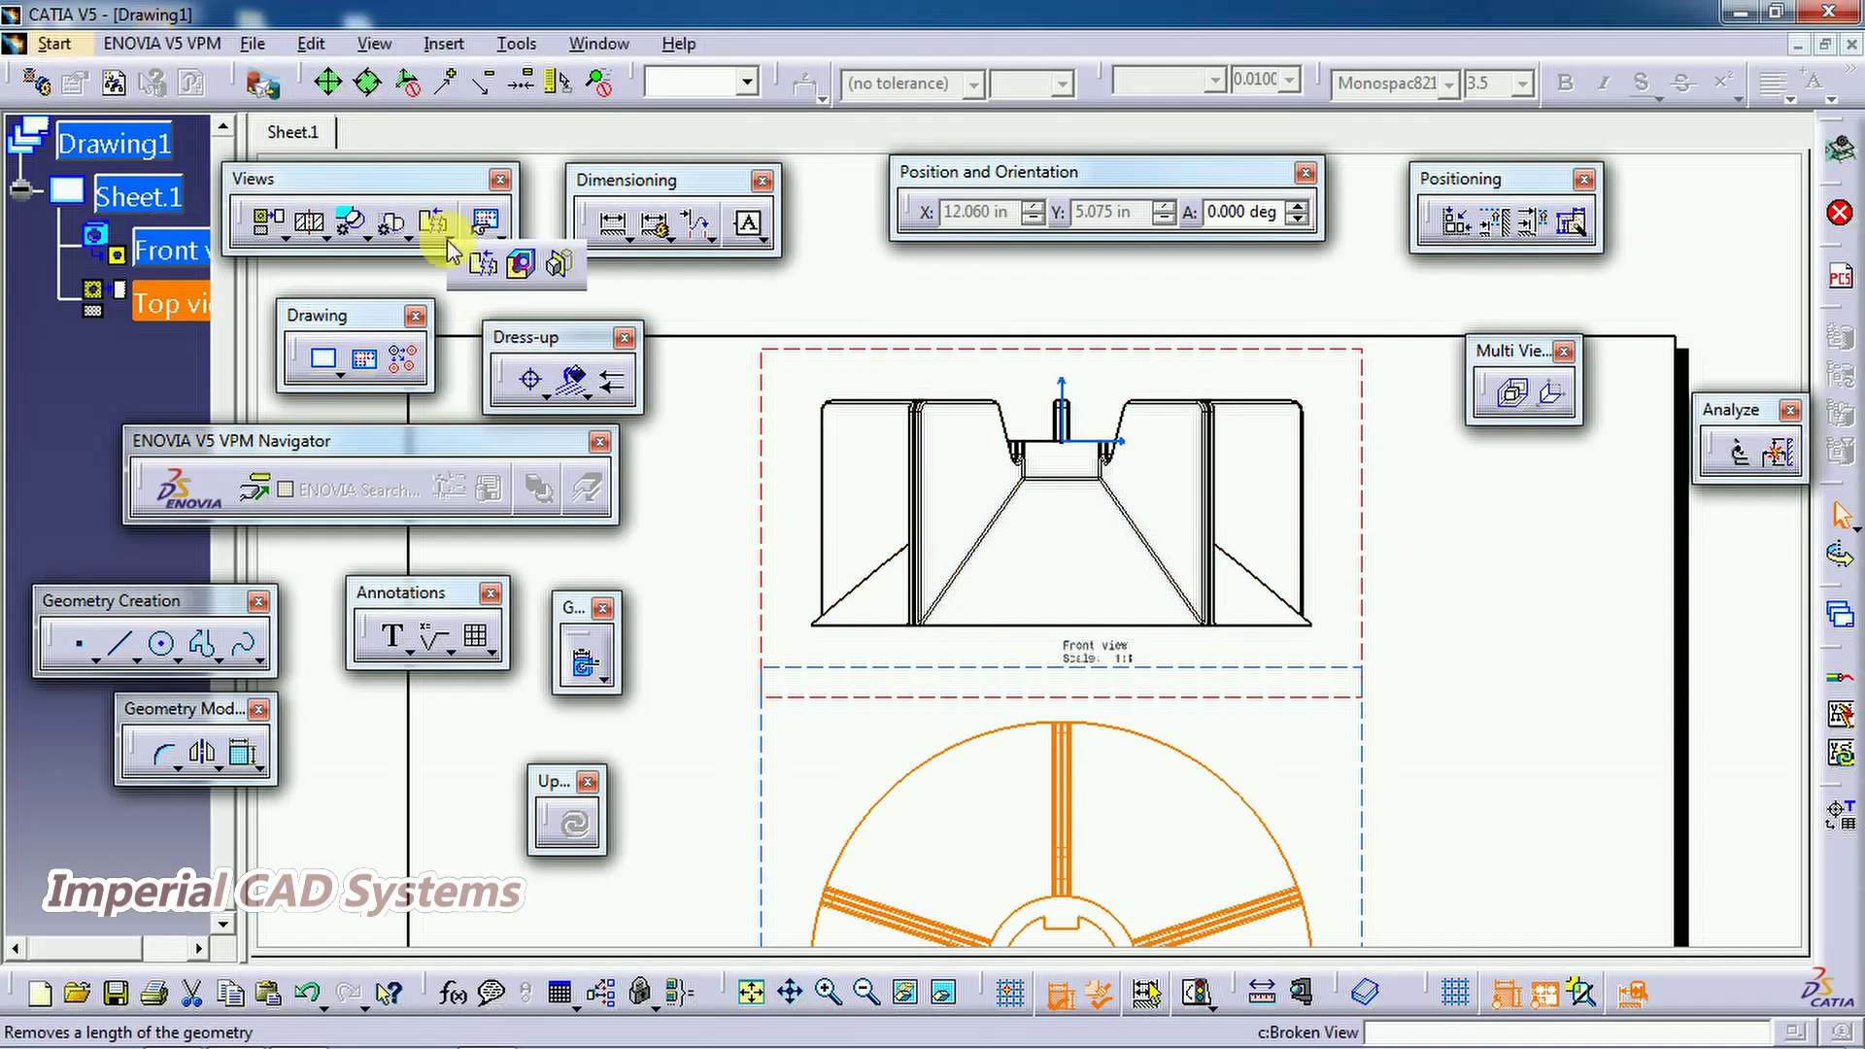
{"action": "left_click", "coordinate": [558, 267]}
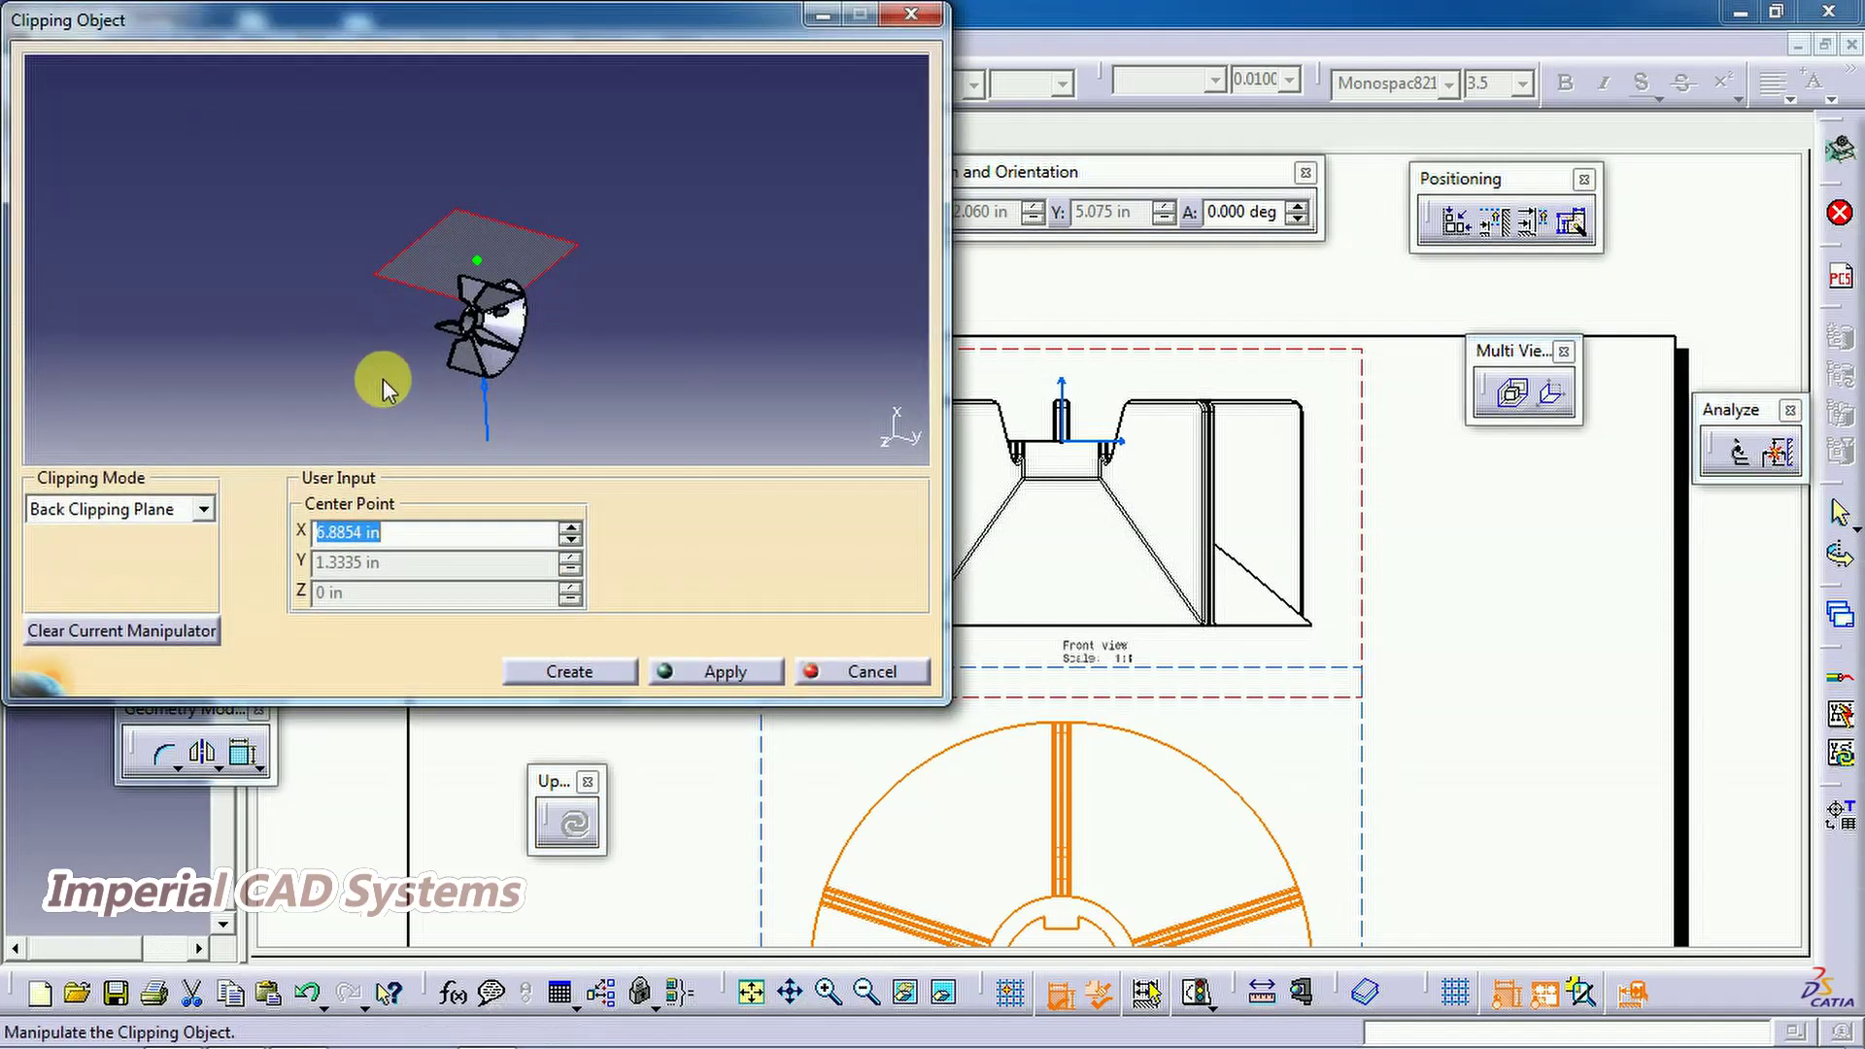
{"action": "mouse_move", "coordinate": [381, 389]}
{"action": "middle_mouse_down"}
{"action": "mouse_move", "coordinate": [579, 200]}
{"action": "mouse_move", "coordinate": [657, 91]}
{"action": "mouse_move", "coordinate": [549, 370]}
{"action": "mouse_move", "coordinate": [545, 279]}
{"action": "mouse_move", "coordinate": [624, 250]}
{"action": "mouse_move", "coordinate": [528, 258]}
{"action": "mouse_move", "coordinate": [619, 298]}
{"action": "mouse_move", "coordinate": [603, 404]}
{"action": "mouse_move", "coordinate": [457, 404]}
{"action": "mouse_move", "coordinate": [479, 366]}
{"action": "mouse_move", "coordinate": [521, 396]}
{"action": "mouse_move", "coordinate": [541, 366]}
{"action": "mouse_move", "coordinate": [543, 388]}
{"action": "middle_mouse_up"}
{"action": "middle_click_drag", "start_coordinate": [1331, 577], "coordinate": [1364, 581]}
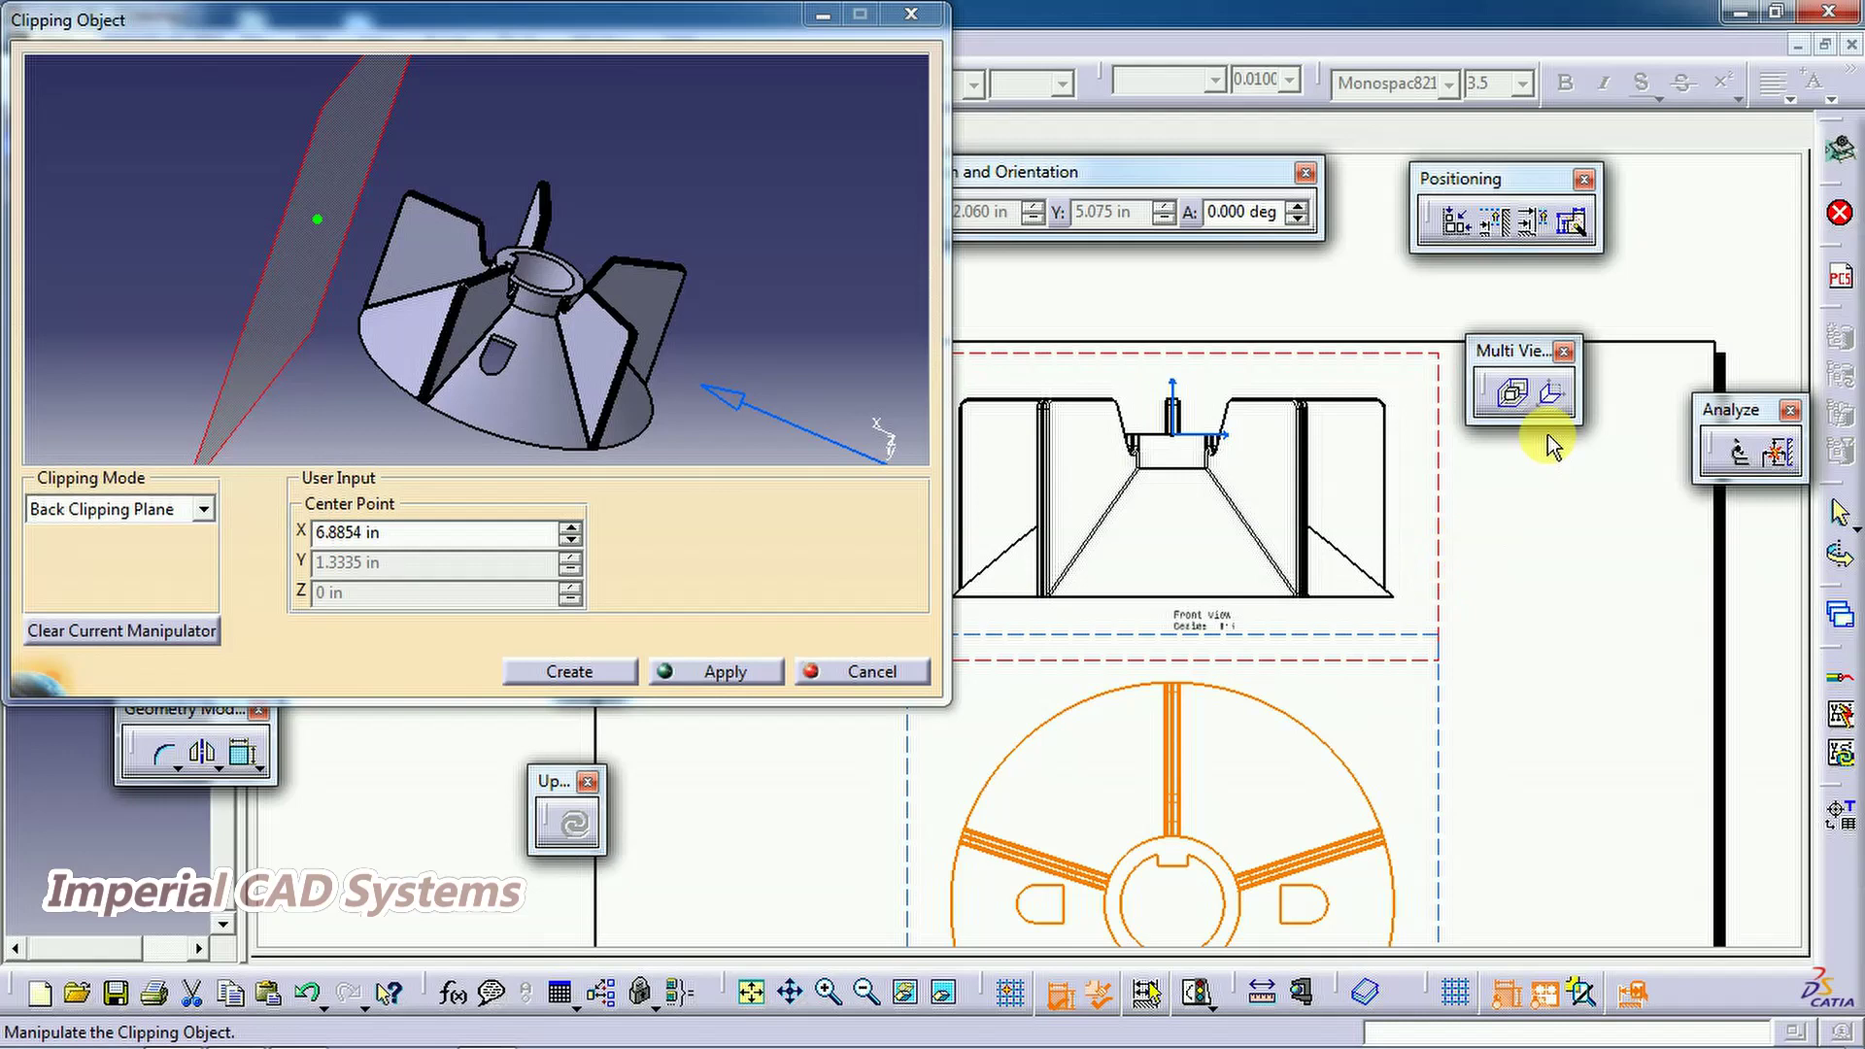
{"action": "left_click", "coordinate": [1511, 391]}
{"action": "middle_click_drag", "start_coordinate": [1590, 491], "coordinate": [1694, 404]}
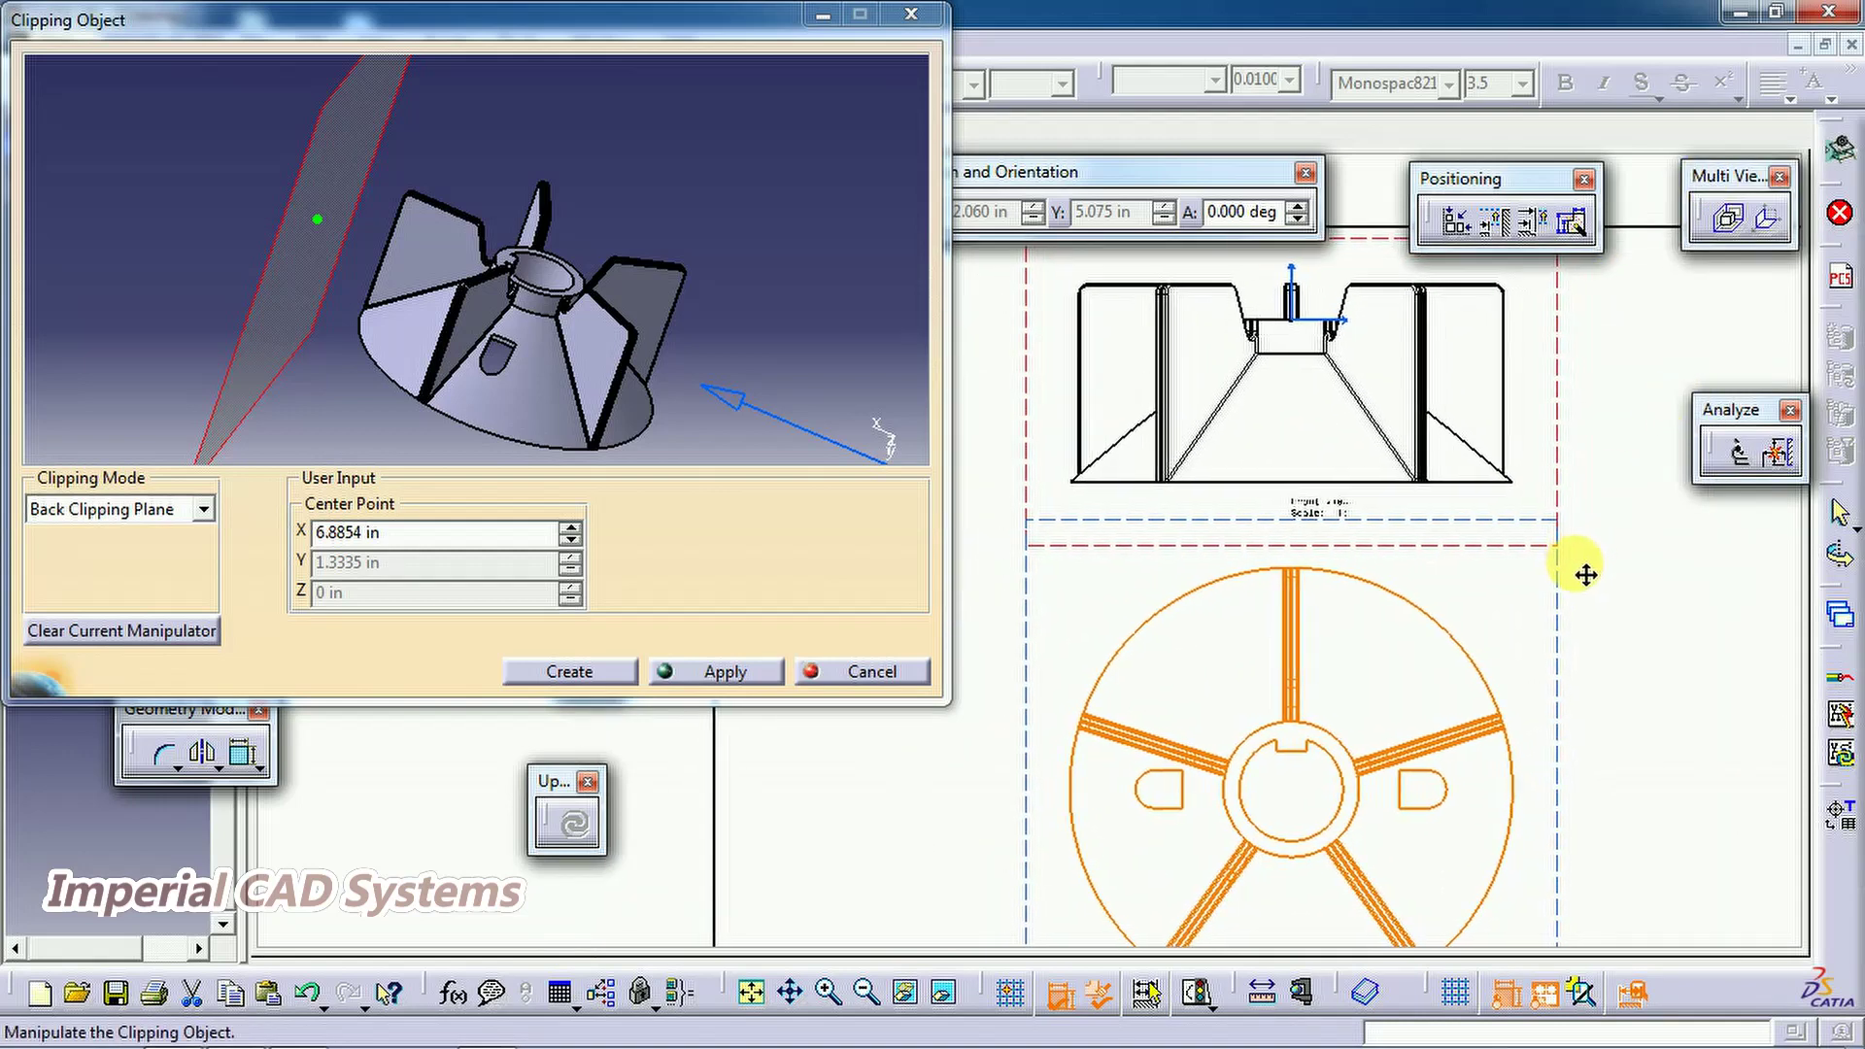
{"action": "left_click", "coordinate": [737, 670]}
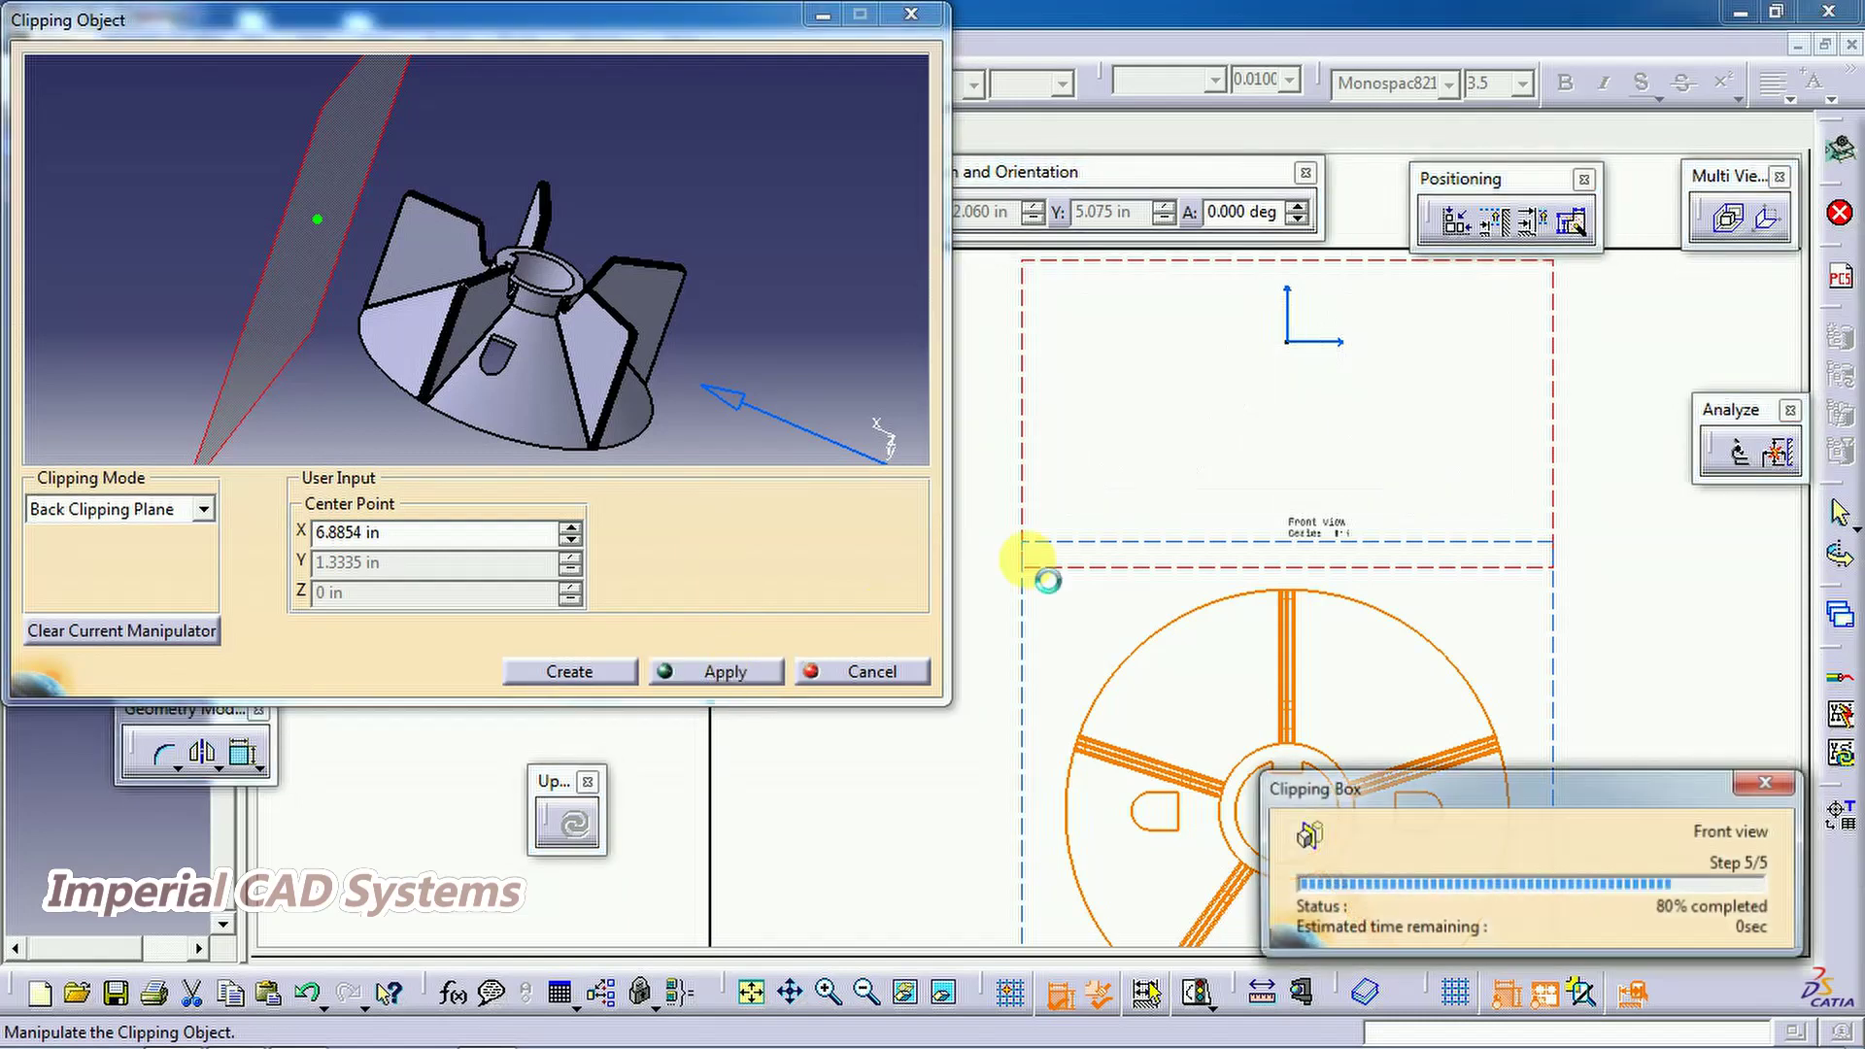
Move the back clipping plane toward the fan to X about 3.58 in and apply it to the front view
{"action": "middle_click_drag", "start_coordinate": [704, 367], "coordinate": [294, 257]}
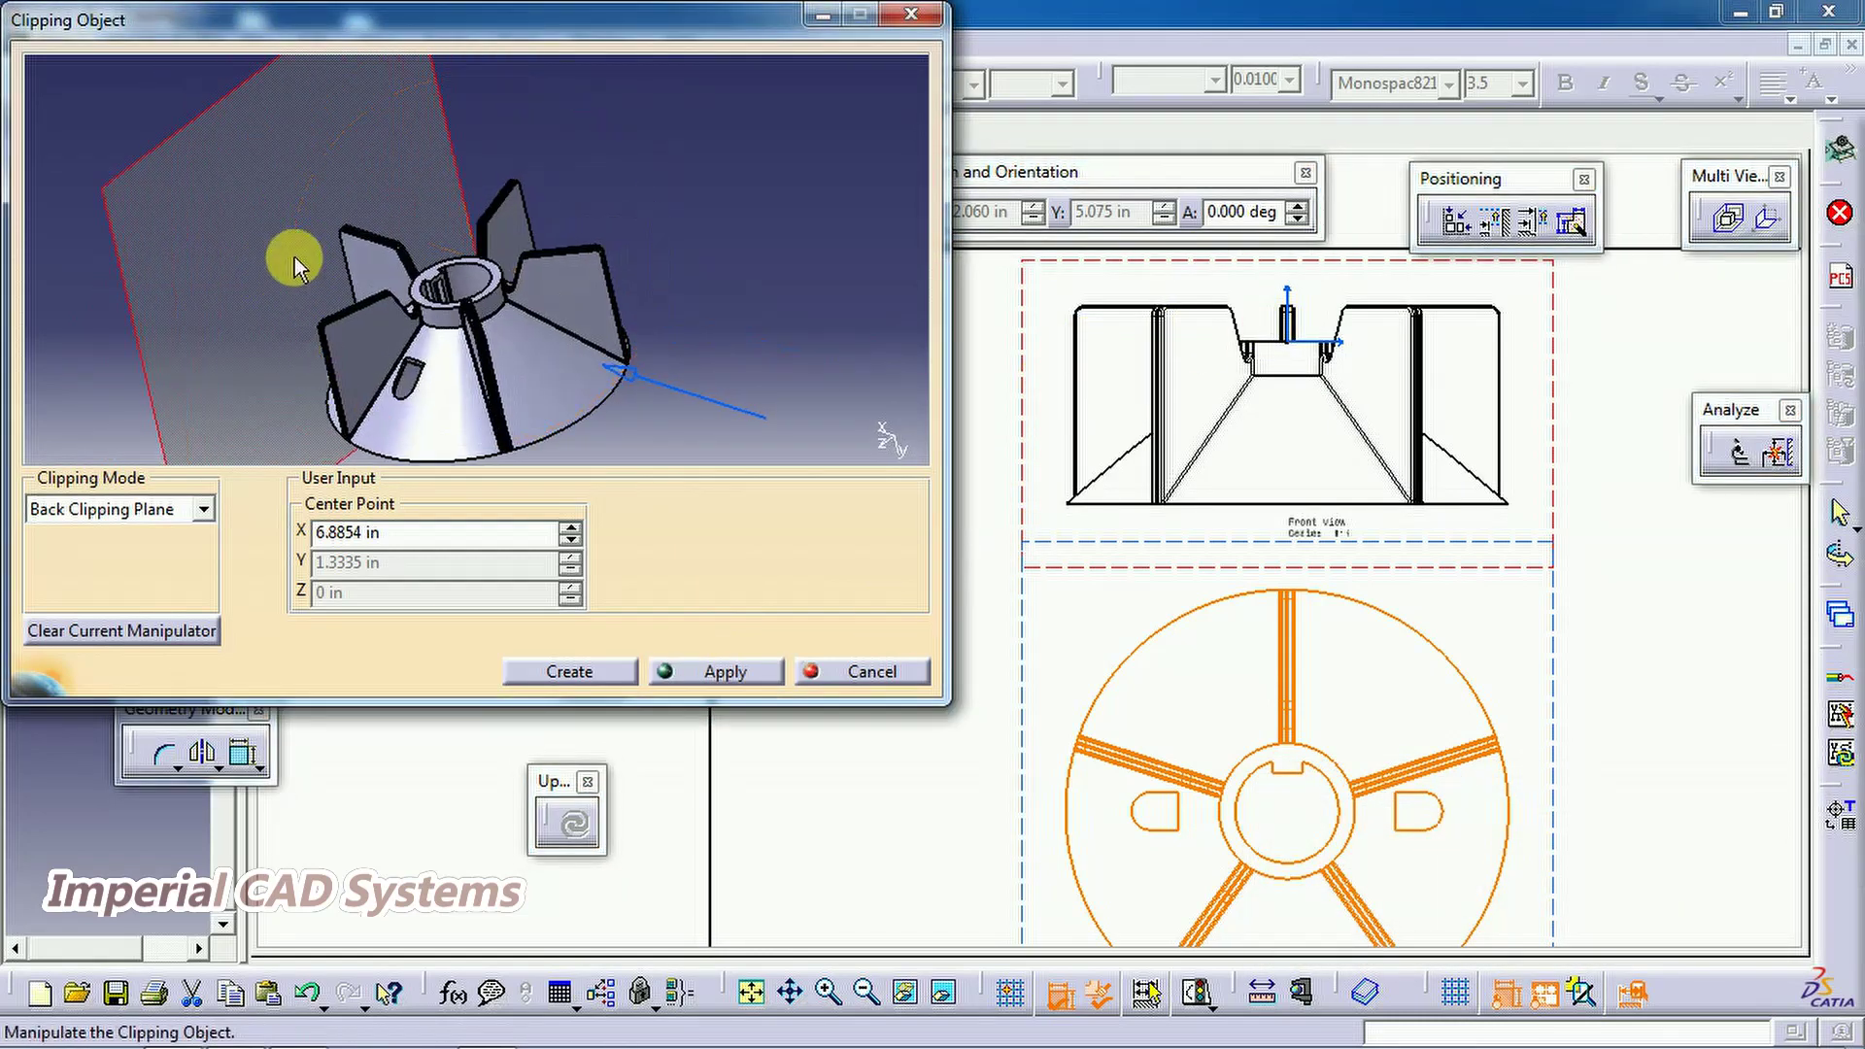
{"action": "left_click_drag", "start_coordinate": [297, 264], "coordinate": [389, 311]}
{"action": "middle_click_drag", "start_coordinate": [450, 282], "coordinate": [532, 361]}
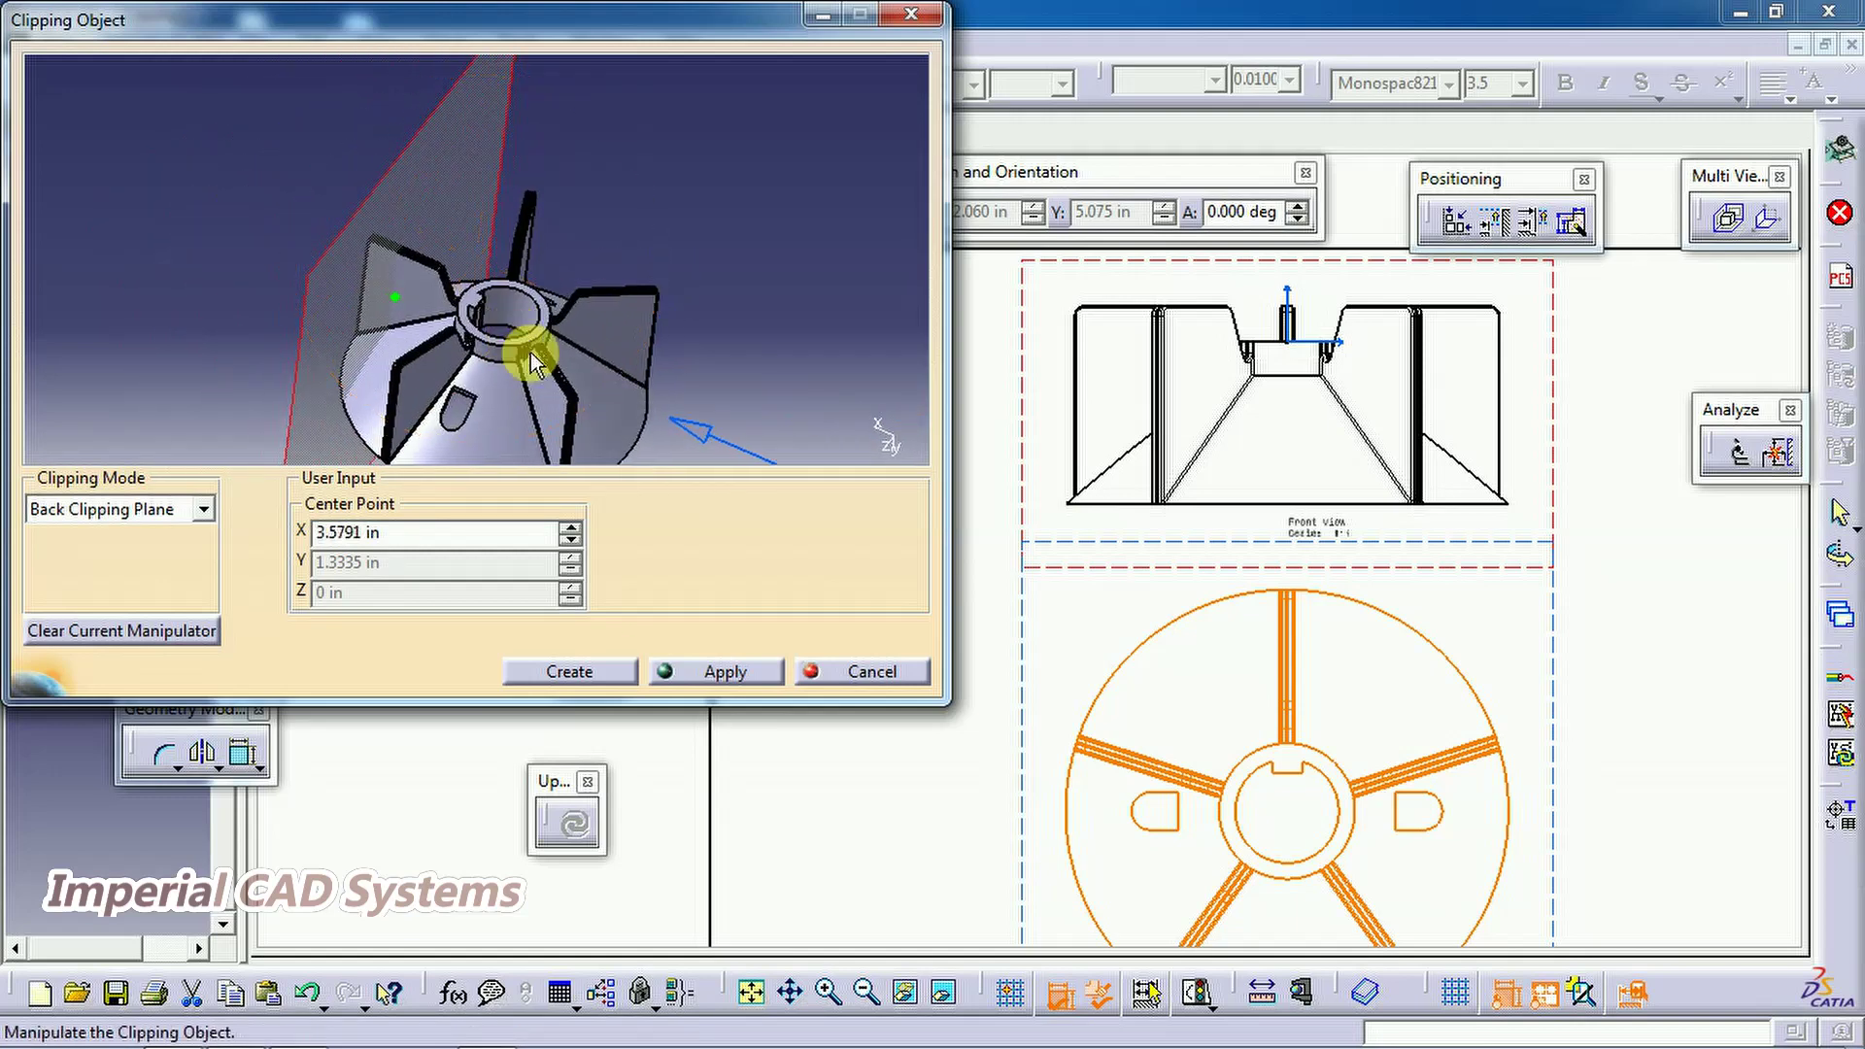
{"action": "left_click", "coordinate": [754, 678]}
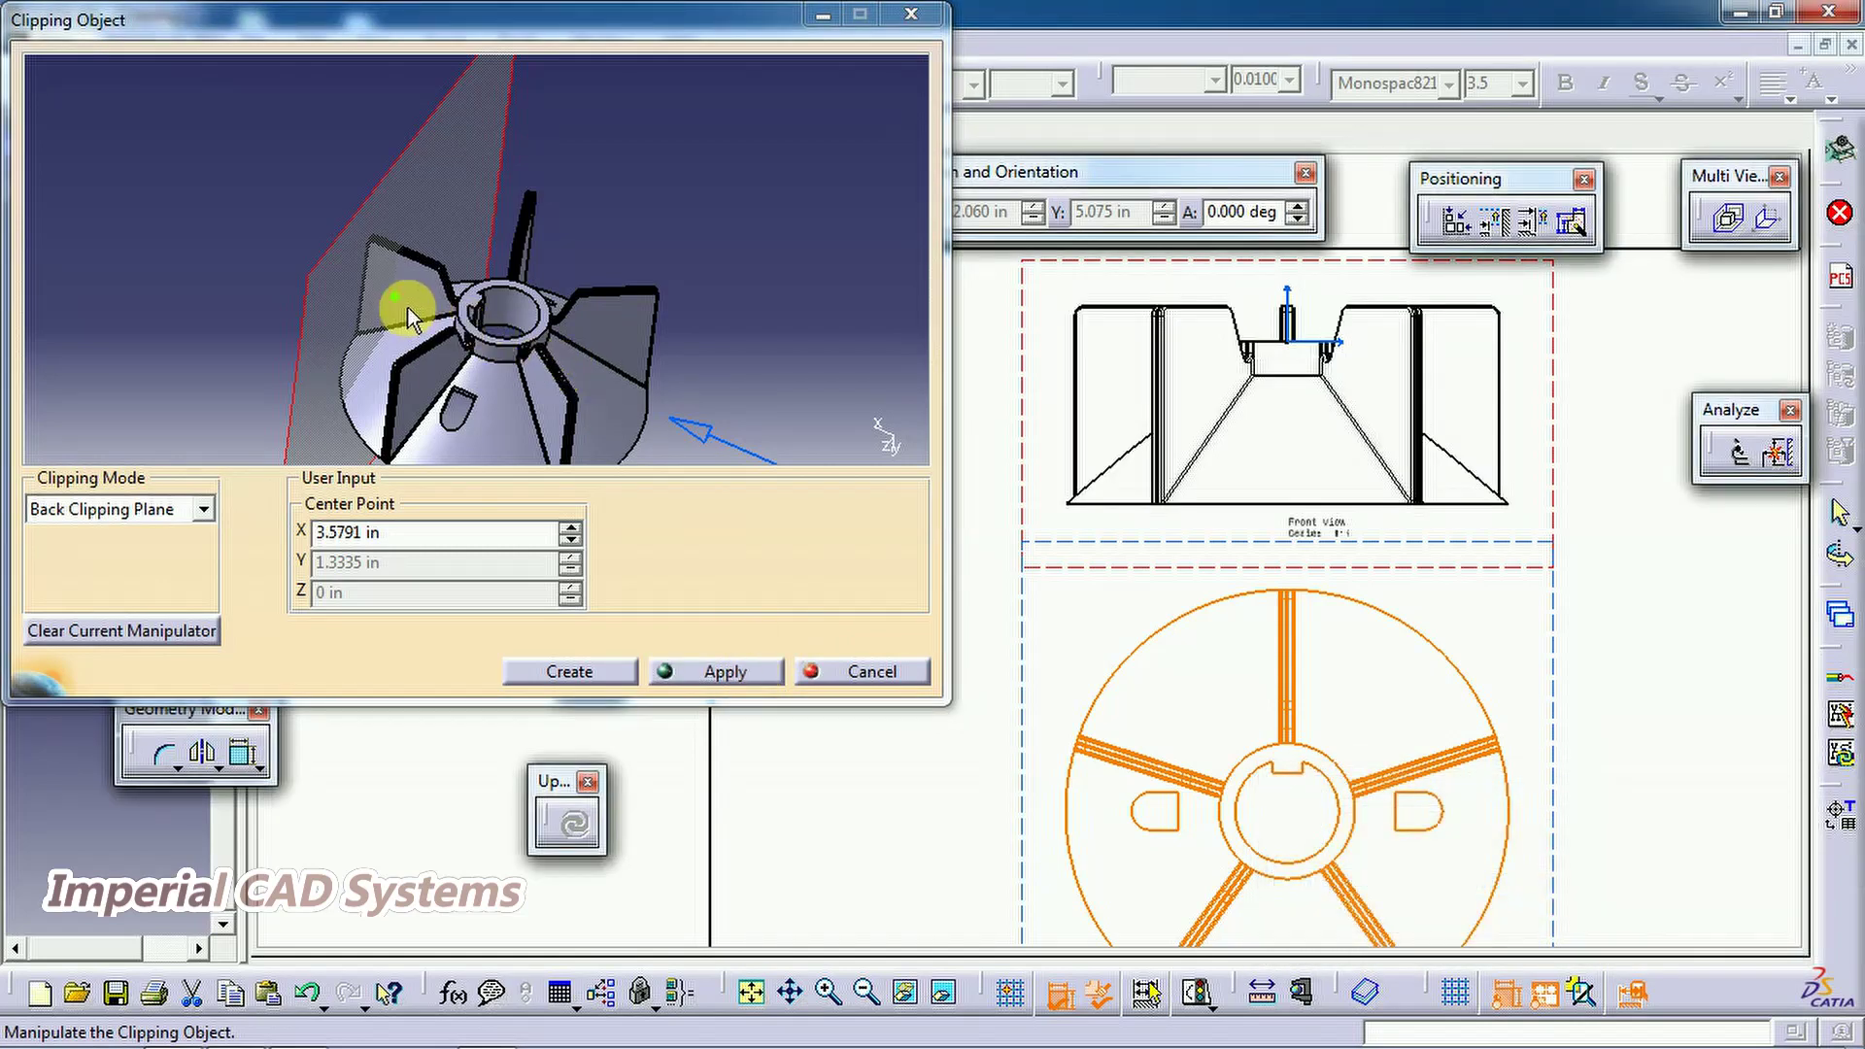
Move the back clipping plane up to the rear of the hub, X about 1.81 in, and apply it
{"action": "left_click_drag", "start_coordinate": [402, 312], "coordinate": [457, 330]}
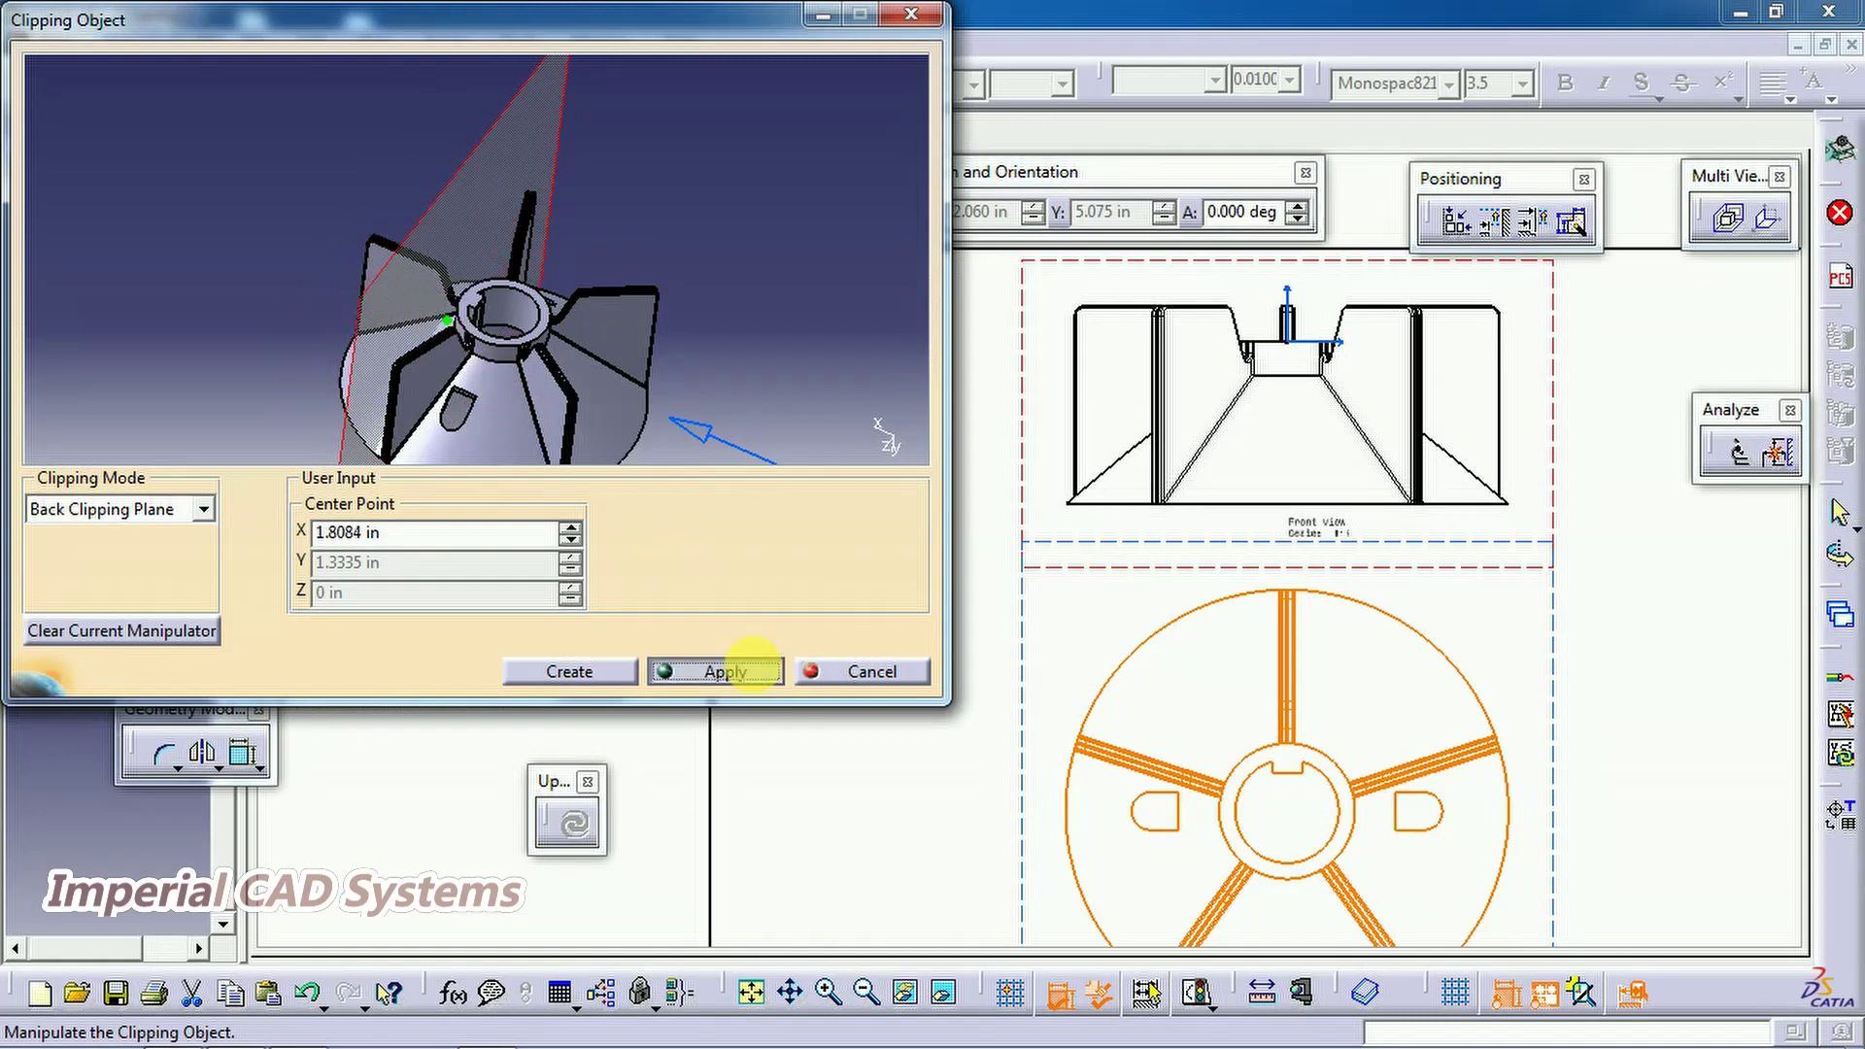
{"action": "left_click", "coordinate": [758, 673]}
{"action": "middle_click_drag", "start_coordinate": [452, 344], "coordinate": [491, 301]}
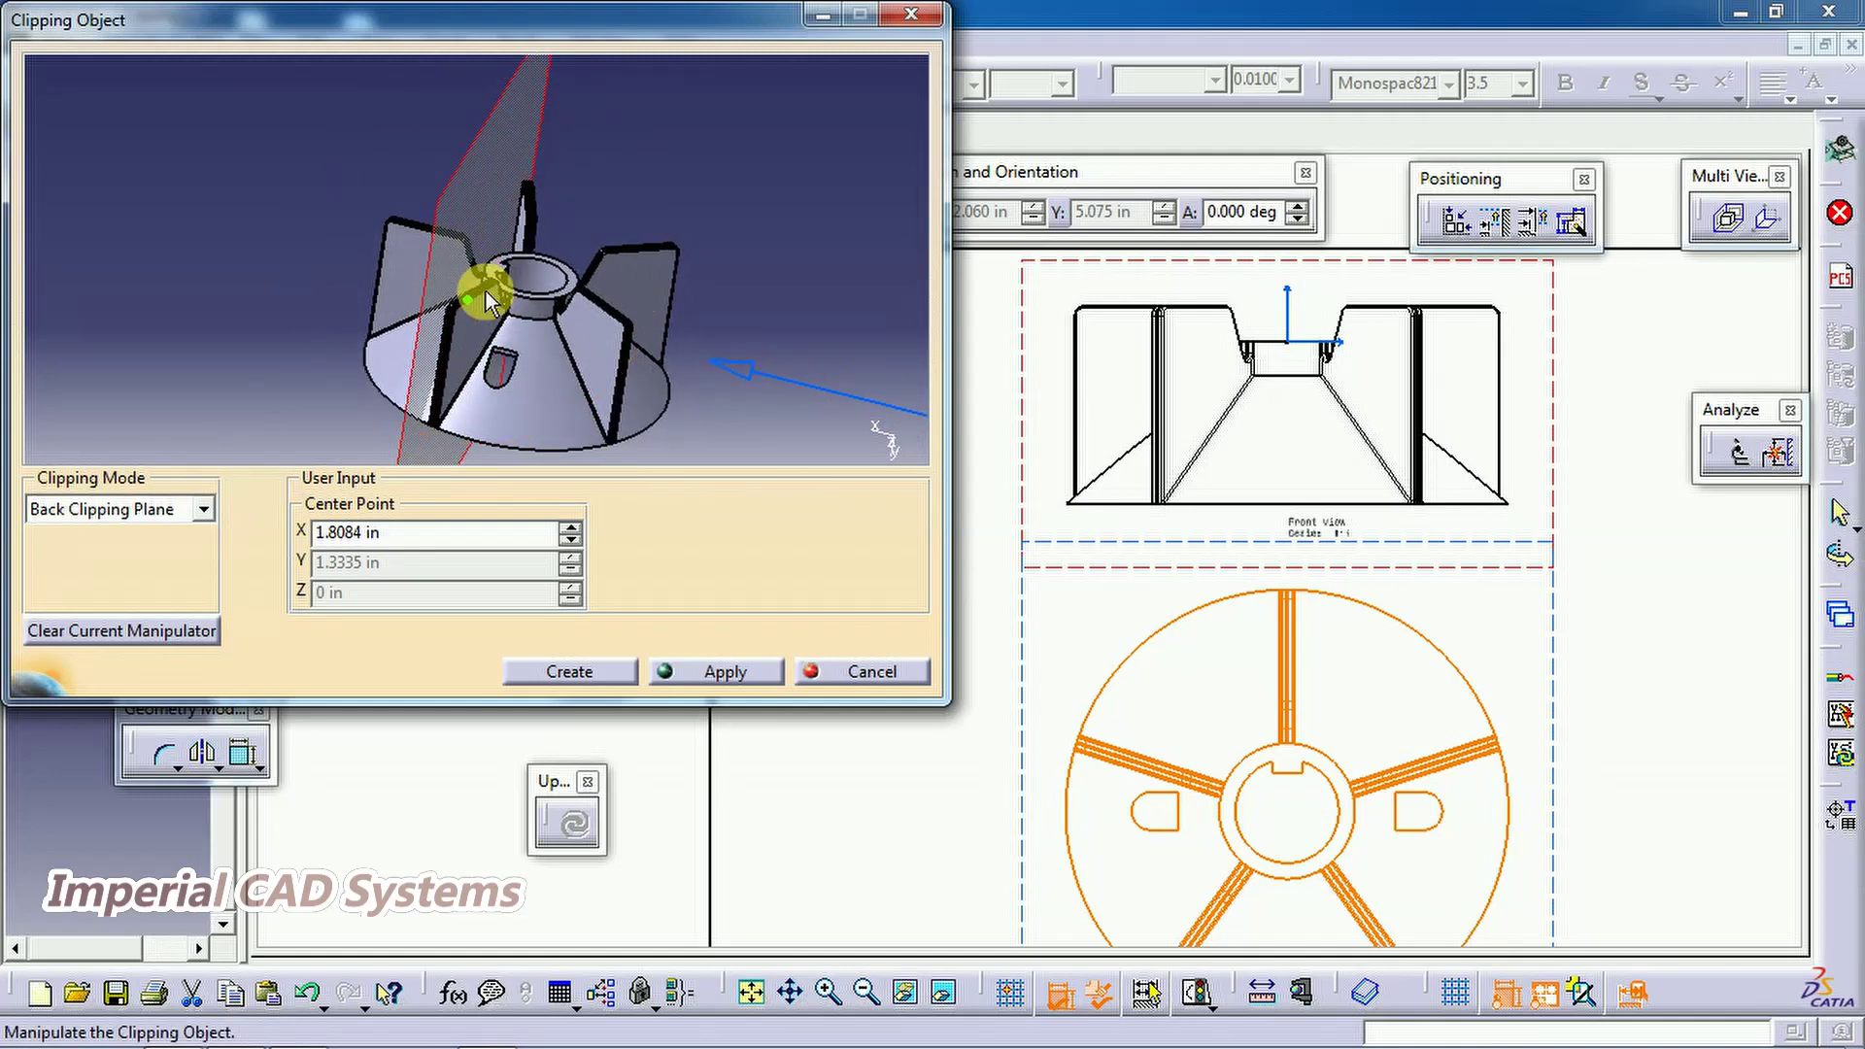
Move the back clipping plane past the hub toward the front blades, X about -2.15 in, and apply it
{"action": "middle_click_drag", "start_coordinate": [483, 306], "coordinate": [499, 348]}
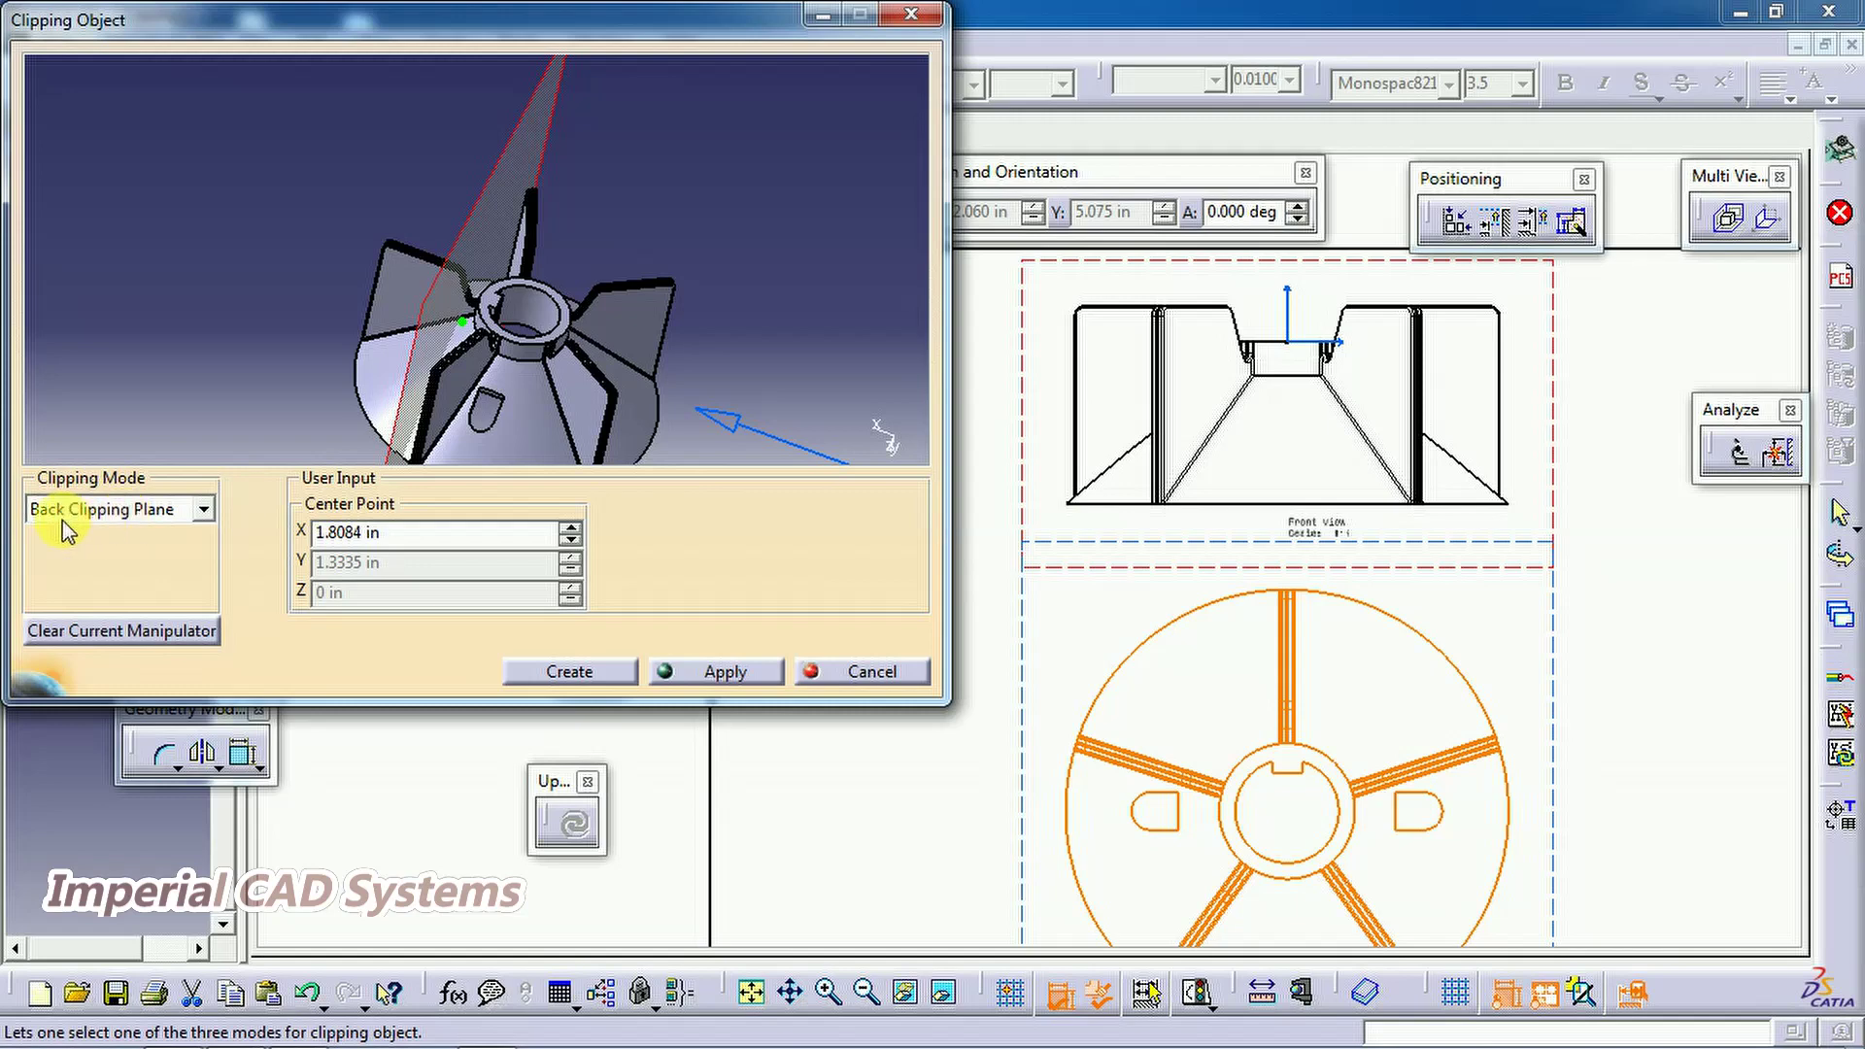
{"action": "middle_click_drag", "start_coordinate": [468, 301], "coordinate": [591, 279]}
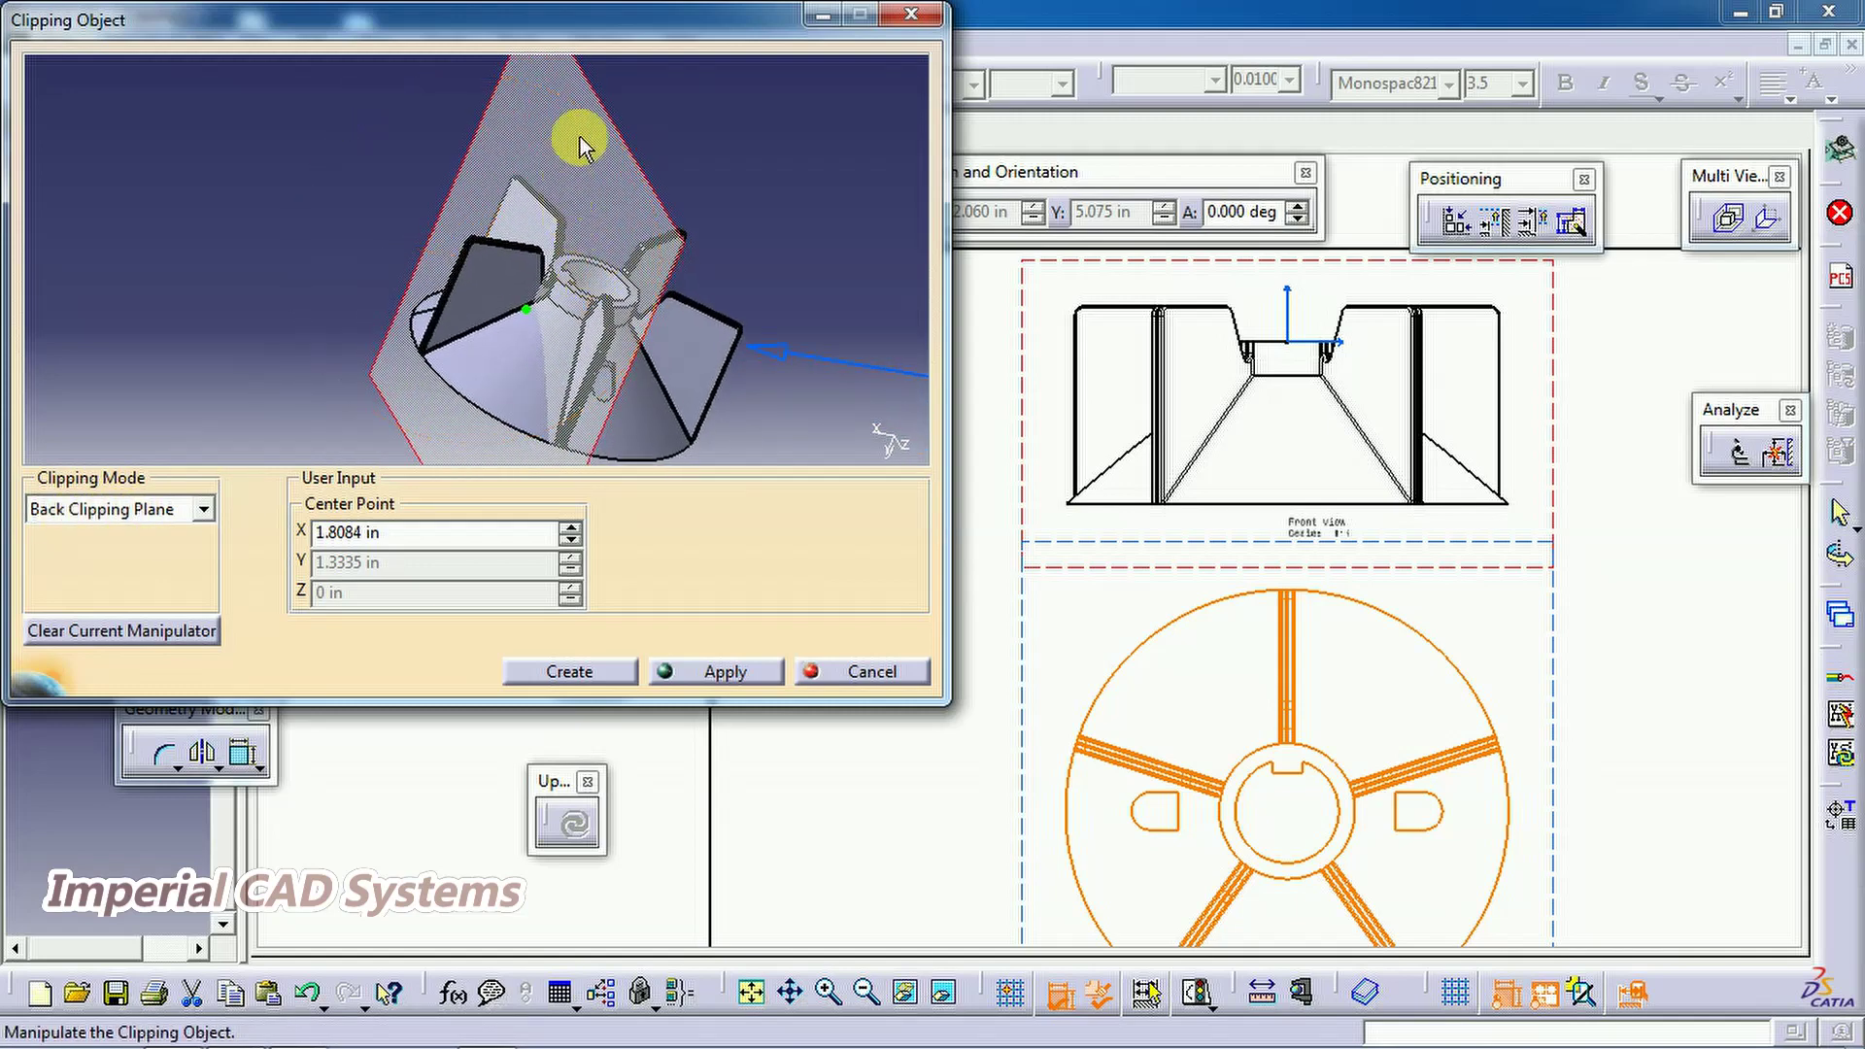
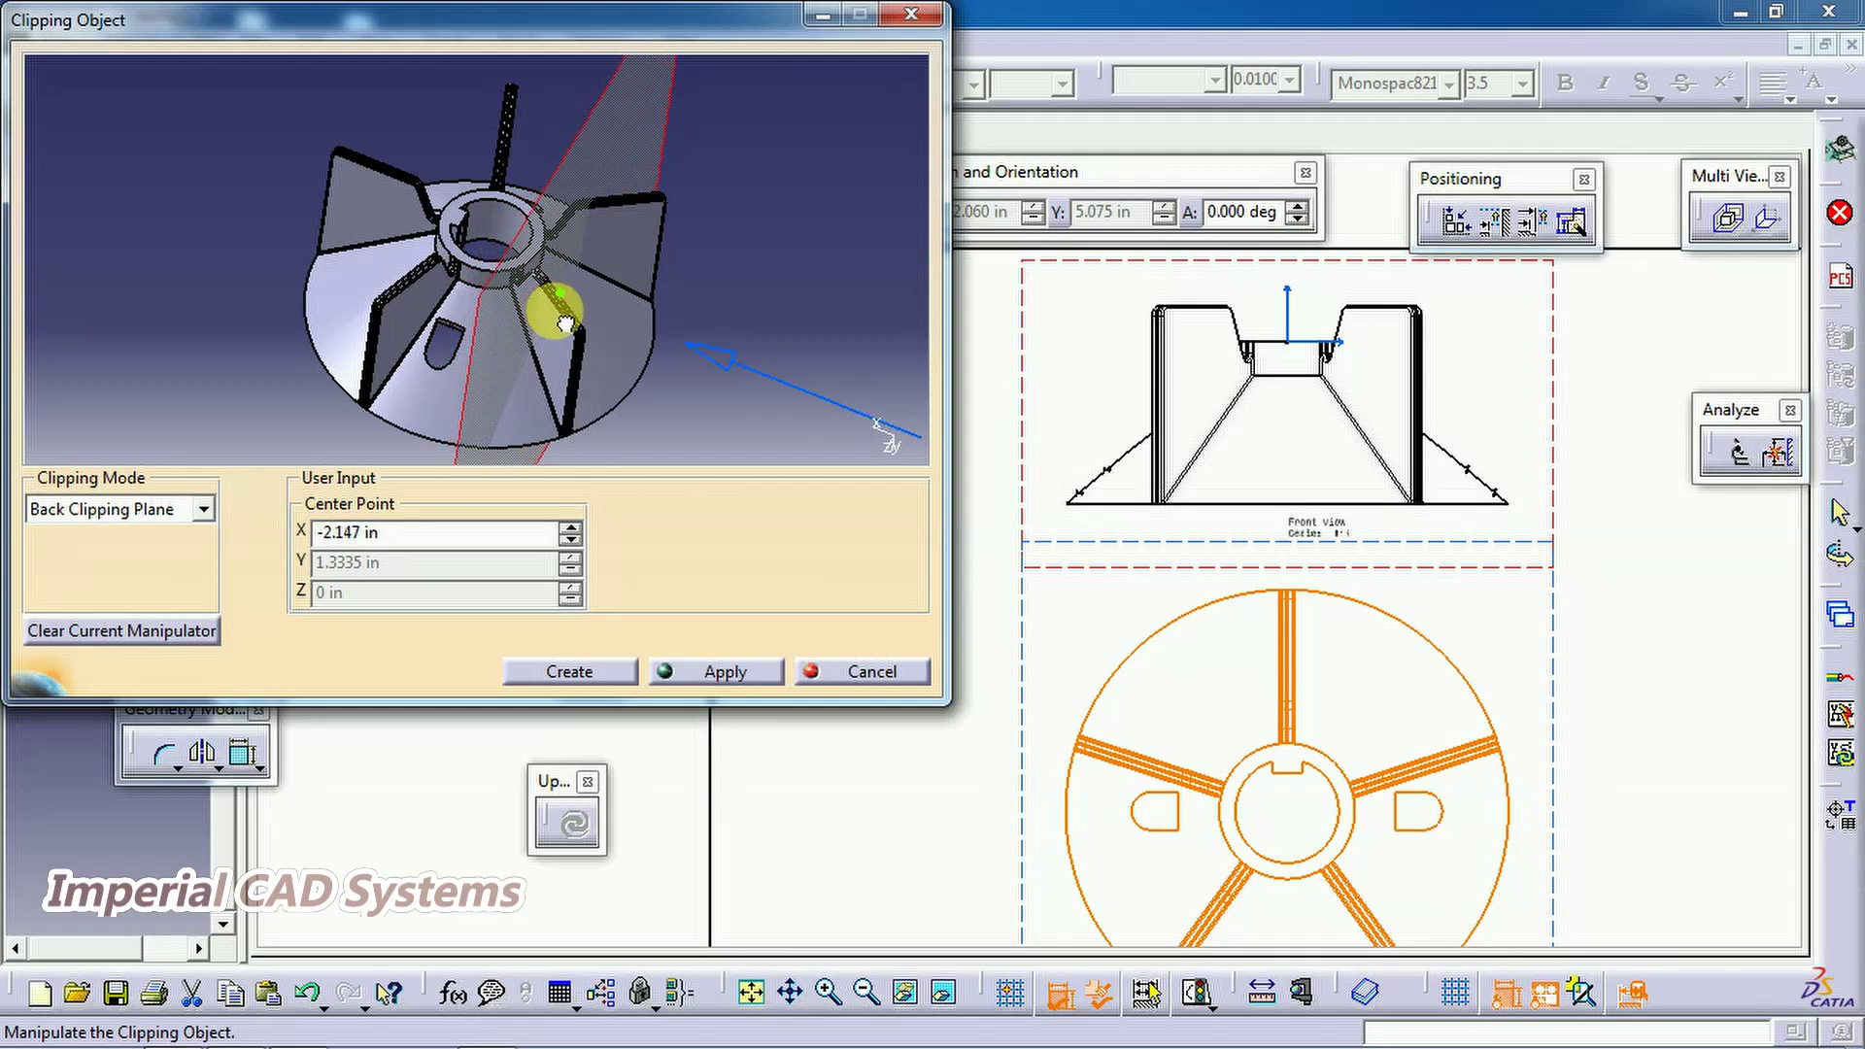
{"action": "left_click", "coordinate": [724, 671]}
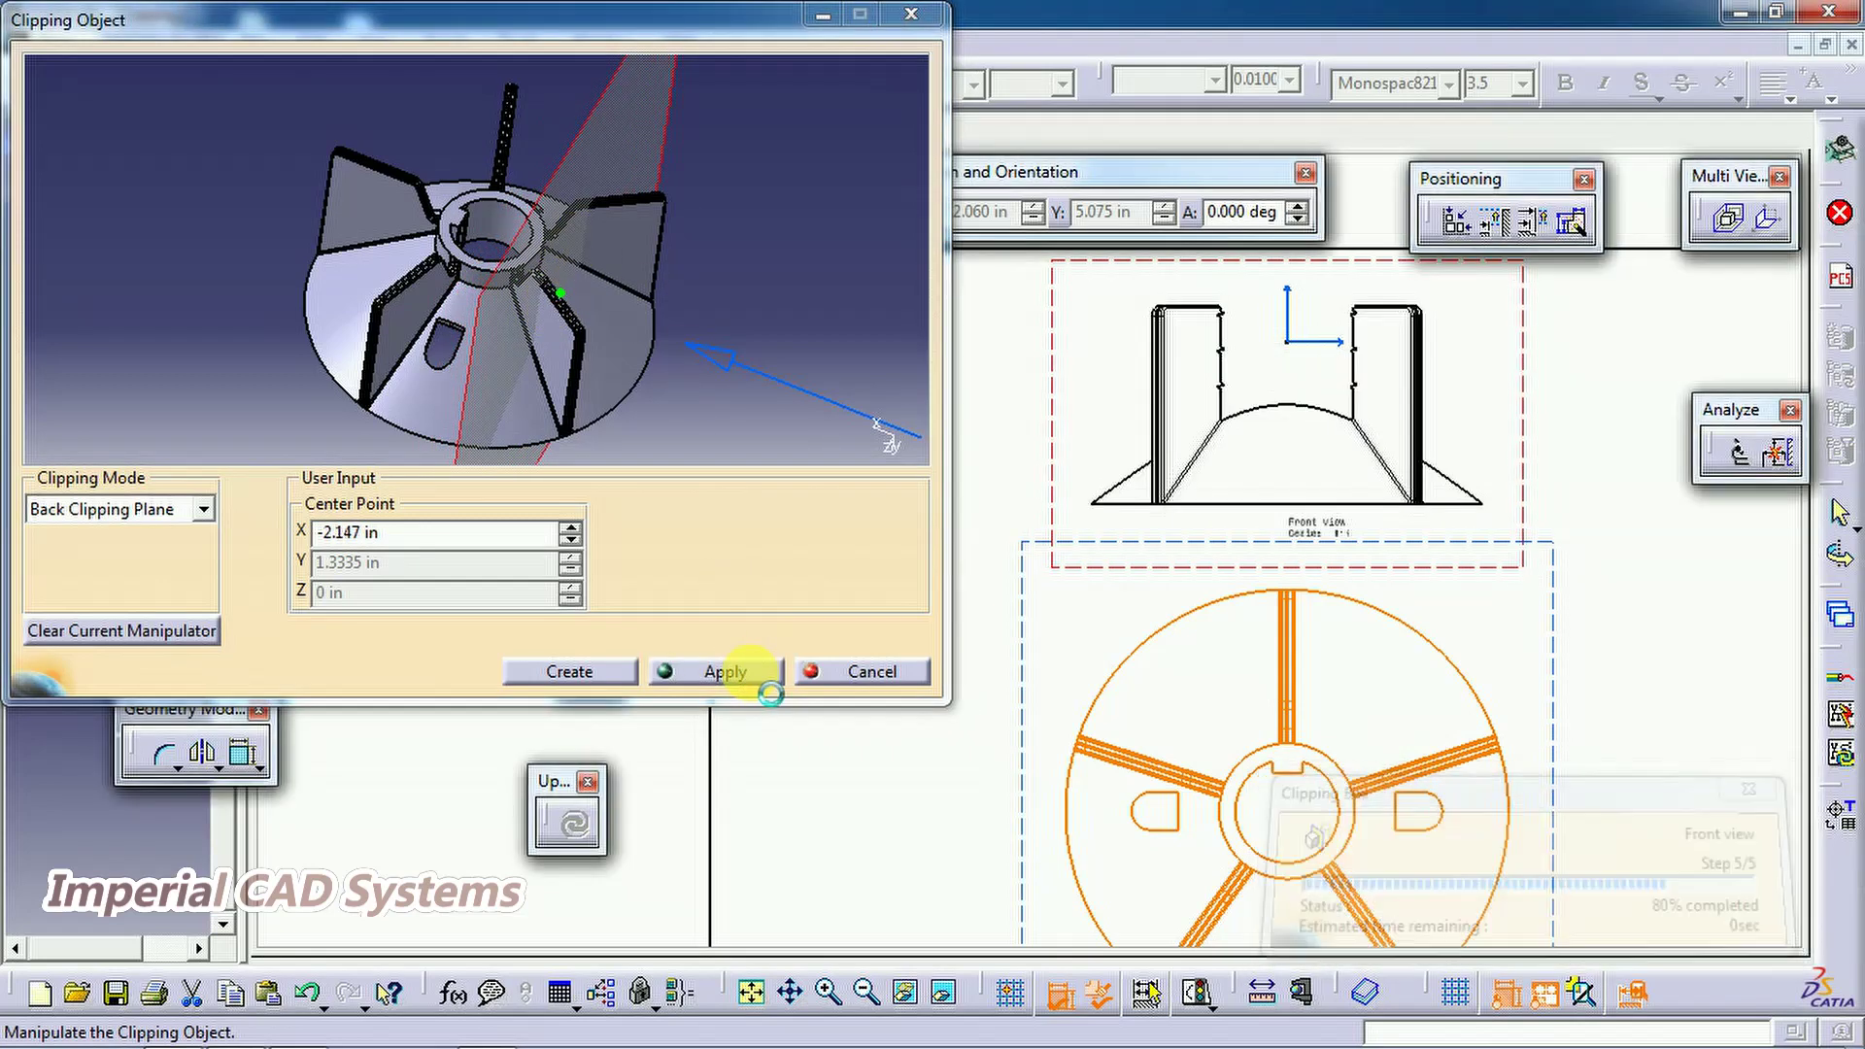
Move the back clipping plane further forward through the front blades to X about -3.38 in and apply it
{"action": "middle_click_drag", "start_coordinate": [667, 304], "coordinate": [579, 281]}
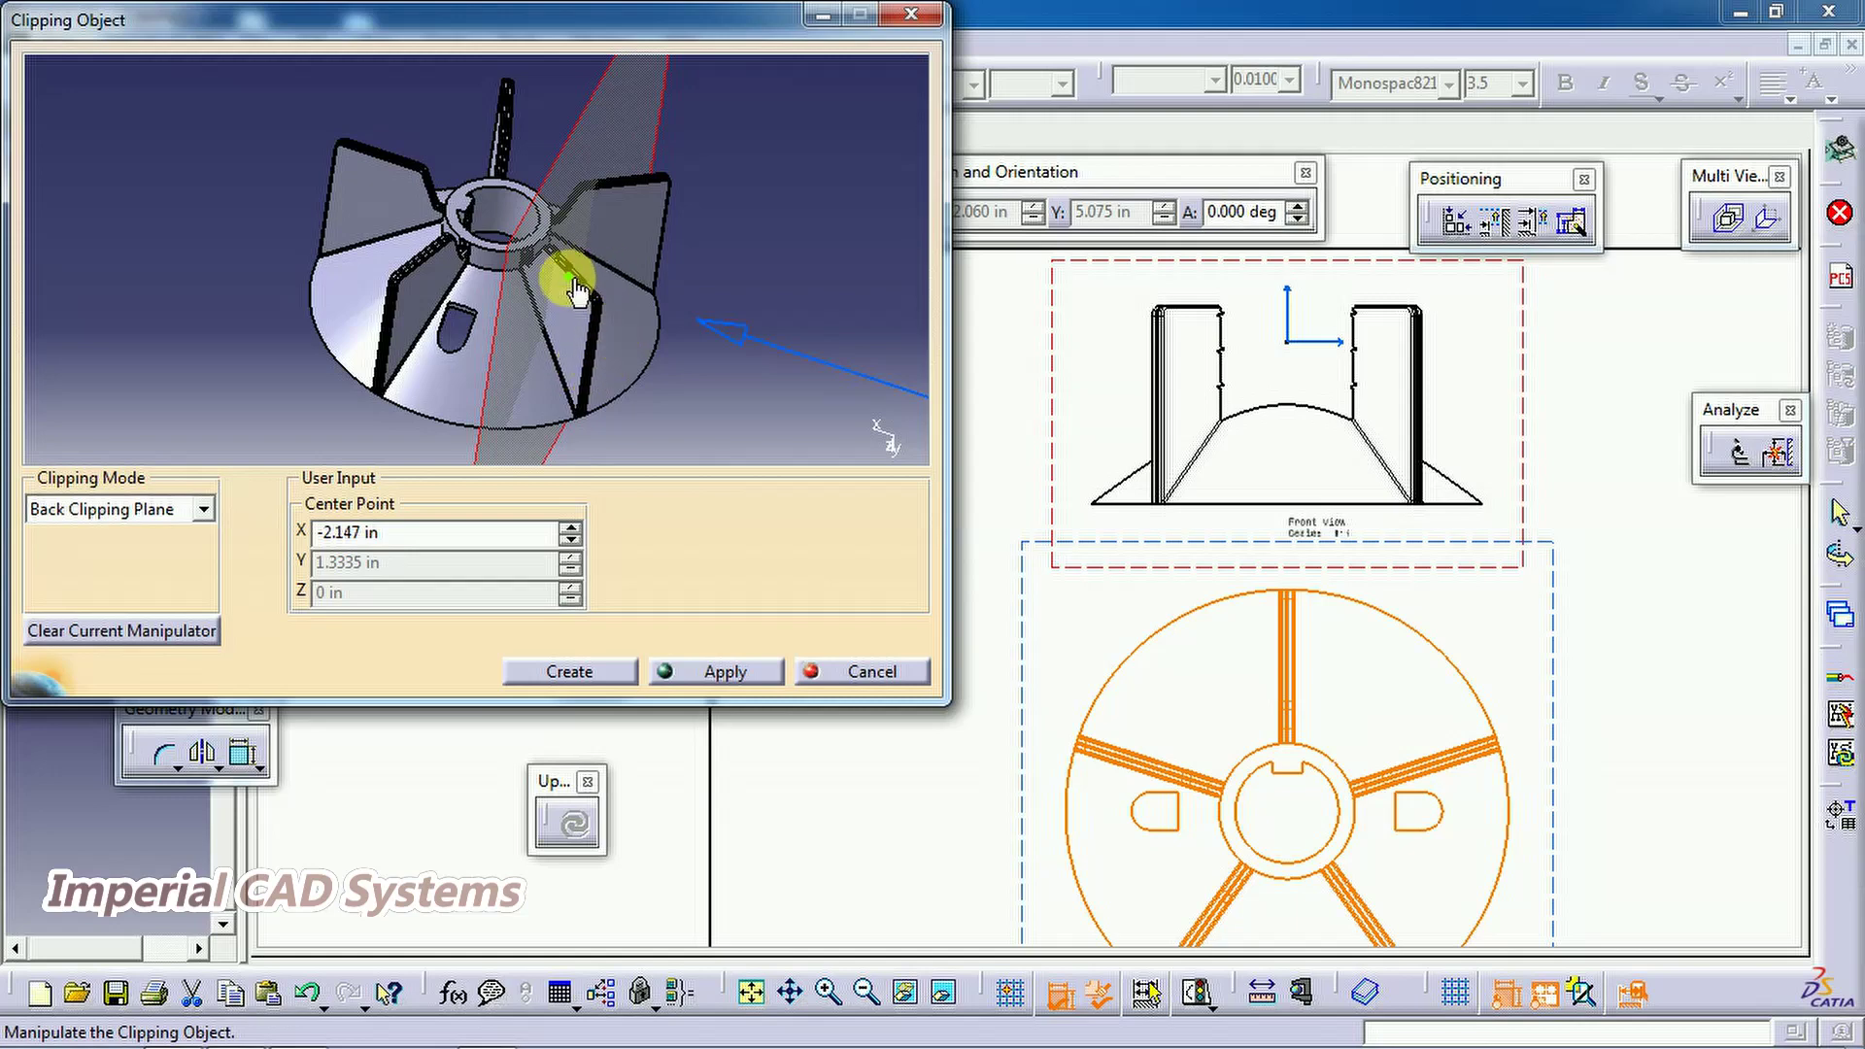
{"action": "left_click_drag", "start_coordinate": [576, 288], "coordinate": [612, 291]}
{"action": "left_click", "coordinate": [766, 674]}
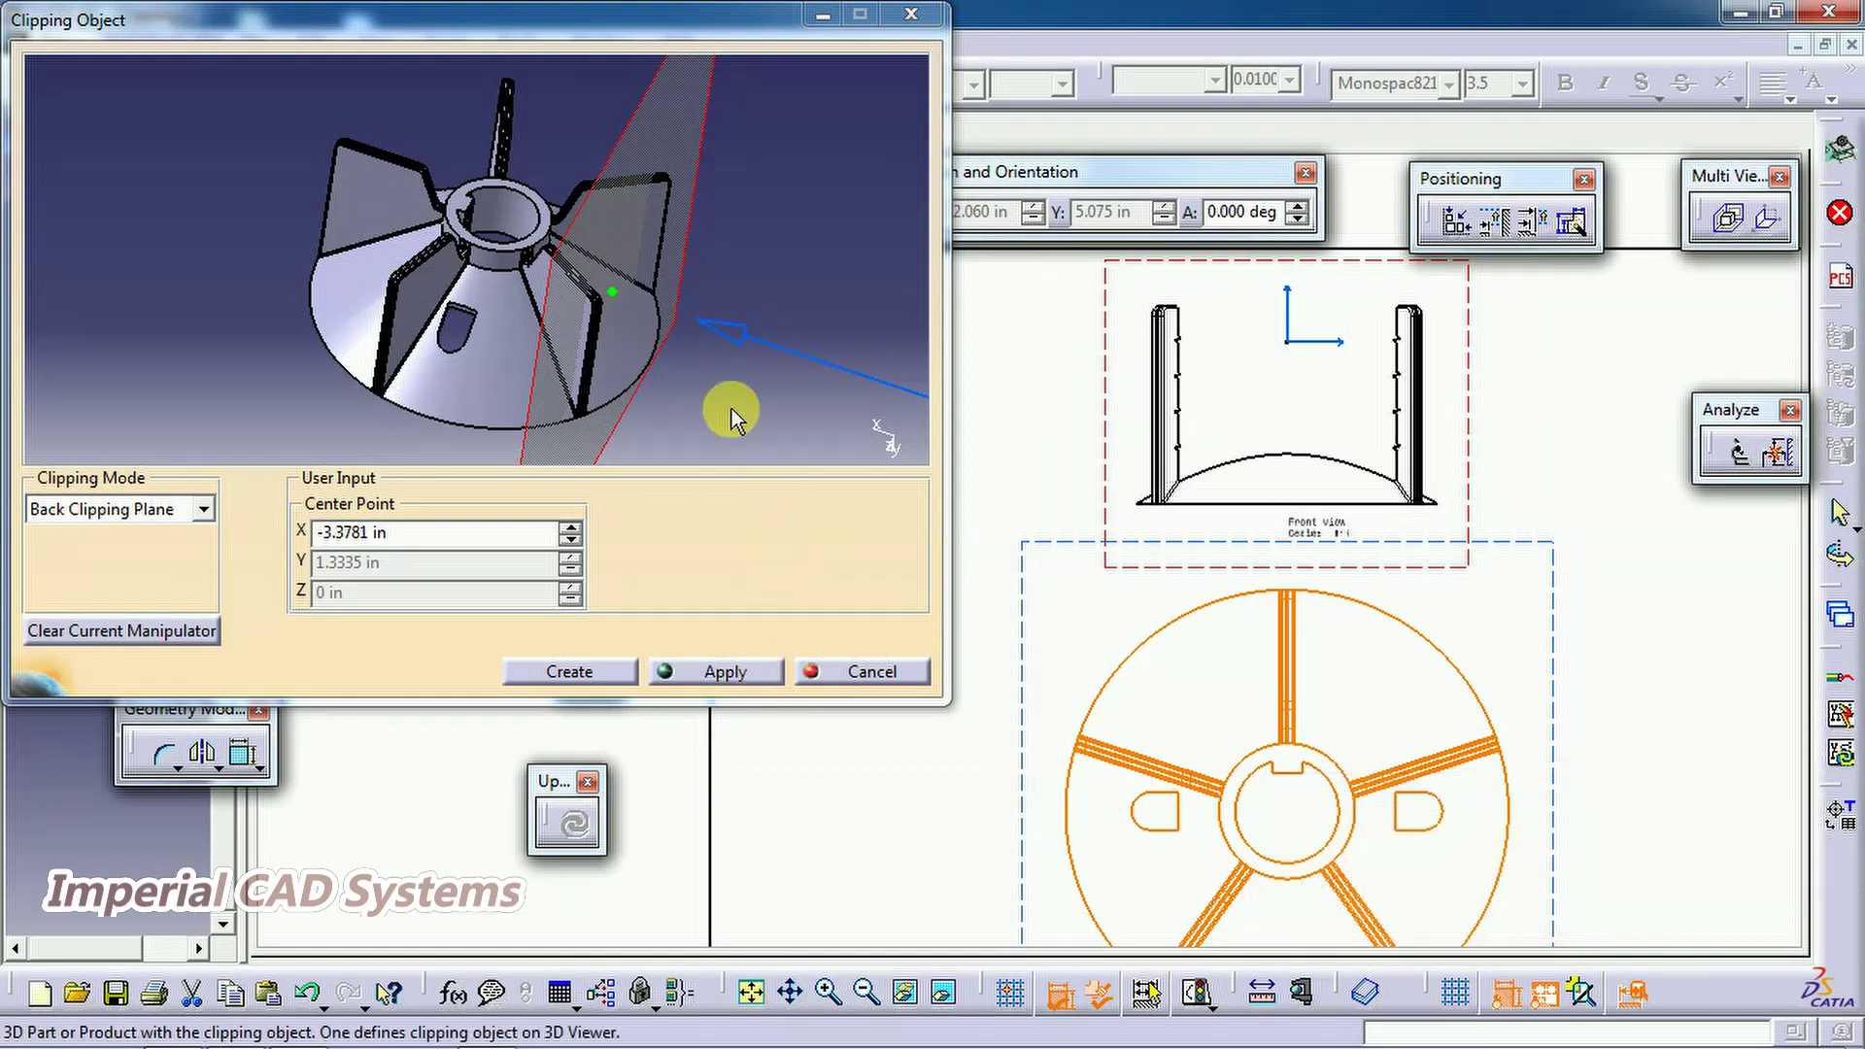
Move the back clipping plane completely in front of the fan to X about -5.69 in and apply it
{"action": "middle_click_drag", "start_coordinate": [618, 372], "coordinate": [552, 335]}
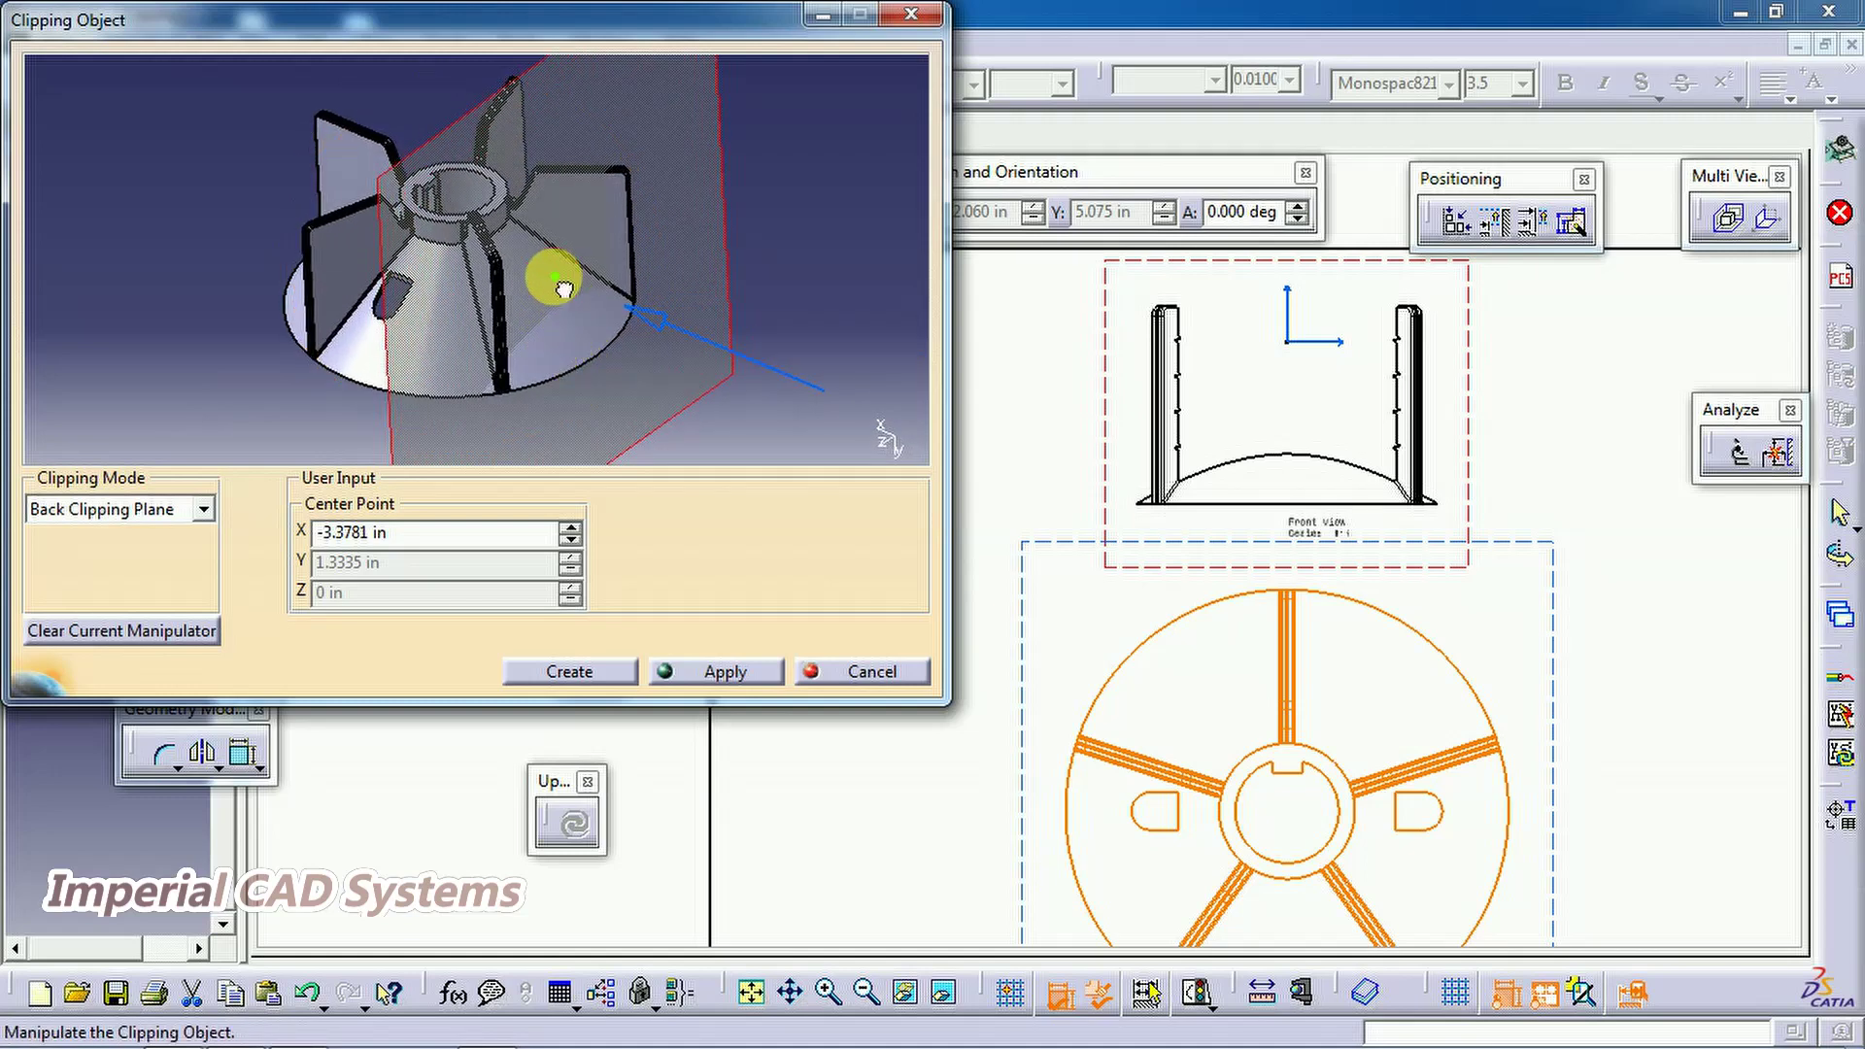
{"action": "left_click_drag", "start_coordinate": [571, 292], "coordinate": [525, 279]}
{"action": "middle_click_drag", "start_coordinate": [522, 274], "coordinate": [405, 311]}
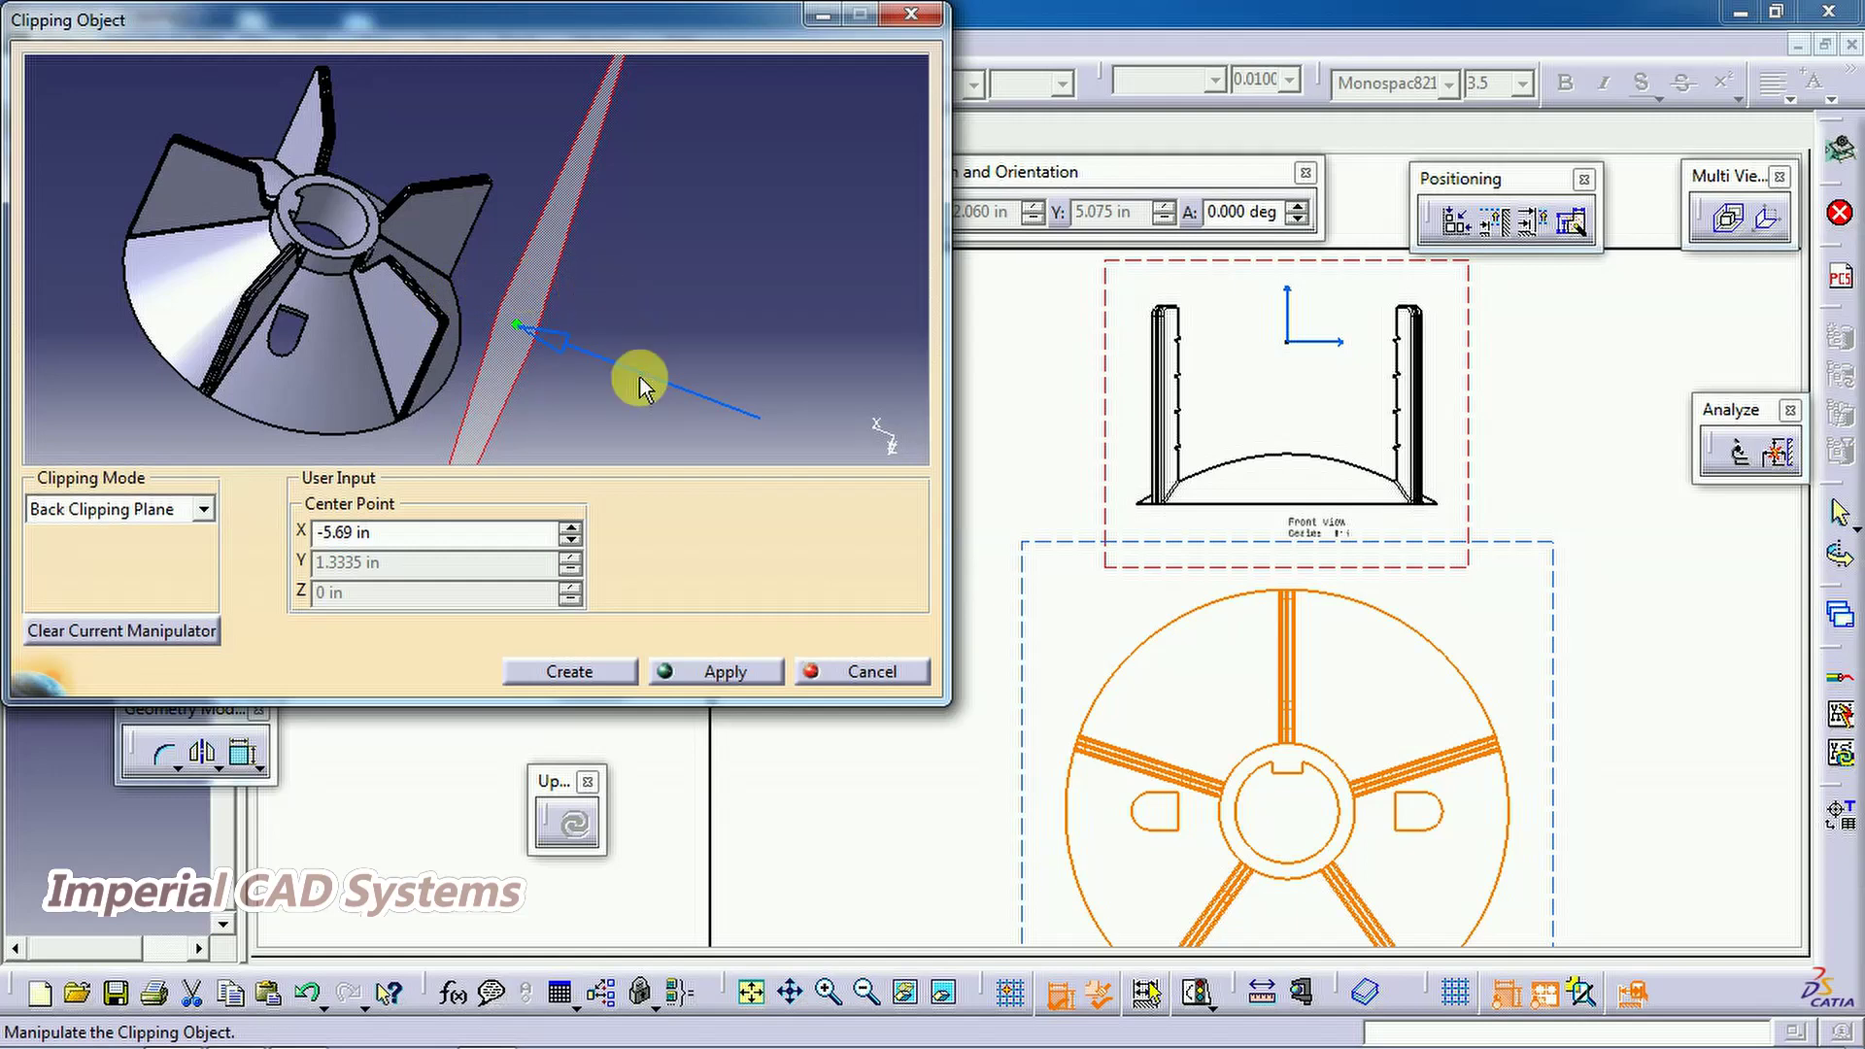
{"action": "left_click", "coordinate": [728, 674]}
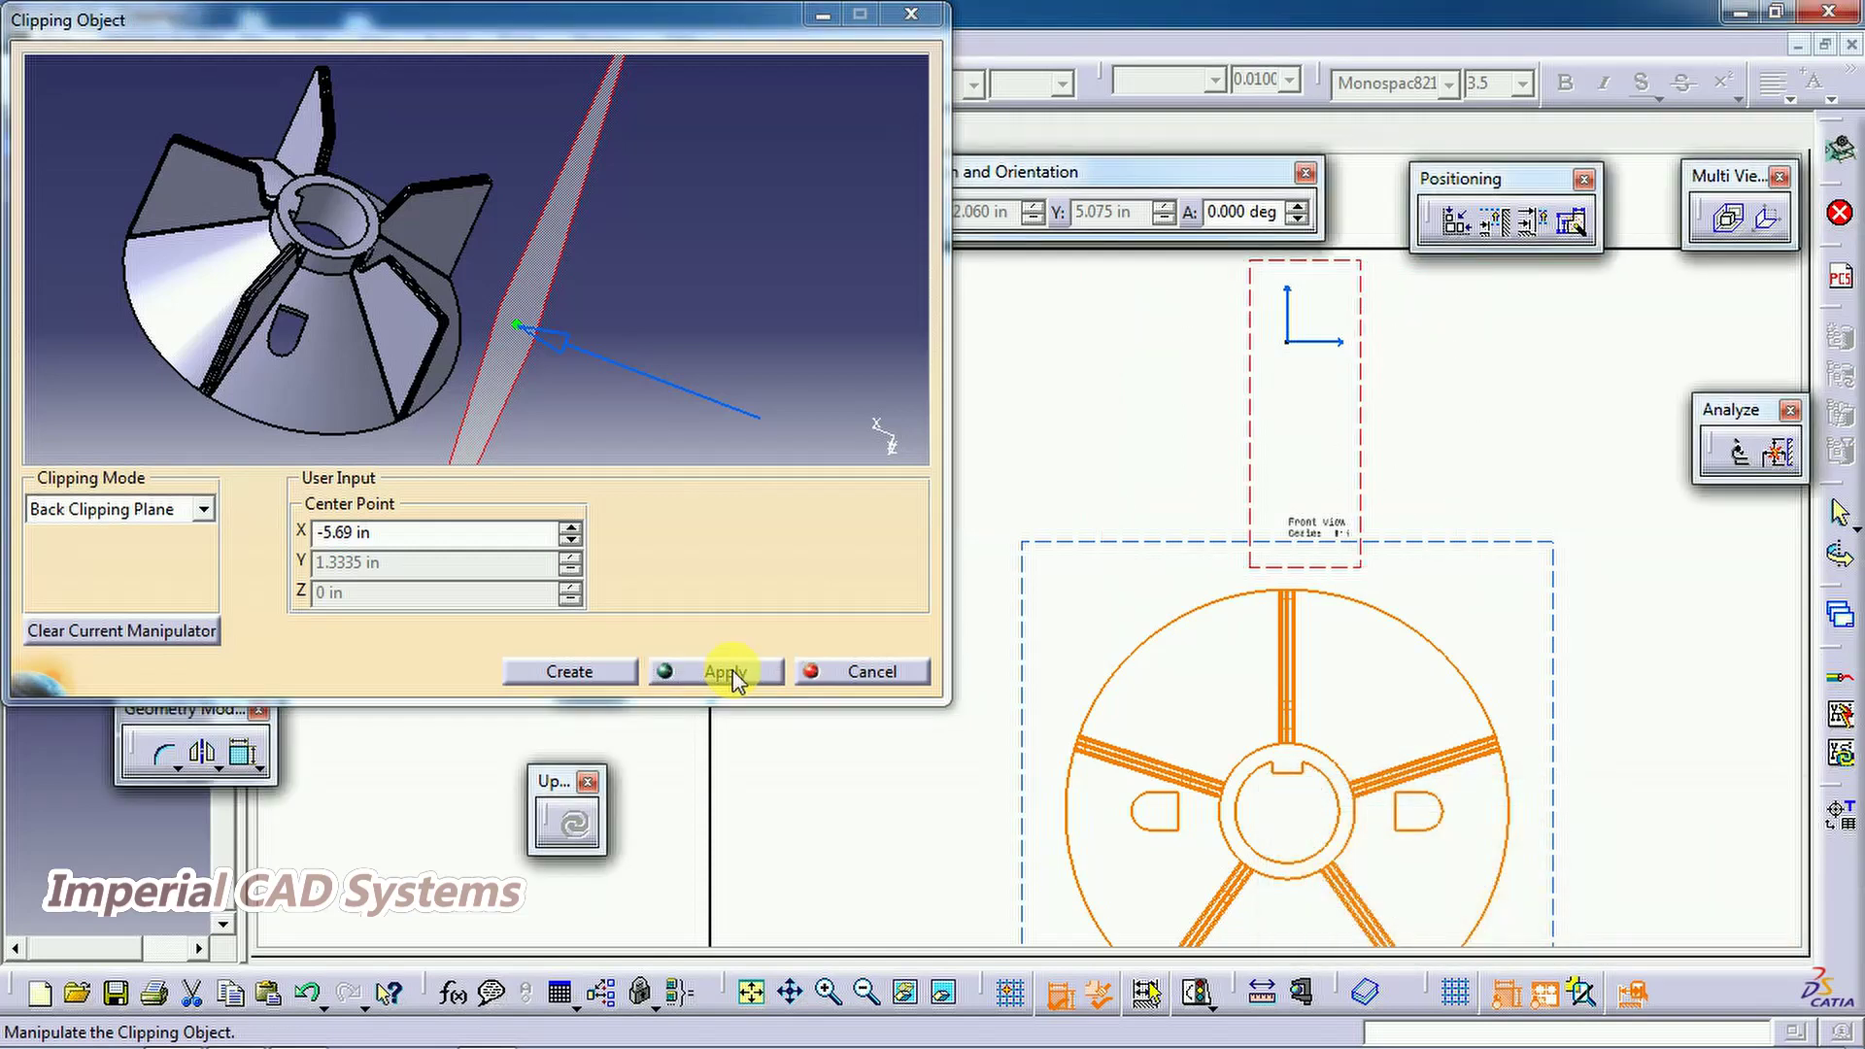
Move the back clipping plane back behind the whole fan to X about 5.55 in and apply it
{"action": "mouse_move", "coordinate": [653, 399]}
{"action": "middle_mouse_down"}
{"action": "mouse_move", "coordinate": [583, 379]}
{"action": "mouse_move", "coordinate": [620, 399]}
{"action": "middle_mouse_up"}
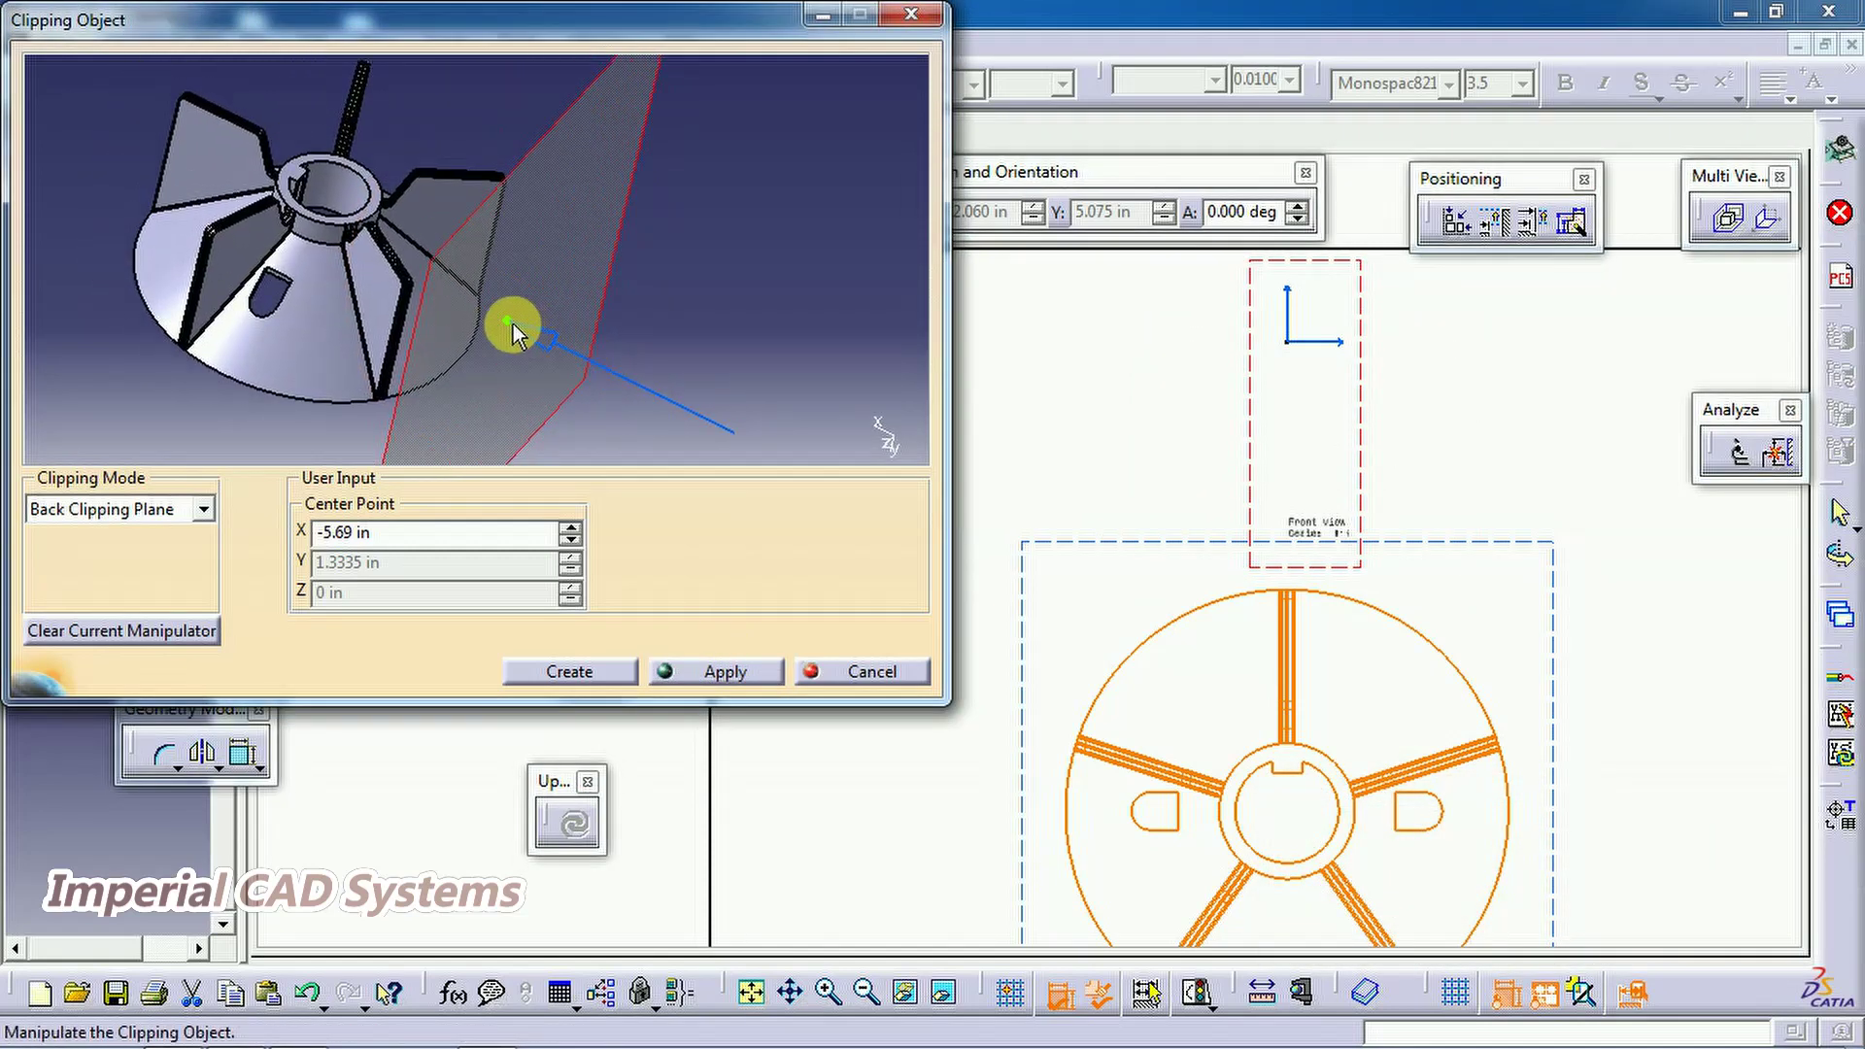
{"action": "left_click_drag", "start_coordinate": [517, 335], "coordinate": [173, 289]}
{"action": "left_click", "coordinate": [714, 670]}
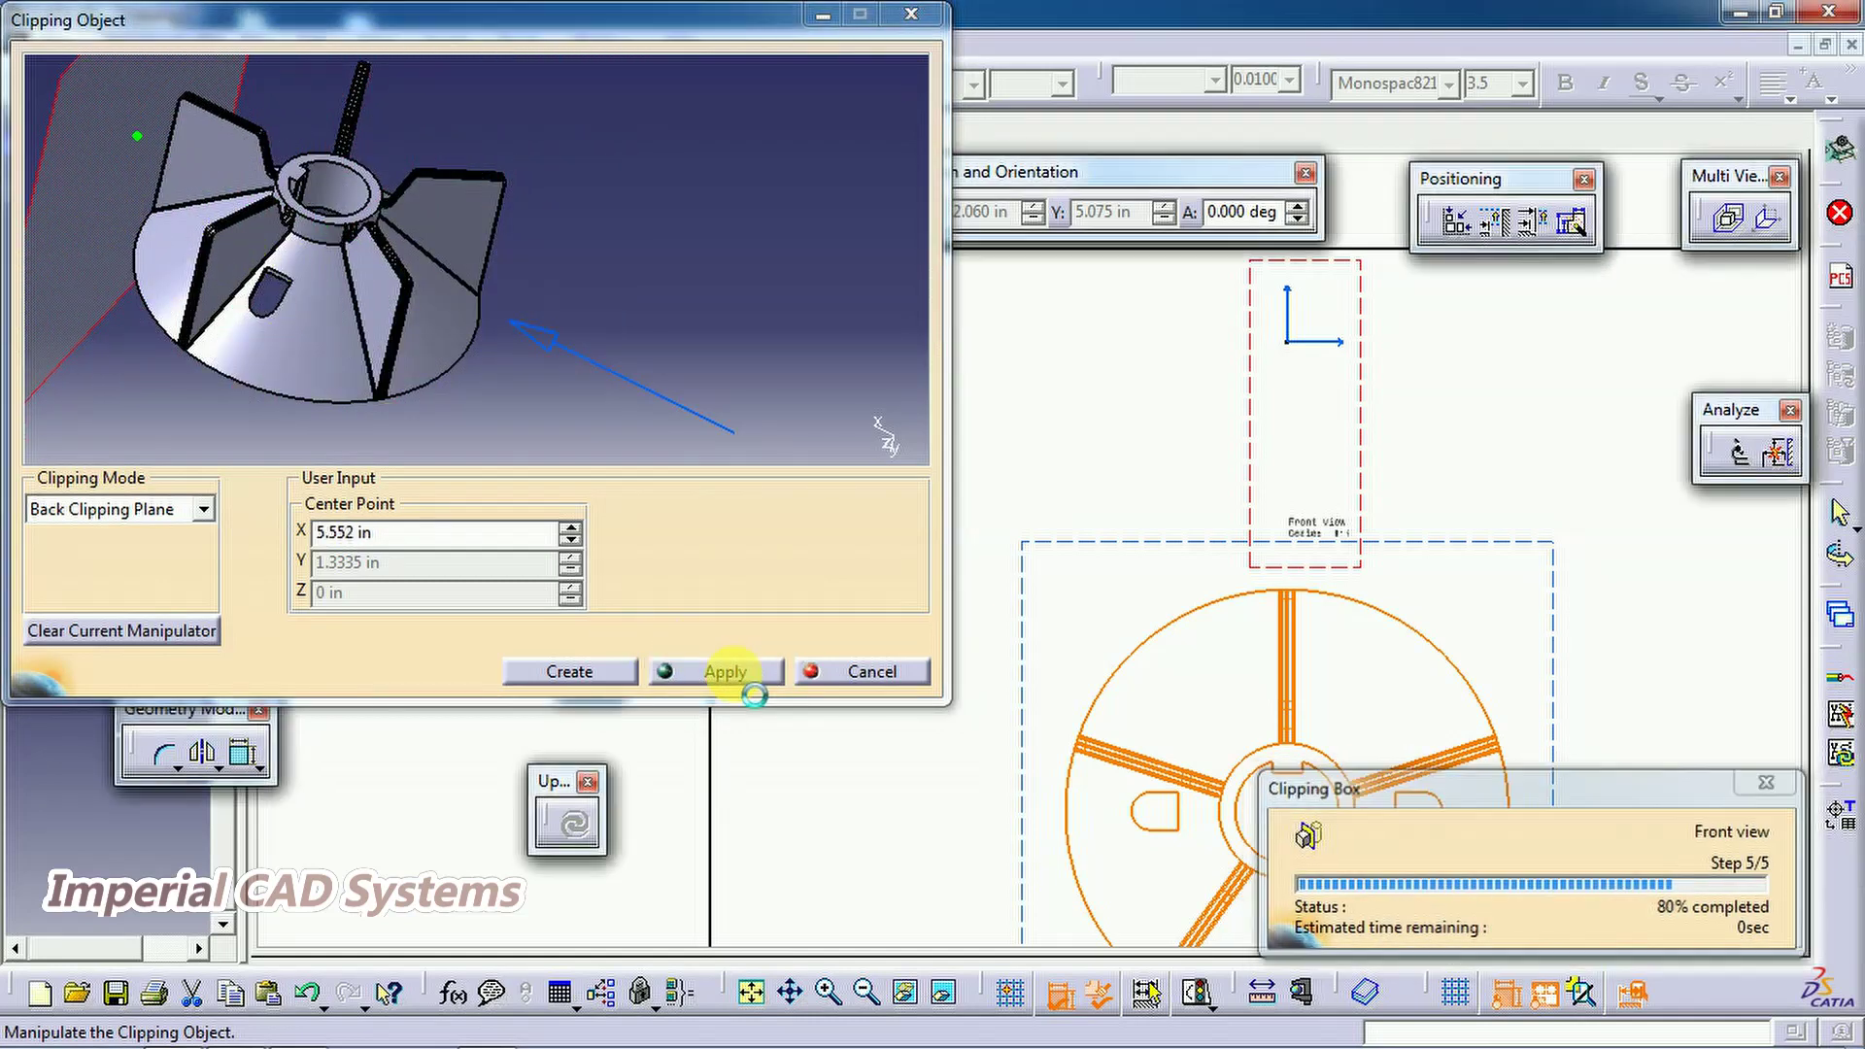
Change the clipping mode to Clipping By Slice
{"action": "middle_click_drag", "start_coordinate": [785, 453], "coordinate": [631, 335]}
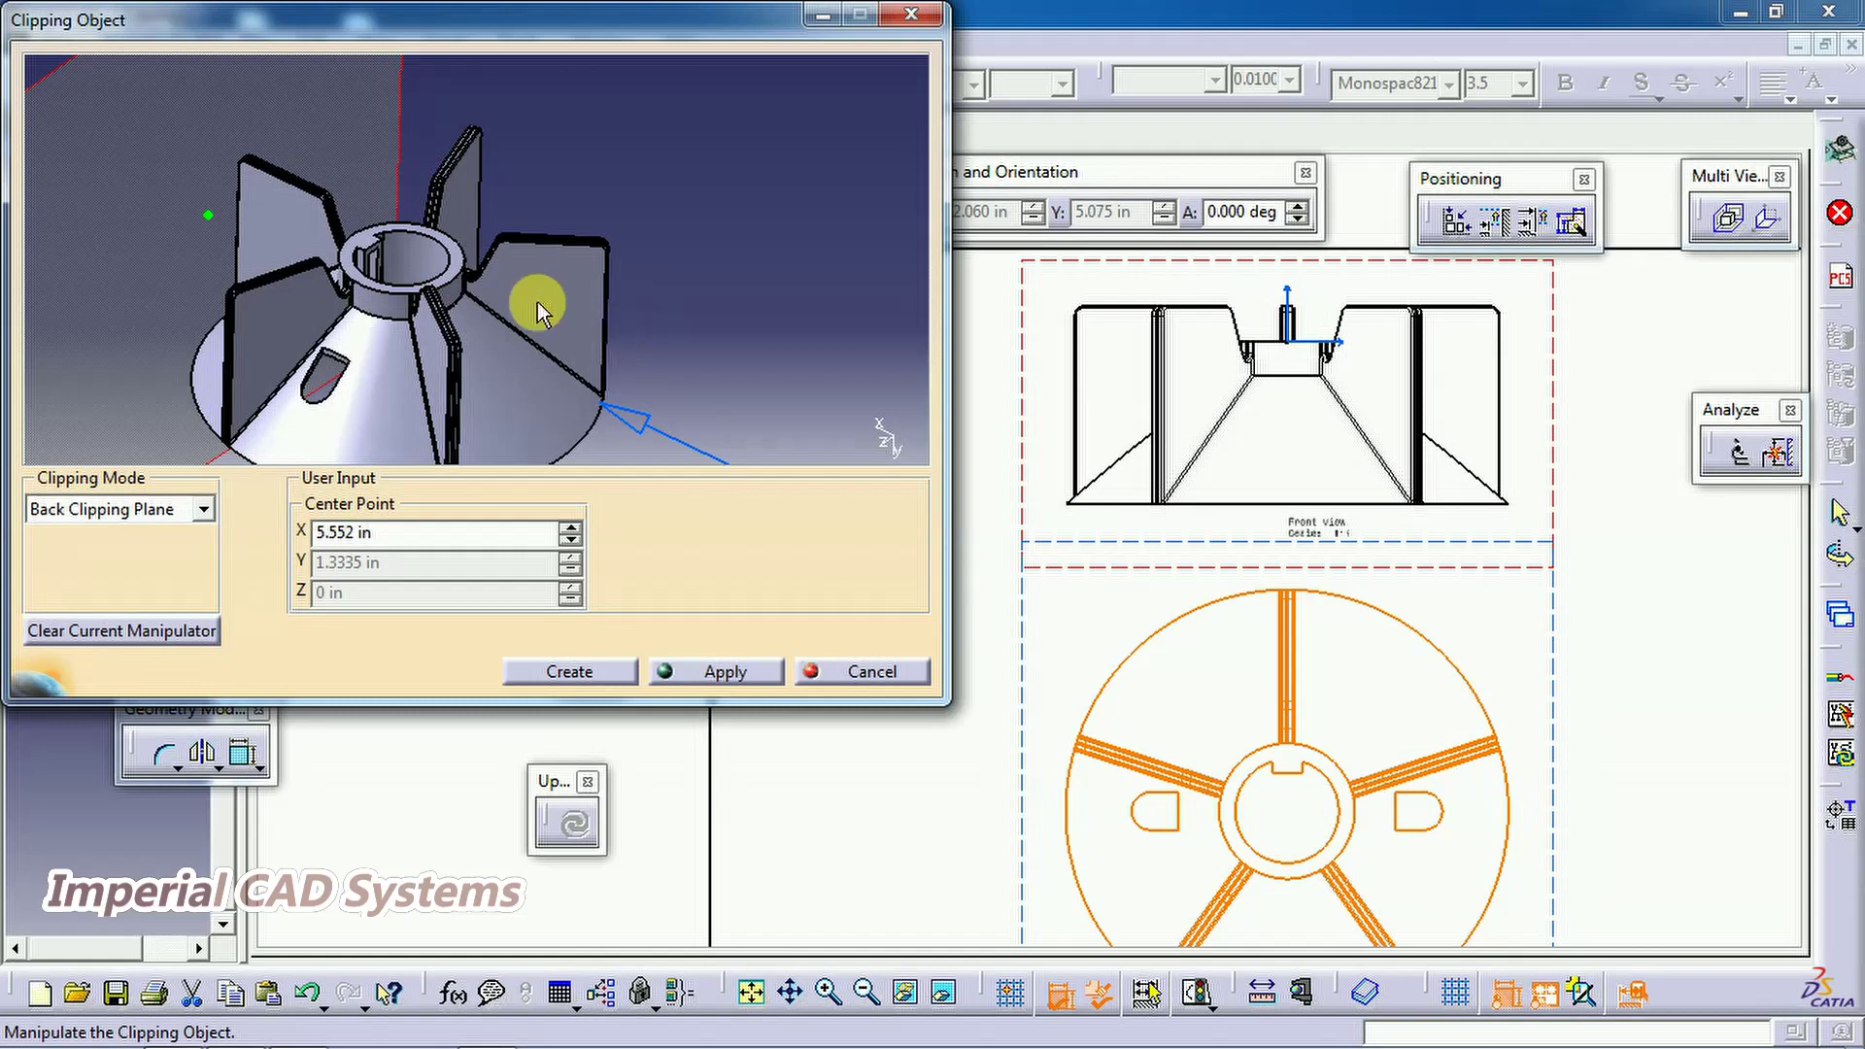
{"action": "middle_click_drag", "start_coordinate": [550, 279], "coordinate": [637, 284]}
{"action": "left_click", "coordinate": [614, 277]}
{"action": "left_click", "coordinate": [532, 422]}
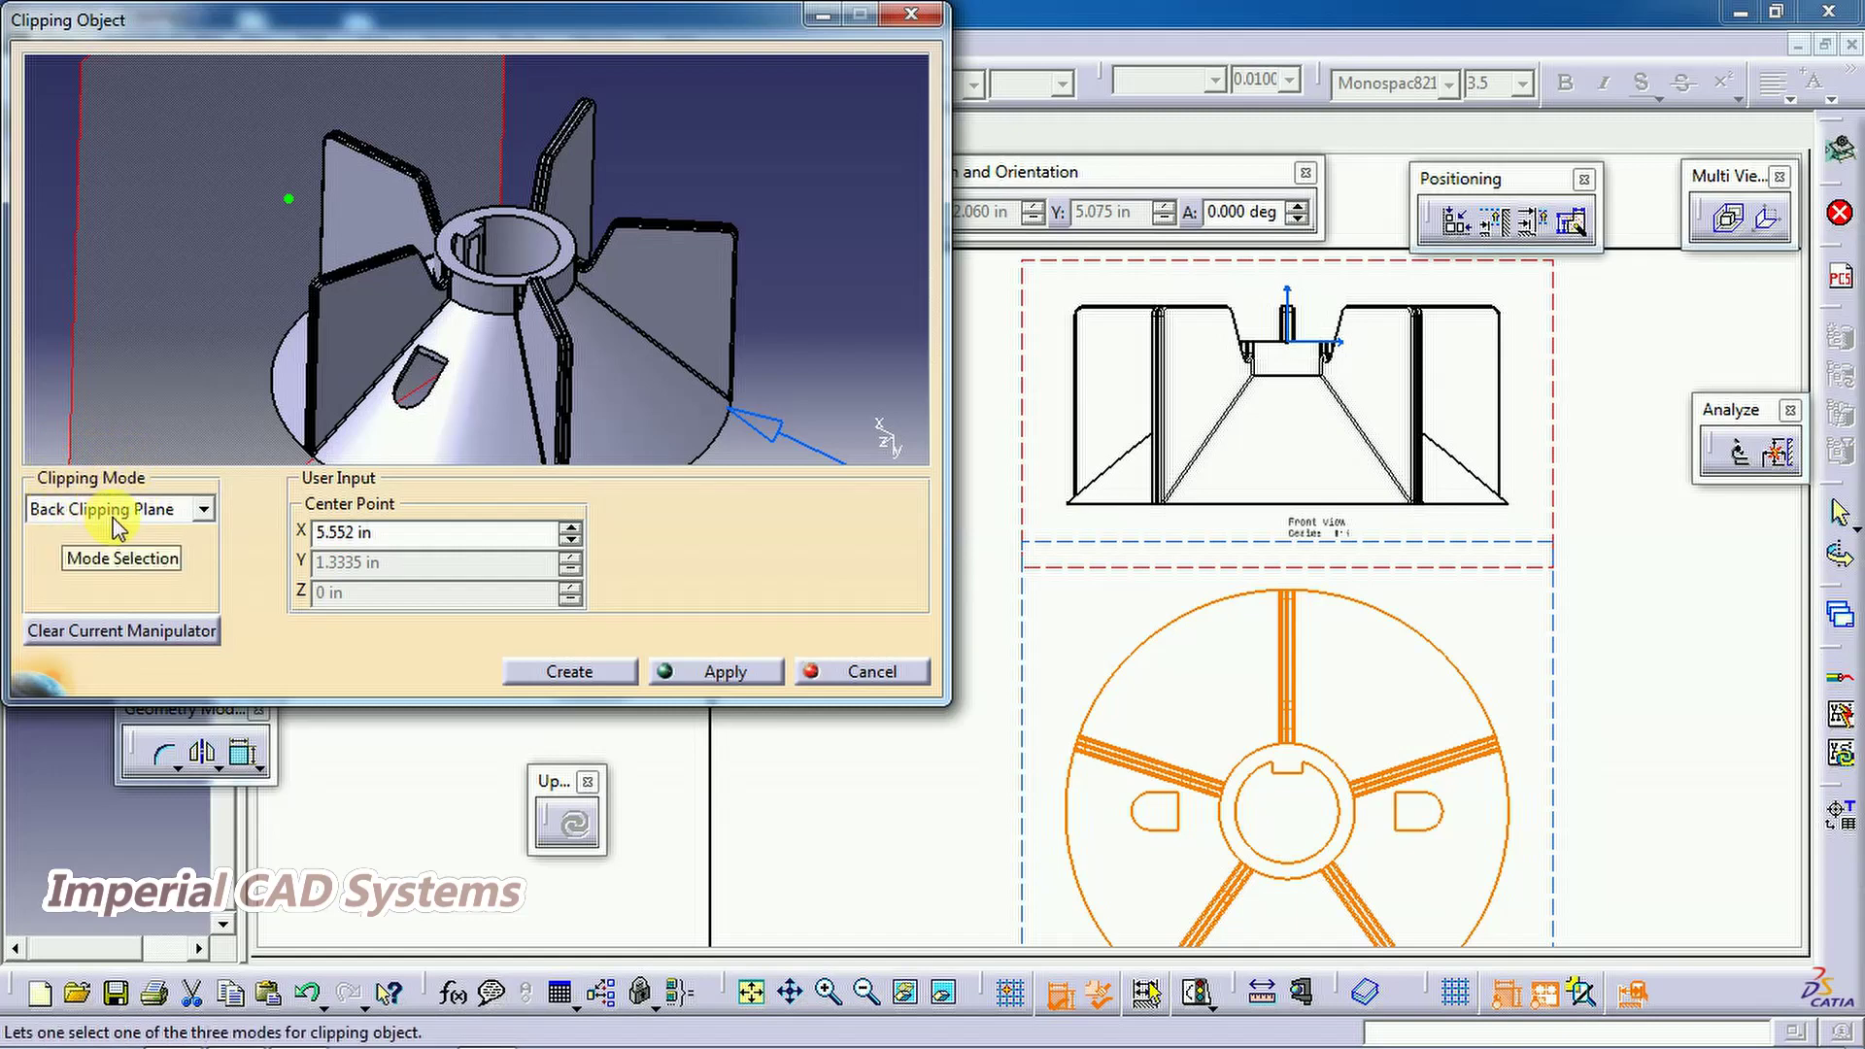
{"action": "left_click", "coordinate": [202, 515]}
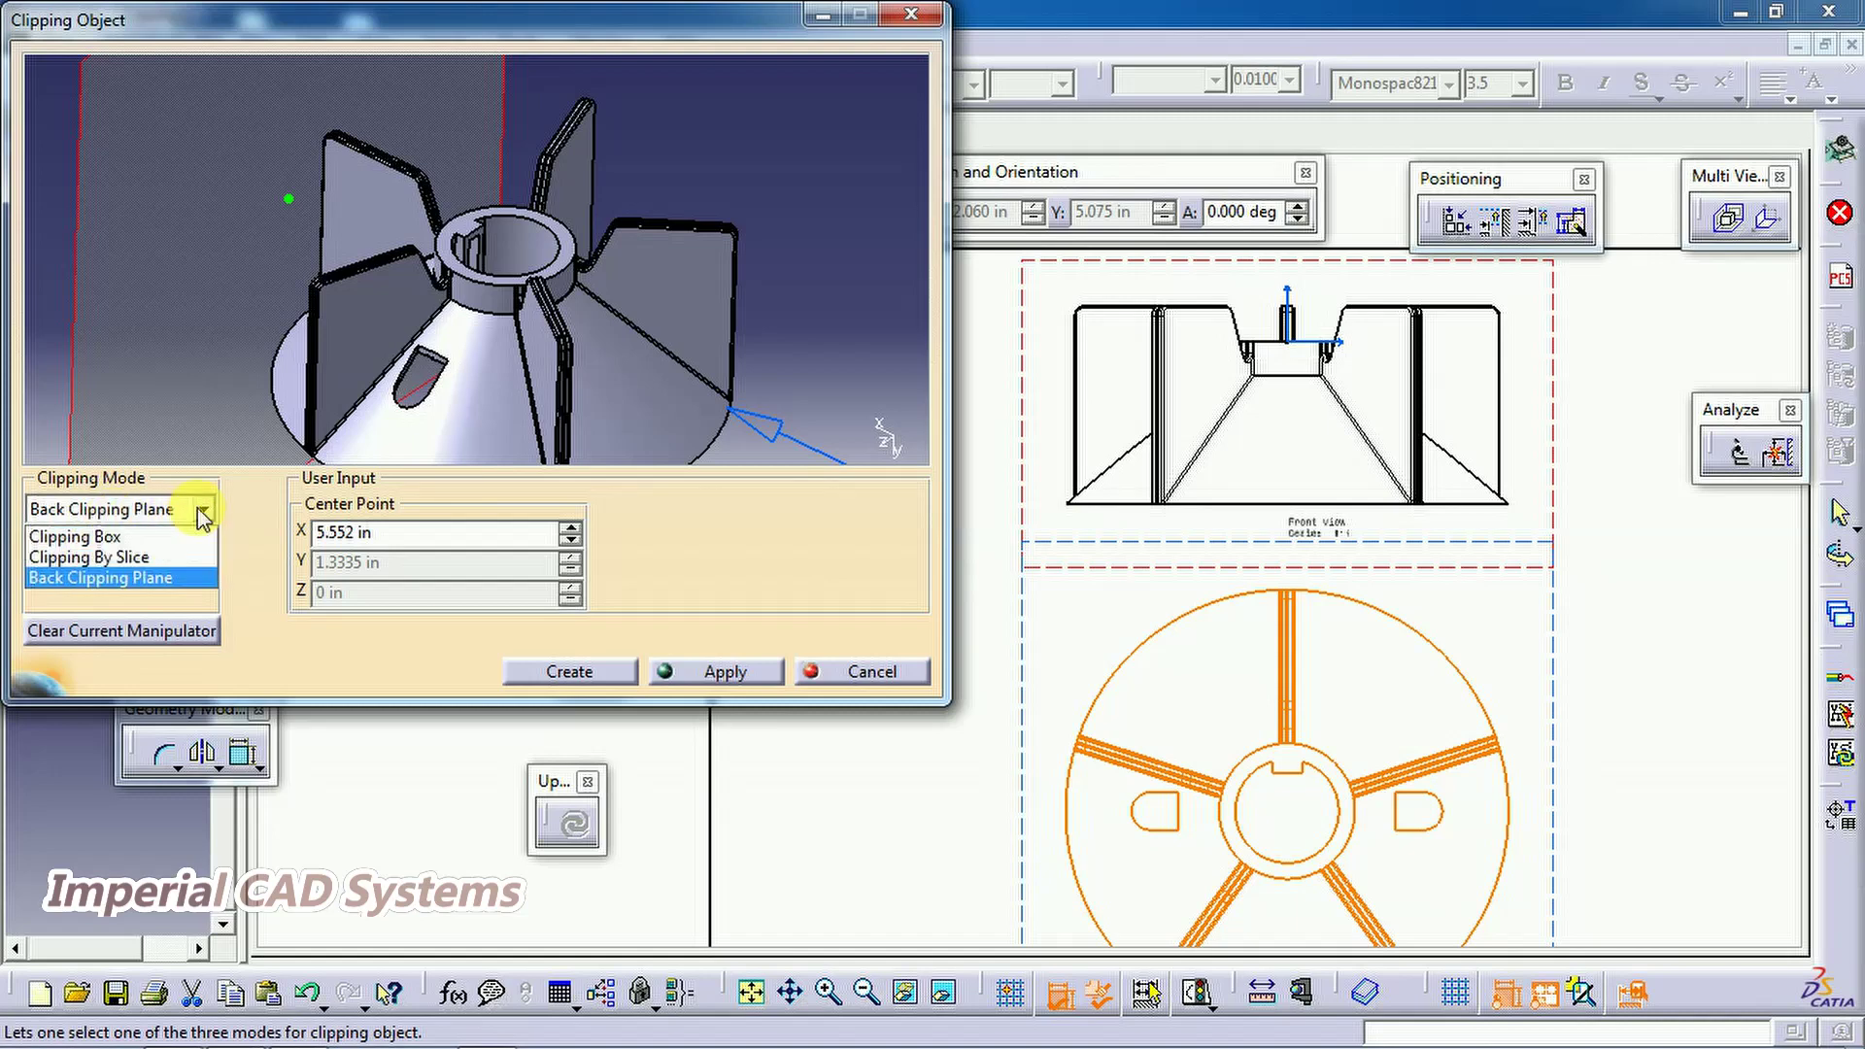
{"action": "left_click", "coordinate": [107, 558]}
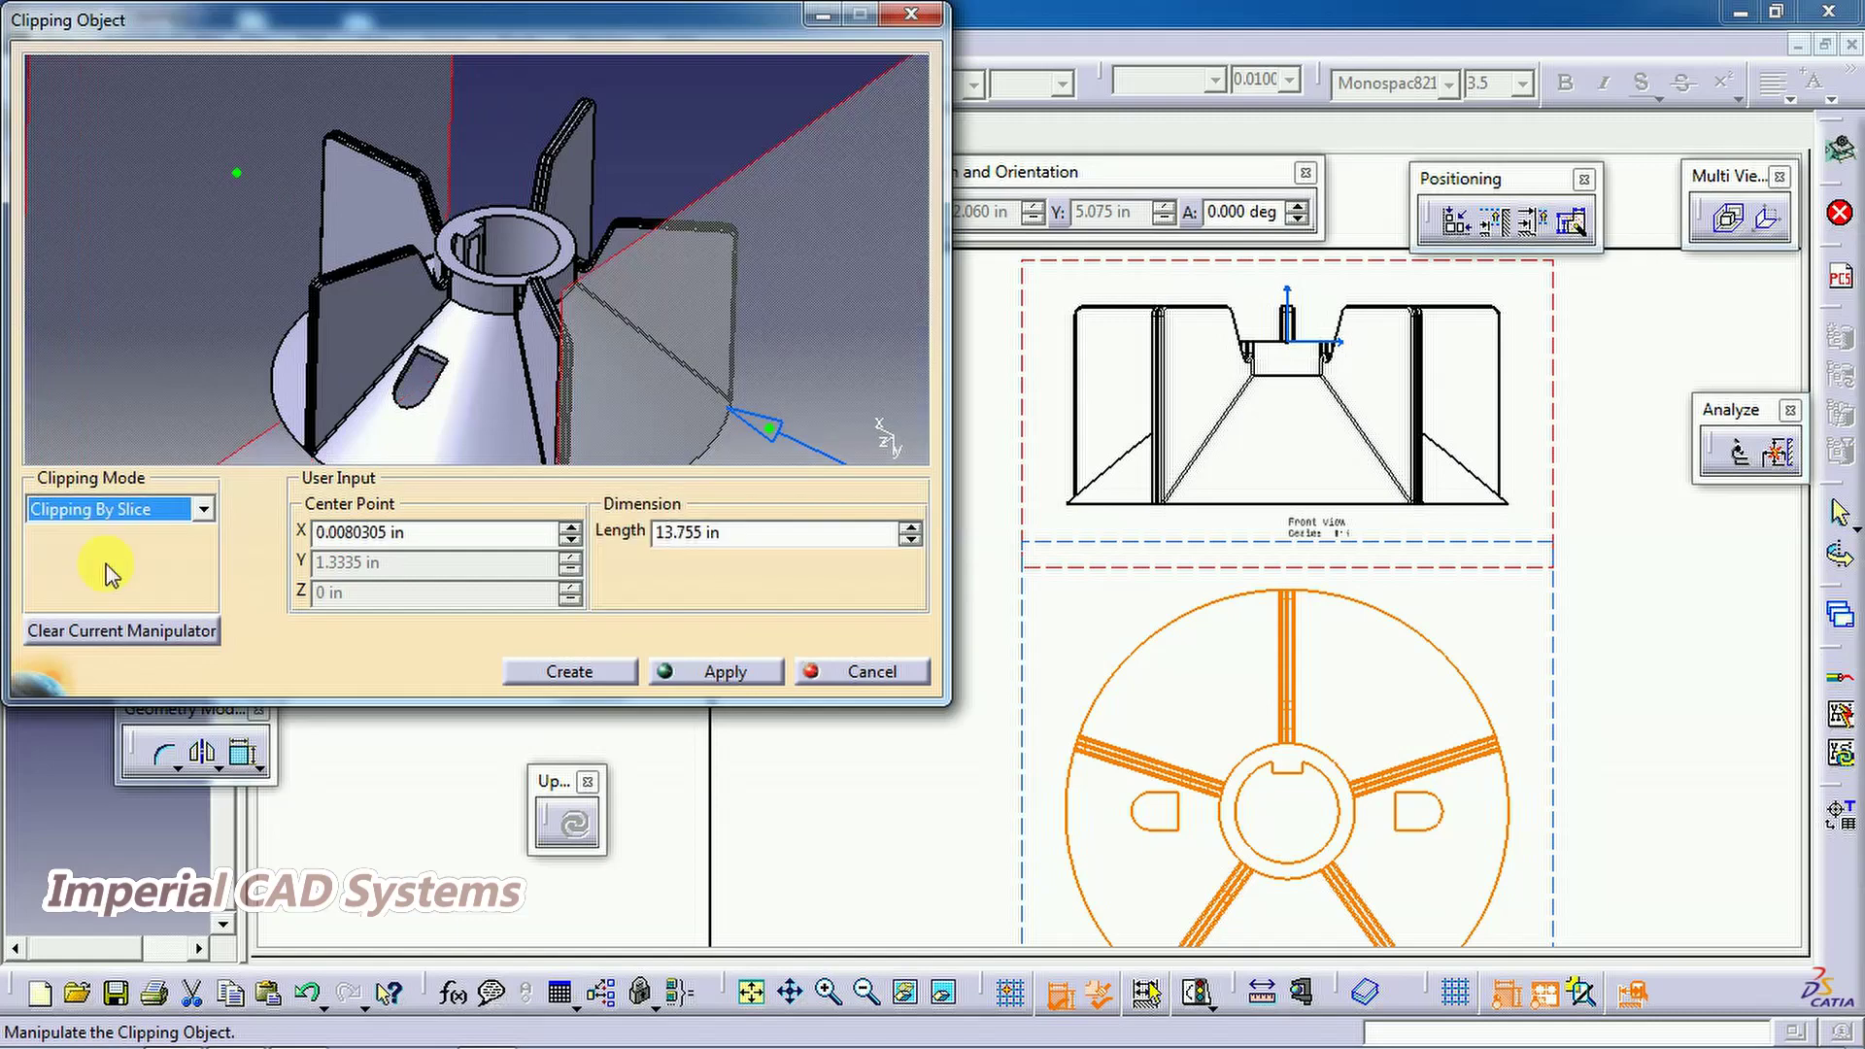
Move the front slice plane into the fan's front edge for a slice length of about 10.86 in and apply the clipping
{"action": "middle_click_drag", "start_coordinate": [501, 374], "coordinate": [339, 255]}
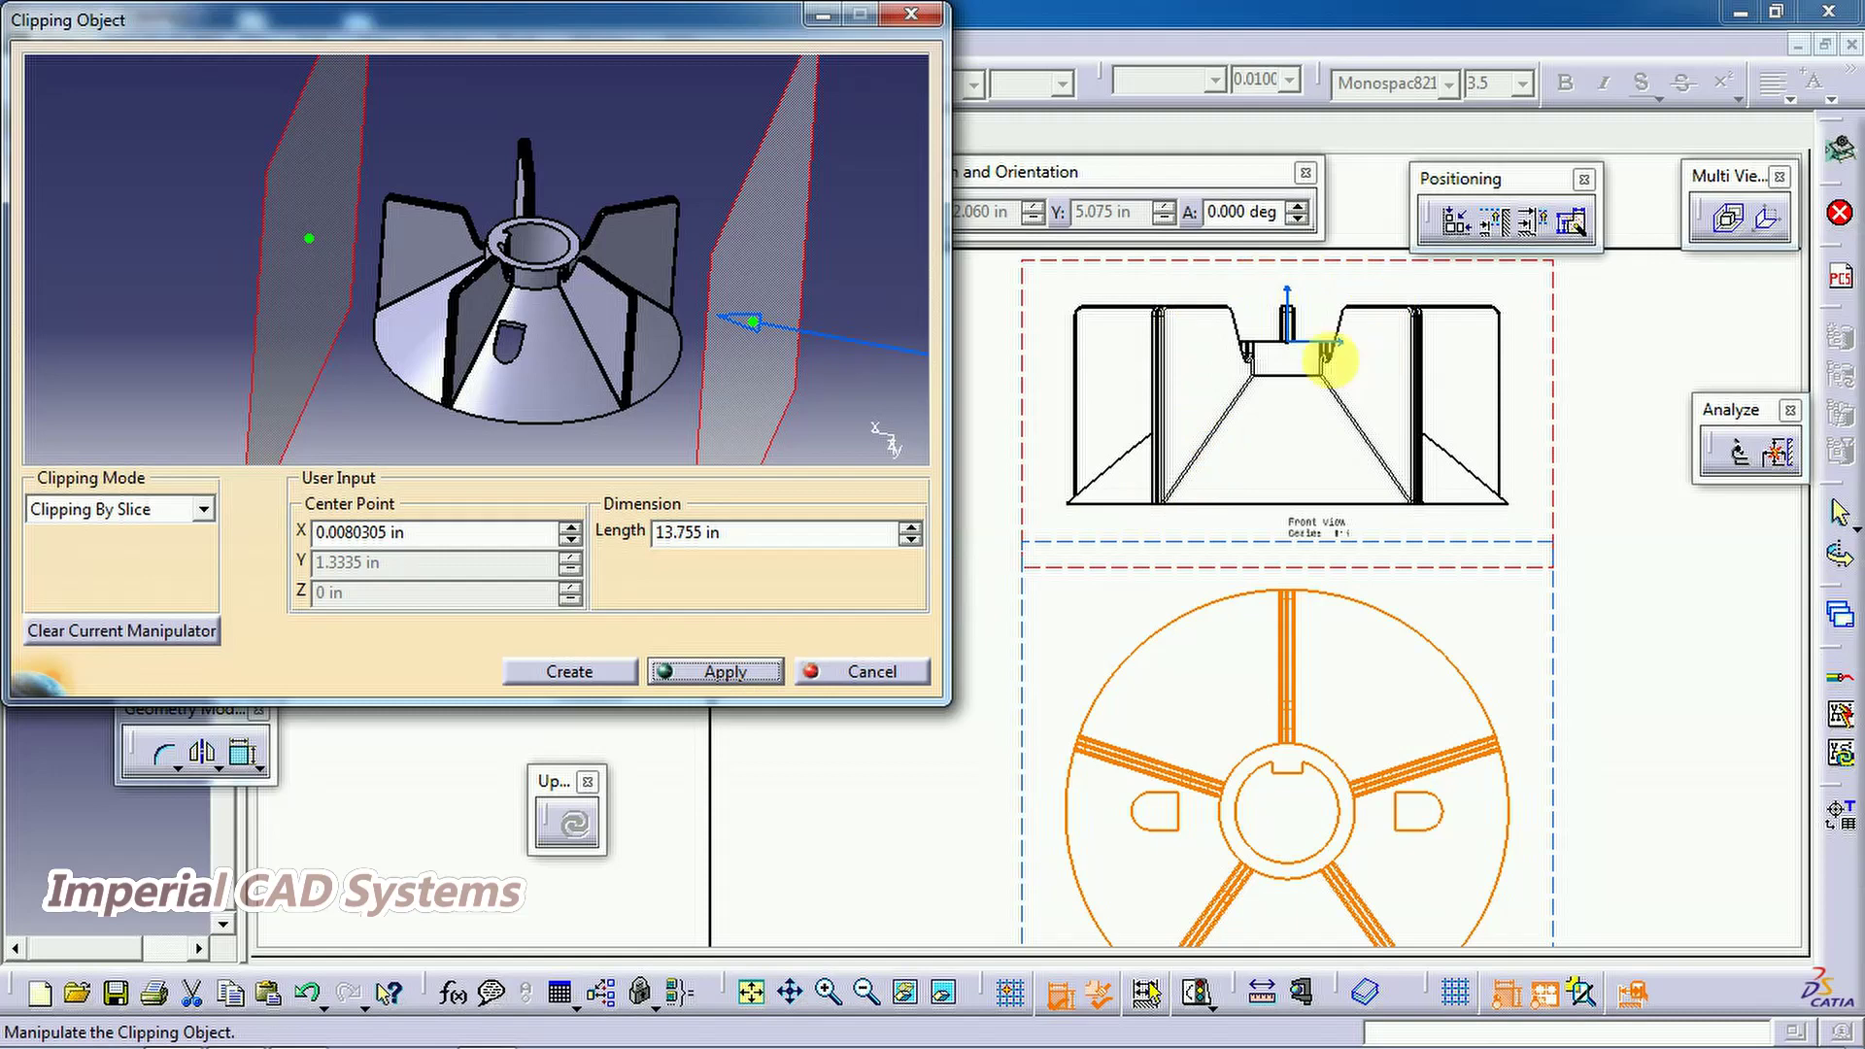
{"action": "middle_click_drag", "start_coordinate": [492, 292], "coordinate": [470, 312]}
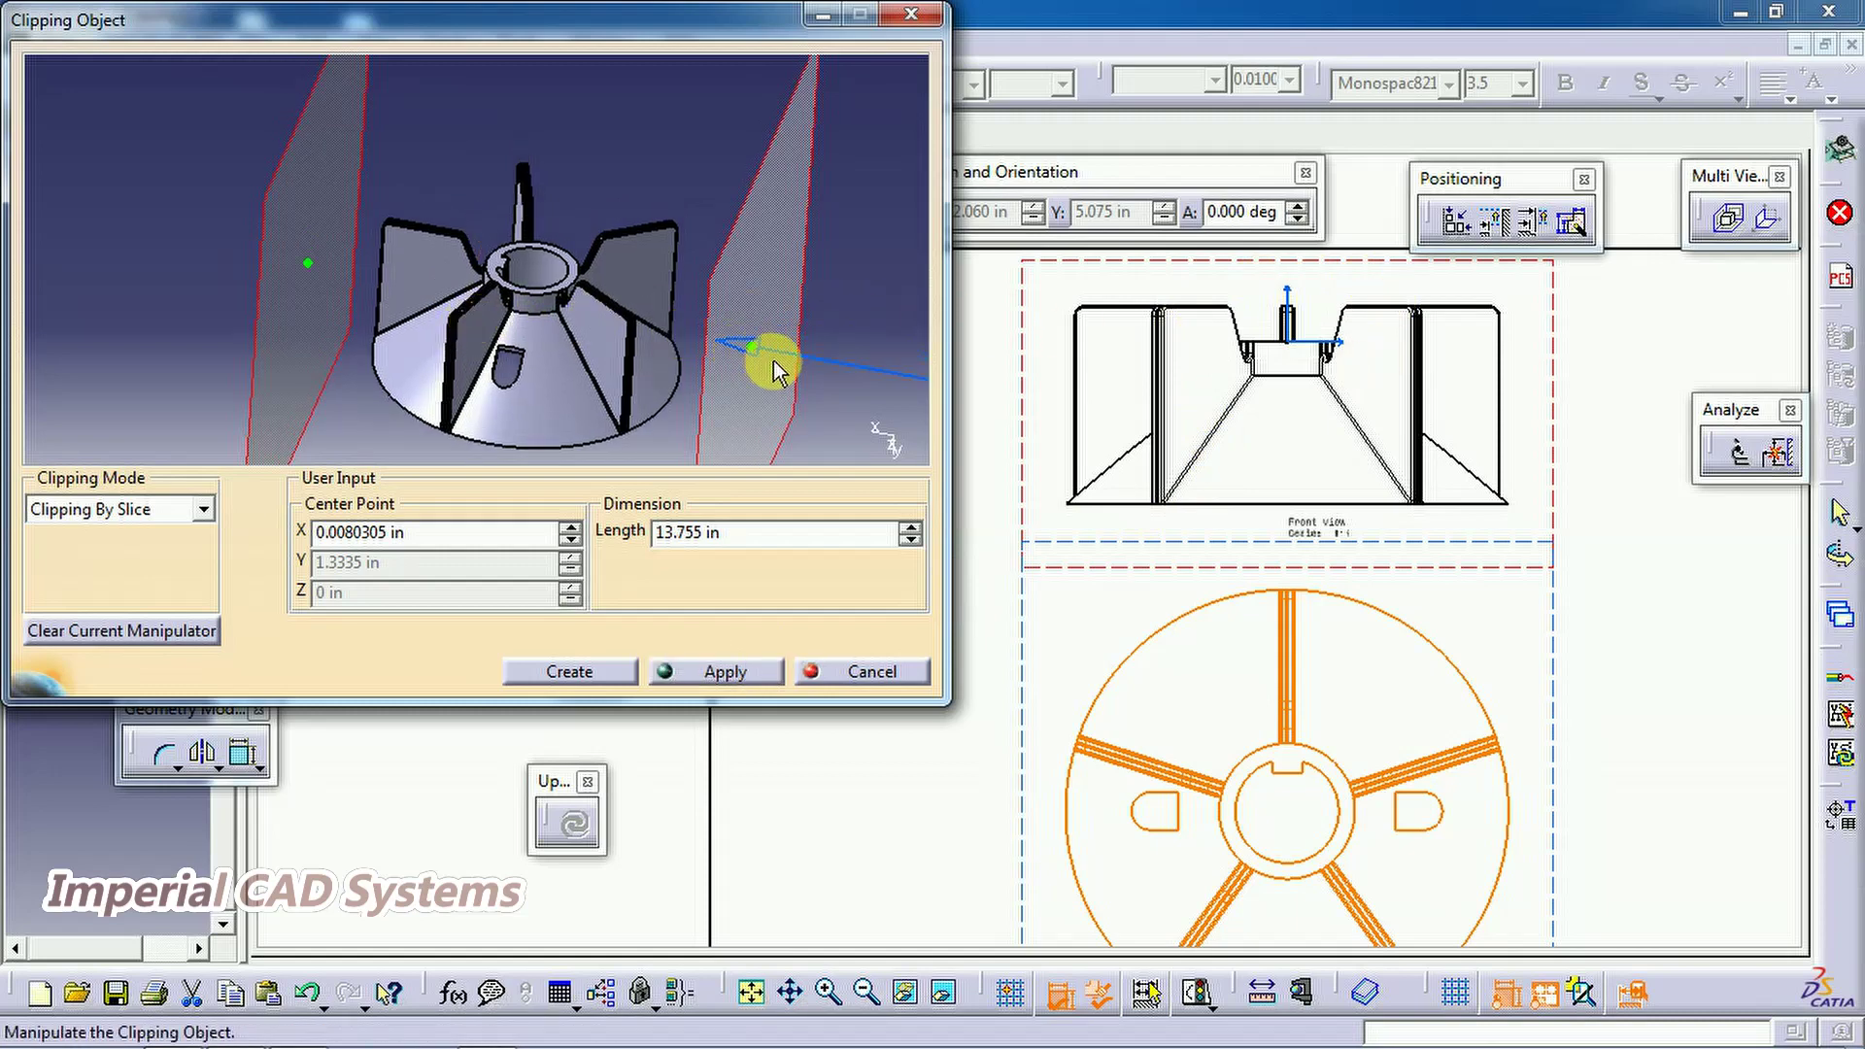
{"action": "left_click_drag", "start_coordinate": [760, 357], "coordinate": [645, 341]}
{"action": "middle_click_drag", "start_coordinate": [641, 345], "coordinate": [533, 337]}
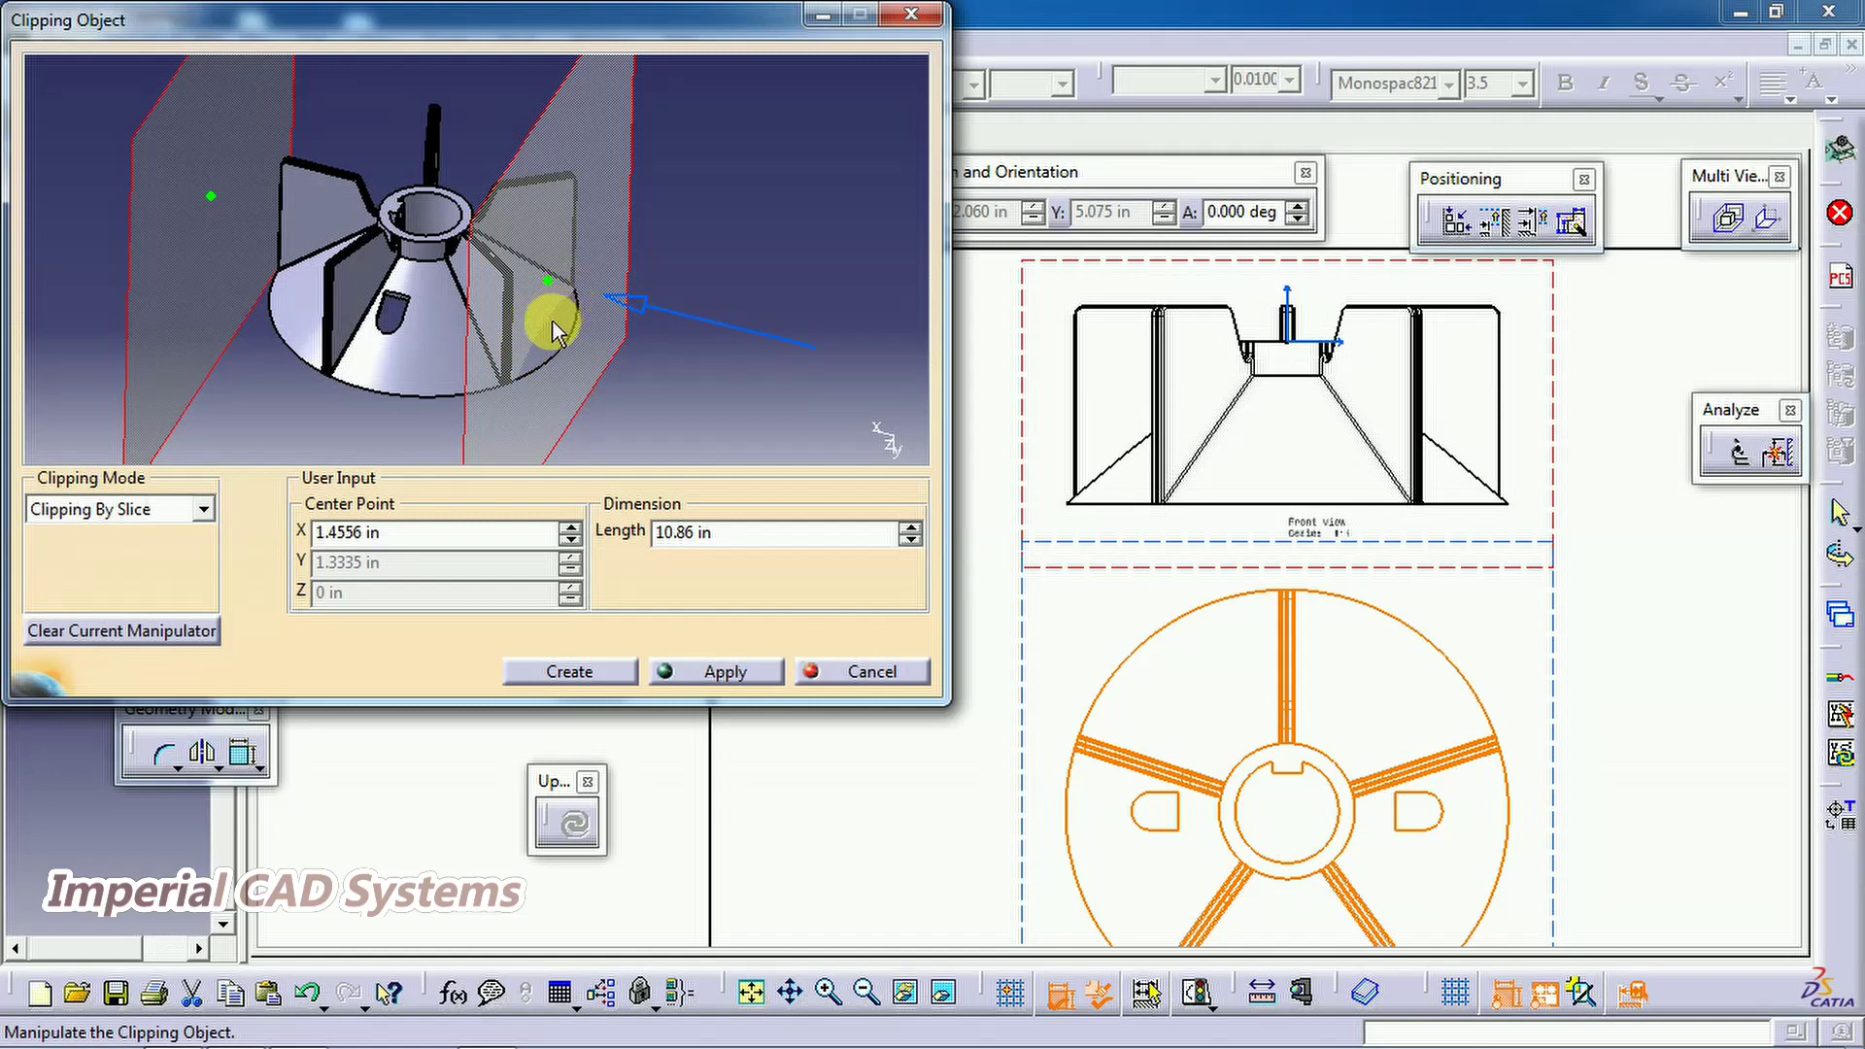
{"action": "left_click", "coordinate": [752, 673]}
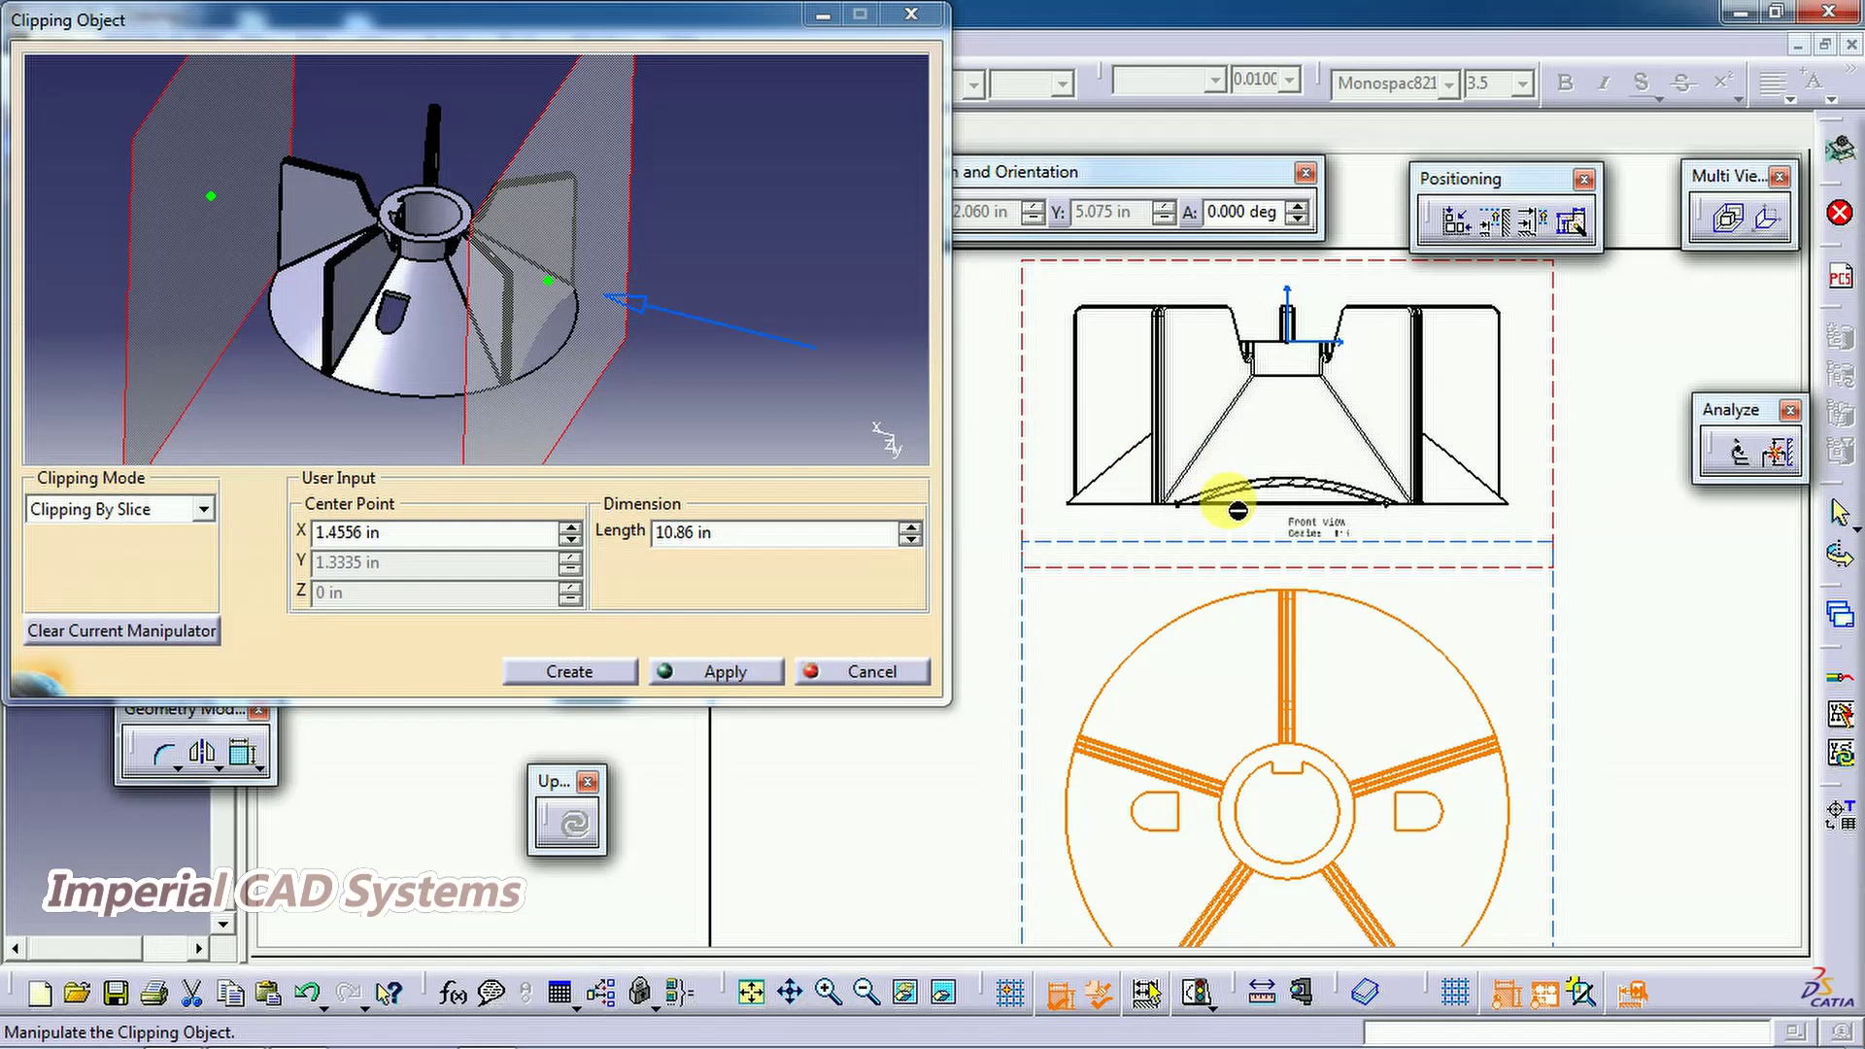
Move the front slice plane deeper into the front blades, reducing the slice length to about 9.28 in, and apply it
{"action": "left_click_drag", "start_coordinate": [544, 282], "coordinate": [498, 271]}
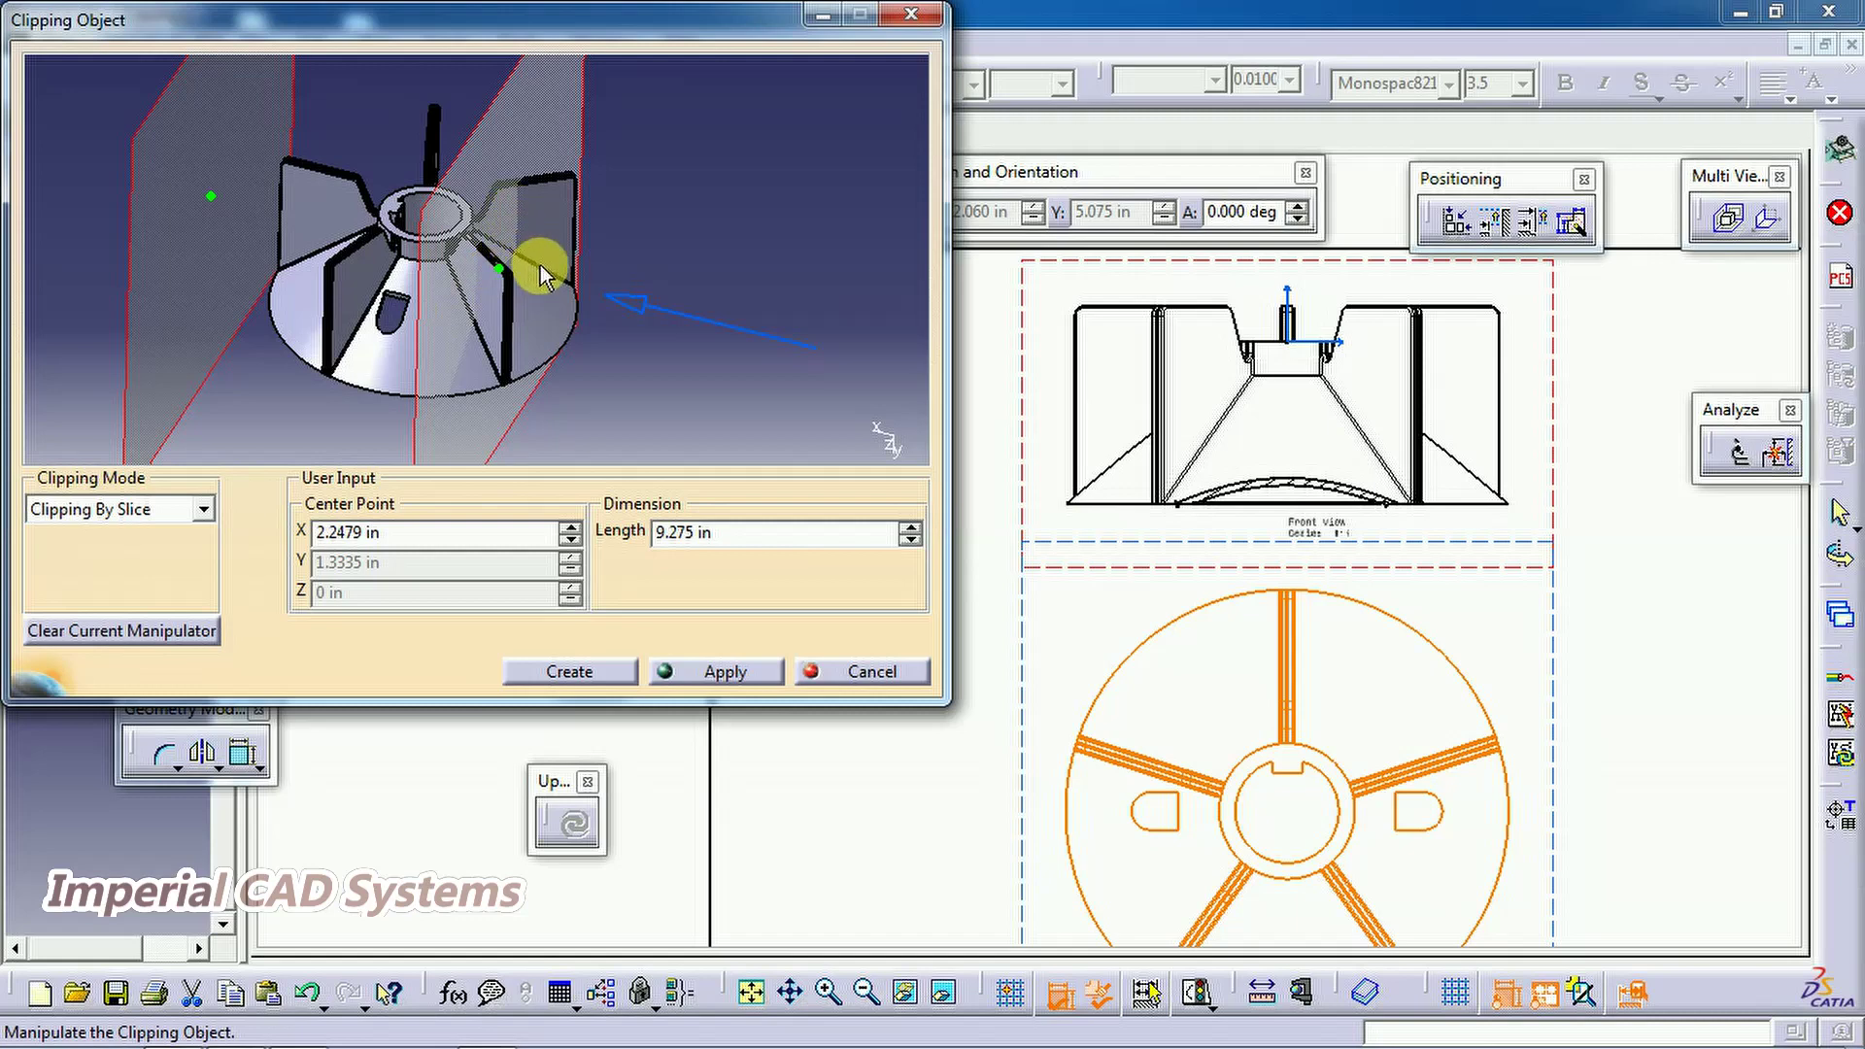
{"action": "middle_click_drag", "start_coordinate": [499, 353], "coordinate": [497, 258]}
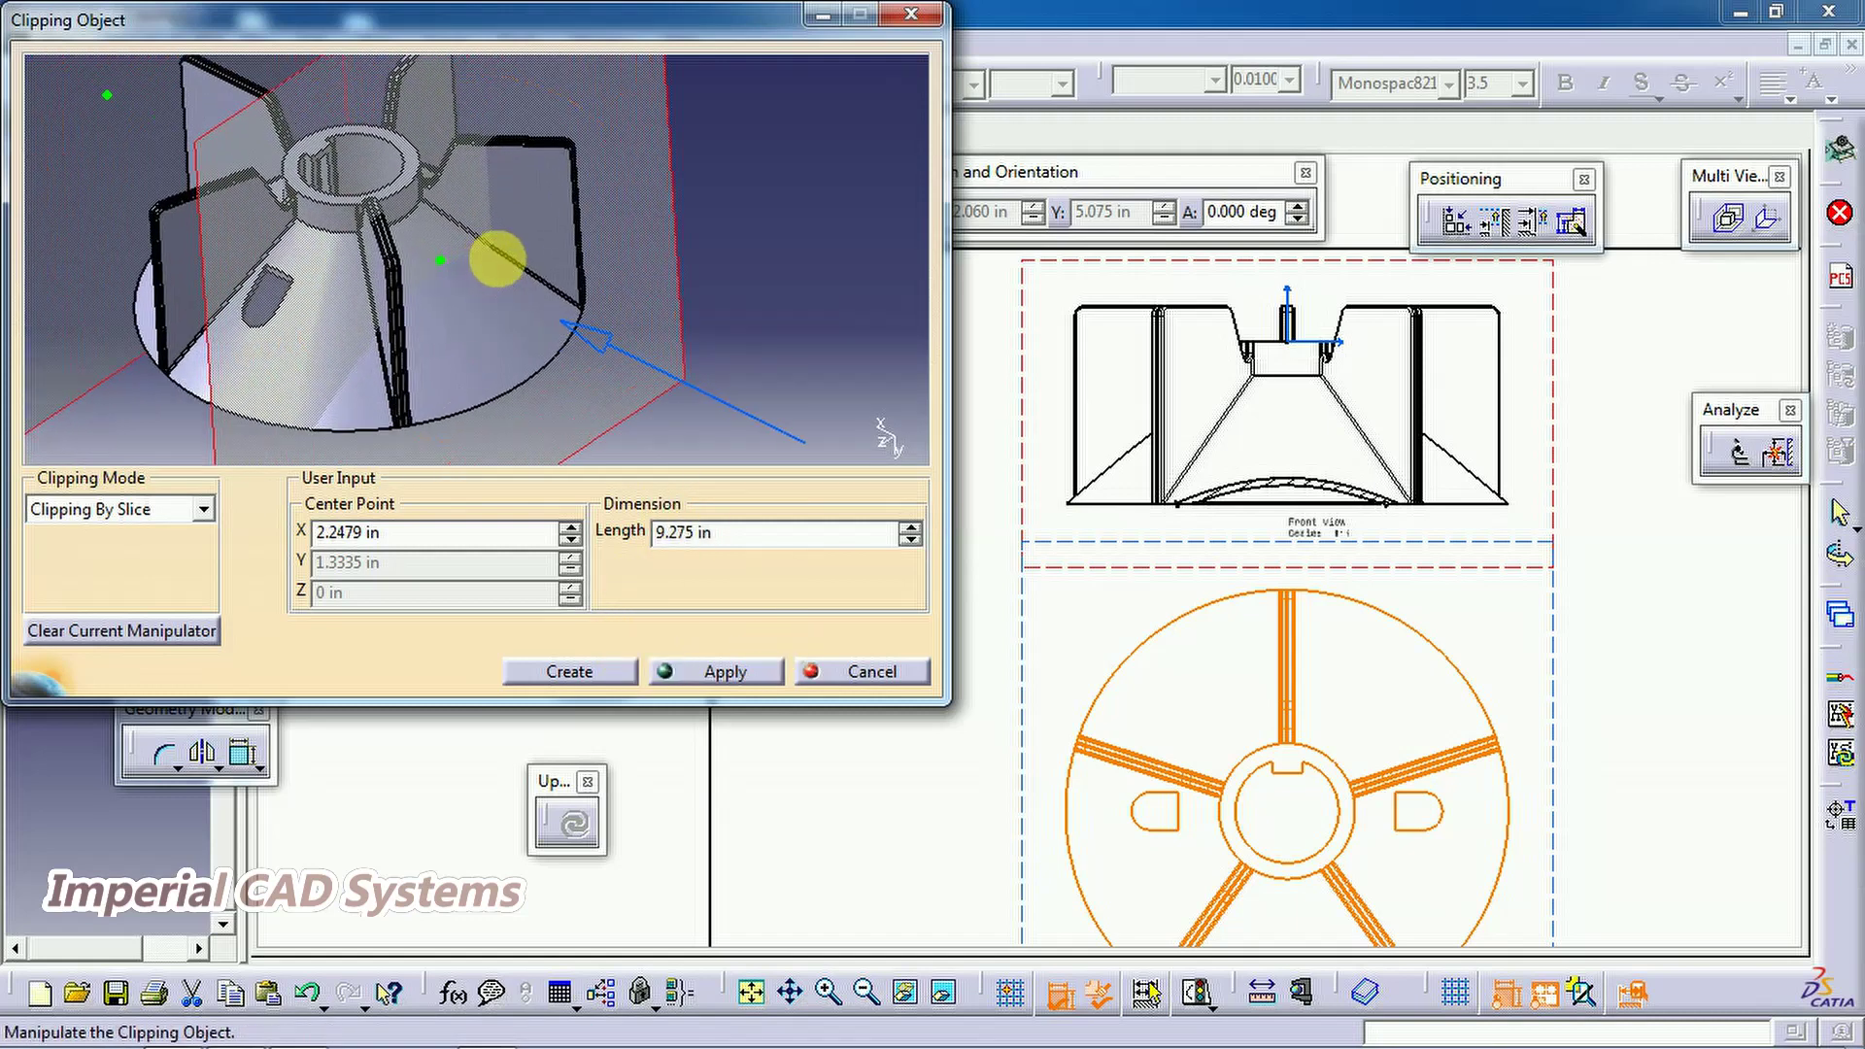
{"action": "left_click", "coordinate": [726, 674]}
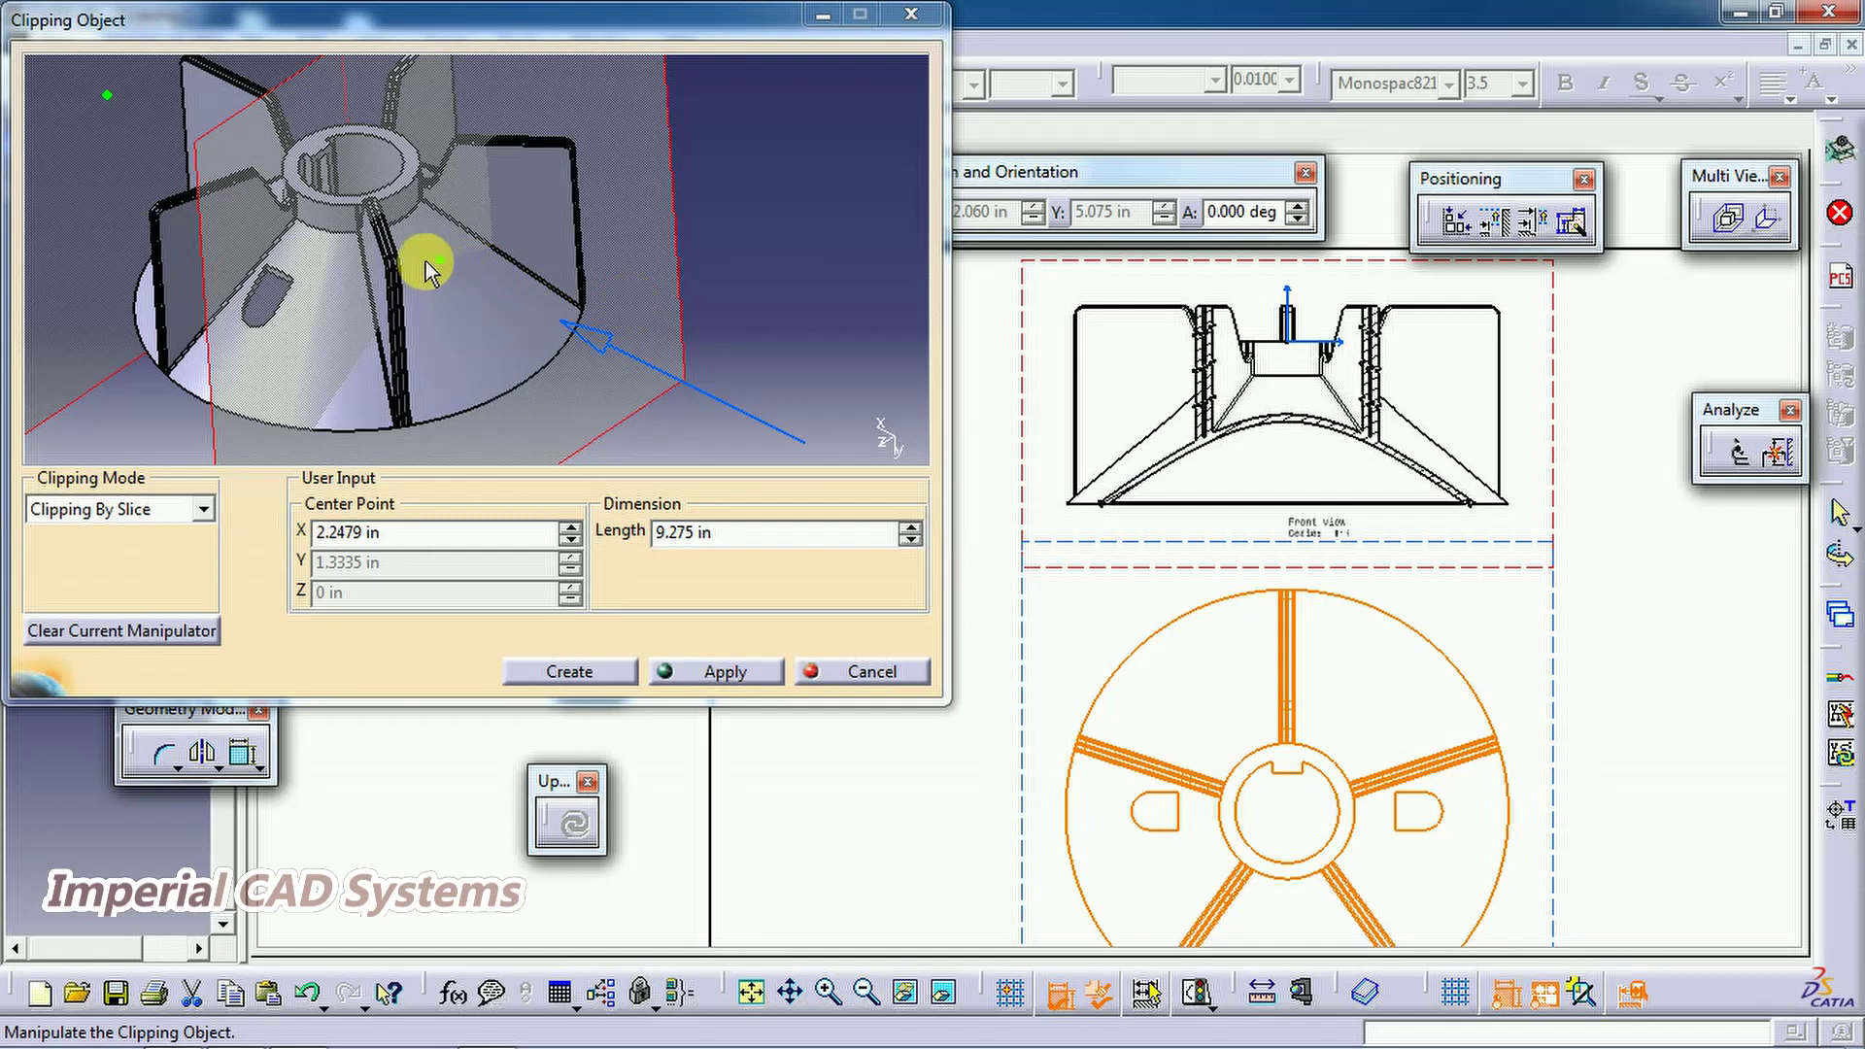
Move the front slice plane into the hub for a slice length of about 6.79 in and apply it to the front view
{"action": "left_click_drag", "start_coordinate": [449, 275], "coordinate": [345, 216]}
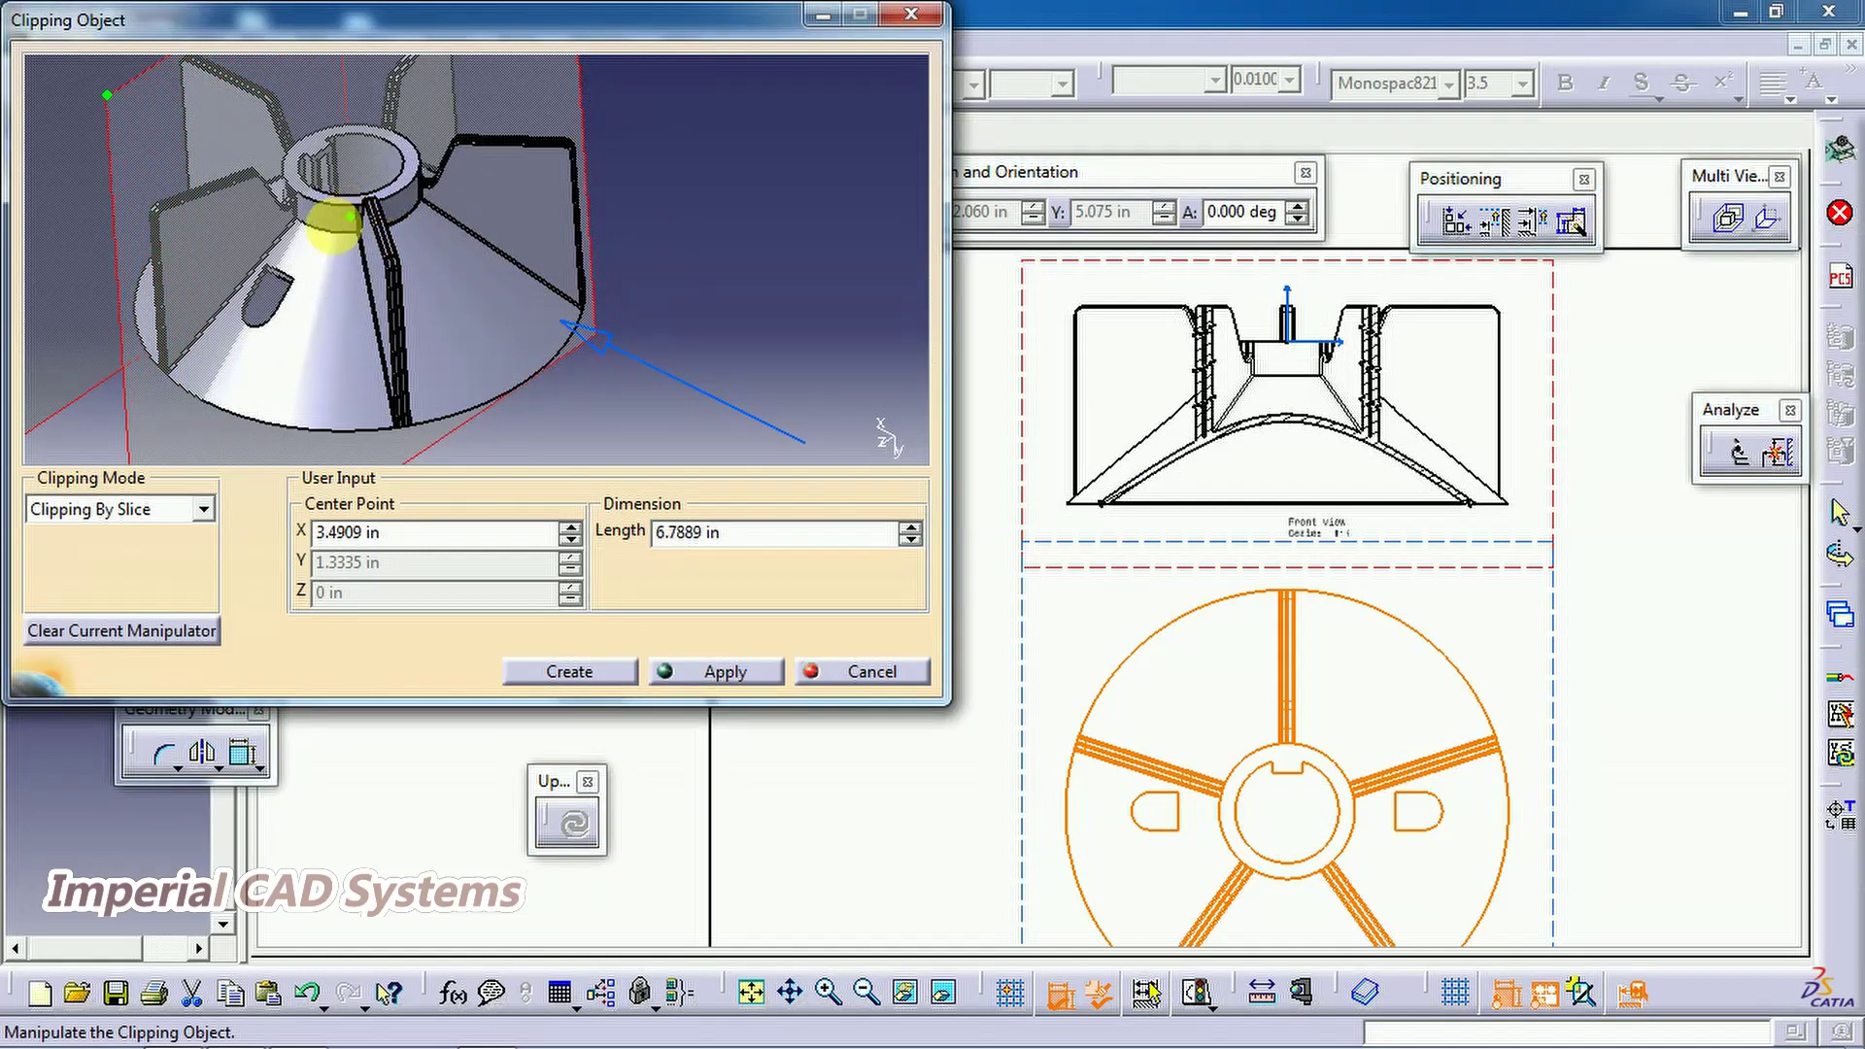
{"action": "middle_click_drag", "start_coordinate": [309, 326], "coordinate": [284, 275]}
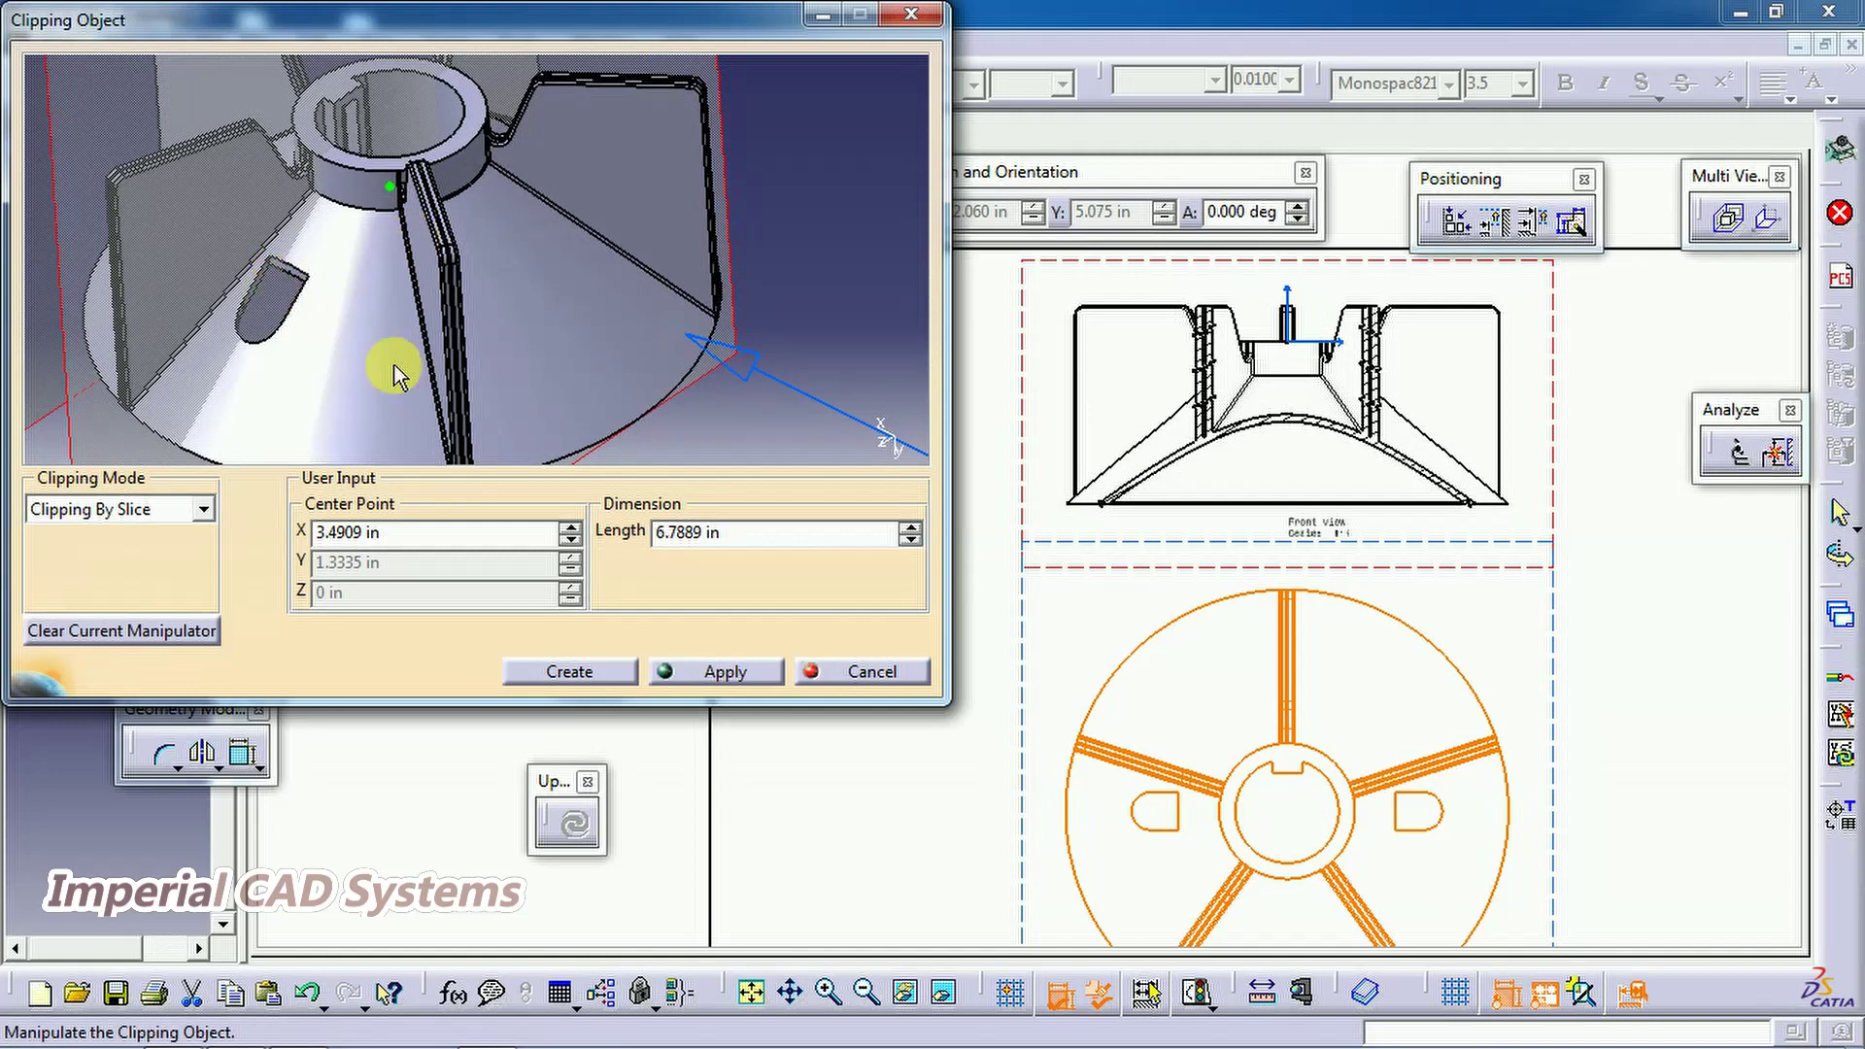
{"action": "left_click", "coordinate": [719, 674]}
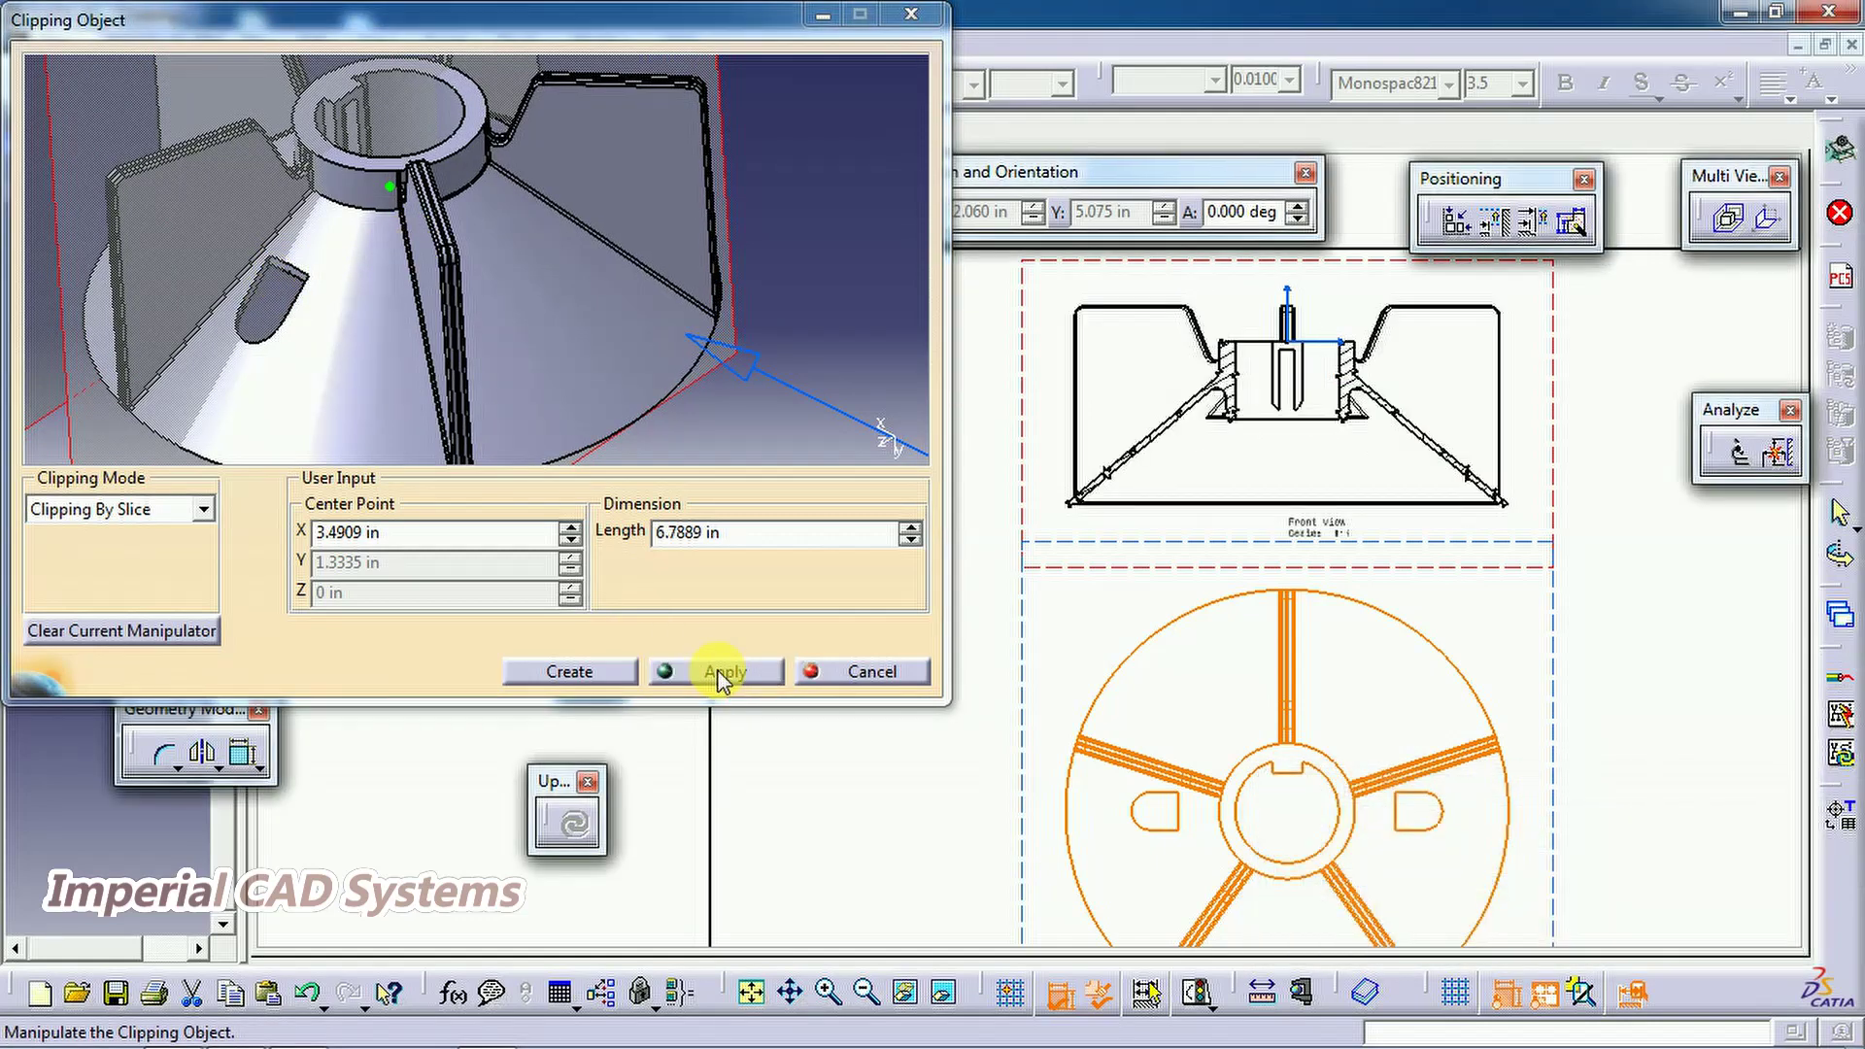
Move the front slice plane past the hub into the rear blade for a slice length of about 4.10 in and apply it
{"action": "middle_click_drag", "start_coordinate": [1133, 375], "coordinate": [1074, 431]}
{"action": "middle_click_drag", "start_coordinate": [585, 311], "coordinate": [603, 362]}
{"action": "middle_click_drag", "start_coordinate": [493, 261], "coordinate": [549, 330]}
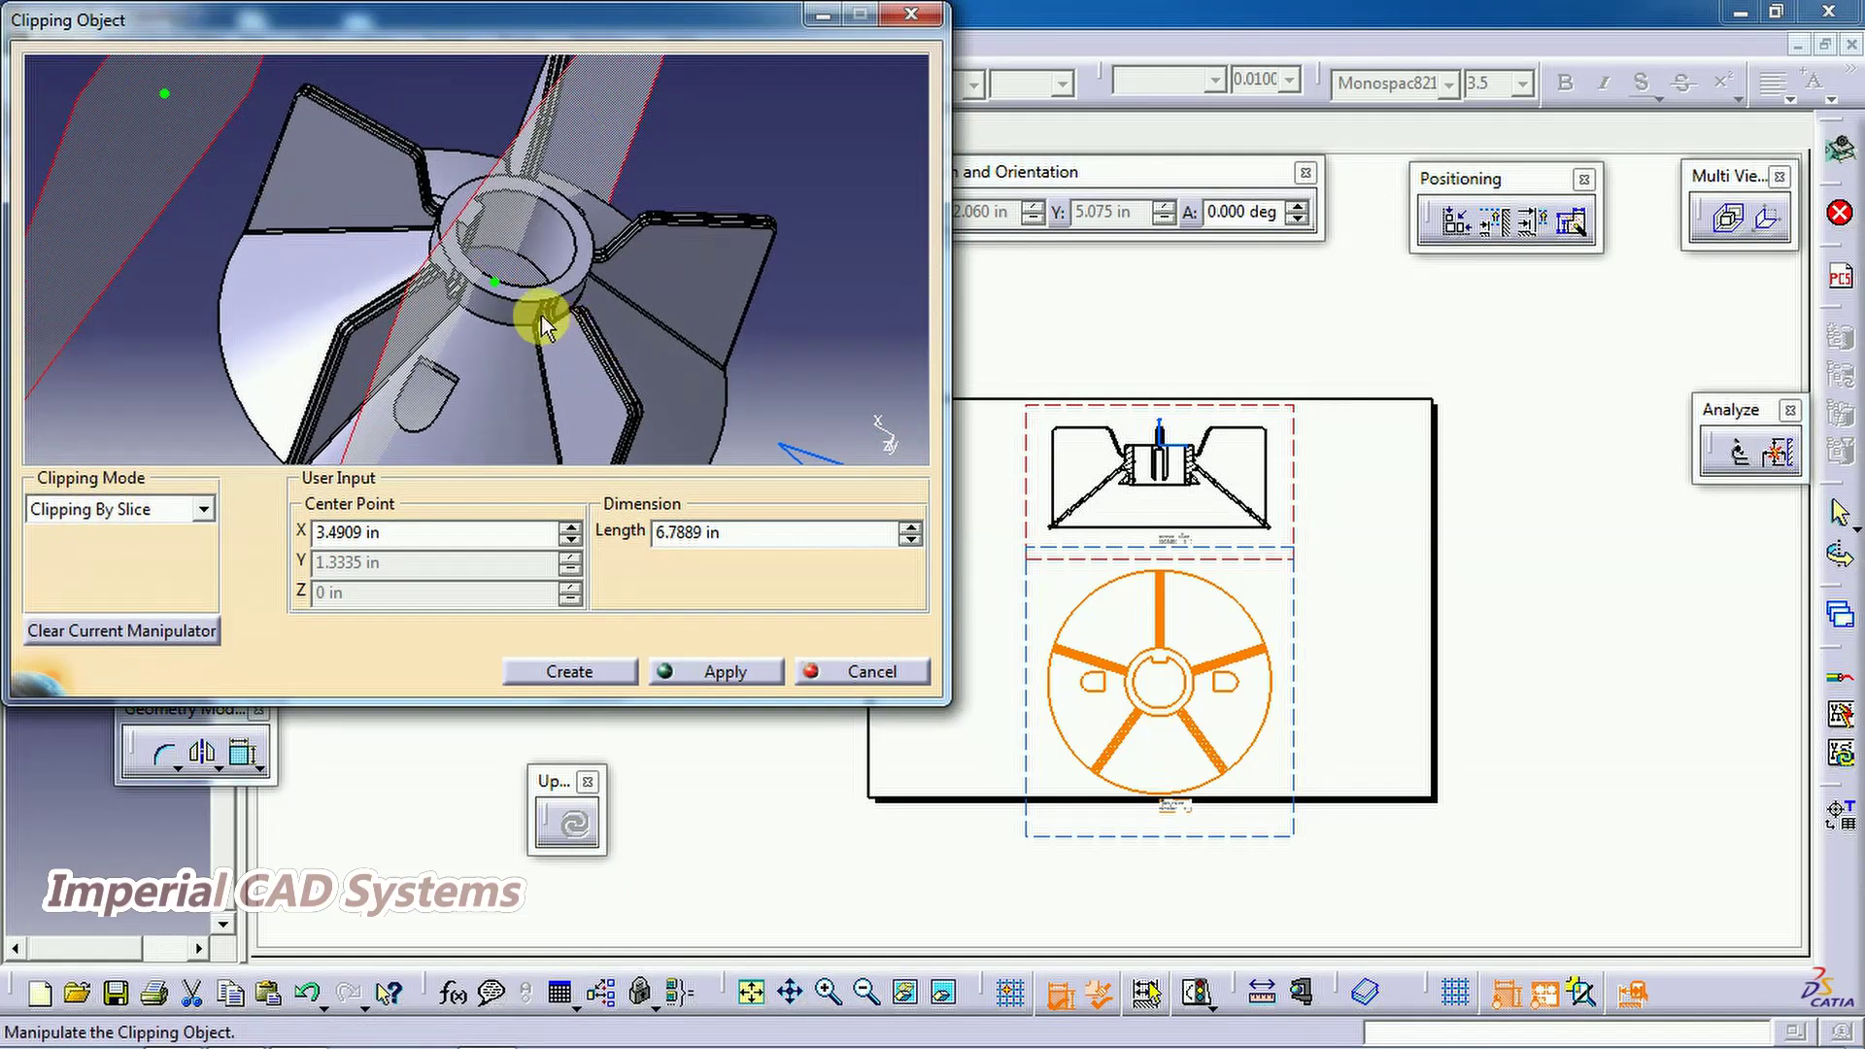
{"action": "left_click_drag", "start_coordinate": [489, 279], "coordinate": [356, 253]}
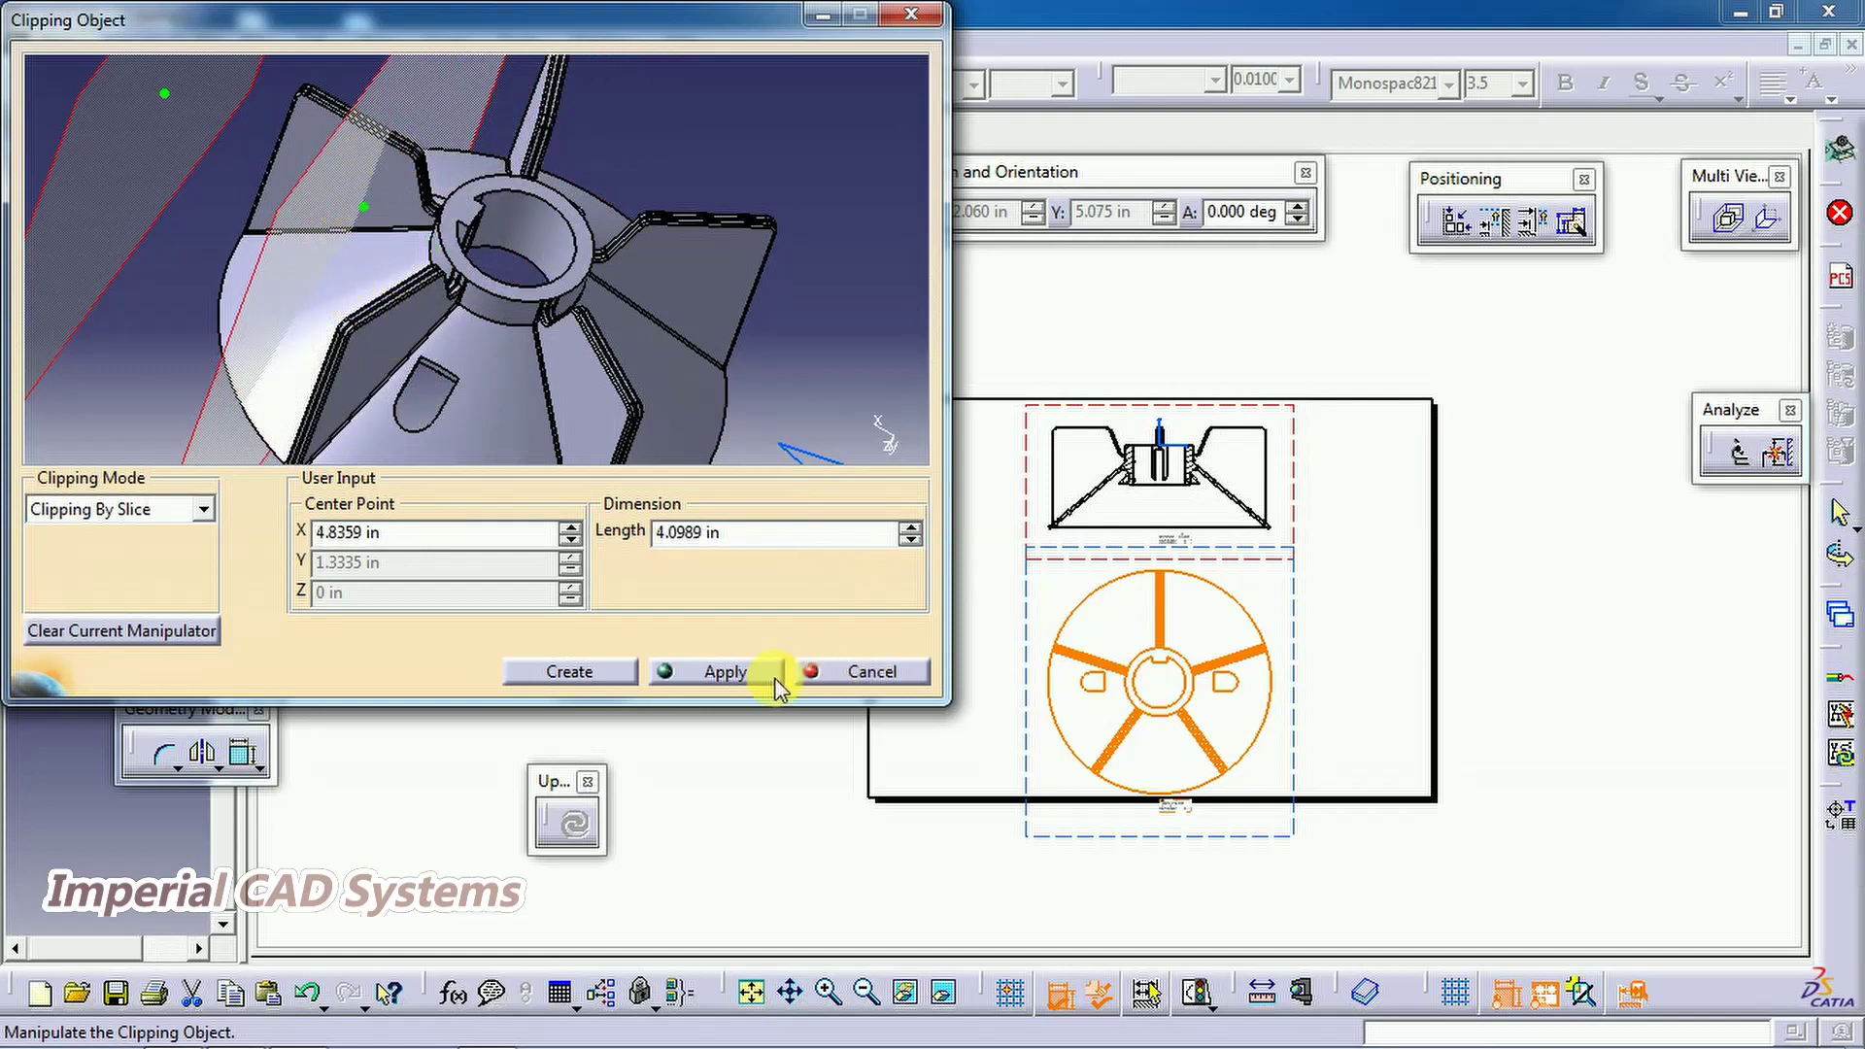
{"action": "left_click", "coordinate": [725, 671]}
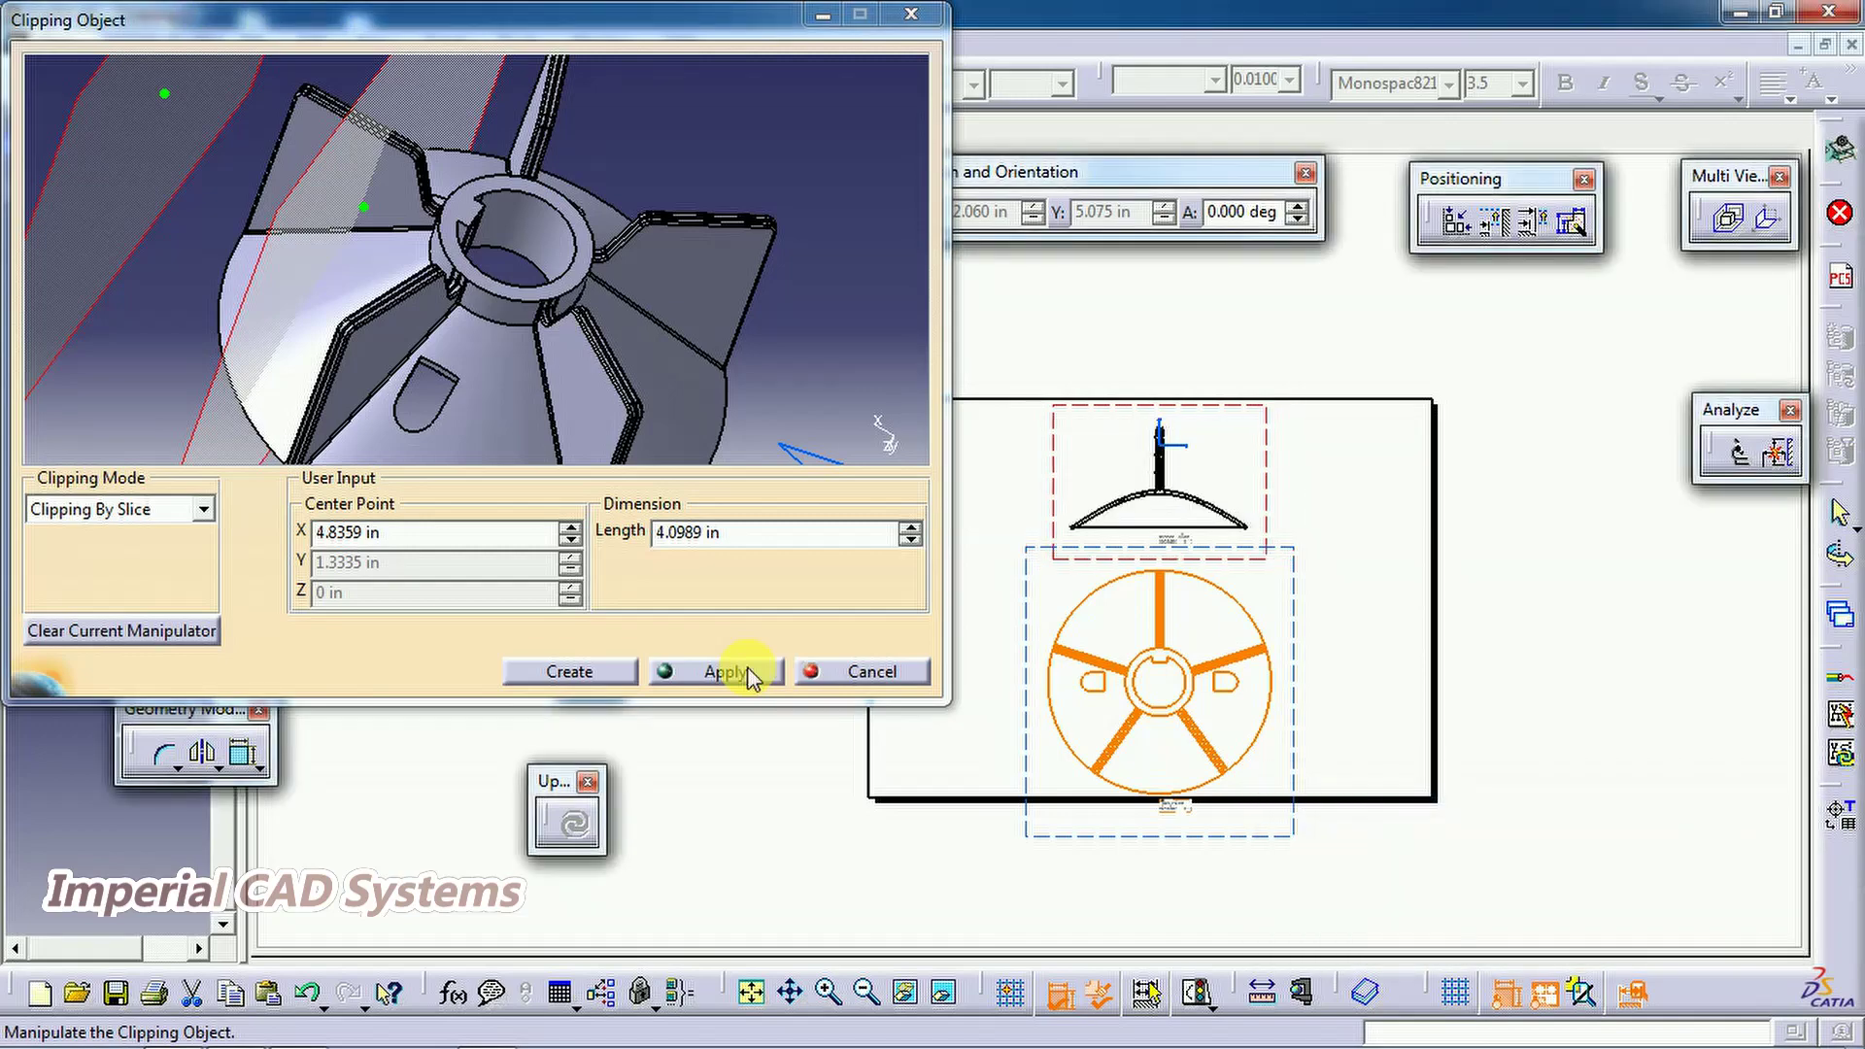
Move the front slice plane closer to the rear plane for a slice length of about 3.16 in and apply it
{"action": "middle_click_drag", "start_coordinate": [429, 237], "coordinate": [394, 262]}
{"action": "left_click_drag", "start_coordinate": [384, 238], "coordinate": [366, 229]}
{"action": "left_click", "coordinate": [723, 675]}
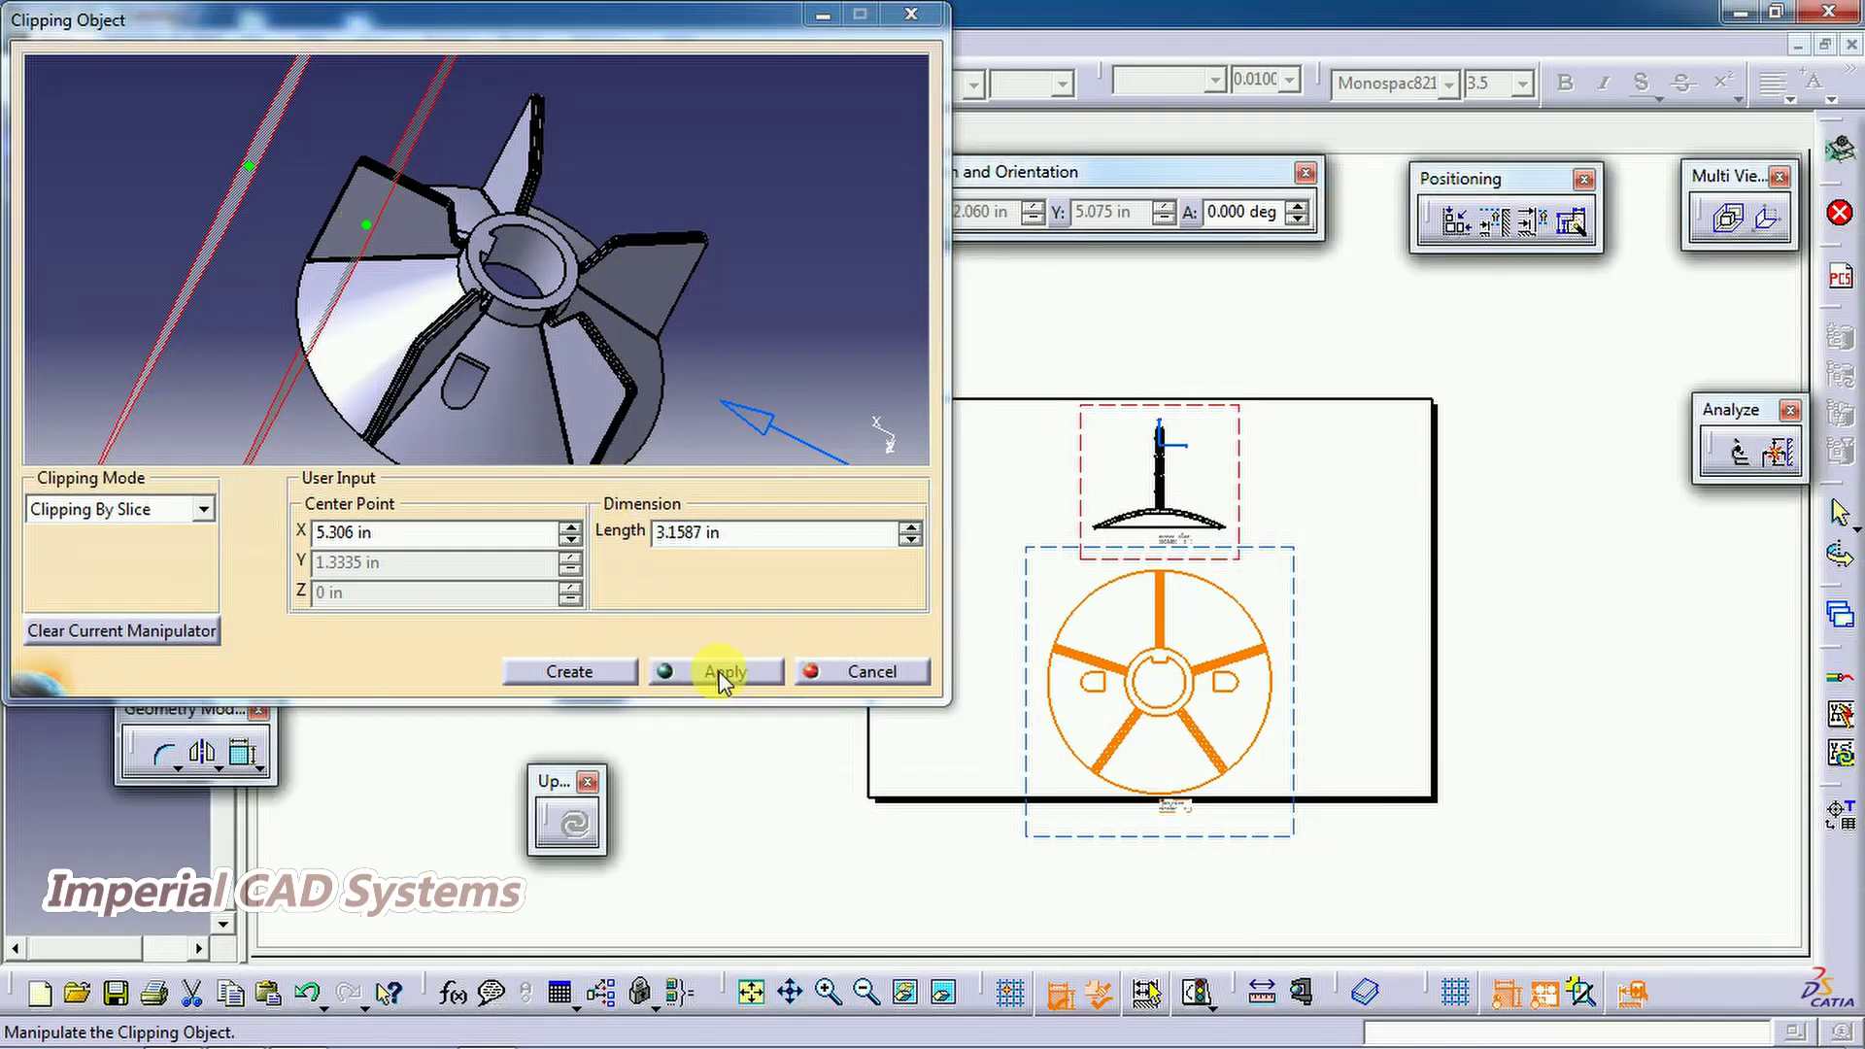
Move the front slice plane in front of the whole fan for a slice length of about 12.82 in, apply it and create the front view clipping
{"action": "left_click_drag", "start_coordinate": [366, 229], "coordinate": [726, 404]}
{"action": "left_click", "coordinate": [762, 671]}
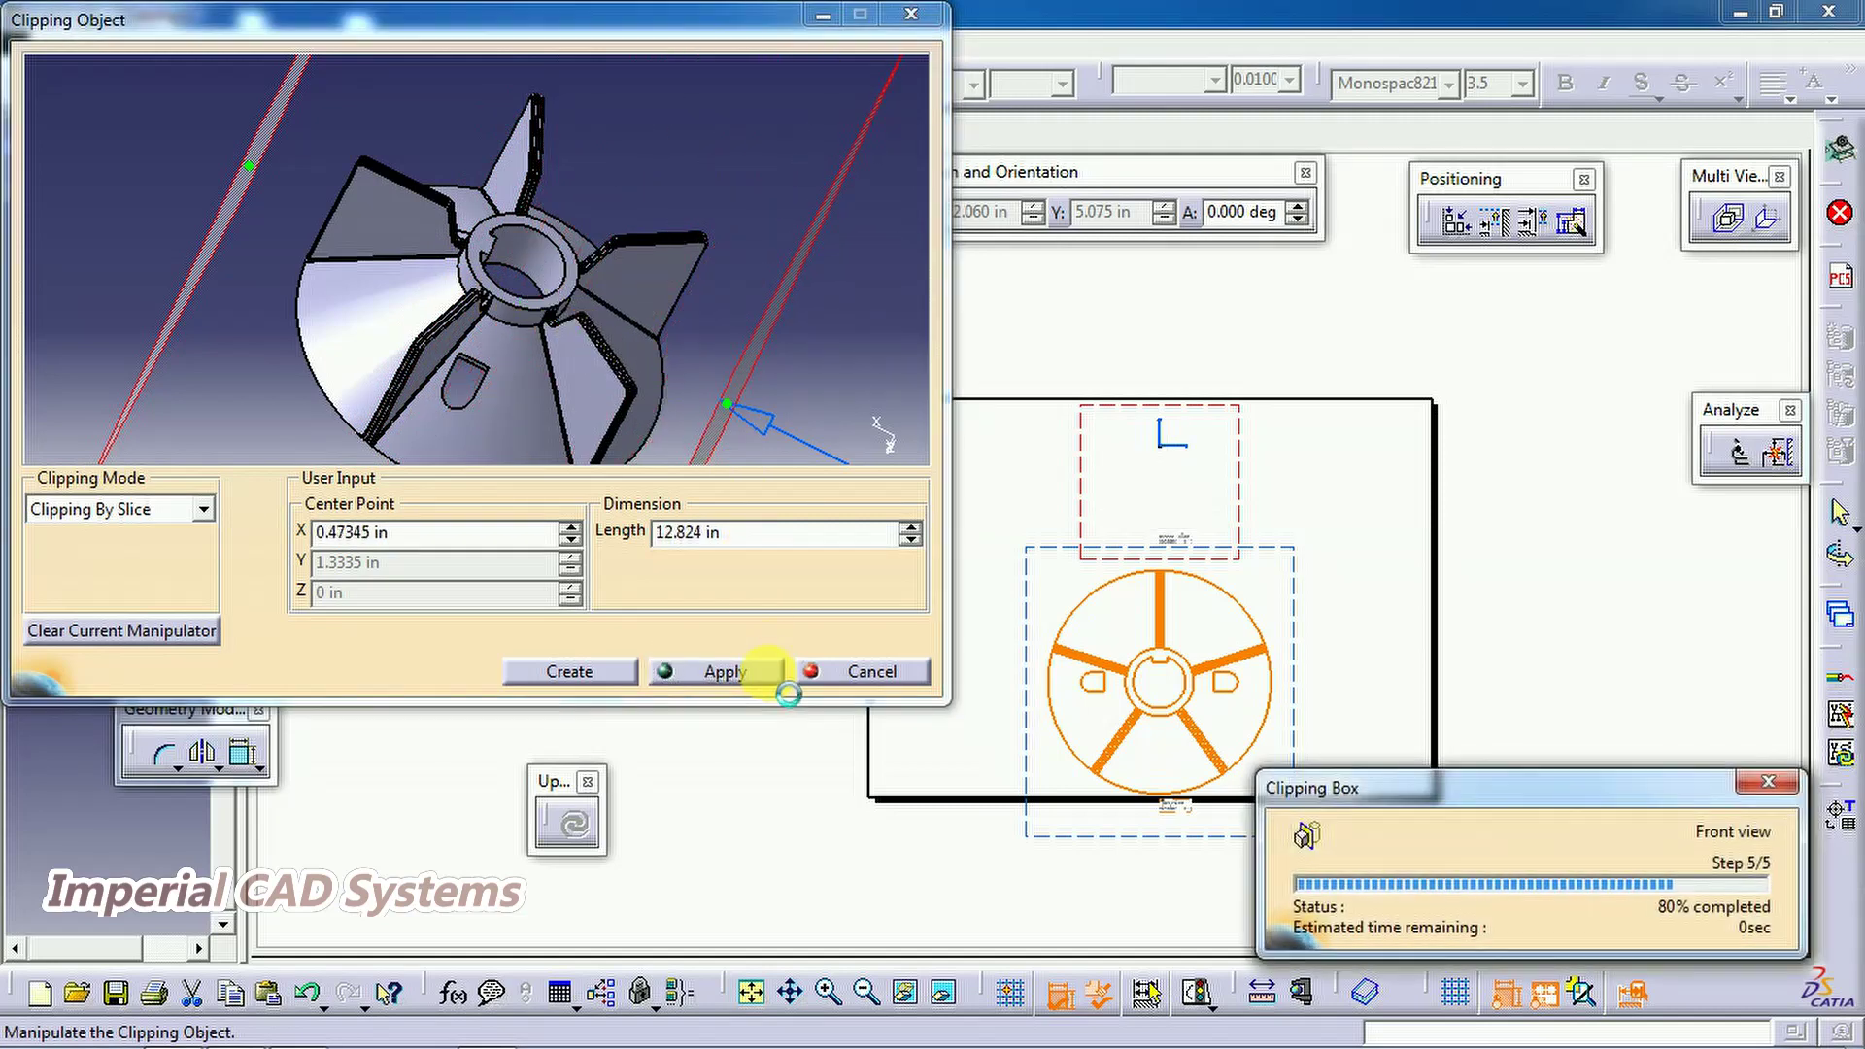
{"action": "left_click", "coordinate": [602, 674]}
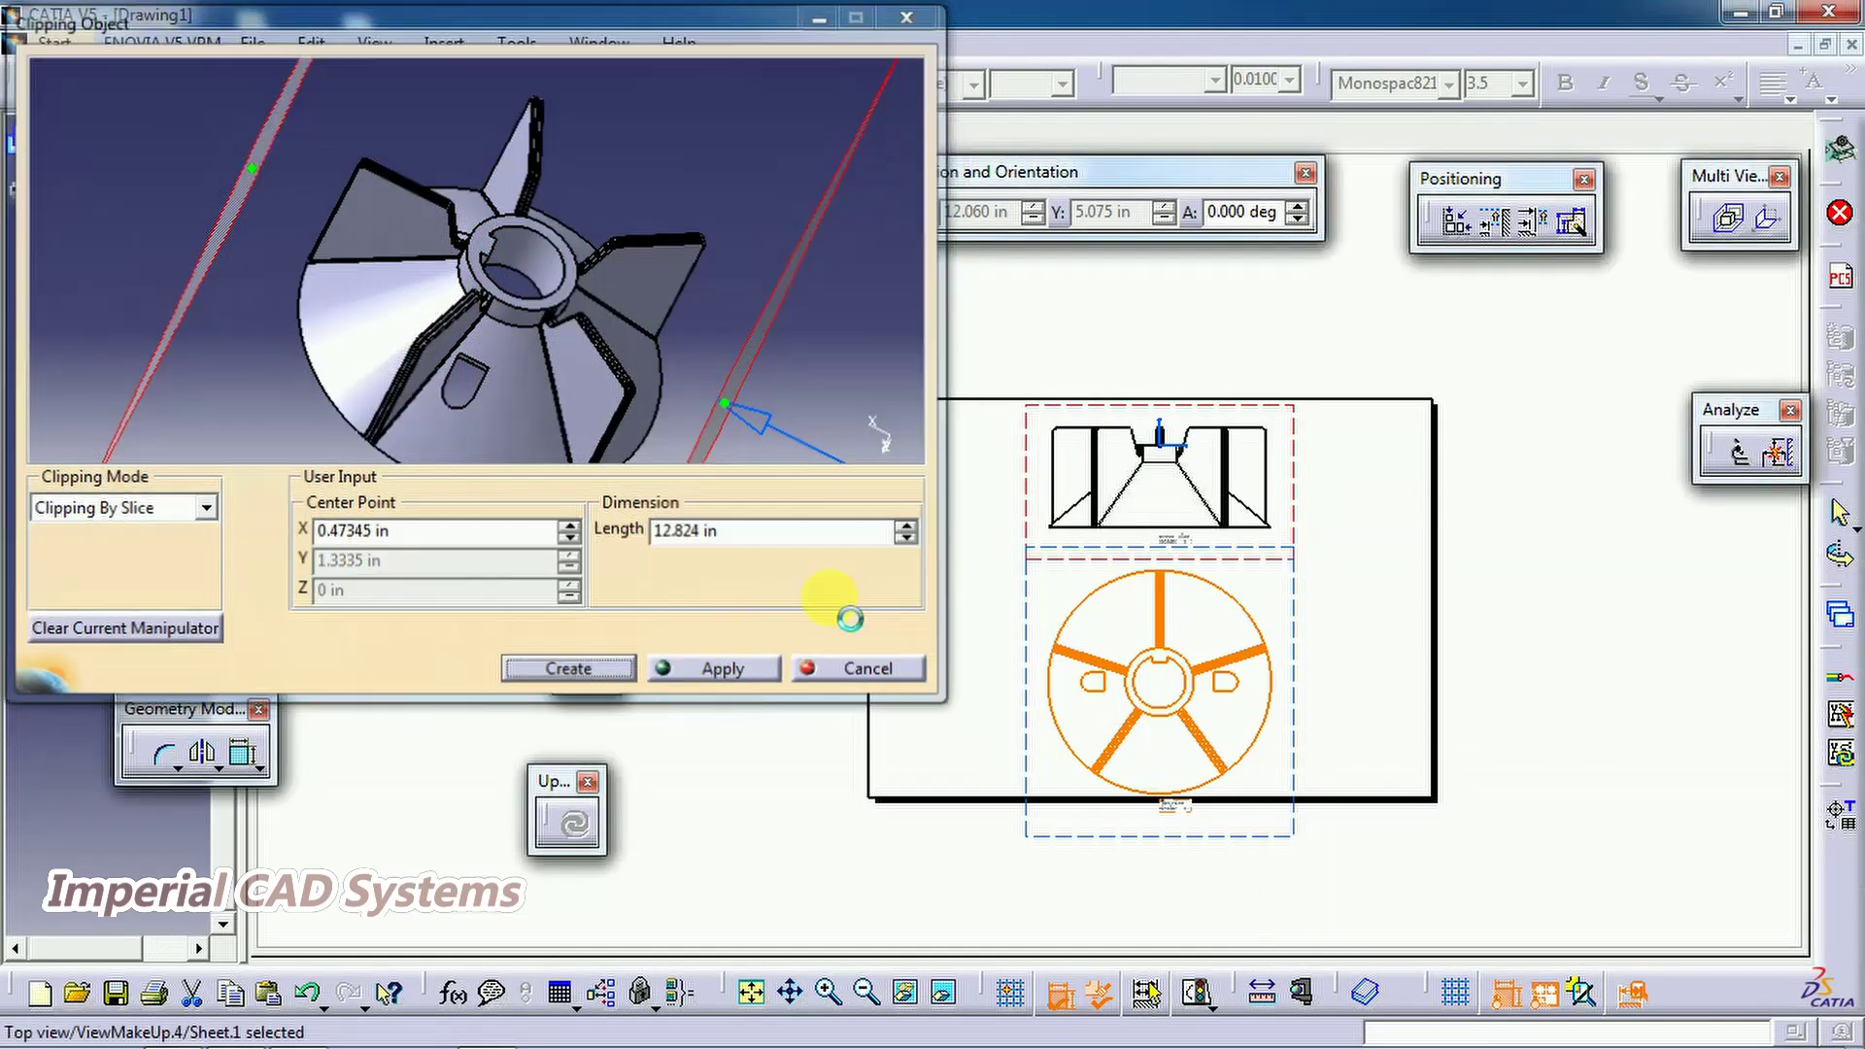
{"action": "left_click", "coordinate": [913, 568]}
{"action": "mouse_move", "coordinate": [913, 568]}
{"action": "middle_mouse_down"}
{"action": "mouse_move", "coordinate": [787, 373]}
{"action": "mouse_move", "coordinate": [865, 354]}
{"action": "mouse_move", "coordinate": [886, 457]}
{"action": "mouse_move", "coordinate": [924, 341]}
{"action": "mouse_move", "coordinate": [913, 311]}
{"action": "middle_mouse_up"}
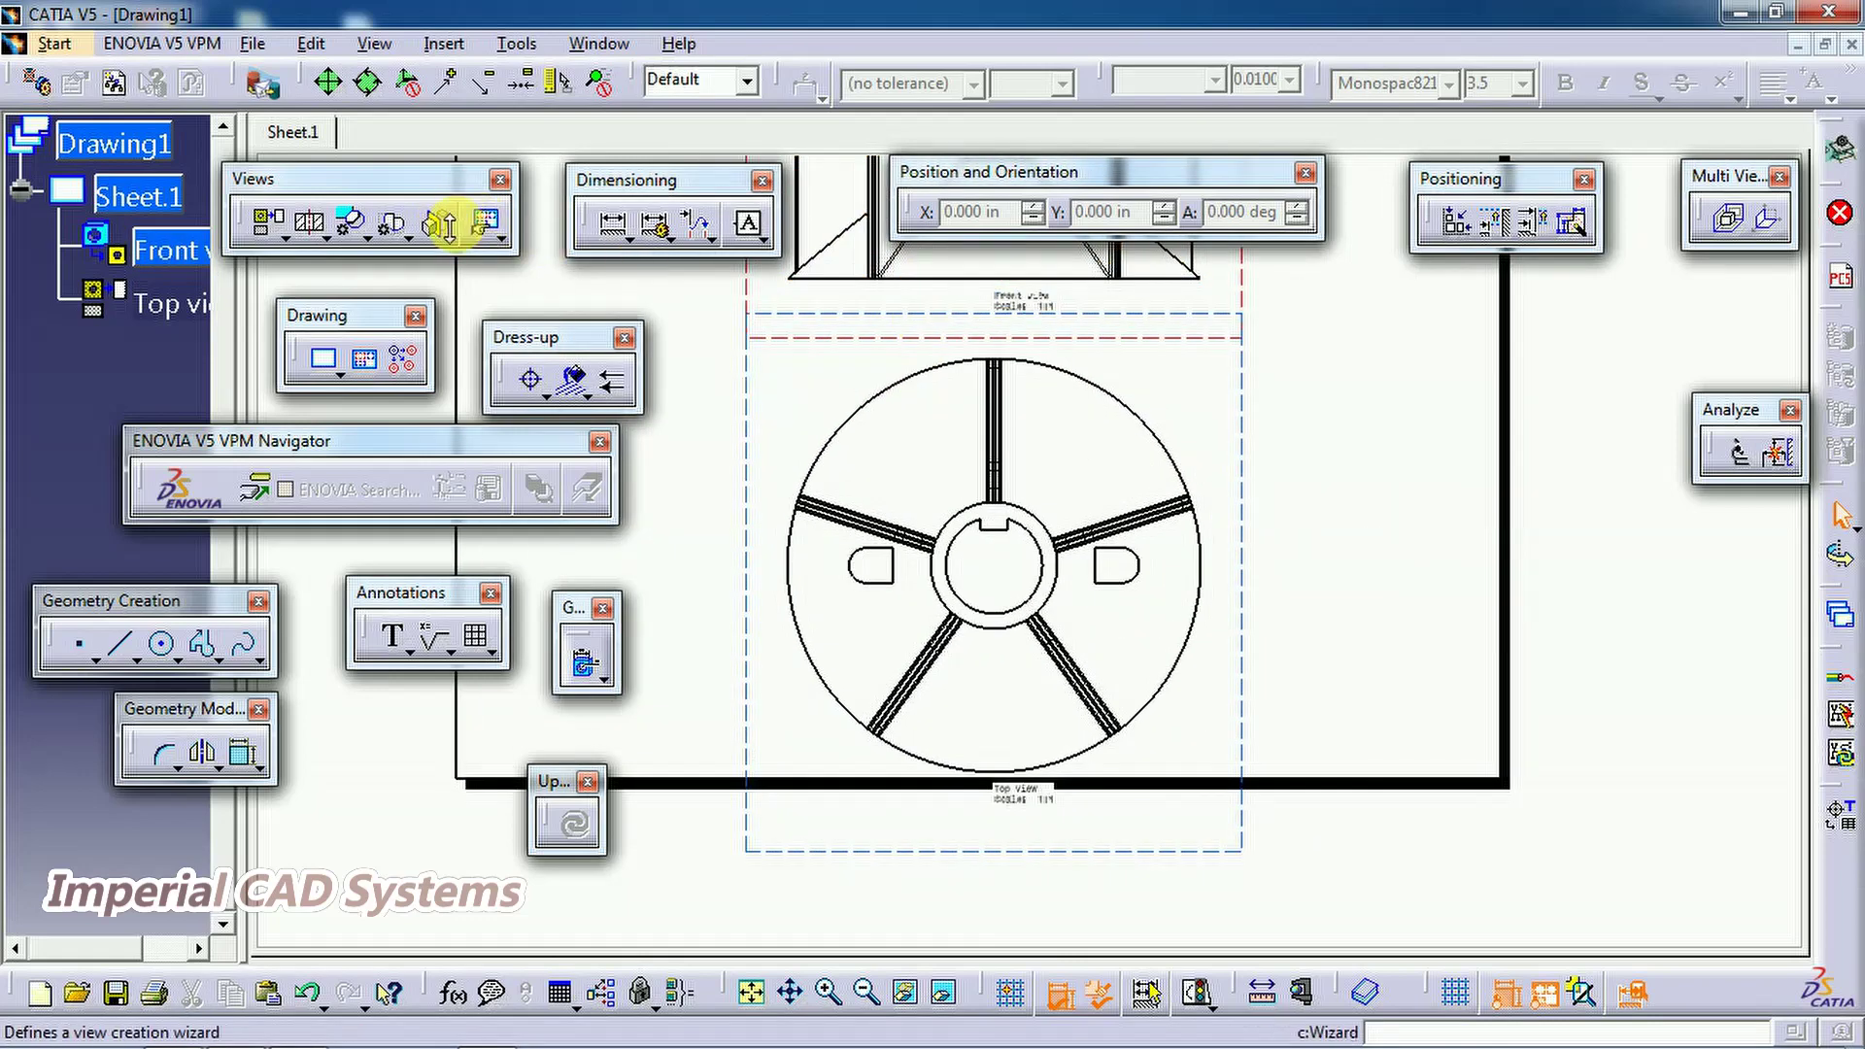
{"action": "right_click", "coordinate": [877, 526]}
{"action": "left_click", "coordinate": [928, 580]}
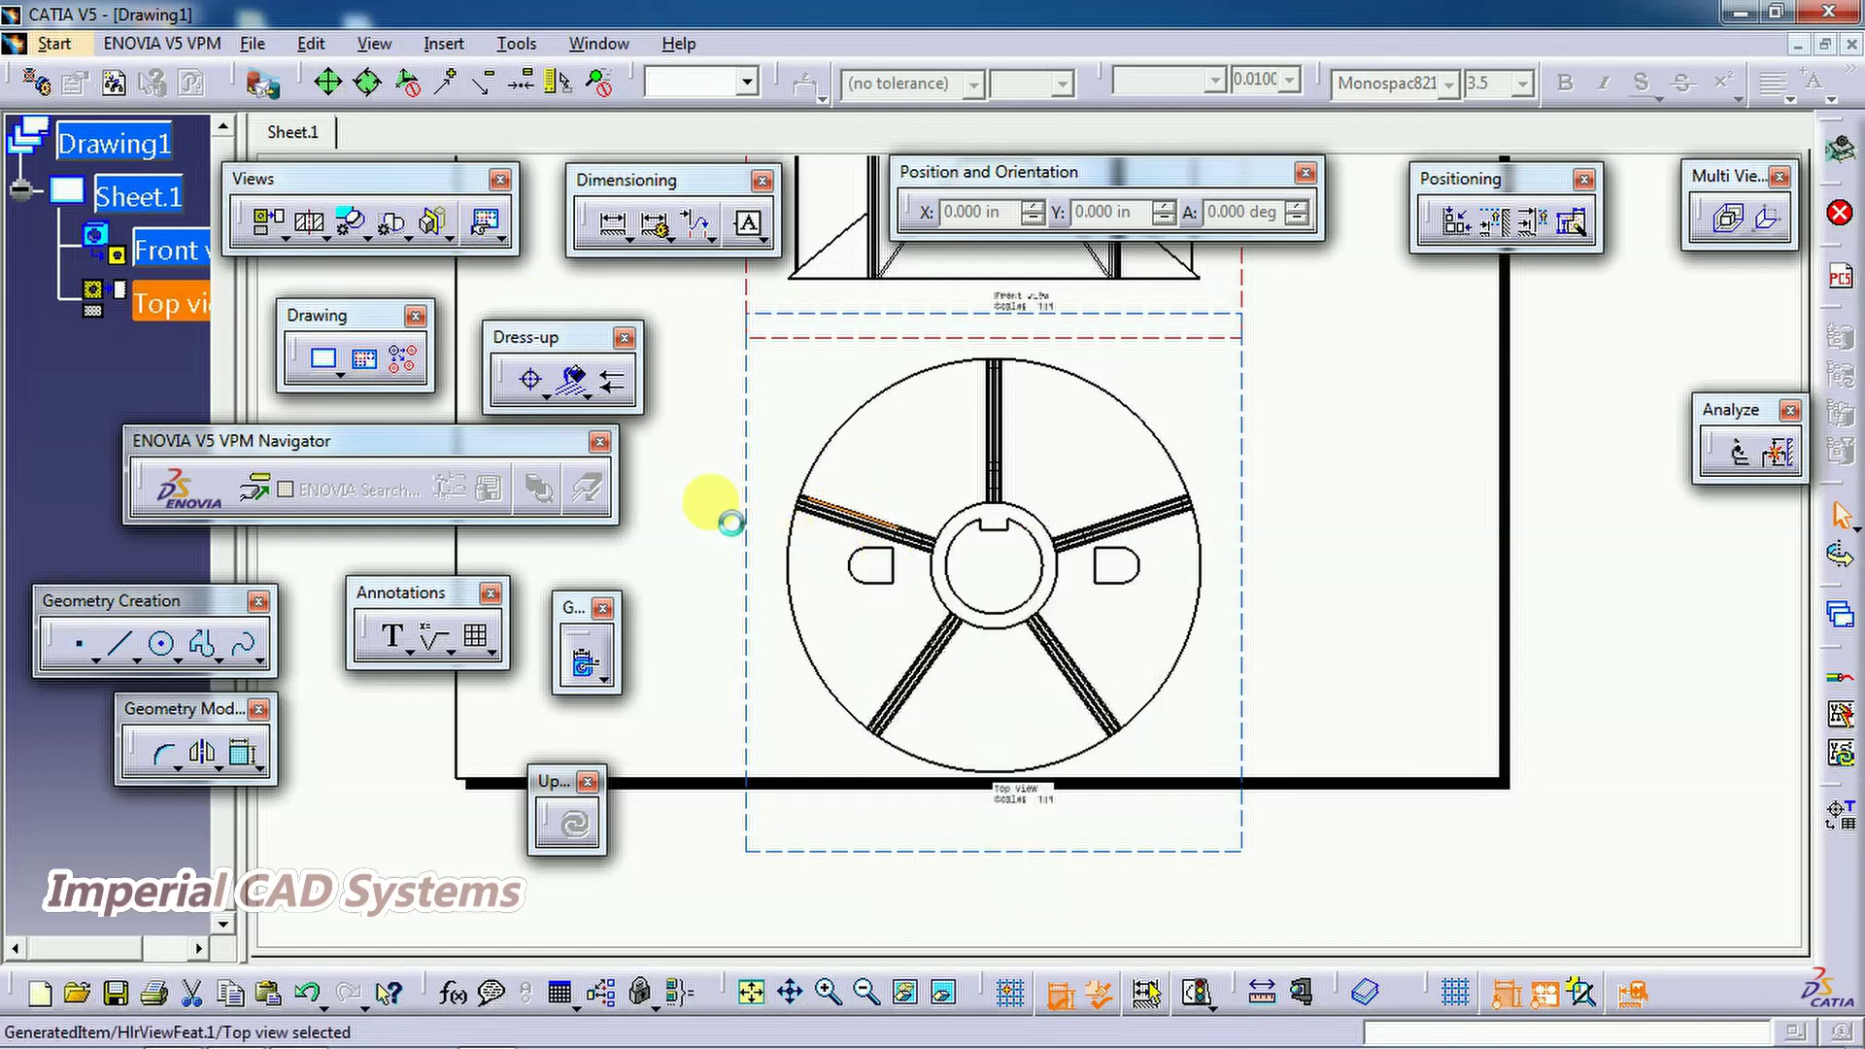
{"action": "middle_click_drag", "start_coordinate": [708, 499], "coordinate": [741, 533]}
{"action": "left_click", "coordinate": [433, 223]}
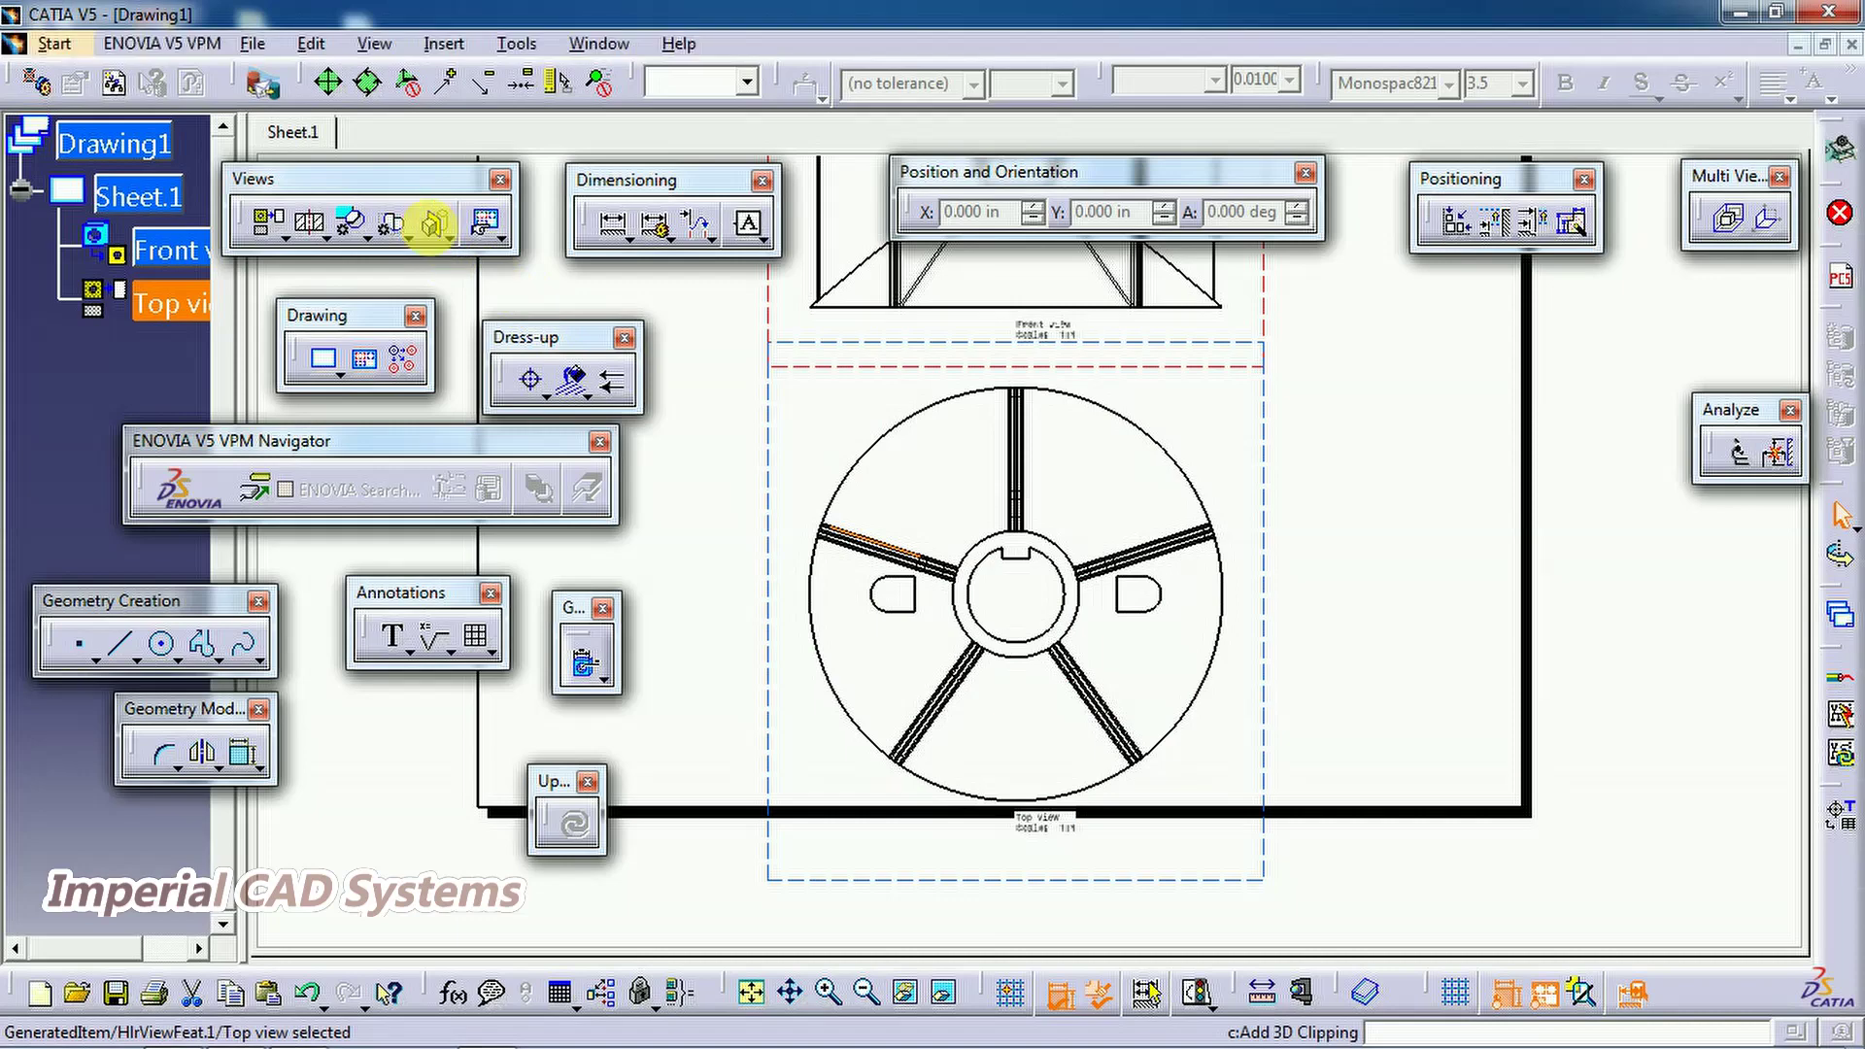
{"action": "left_click_drag", "start_coordinate": [504, 331], "coordinate": [616, 271]}
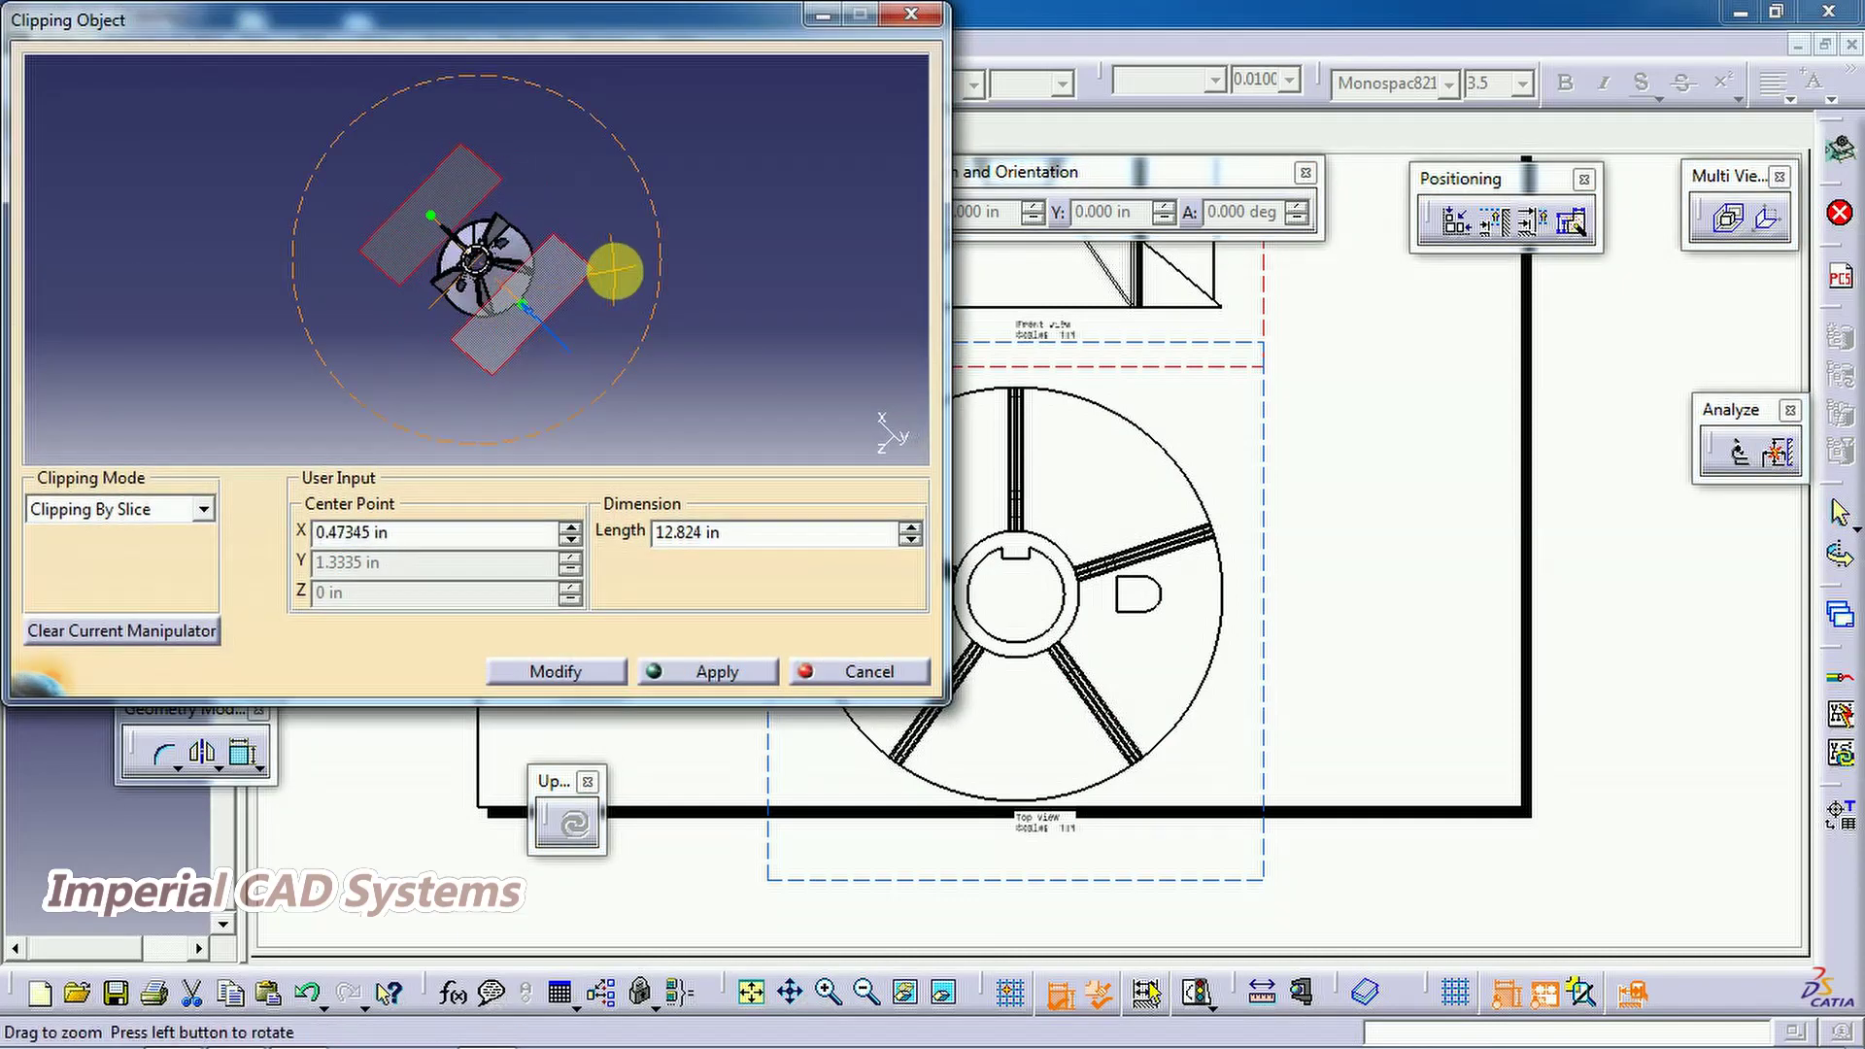
{"action": "middle_click_drag", "start_coordinate": [1040, 366], "coordinate": [1175, 499]}
{"action": "middle_click_drag", "start_coordinate": [549, 308], "coordinate": [599, 299]}
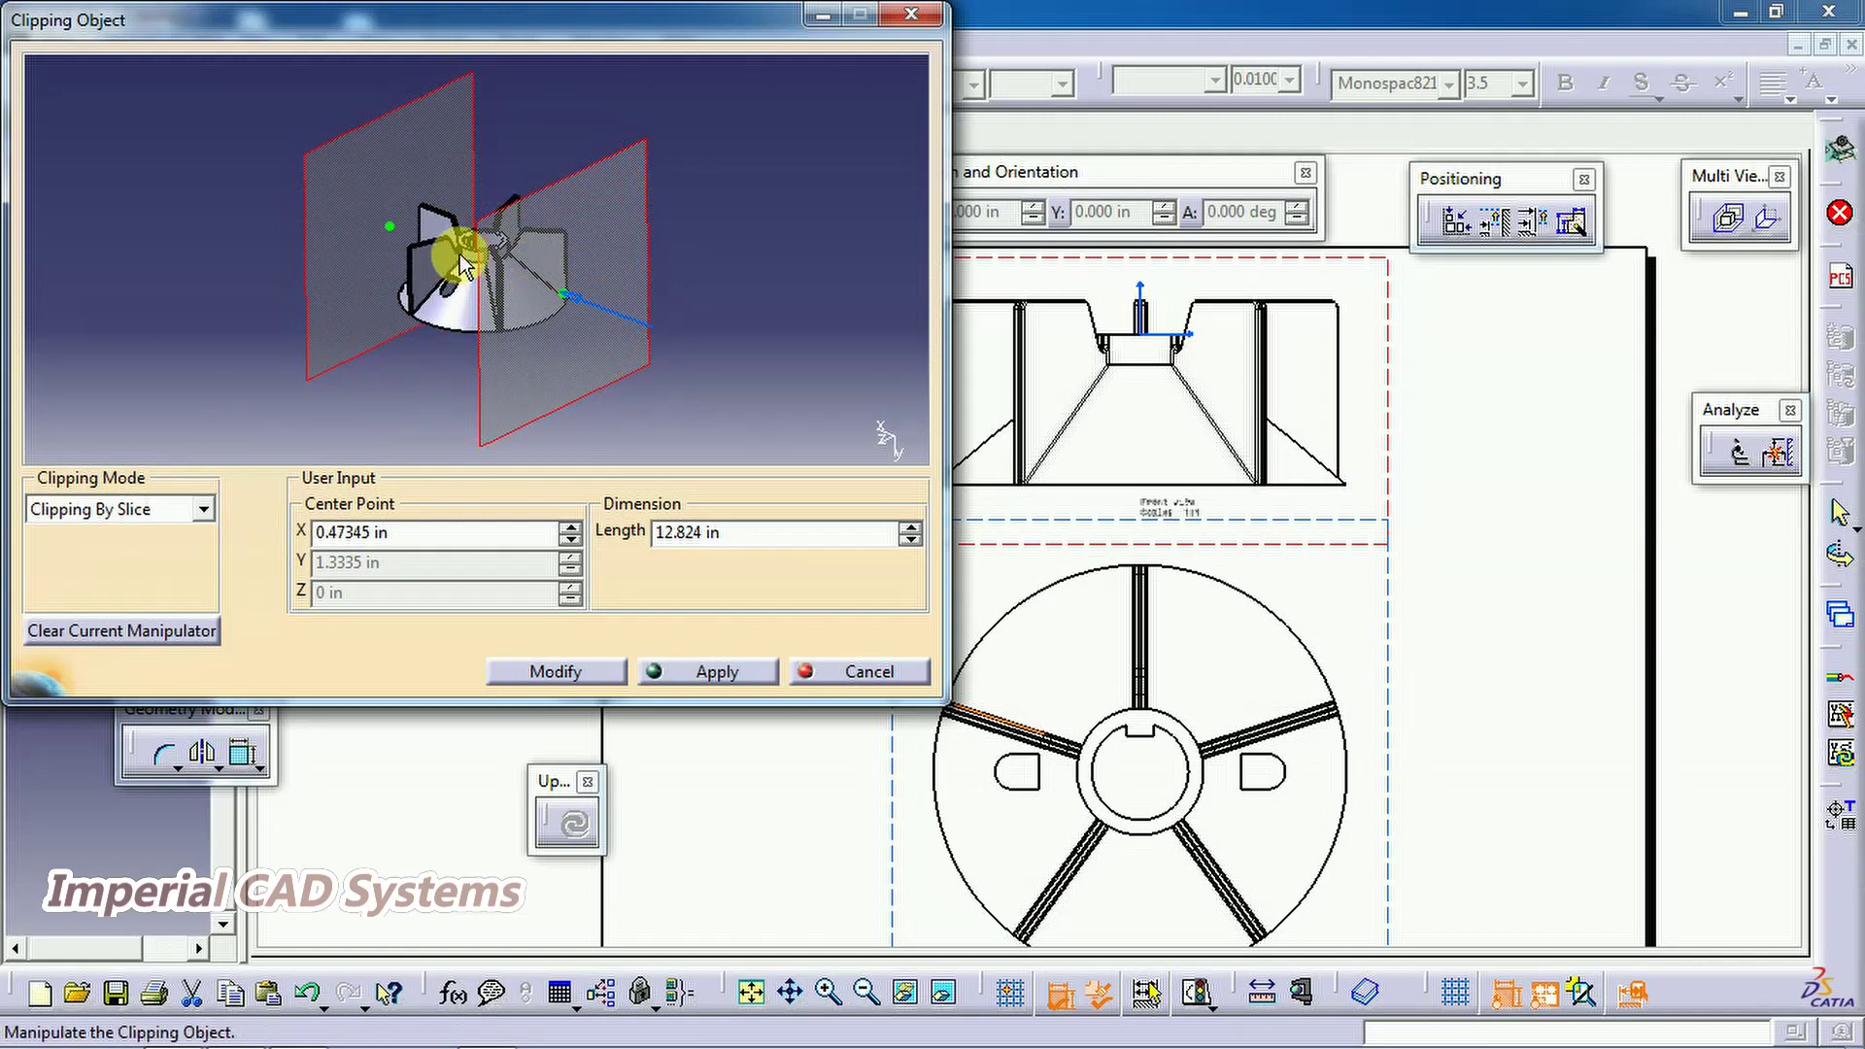
{"action": "middle_click_drag", "start_coordinate": [424, 250], "coordinate": [473, 298]}
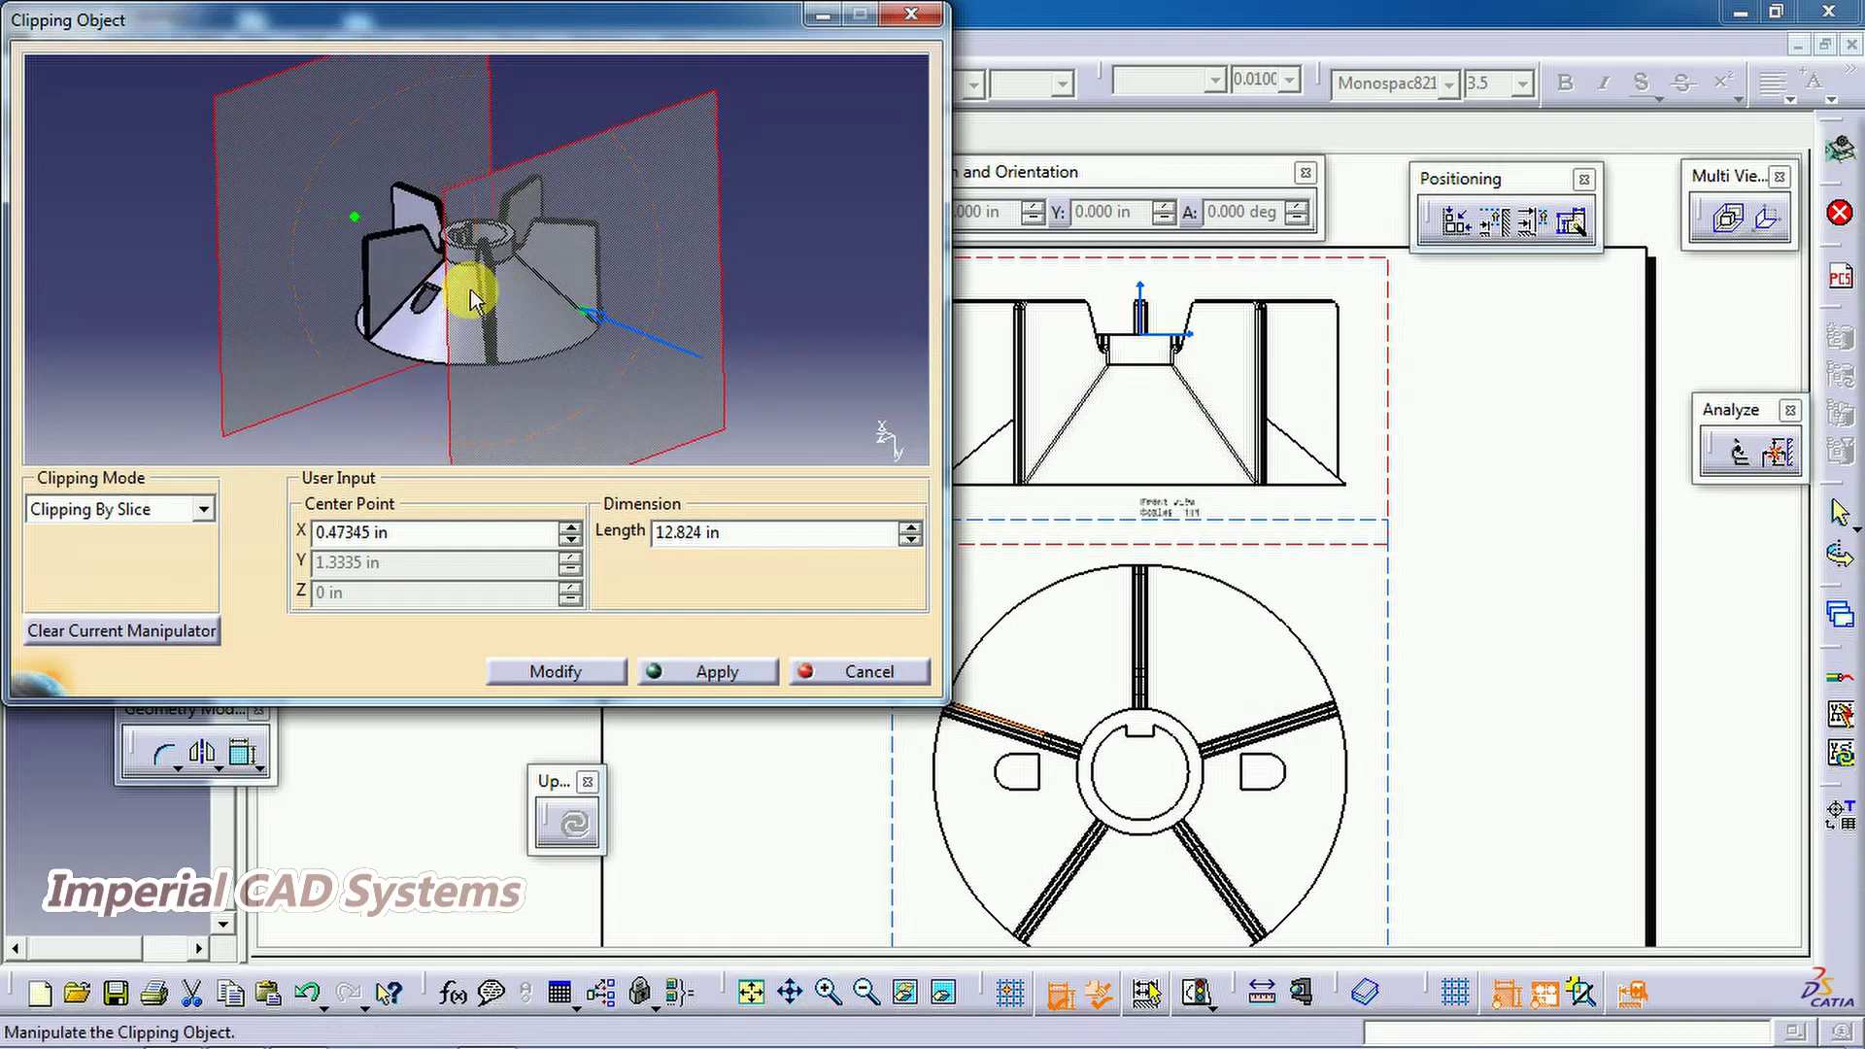
{"action": "left_click", "coordinate": [864, 668]}
Make the fan's top view the active view
{"action": "mouse_move", "coordinate": [853, 637]}
{"action": "middle_mouse_down"}
{"action": "mouse_move", "coordinate": [738, 479]}
{"action": "mouse_move", "coordinate": [743, 515]}
{"action": "middle_mouse_up"}
{"action": "left_click", "coordinate": [1155, 609]}
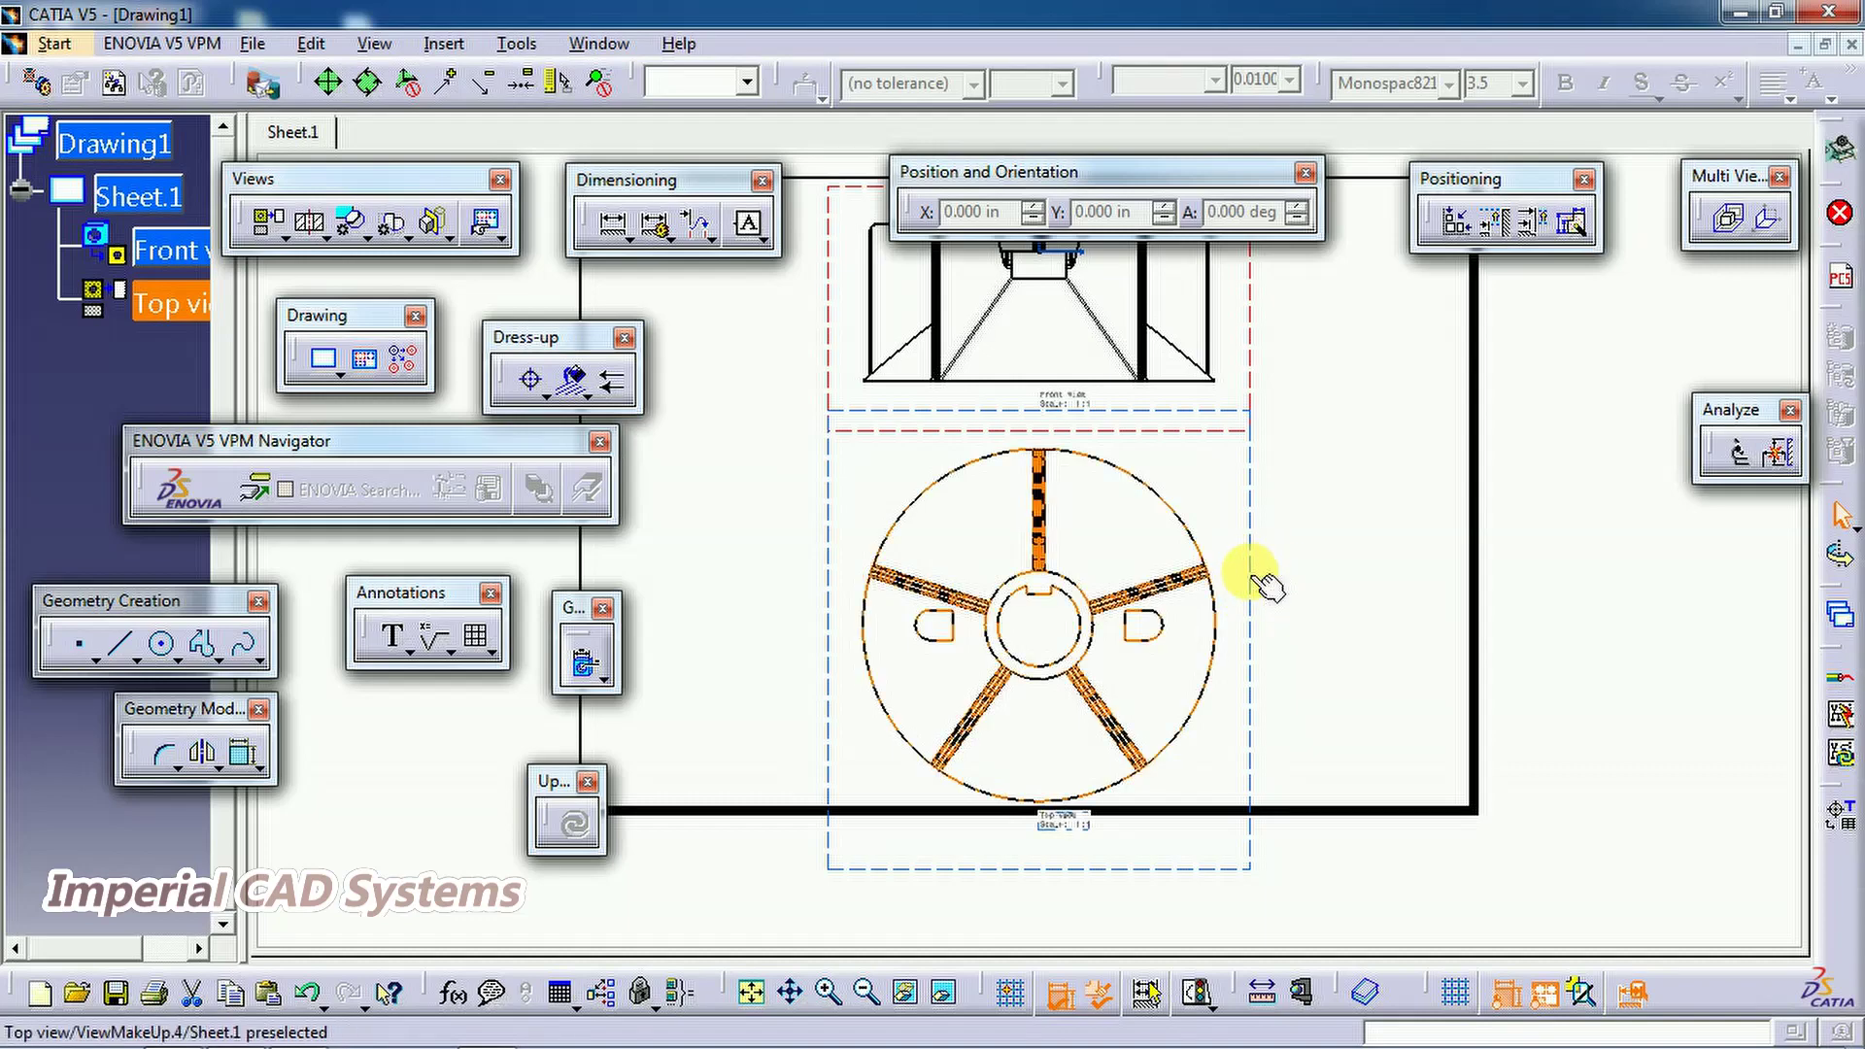
{"action": "double_click", "coordinate": [1263, 589]}
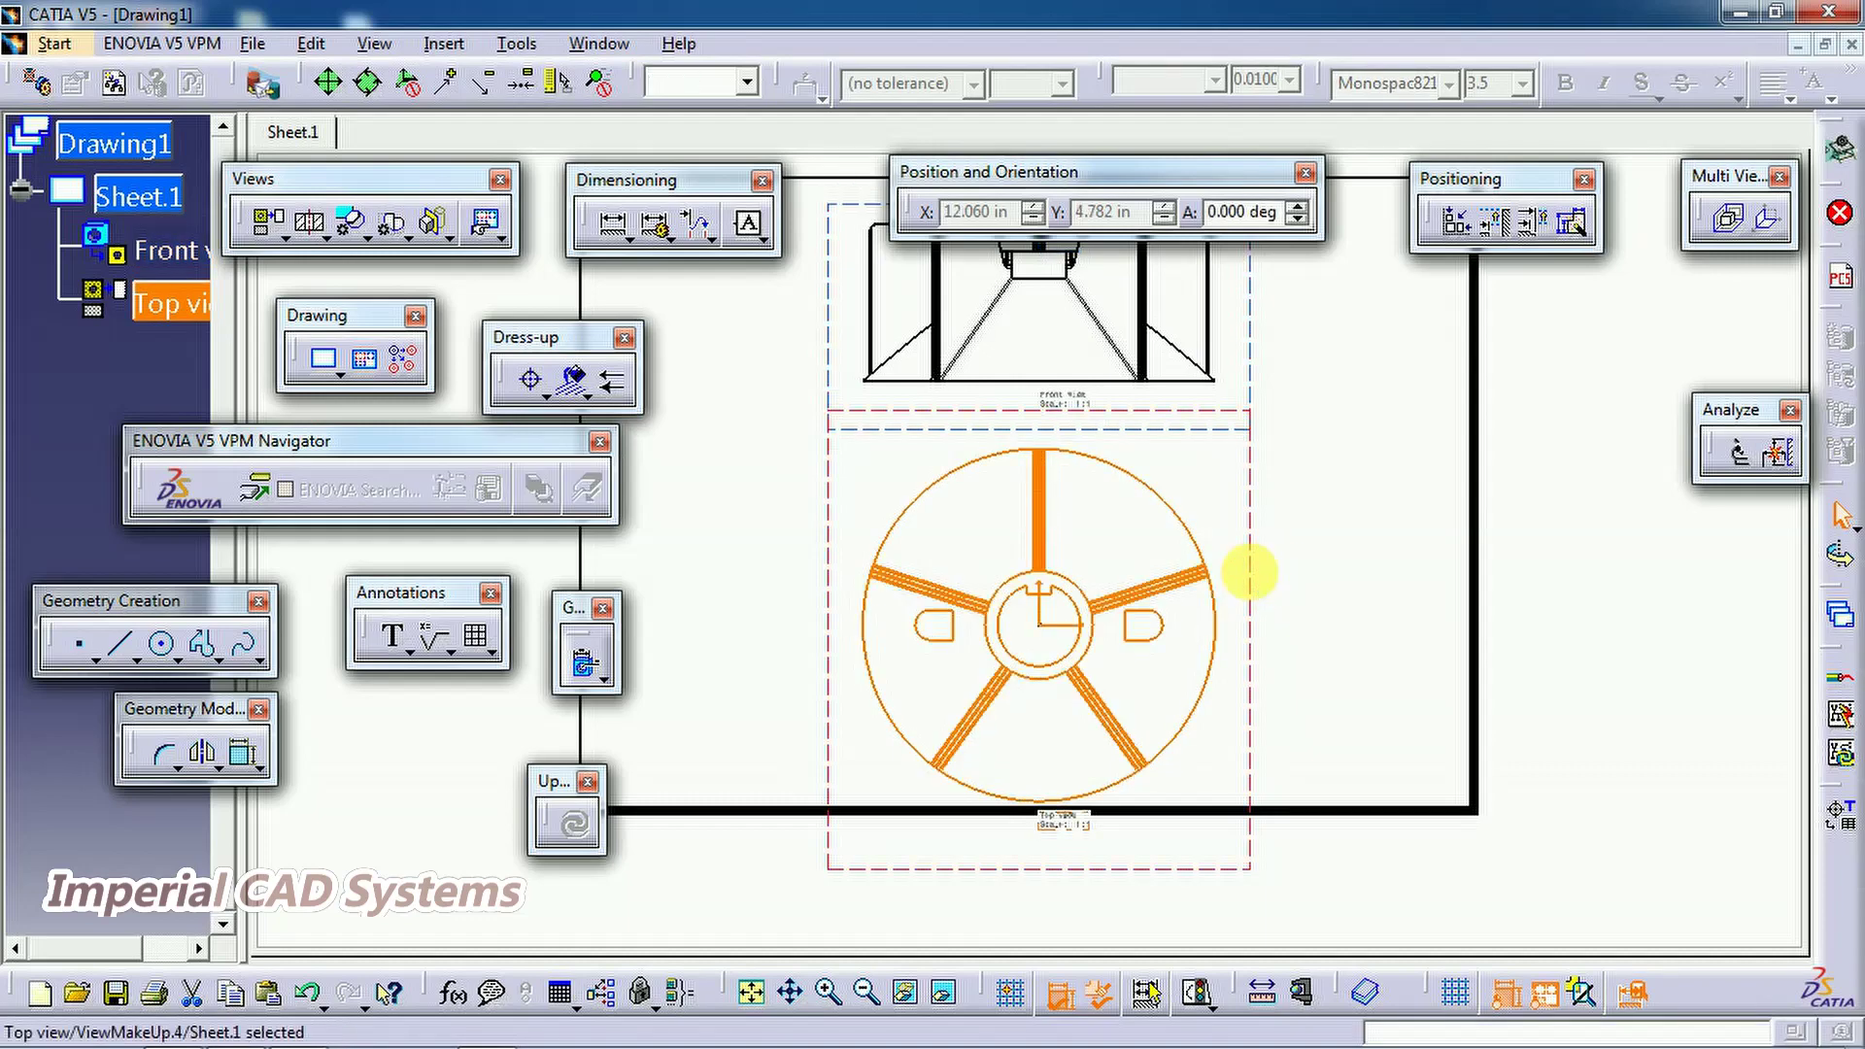
{"action": "left_click", "coordinate": [1325, 591]}
{"action": "mouse_move", "coordinate": [903, 590]}
{"action": "middle_mouse_down", "text": "ctrl"}
{"action": "mouse_move", "coordinate": [761, 645]}
{"action": "mouse_move", "coordinate": [816, 587]}
{"action": "mouse_move", "coordinate": [836, 667]}
{"action": "mouse_move", "coordinate": [964, 554]}
{"action": "middle_mouse_up", "text": "ctrl"}
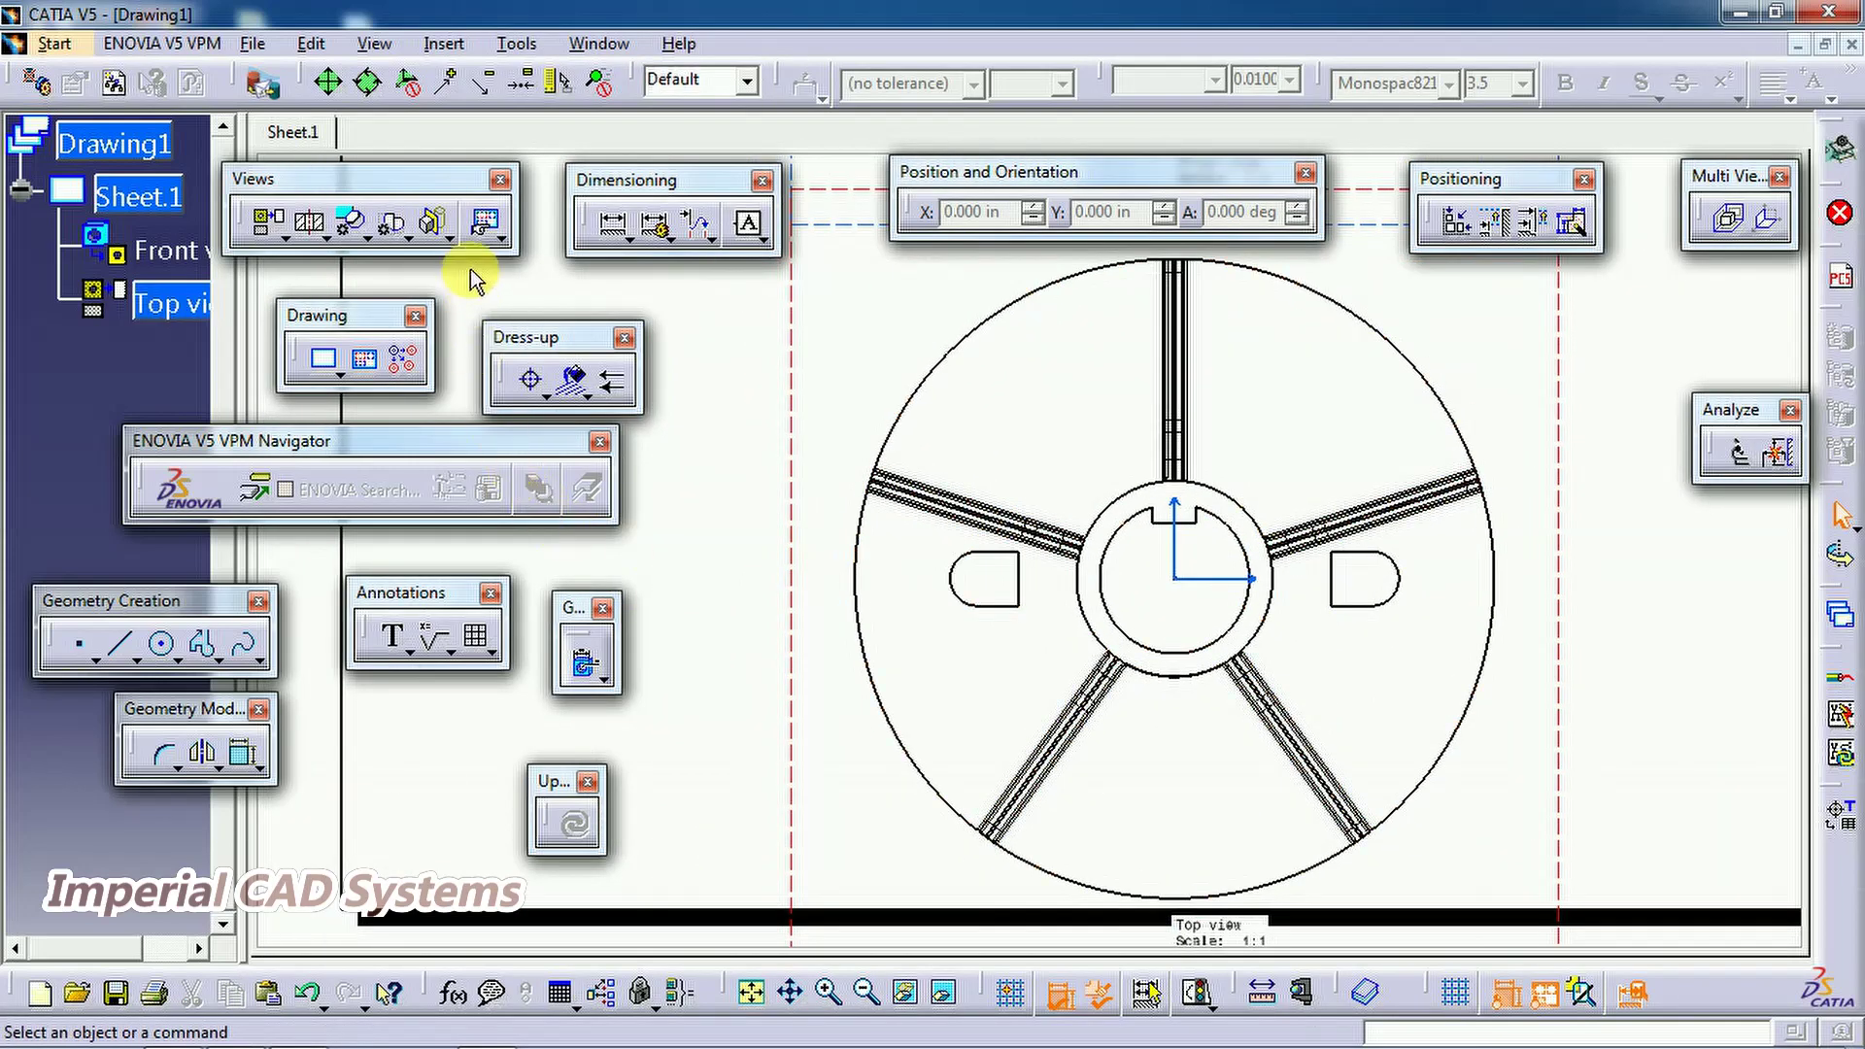
Start a 3D clipping on the top view in Back Clipping Plane mode and apply it with the plane at Y about 1.48 in
{"action": "left_click", "coordinate": [434, 227]}
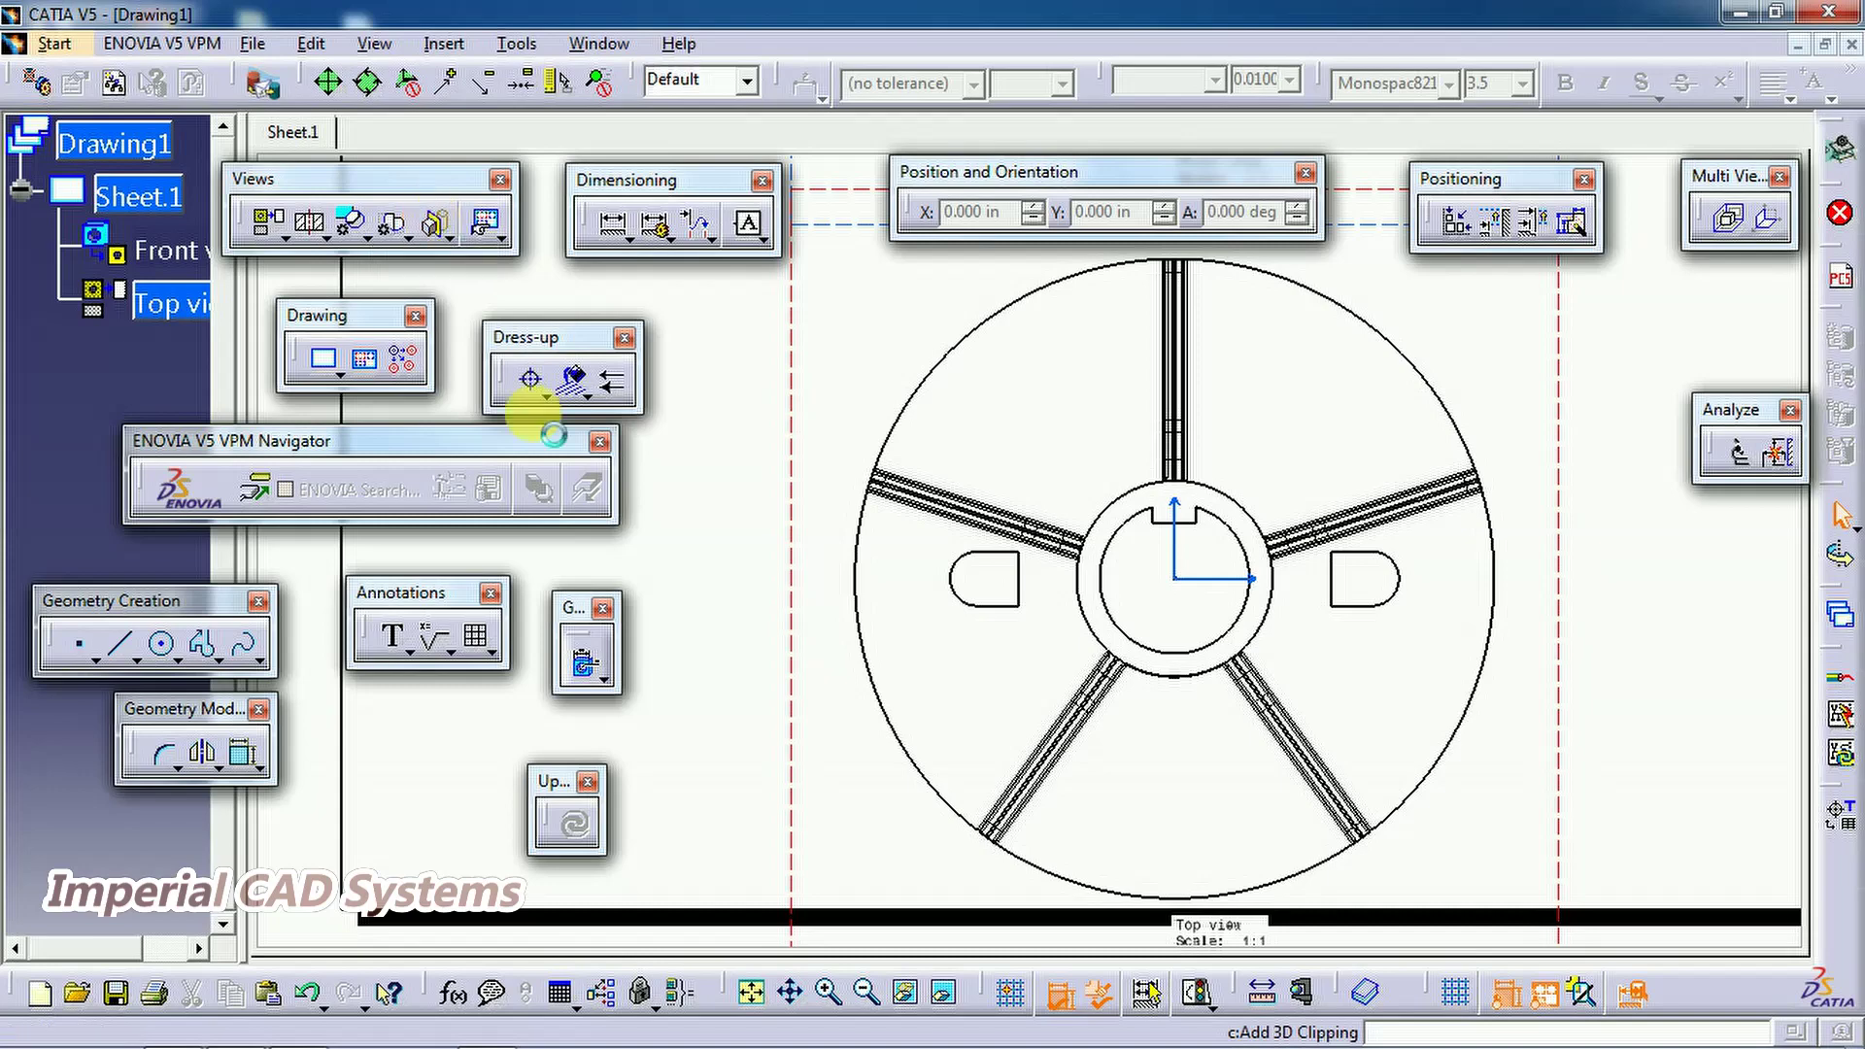
{"action": "middle_click_drag", "start_coordinate": [491, 428], "coordinate": [437, 337]}
{"action": "left_click_drag", "start_coordinate": [414, 330], "coordinate": [542, 365]}
{"action": "middle_click_drag", "start_coordinate": [559, 391], "coordinate": [606, 313]}
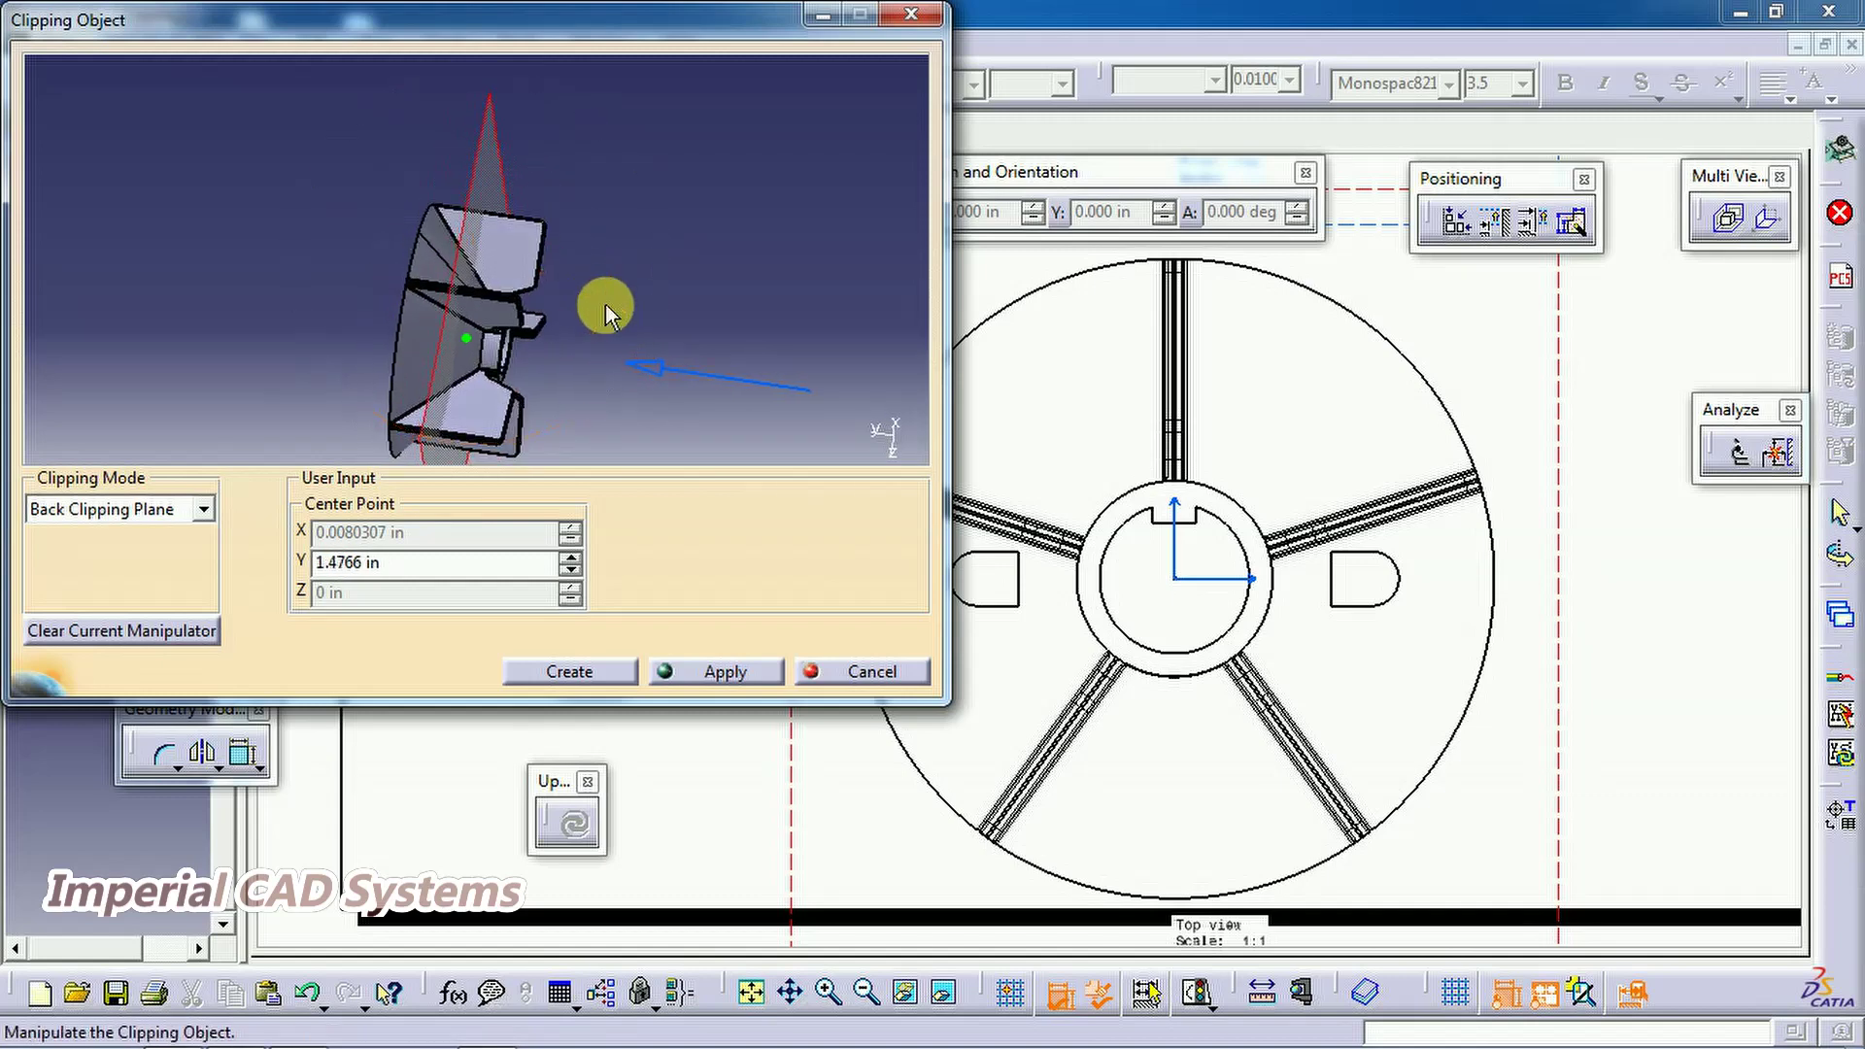
{"action": "left_click", "coordinate": [759, 676]}
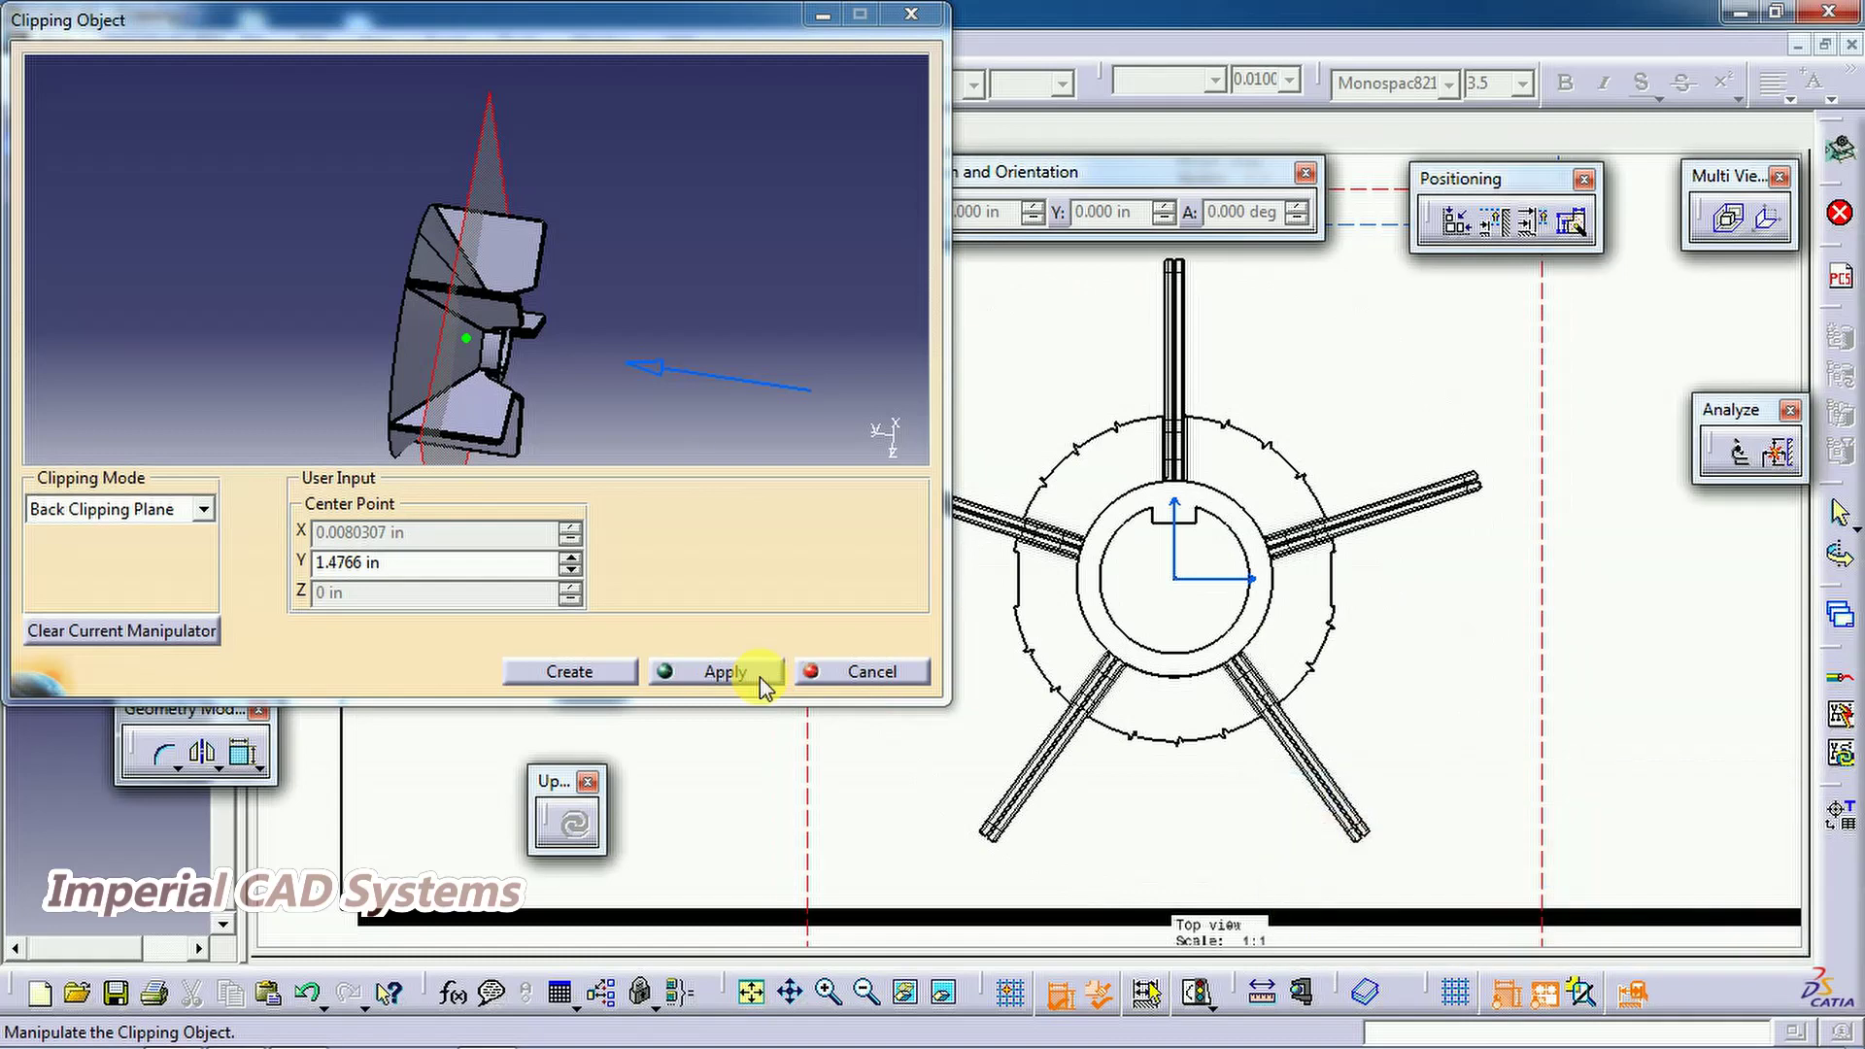
Move the back clipping plane in front of the hub to Y about -0.30 in and apply it to the top view
{"action": "middle_click_drag", "start_coordinate": [479, 260], "coordinate": [457, 313]}
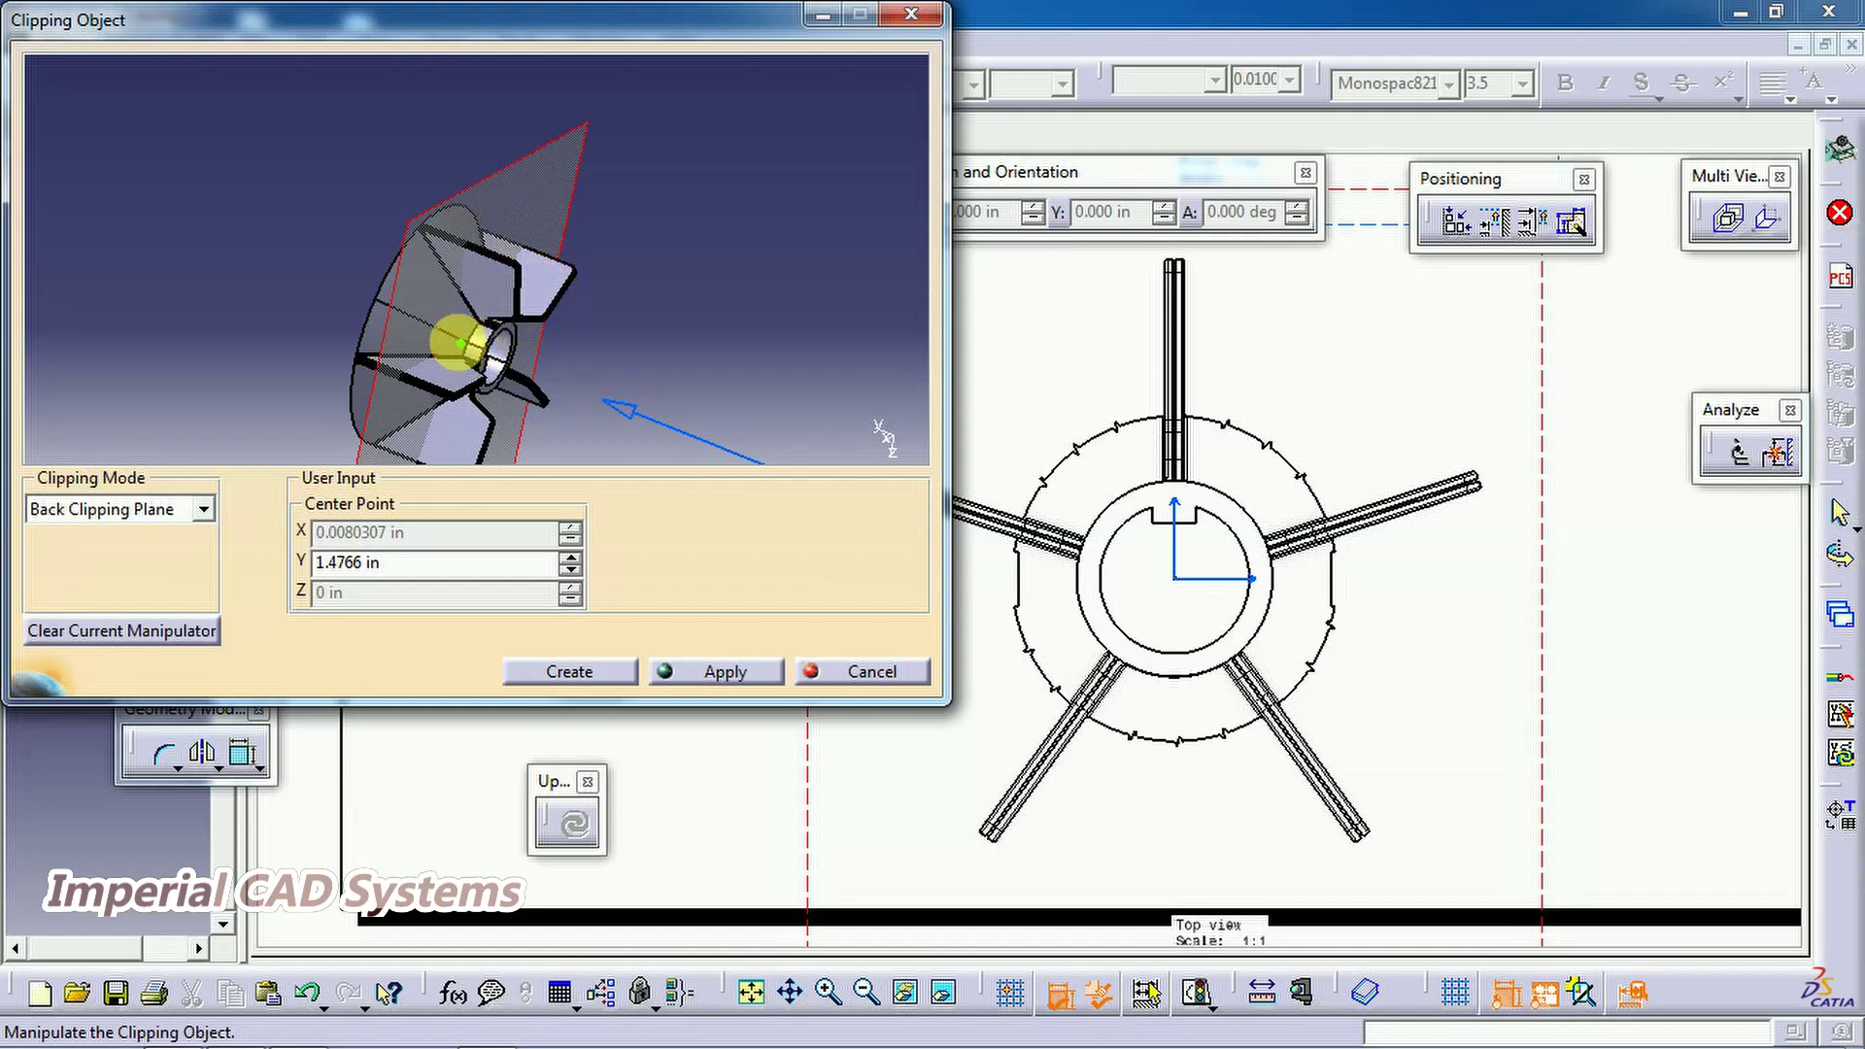
{"action": "left_click_drag", "start_coordinate": [460, 342], "coordinate": [505, 397]}
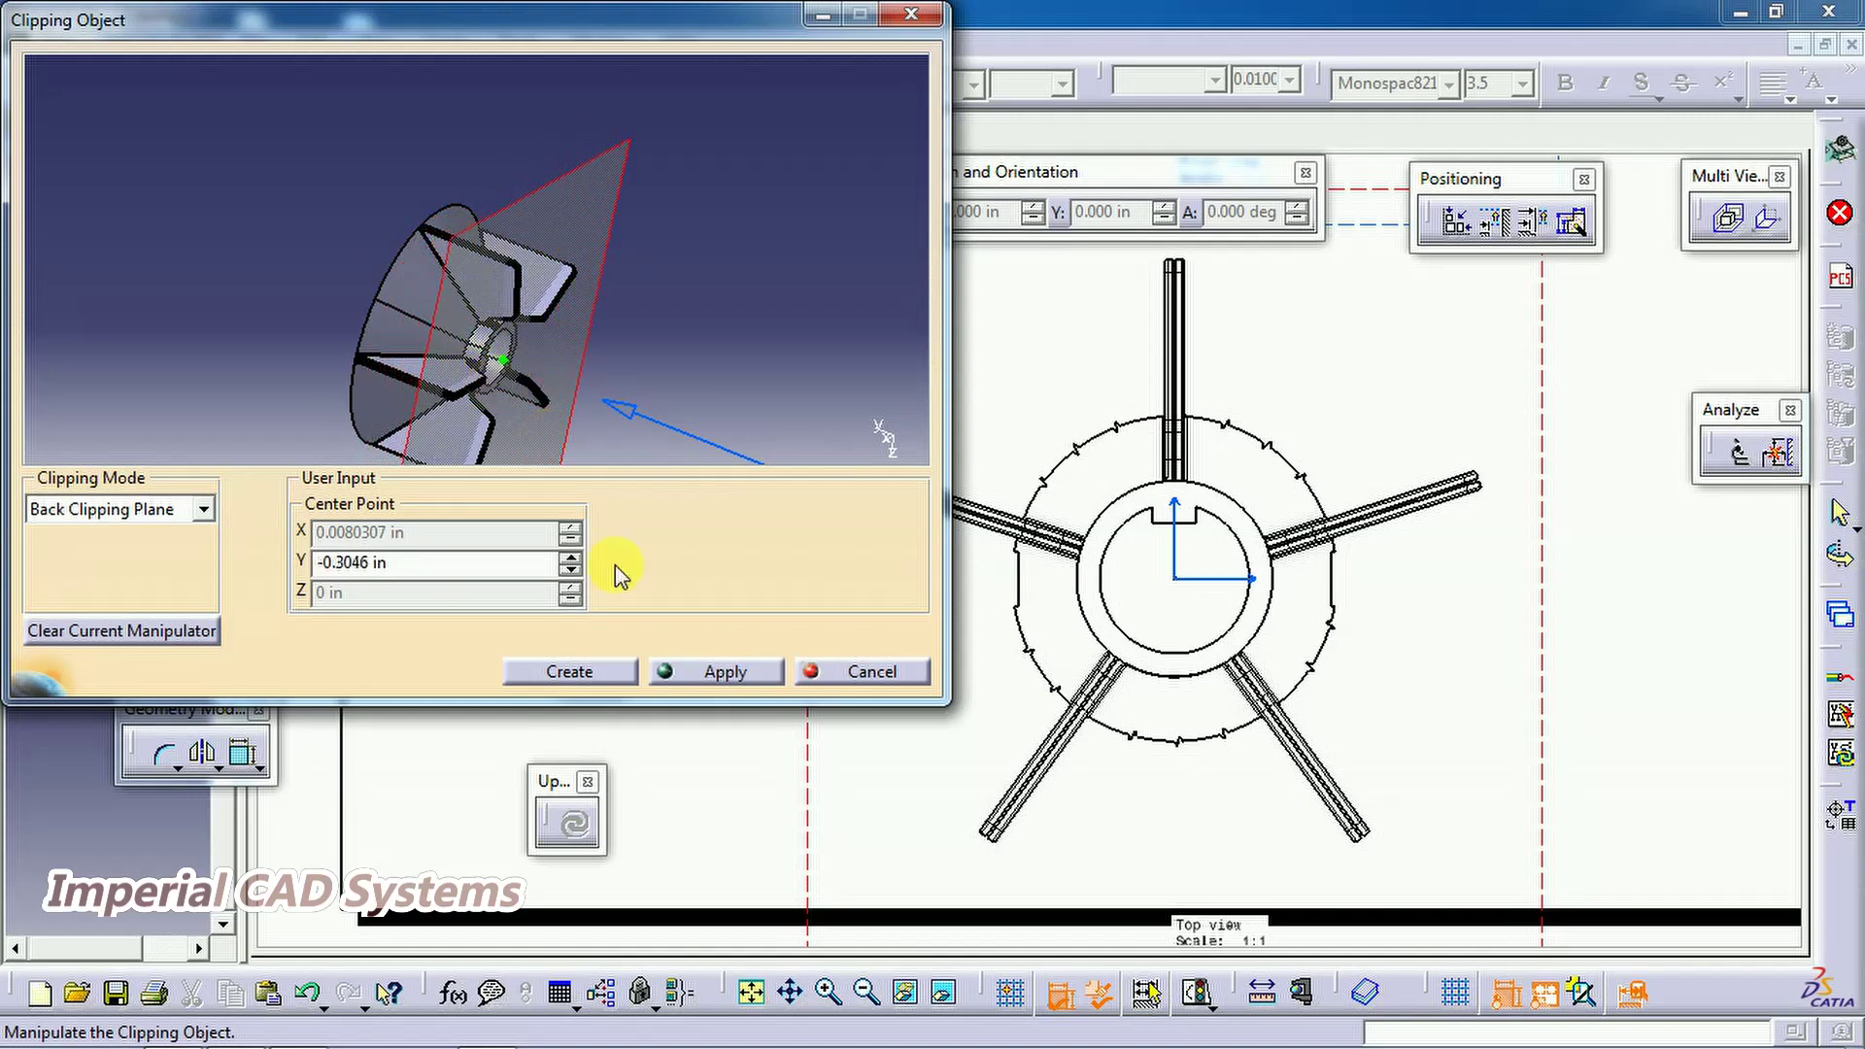
{"action": "left_click", "coordinate": [724, 685]}
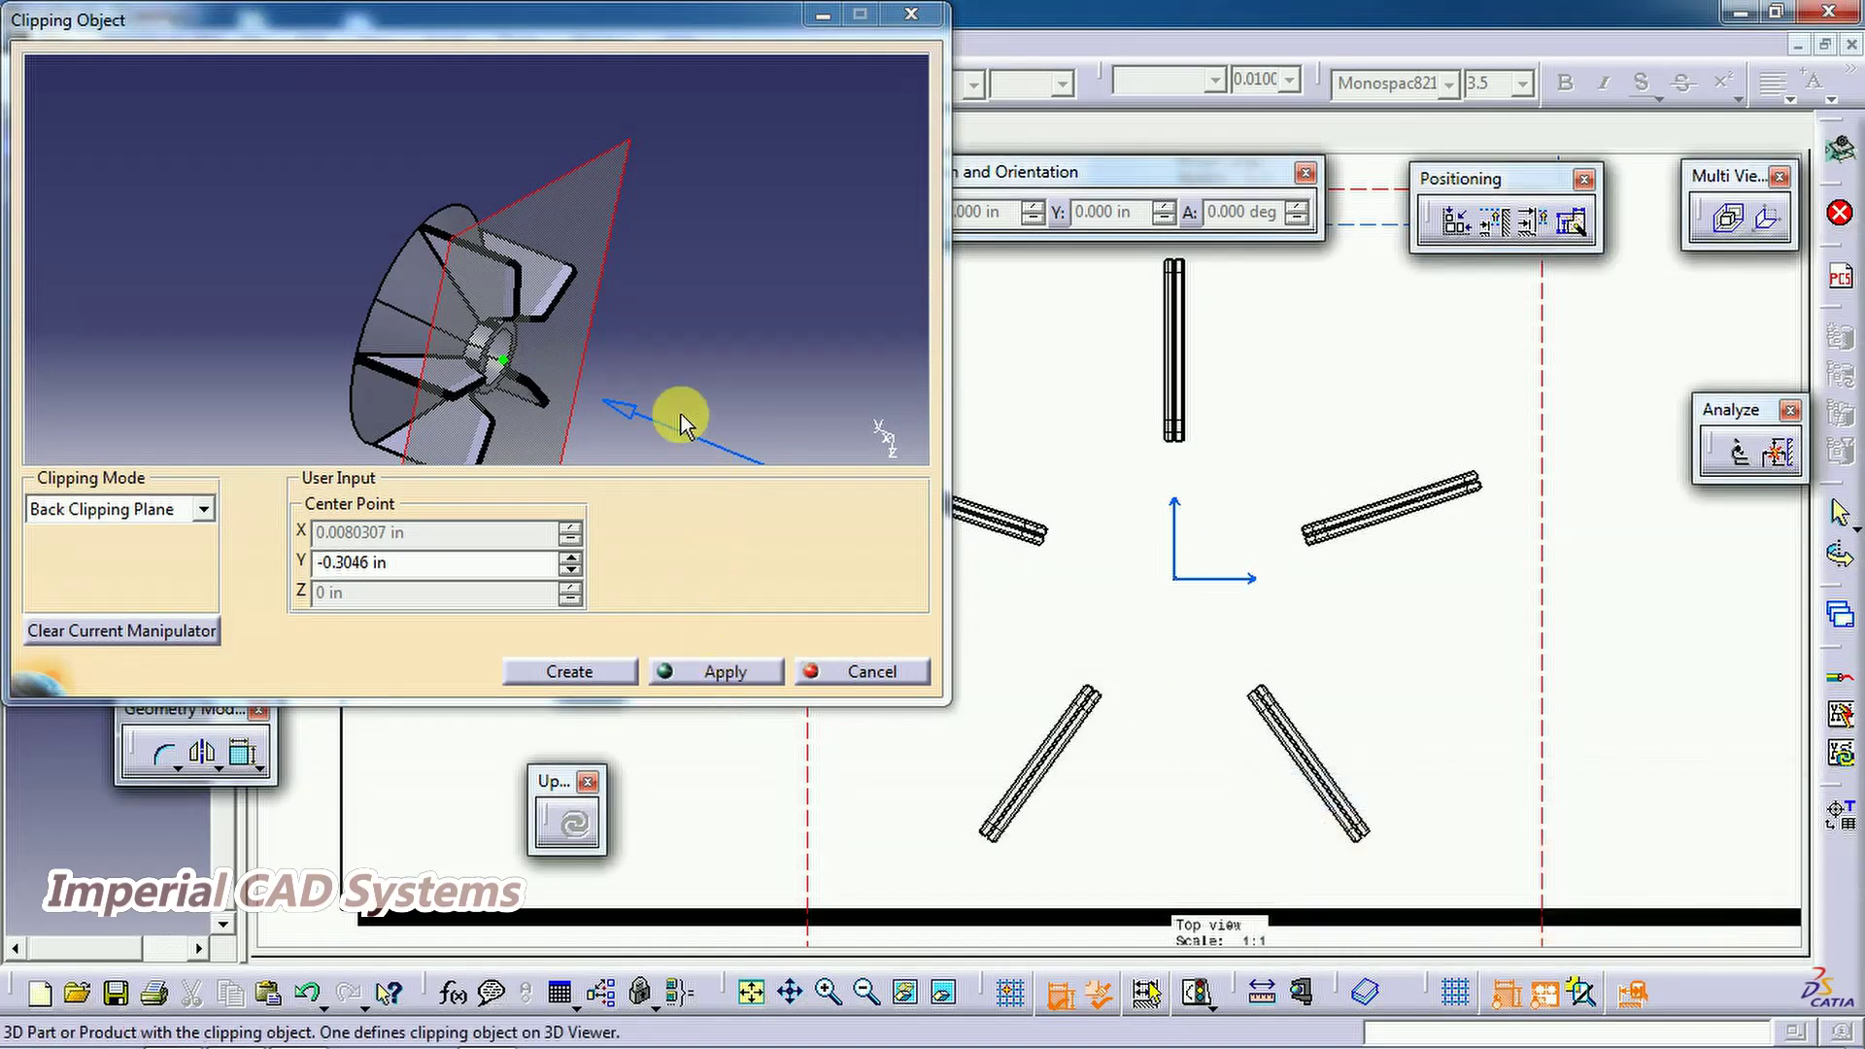
Move the back clipping plane to the fan's base at Y about 5.54 in and apply it to the top view
{"action": "mouse_move", "coordinate": [622, 338]}
{"action": "middle_mouse_down"}
{"action": "mouse_move", "coordinate": [589, 284]}
{"action": "mouse_move", "coordinate": [499, 258]}
{"action": "mouse_move", "coordinate": [446, 274]}
{"action": "mouse_move", "coordinate": [646, 334]}
{"action": "middle_mouse_up"}
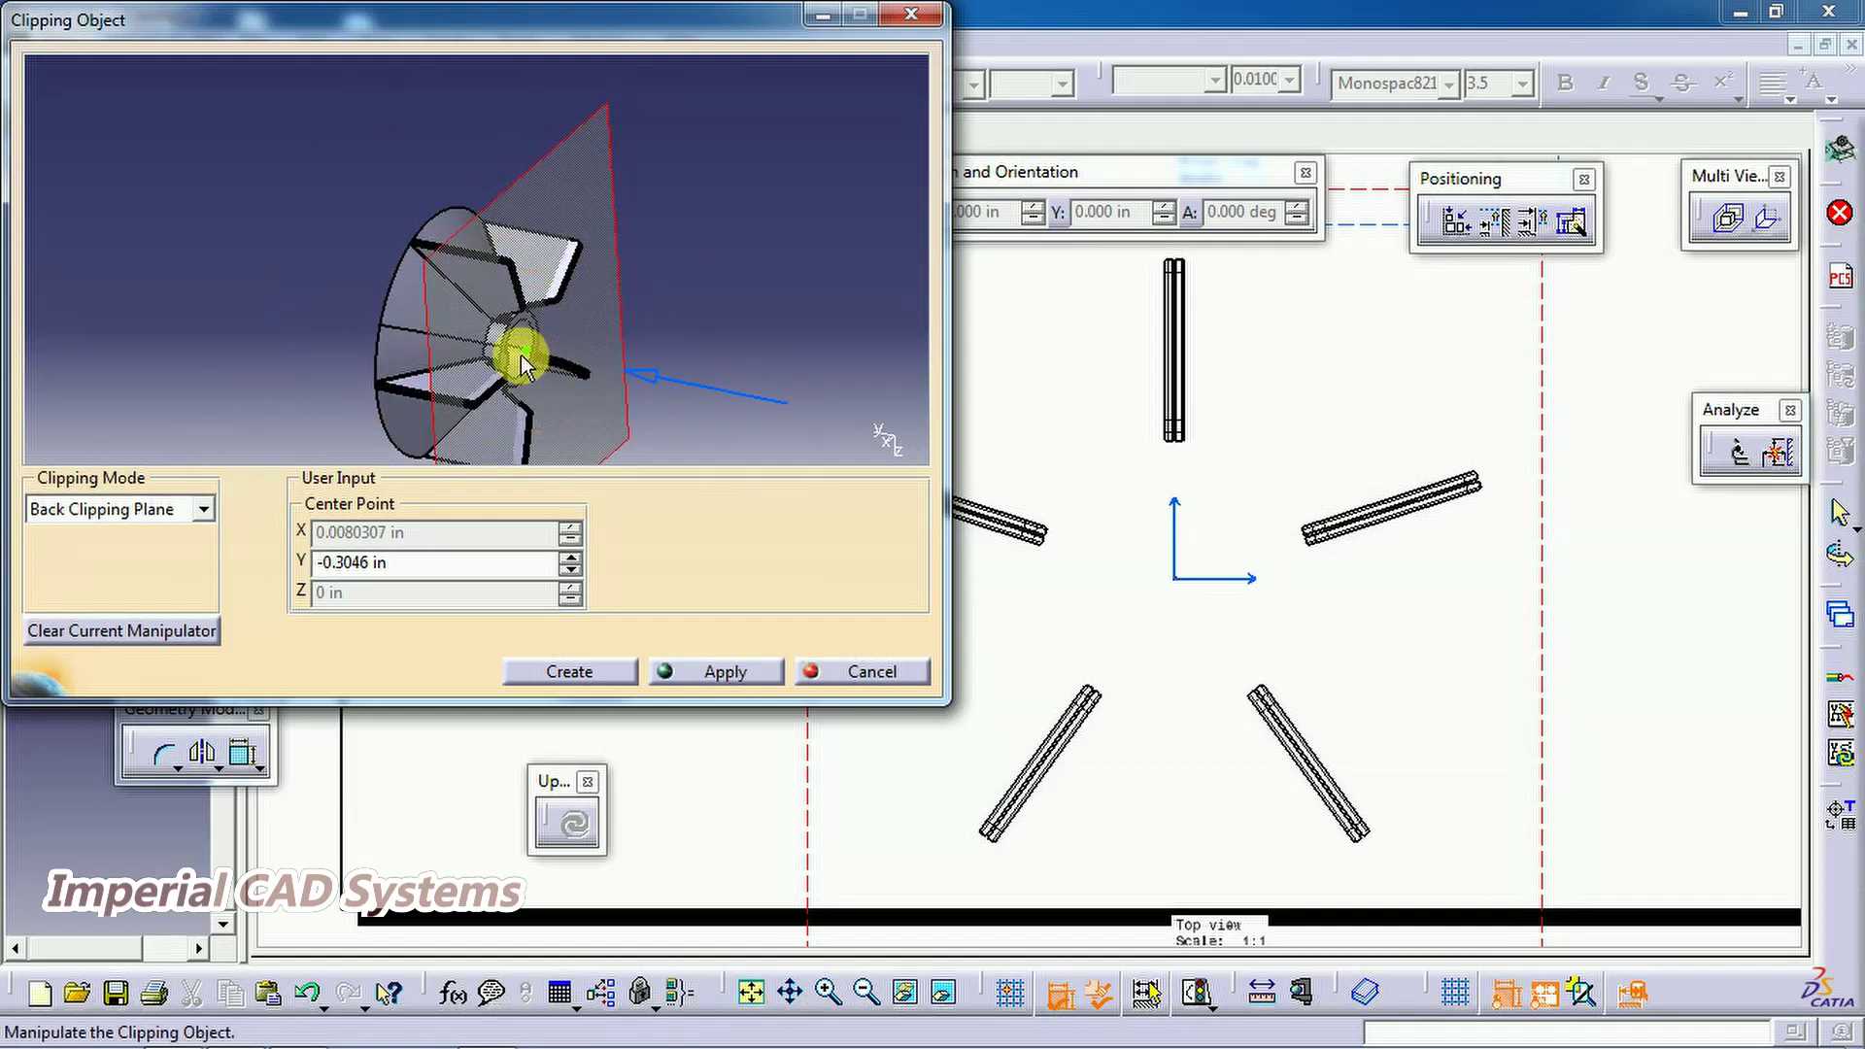
{"action": "left_click_drag", "start_coordinate": [535, 364], "coordinate": [385, 323]}
{"action": "left_click", "coordinate": [710, 673]}
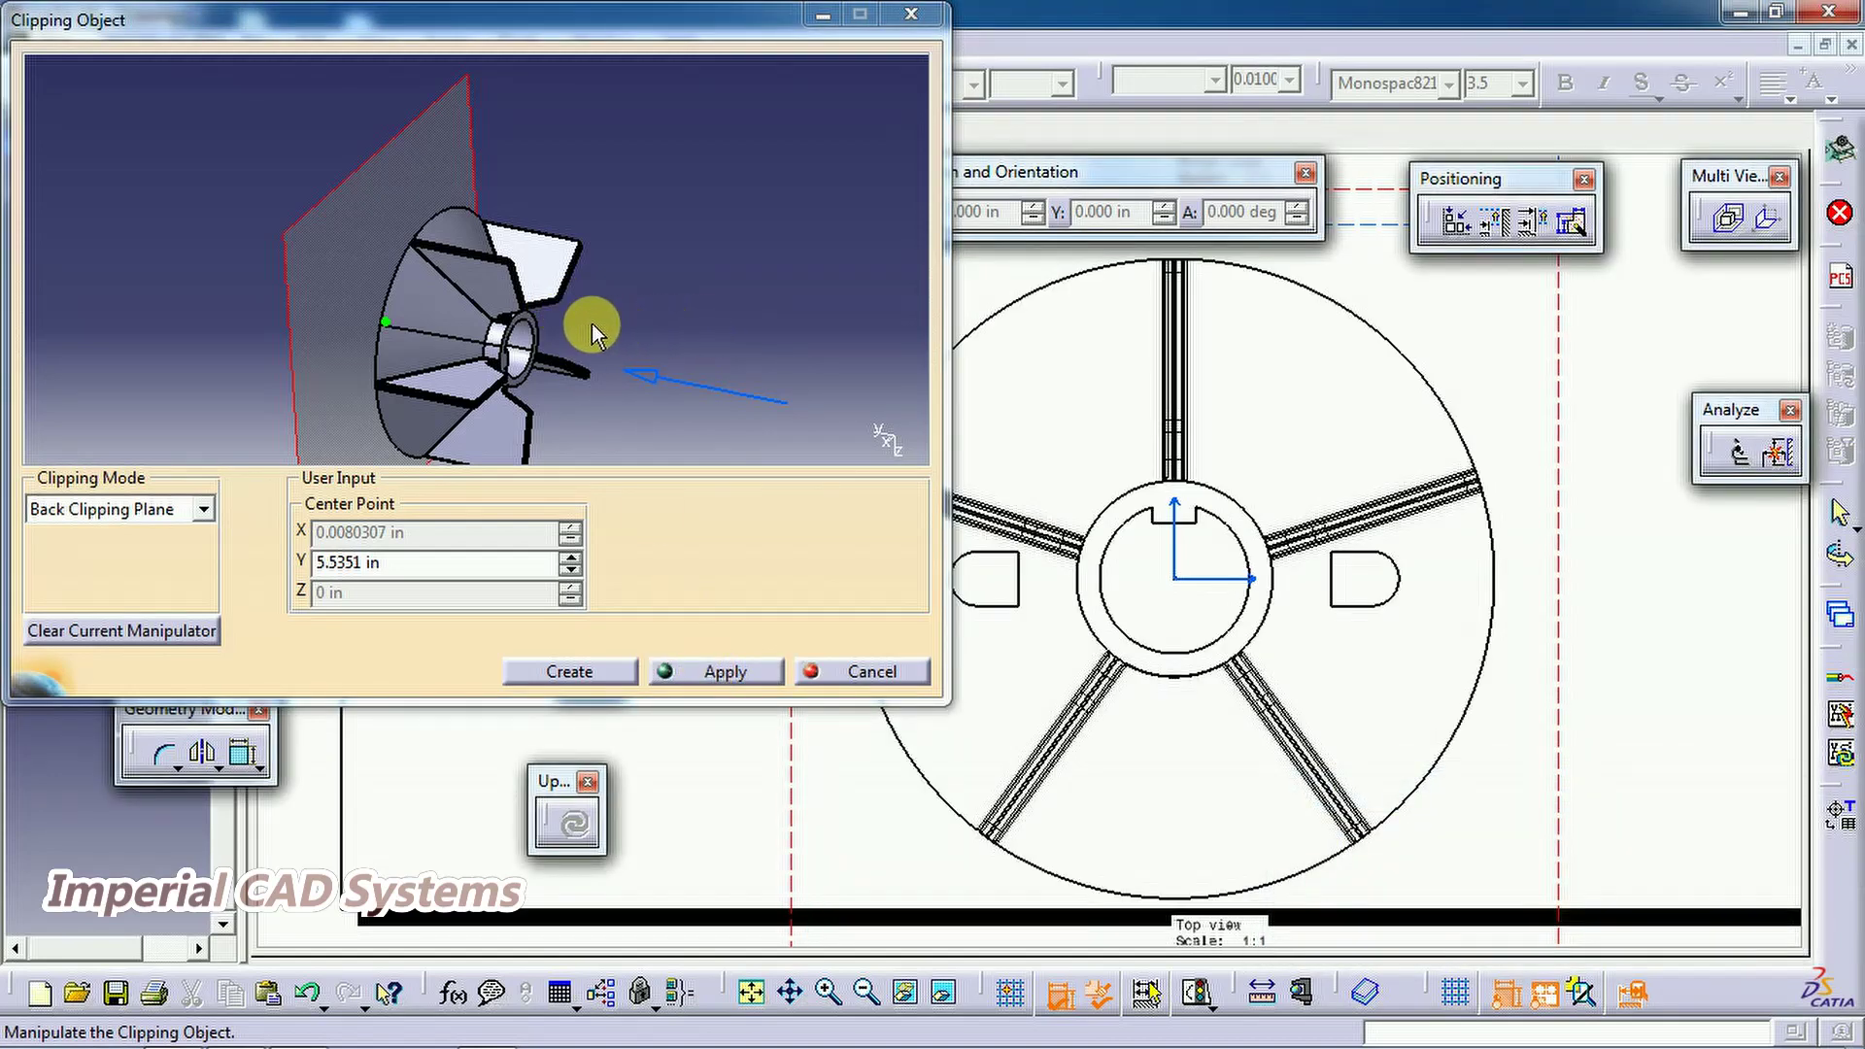
{"action": "mouse_move", "coordinate": [1219, 524]}
{"action": "middle_mouse_down"}
{"action": "mouse_move", "coordinate": [1326, 646]}
{"action": "mouse_move", "coordinate": [1432, 520]}
{"action": "middle_mouse_up"}
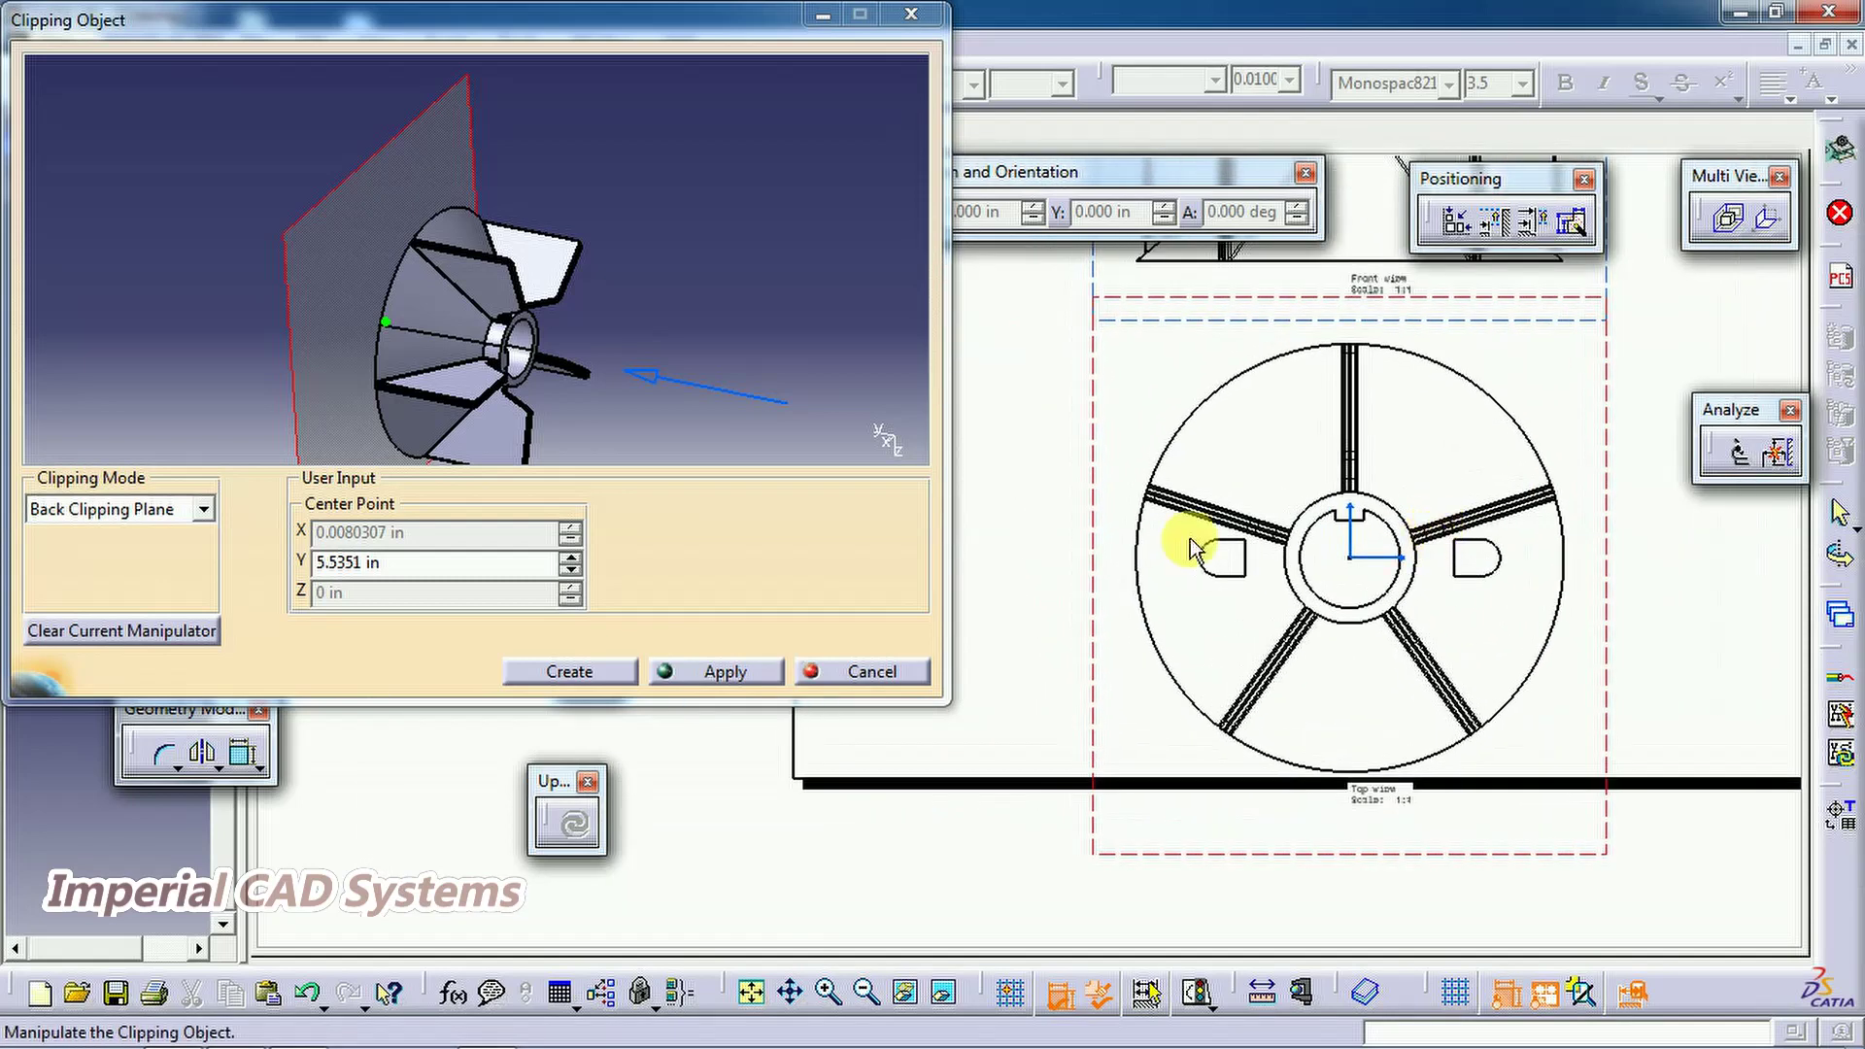
Switch the top view clipping to Clipping By Slice, place the front plane through the blades for a length of about 8.35 in, and apply it
{"action": "left_click", "coordinate": [204, 509]}
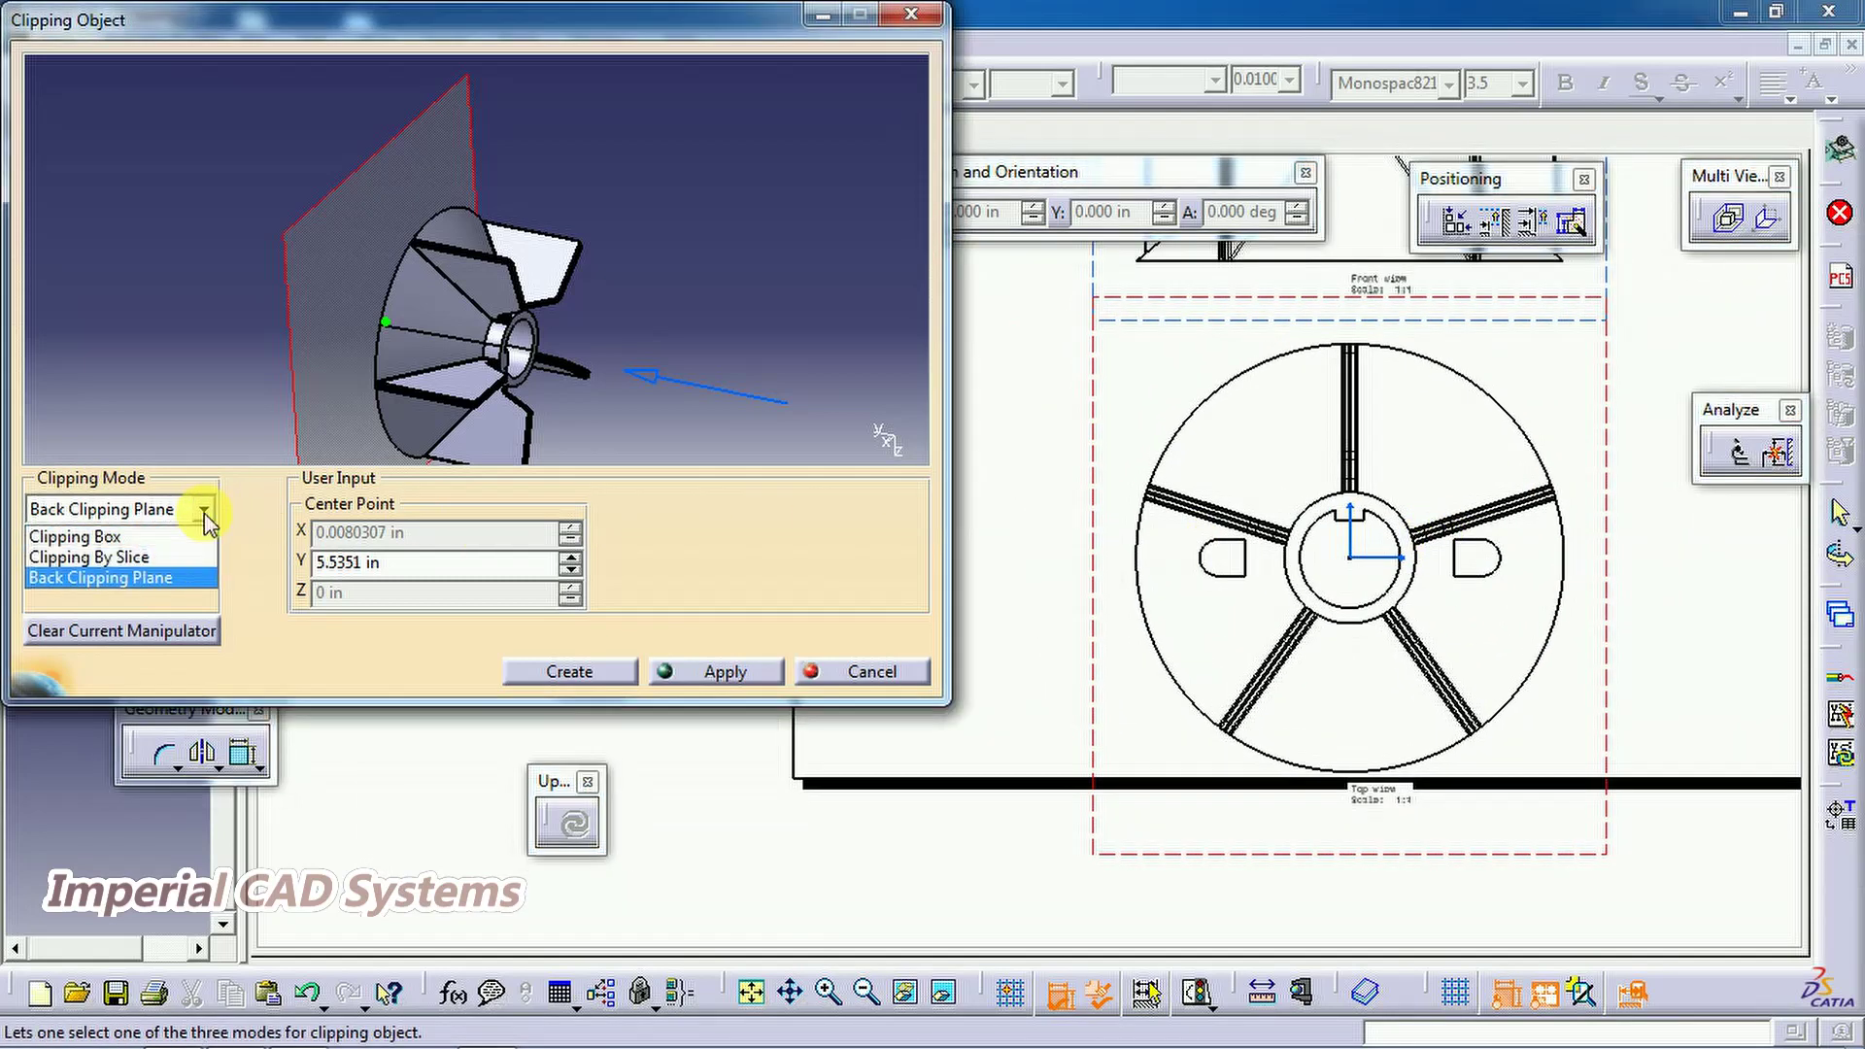
{"action": "left_click", "coordinate": [167, 560]}
{"action": "middle_click_drag", "start_coordinate": [664, 344], "coordinate": [627, 330]}
{"action": "left_click_drag", "start_coordinate": [660, 404], "coordinate": [509, 380]}
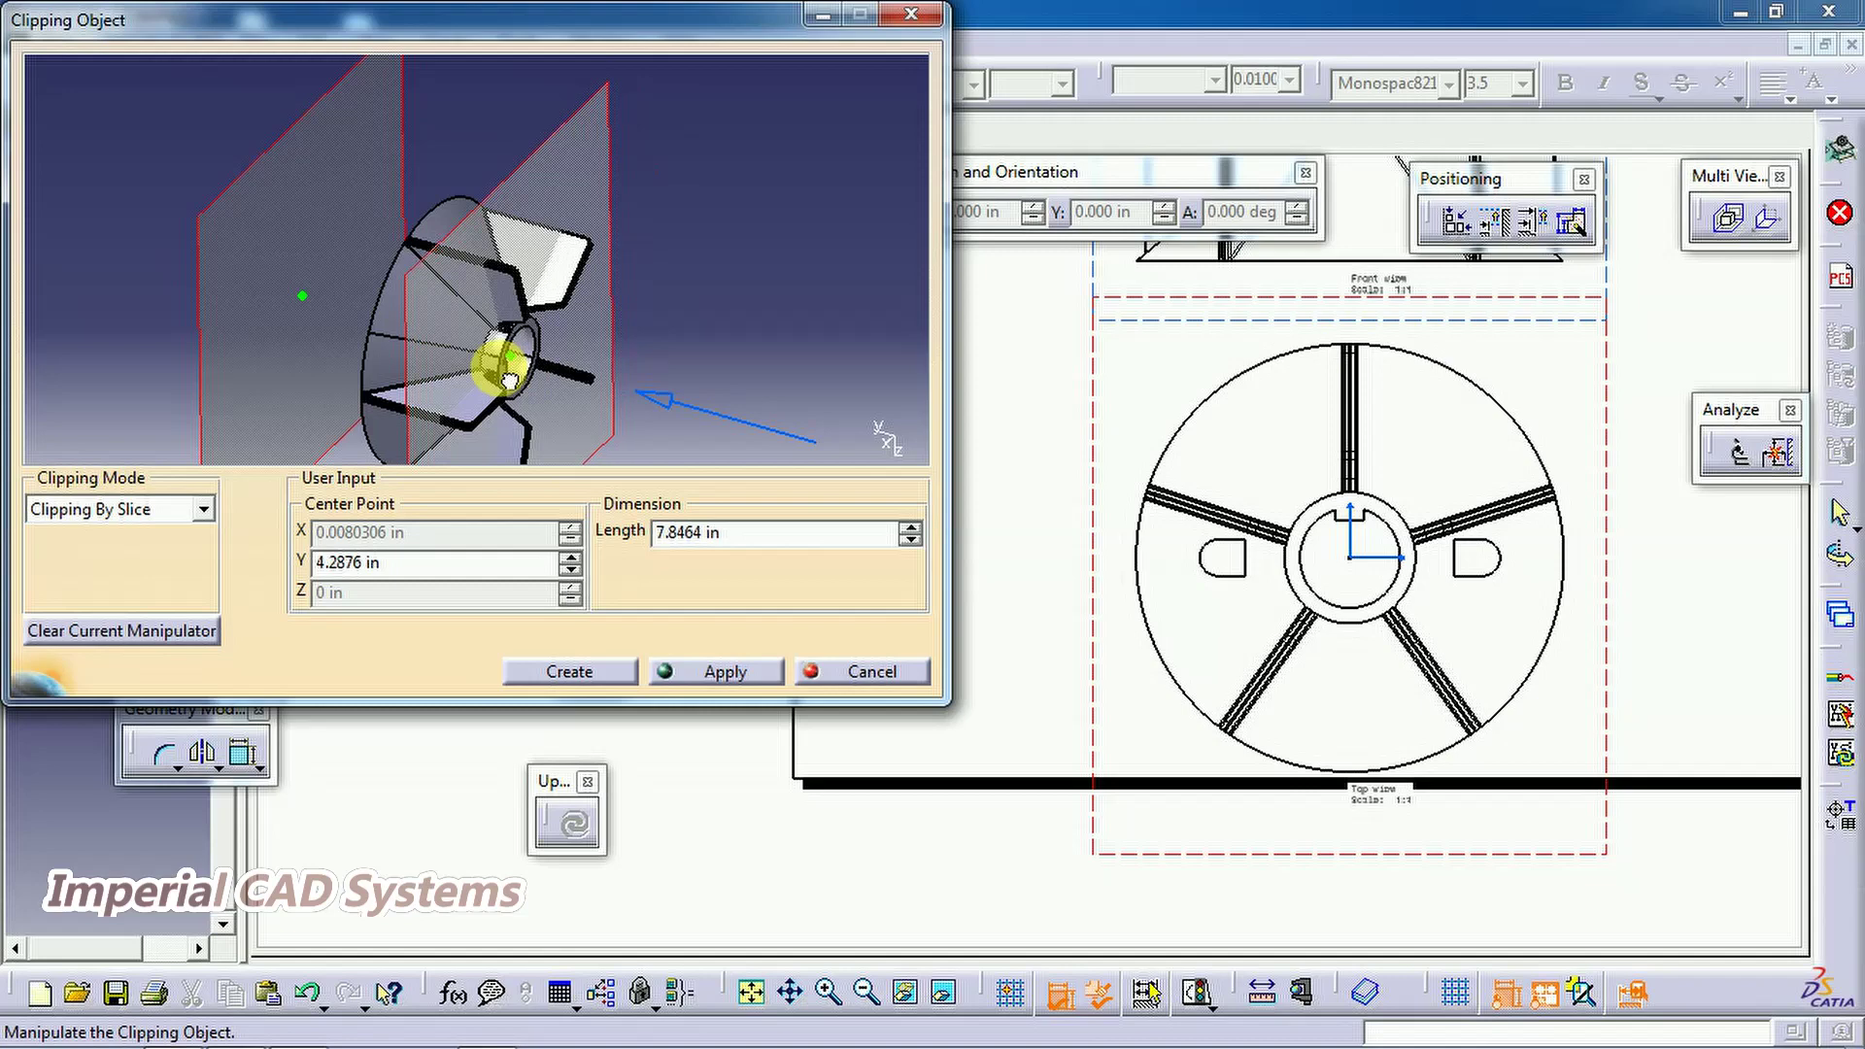
{"action": "left_click_drag", "start_coordinate": [508, 380], "coordinate": [524, 379]}
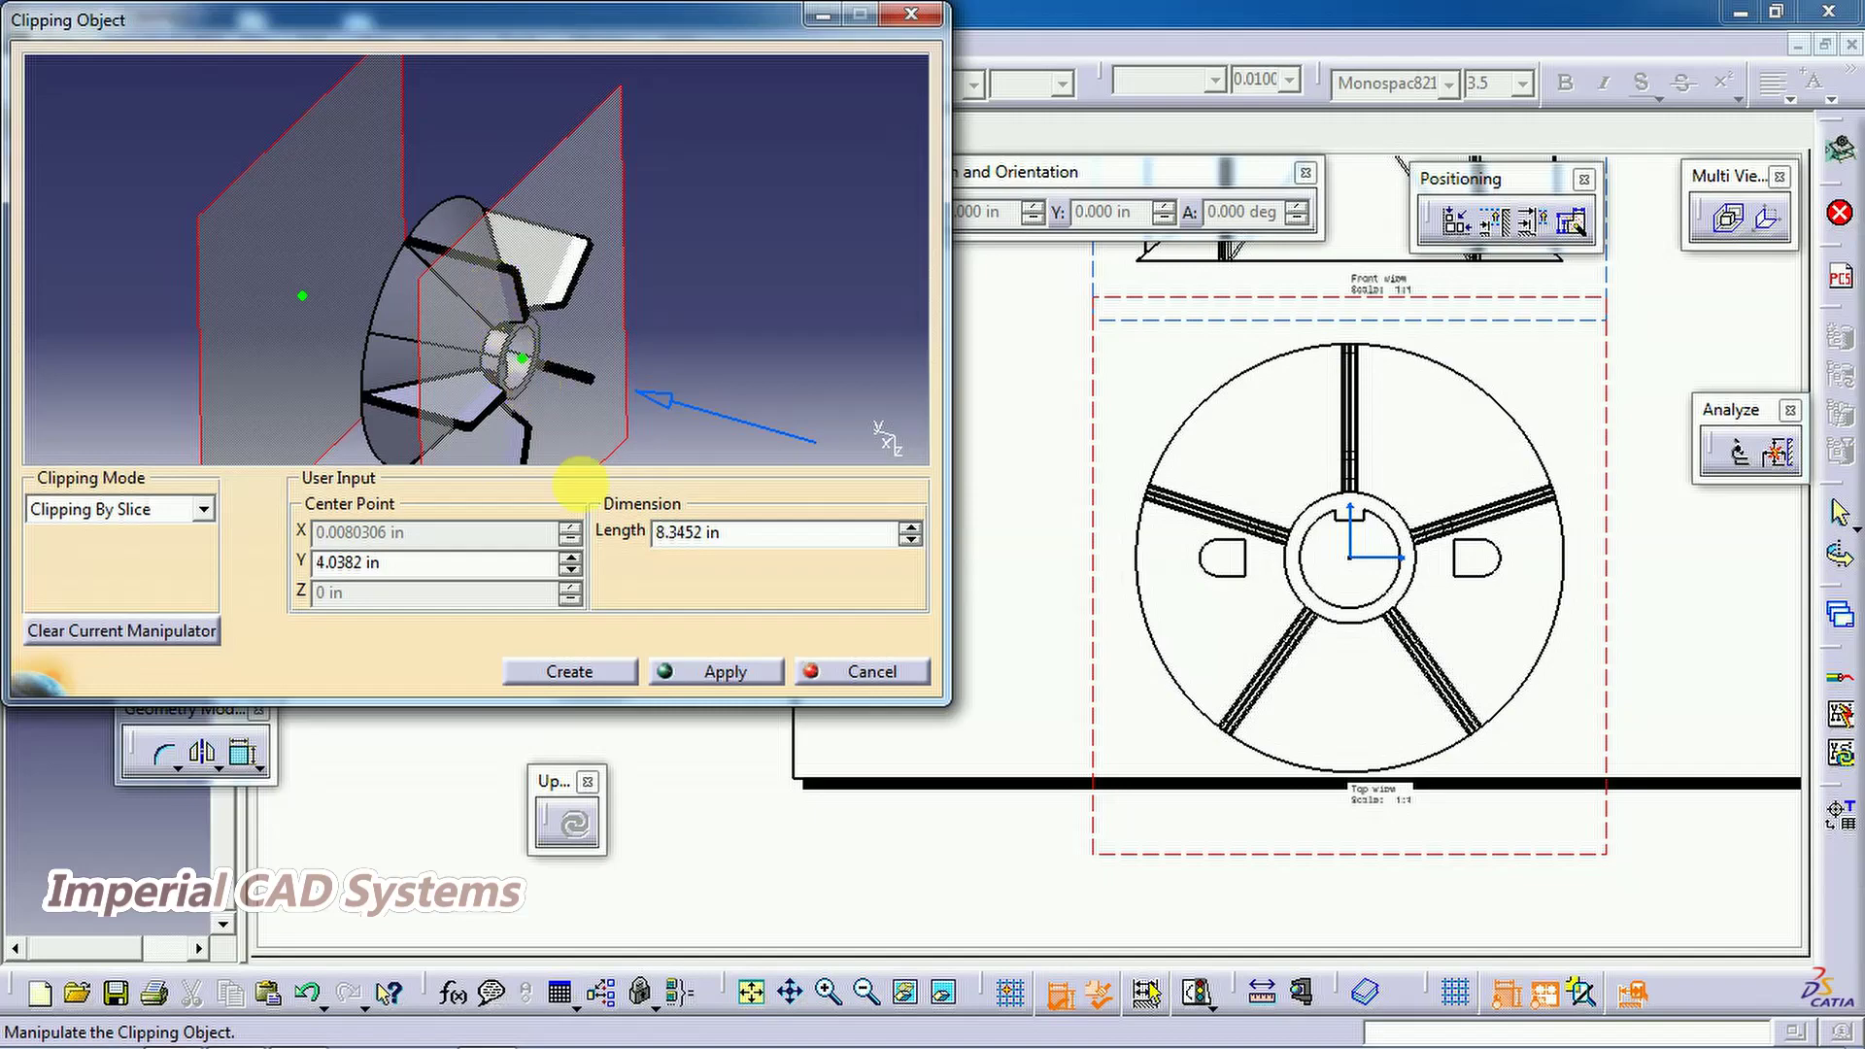
{"action": "left_click", "coordinate": [704, 670]}
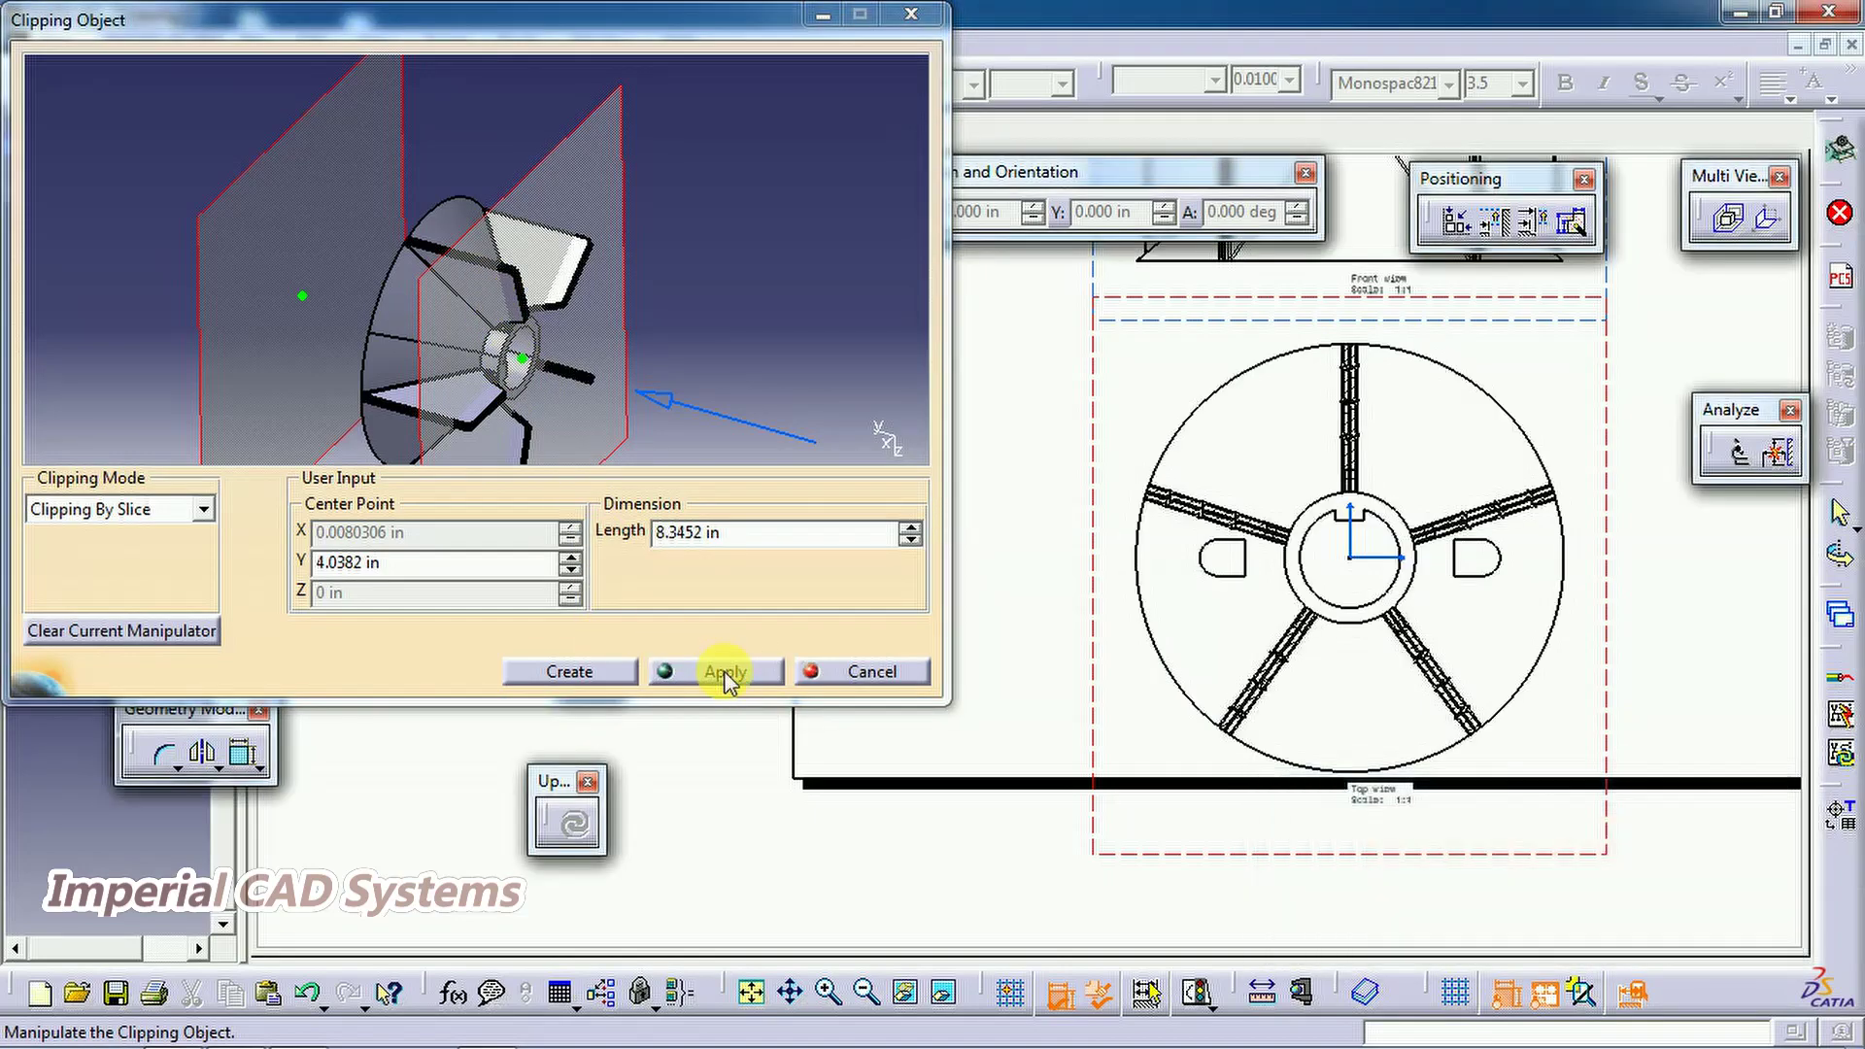
Move the top view's front slice plane behind the hub into the cone for a slice length of about 6.38 in and apply it
{"action": "mouse_move", "coordinate": [1306, 534]}
{"action": "middle_mouse_down"}
{"action": "mouse_move", "coordinate": [1353, 624]}
{"action": "mouse_move", "coordinate": [1540, 446]}
{"action": "mouse_move", "coordinate": [1540, 508]}
{"action": "mouse_move", "coordinate": [1598, 435]}
{"action": "mouse_move", "coordinate": [1531, 499]}
{"action": "middle_mouse_up"}
{"action": "middle_click_drag", "start_coordinate": [1100, 476], "coordinate": [1117, 520]}
{"action": "left_click_drag", "start_coordinate": [528, 367], "coordinate": [470, 349]}
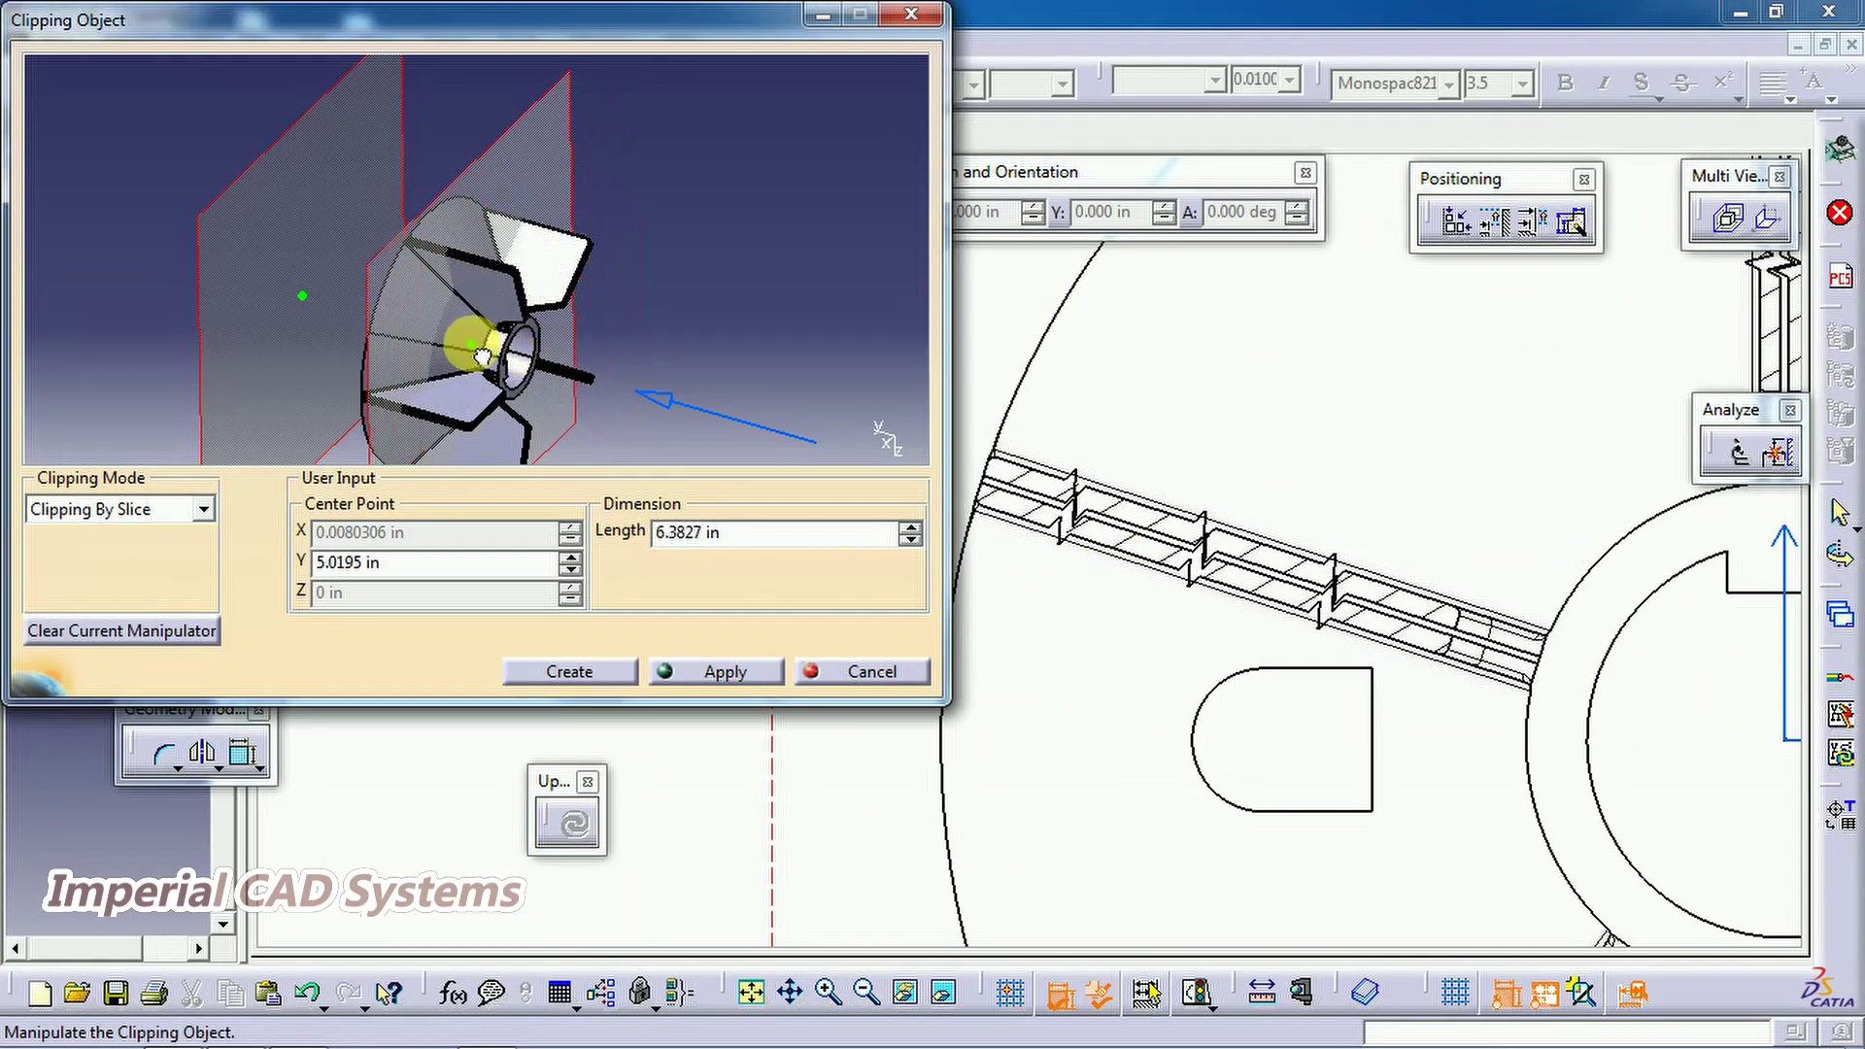
{"action": "left_click", "coordinate": [746, 672]}
Move the front slice plane closer to the cone's base for a slice length of about 5.49 in and apply it
{"action": "middle_click_drag", "start_coordinate": [1248, 592], "coordinate": [1247, 510]}
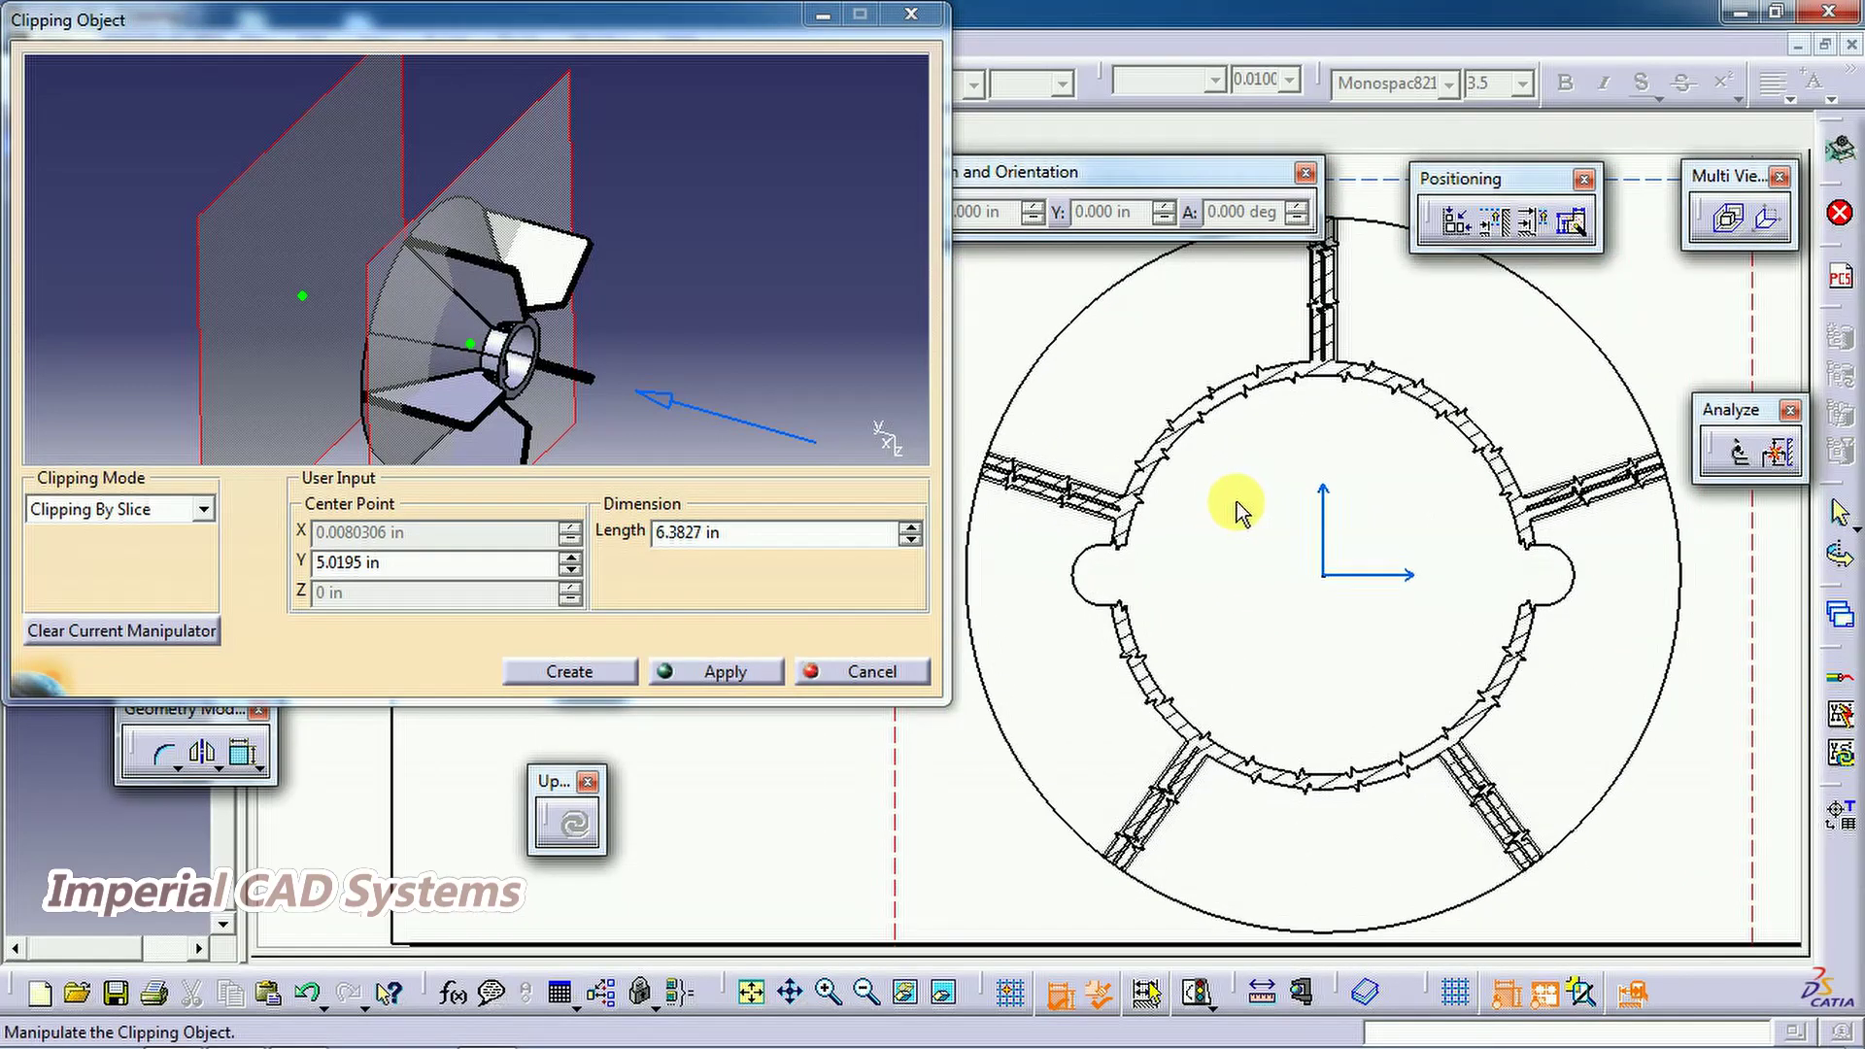
{"action": "left_click_drag", "start_coordinate": [479, 357], "coordinate": [525, 413]}
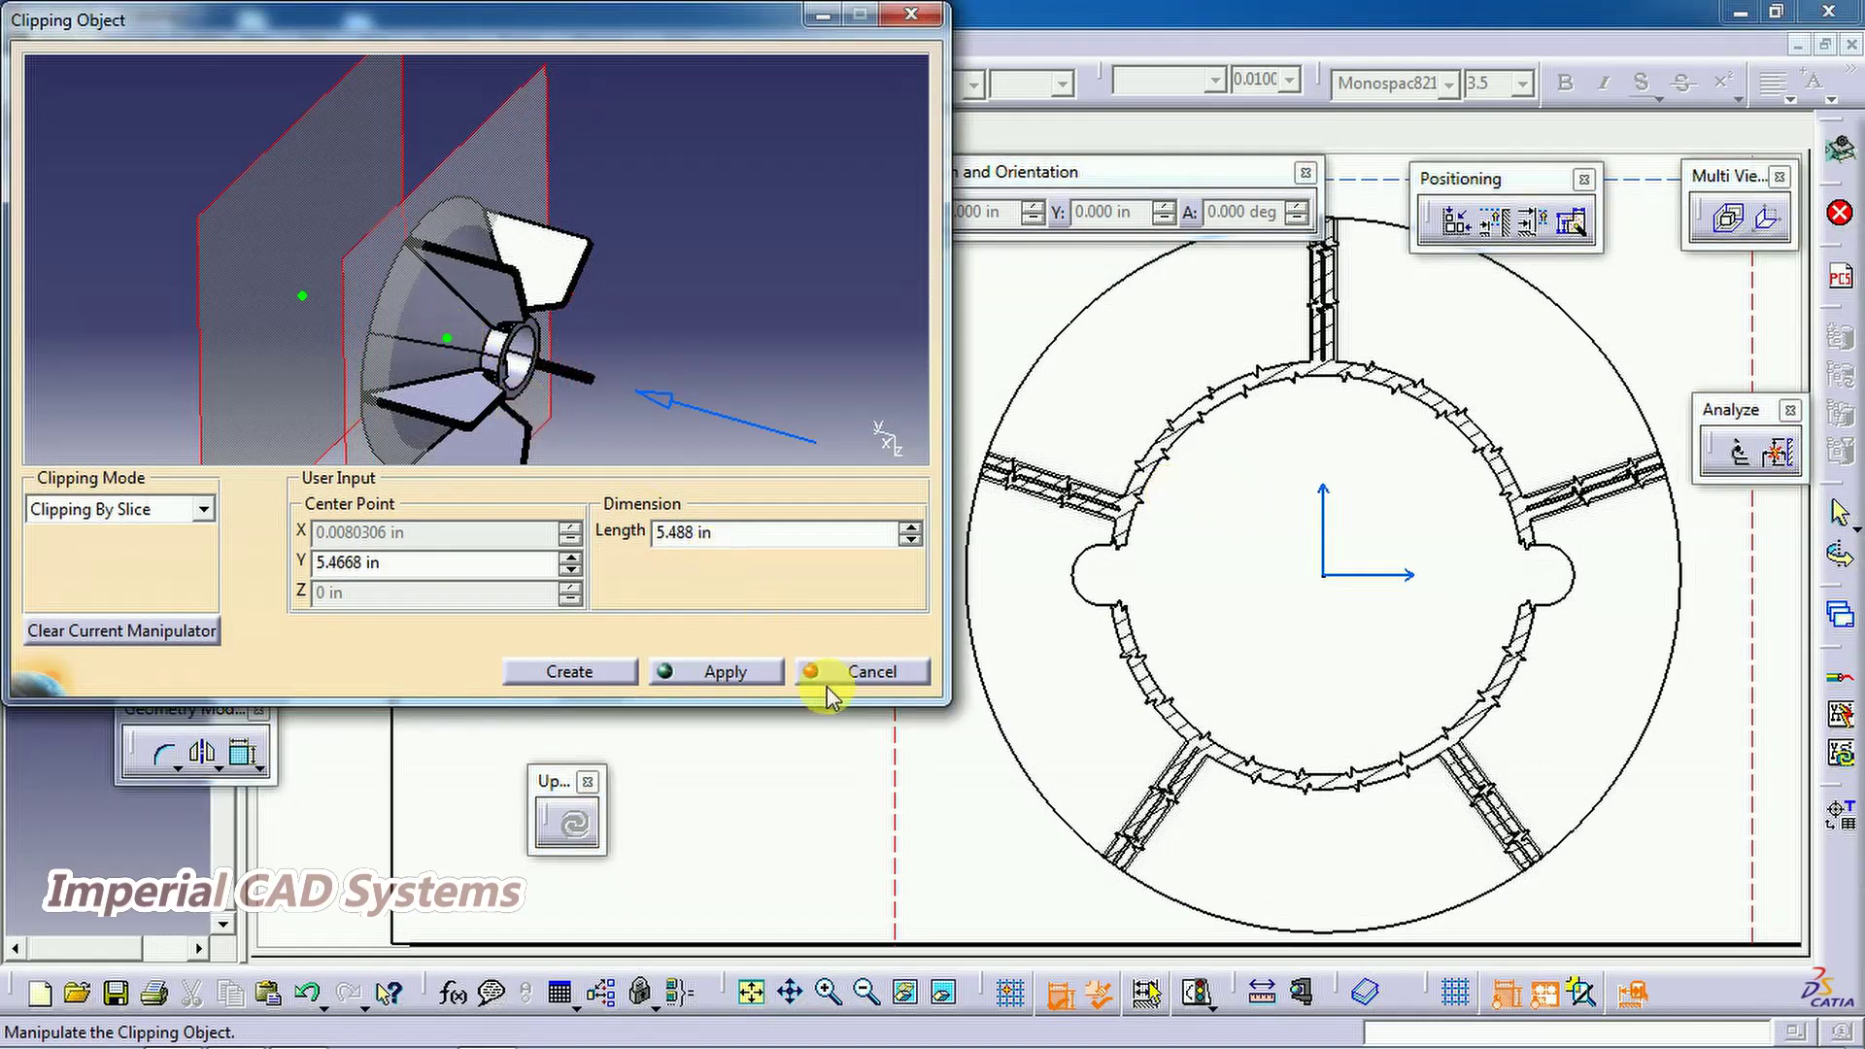
{"action": "left_click", "coordinate": [724, 671]}
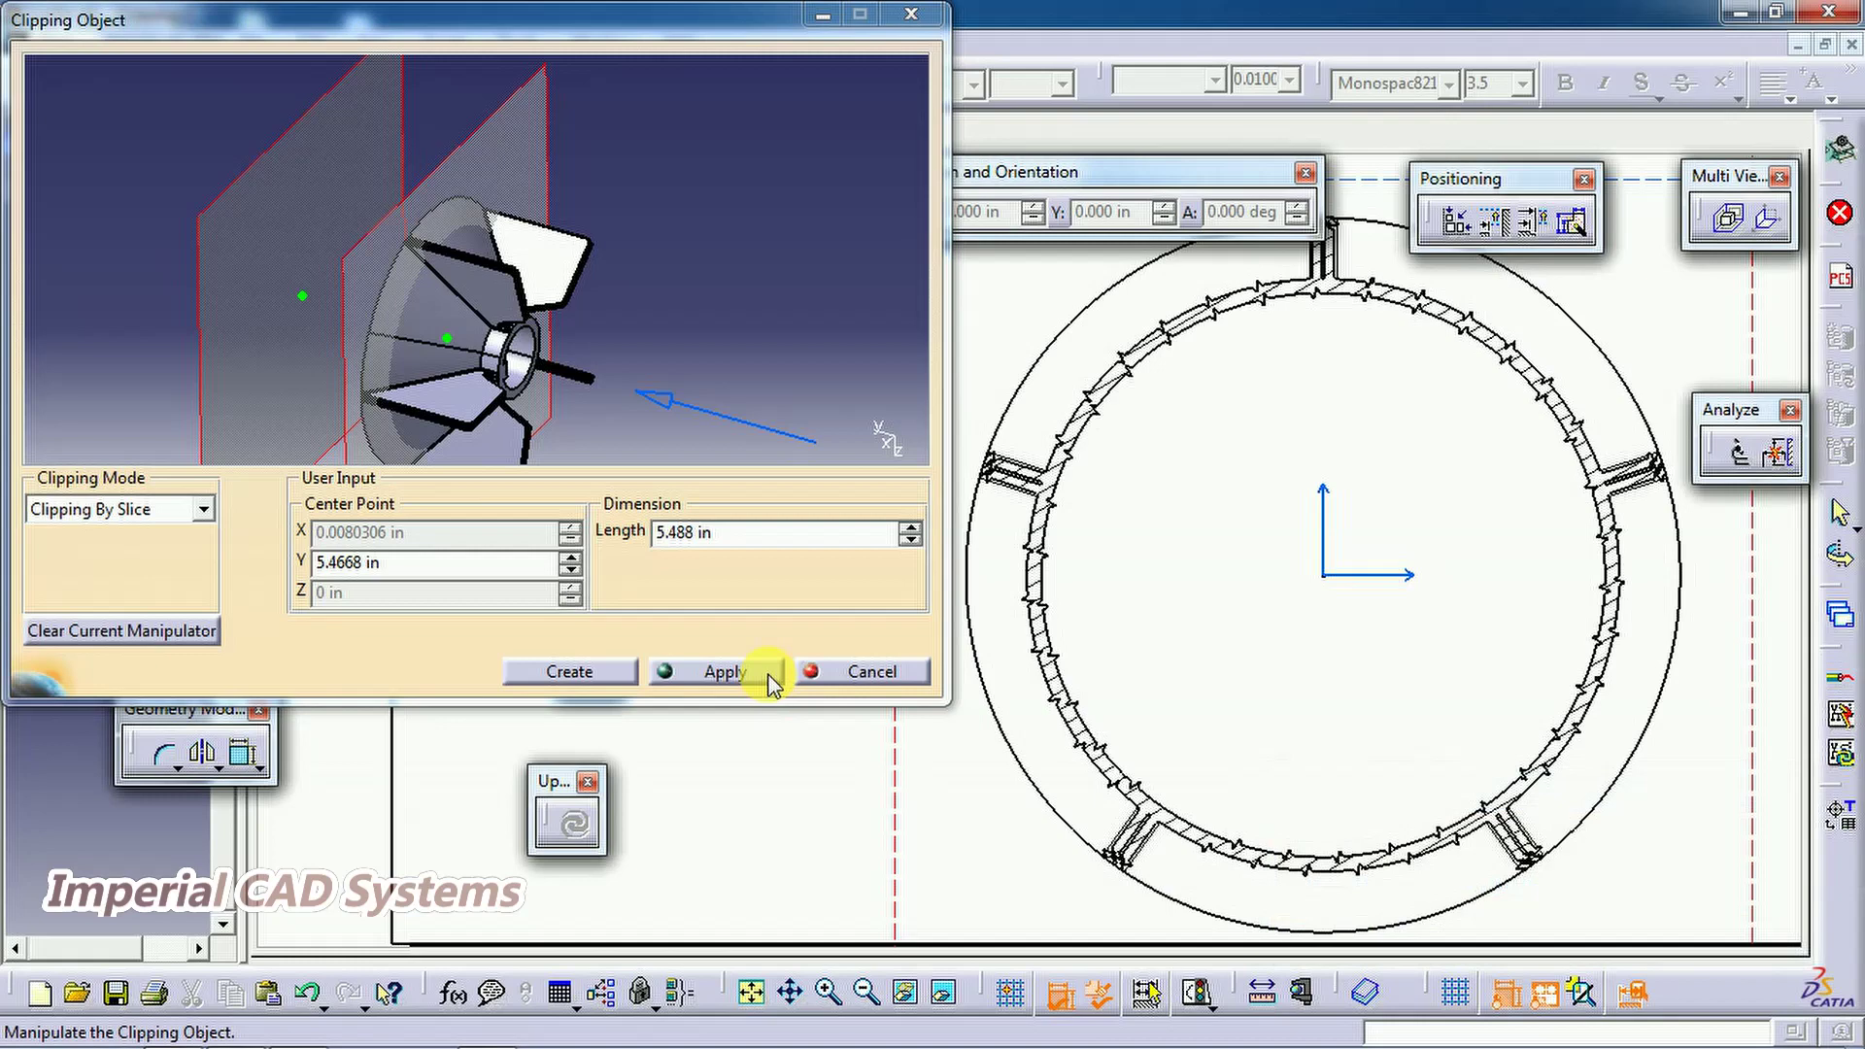
Move the front slice plane out in front of the fan for a slice length of about 11.67 in and apply it to the top view
{"action": "middle_click_drag", "start_coordinate": [1225, 433], "coordinate": [1240, 625]}
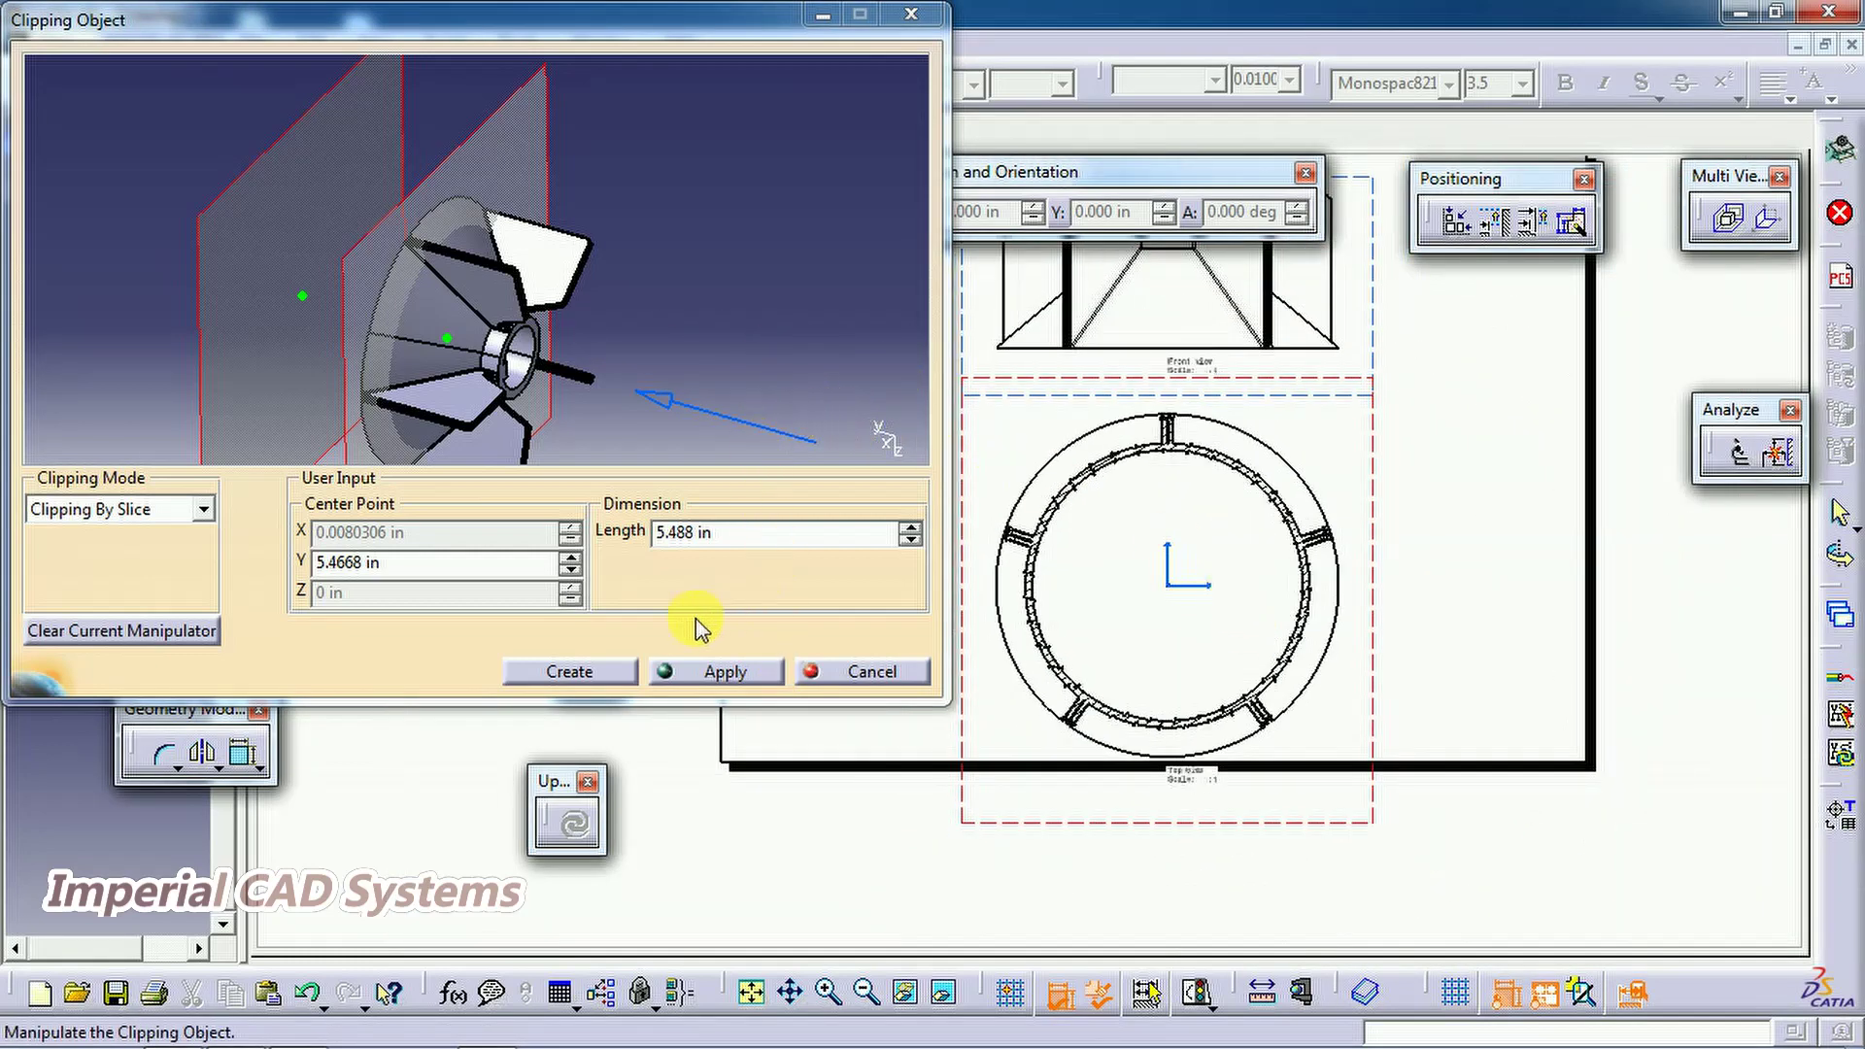
{"action": "left_click_drag", "start_coordinate": [459, 352], "coordinate": [623, 388]}
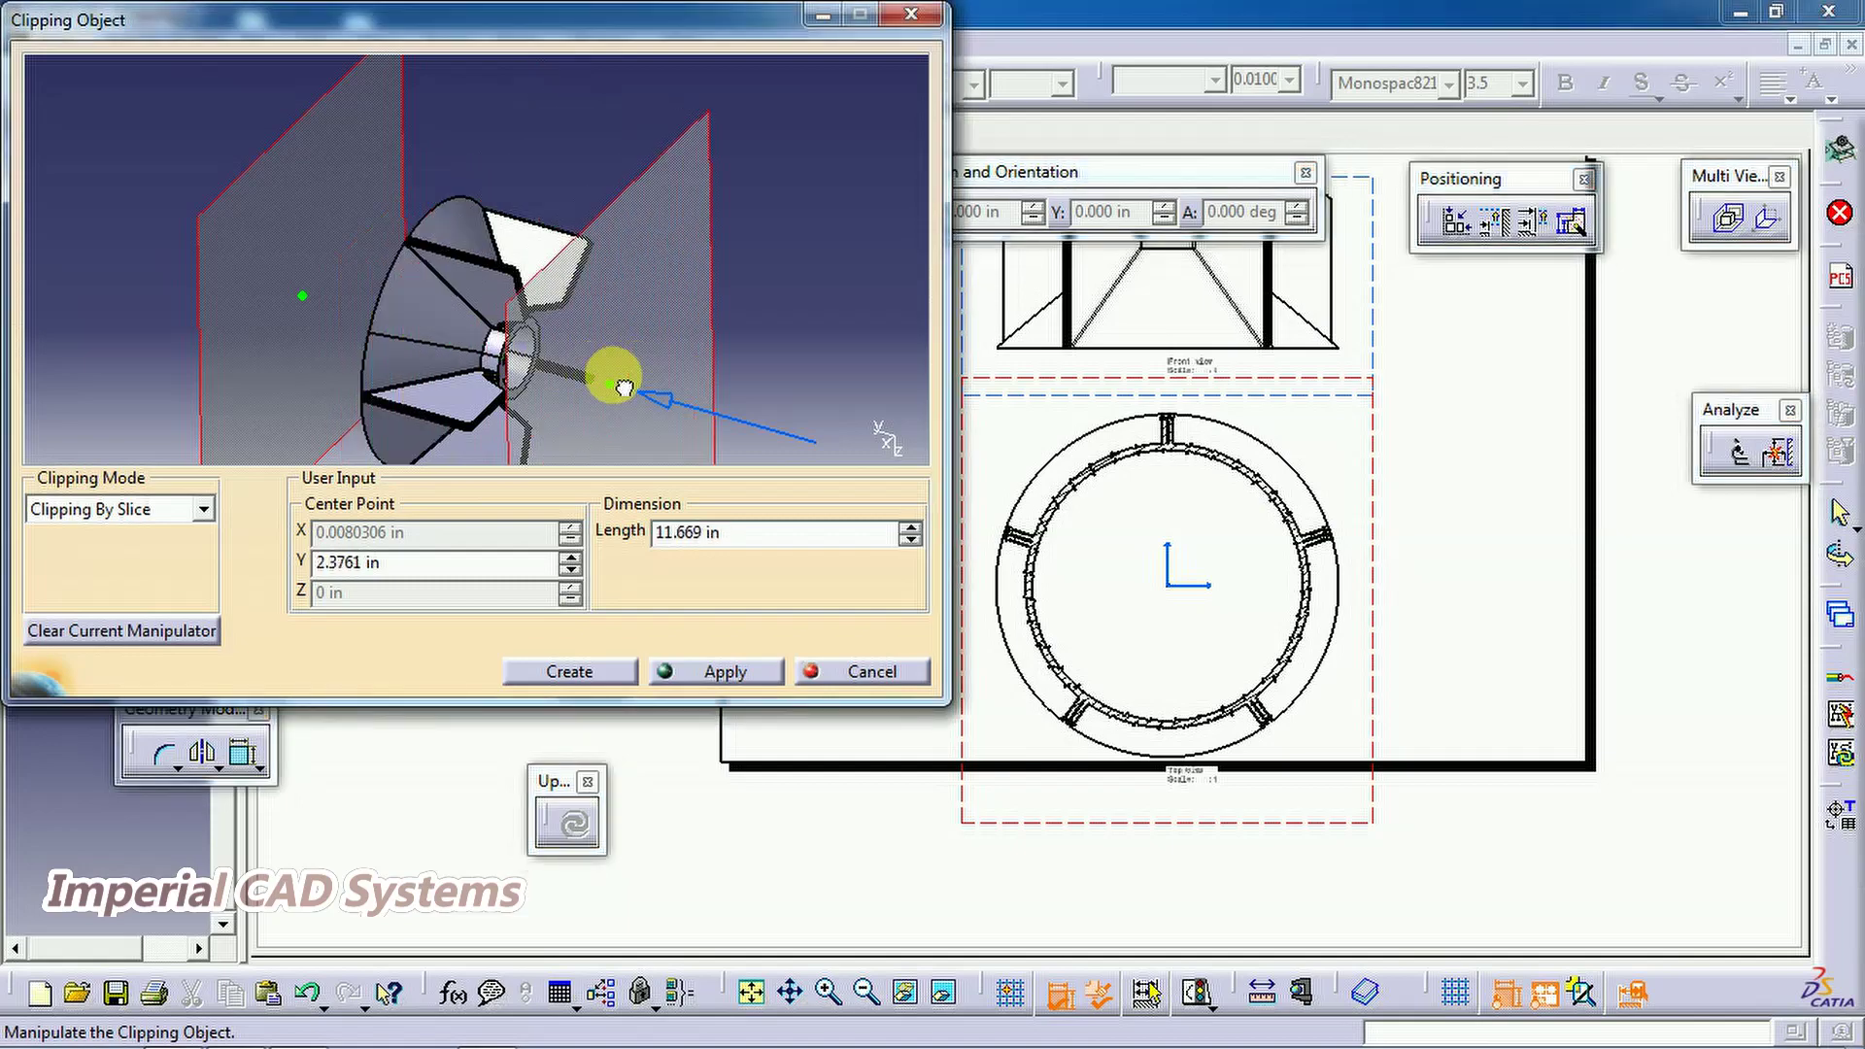
{"action": "left_click", "coordinate": [773, 670]}
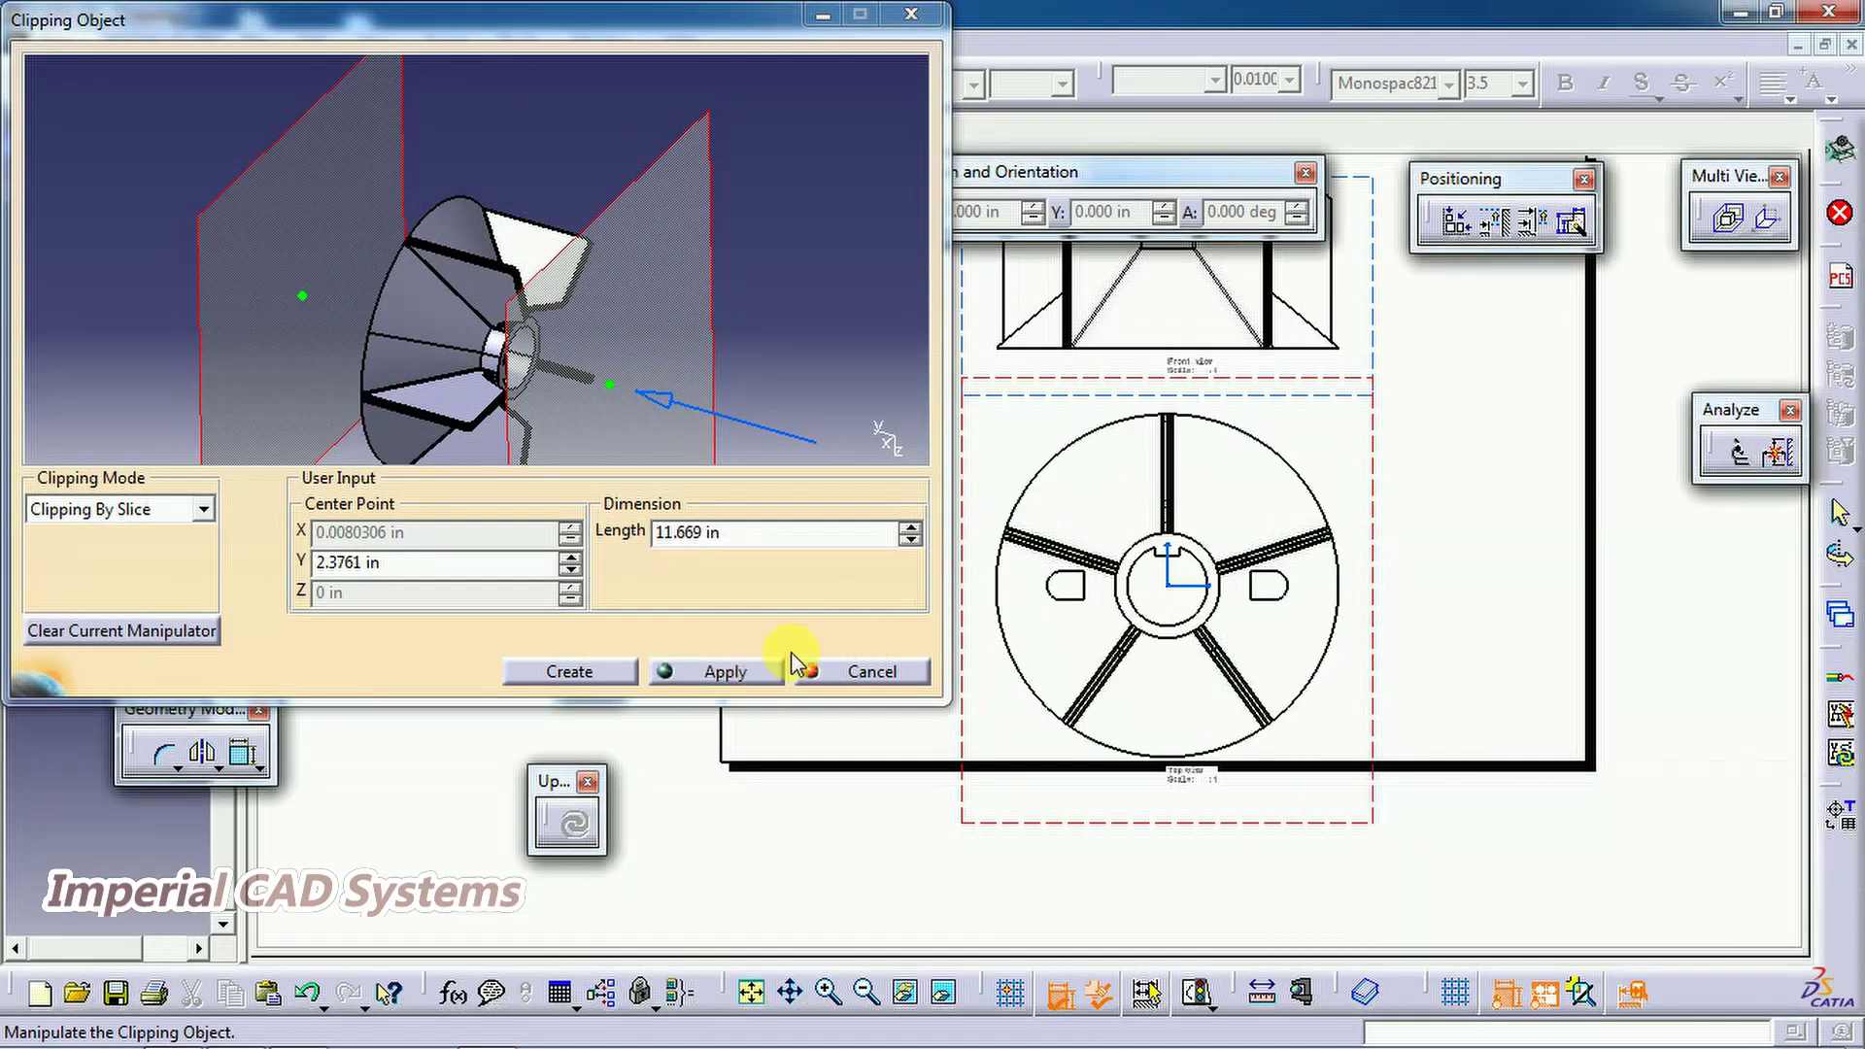
Cancel the top view's clipping and move the front and top views apart on the sheet
{"action": "left_click", "coordinate": [877, 675]}
{"action": "mouse_move", "coordinate": [947, 374]}
{"action": "middle_mouse_down", "text": "ctrl"}
{"action": "mouse_move", "coordinate": [853, 446]}
{"action": "mouse_move", "coordinate": [895, 375]}
{"action": "mouse_move", "coordinate": [836, 499]}
{"action": "middle_mouse_up", "text": "ctrl"}
{"action": "left_click_drag", "start_coordinate": [1265, 398], "coordinate": [1285, 367]}
{"action": "left_click_drag", "start_coordinate": [1267, 607], "coordinate": [1293, 641]}
Activate the front view, reopen its 3D clipping and switch the clipping mode to Clipping Box
{"action": "double_click", "coordinate": [1268, 402]}
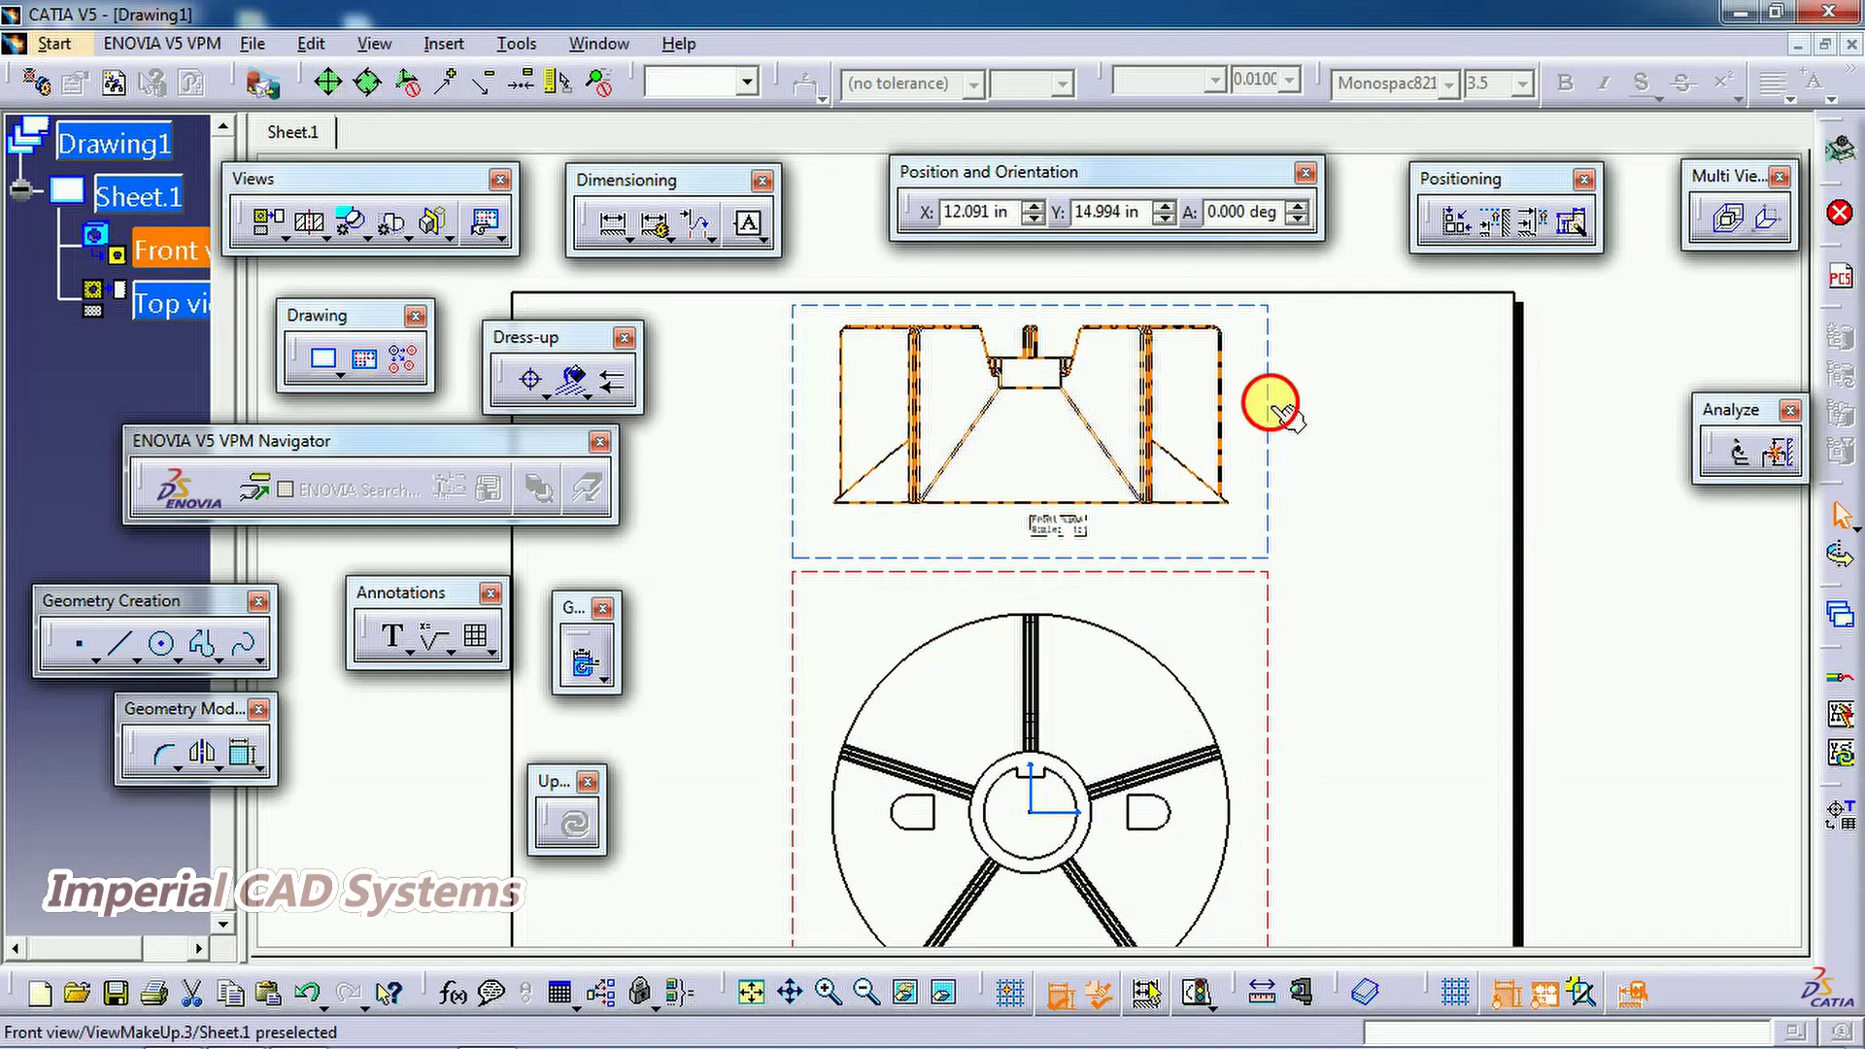
{"action": "left_click", "coordinate": [743, 357]}
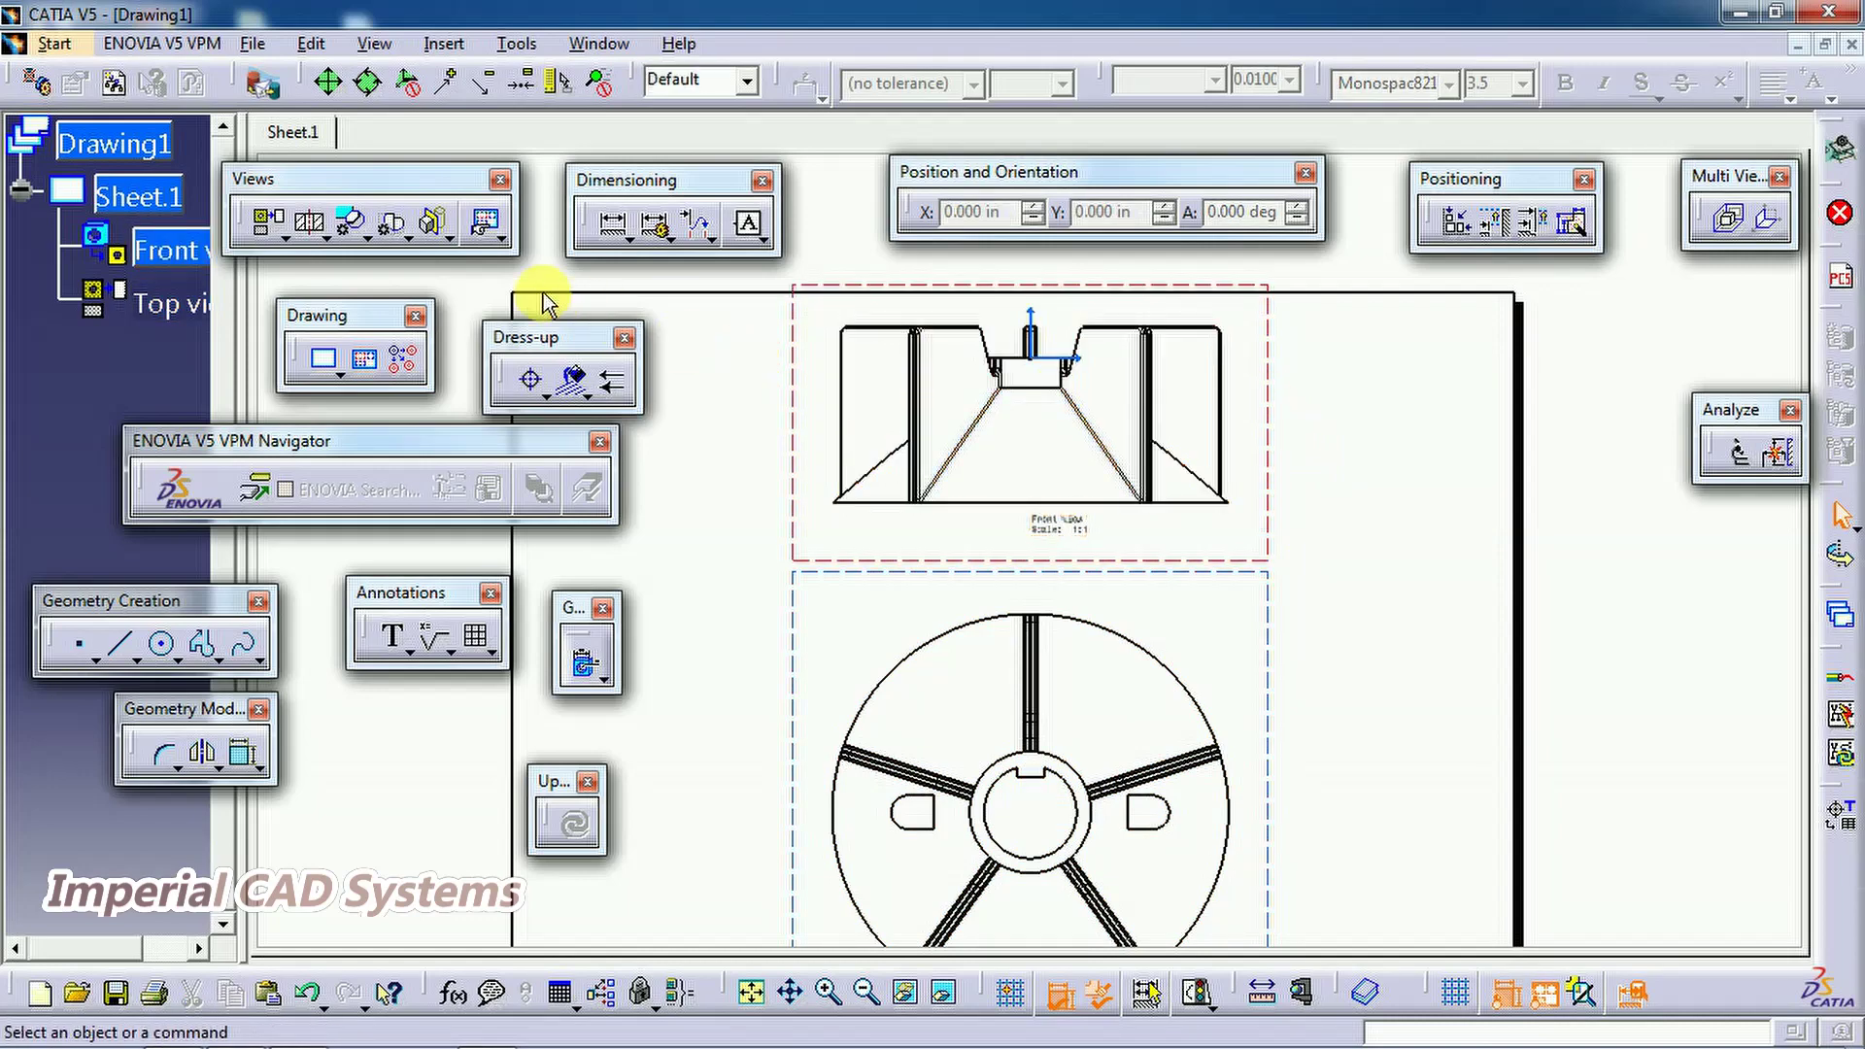
{"action": "left_click", "coordinate": [434, 225]}
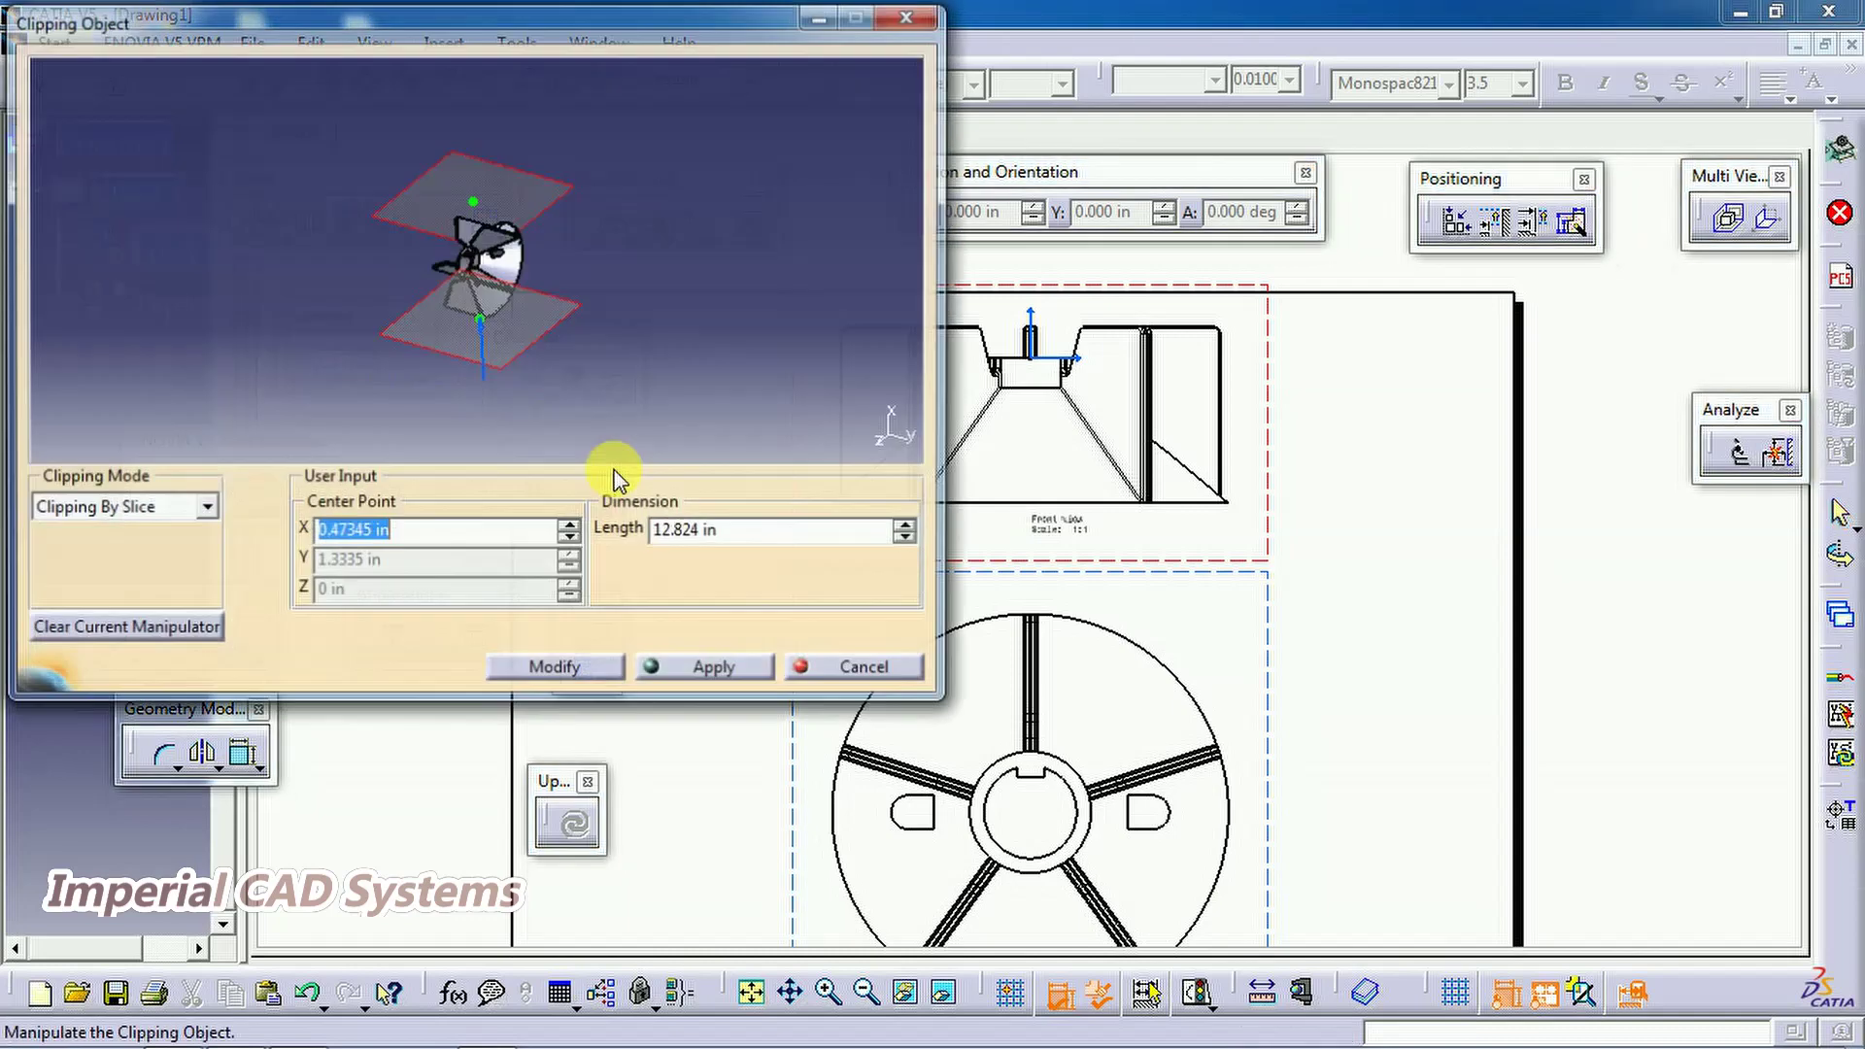
{"action": "left_click", "coordinate": [184, 518]}
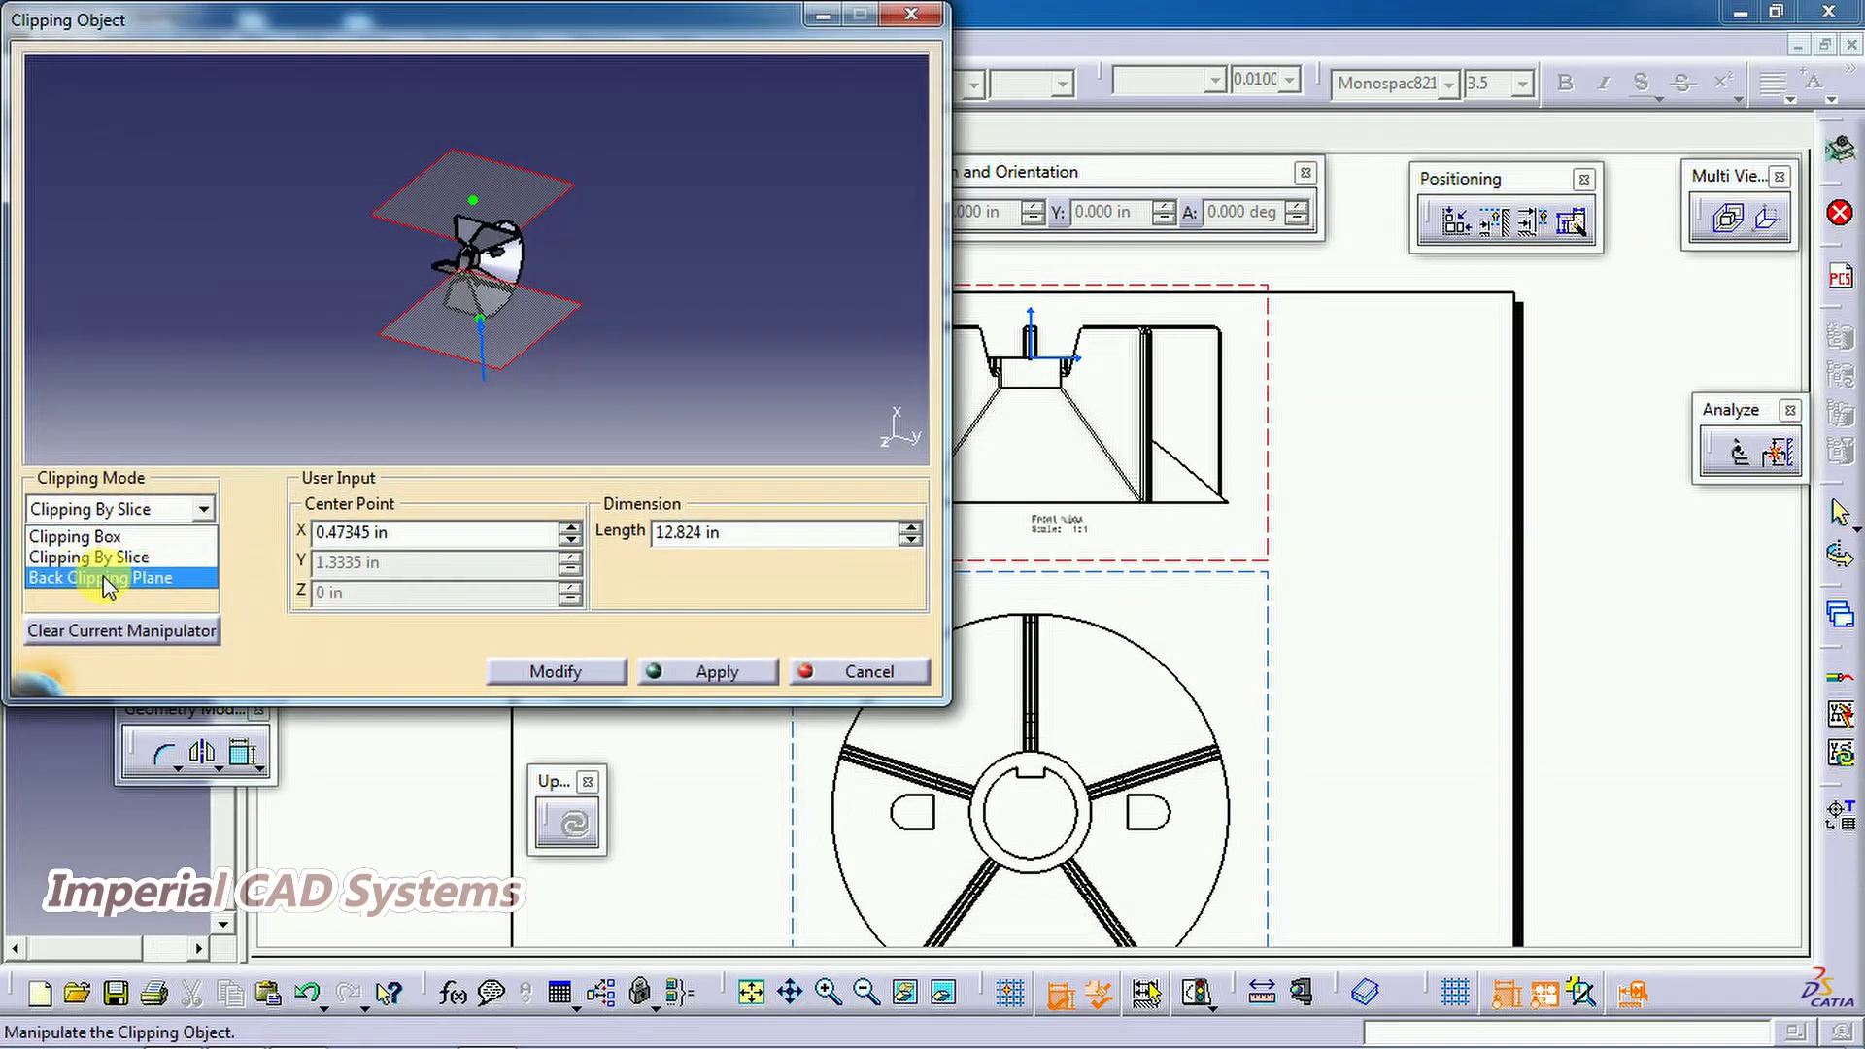
{"action": "left_click", "coordinate": [75, 536]}
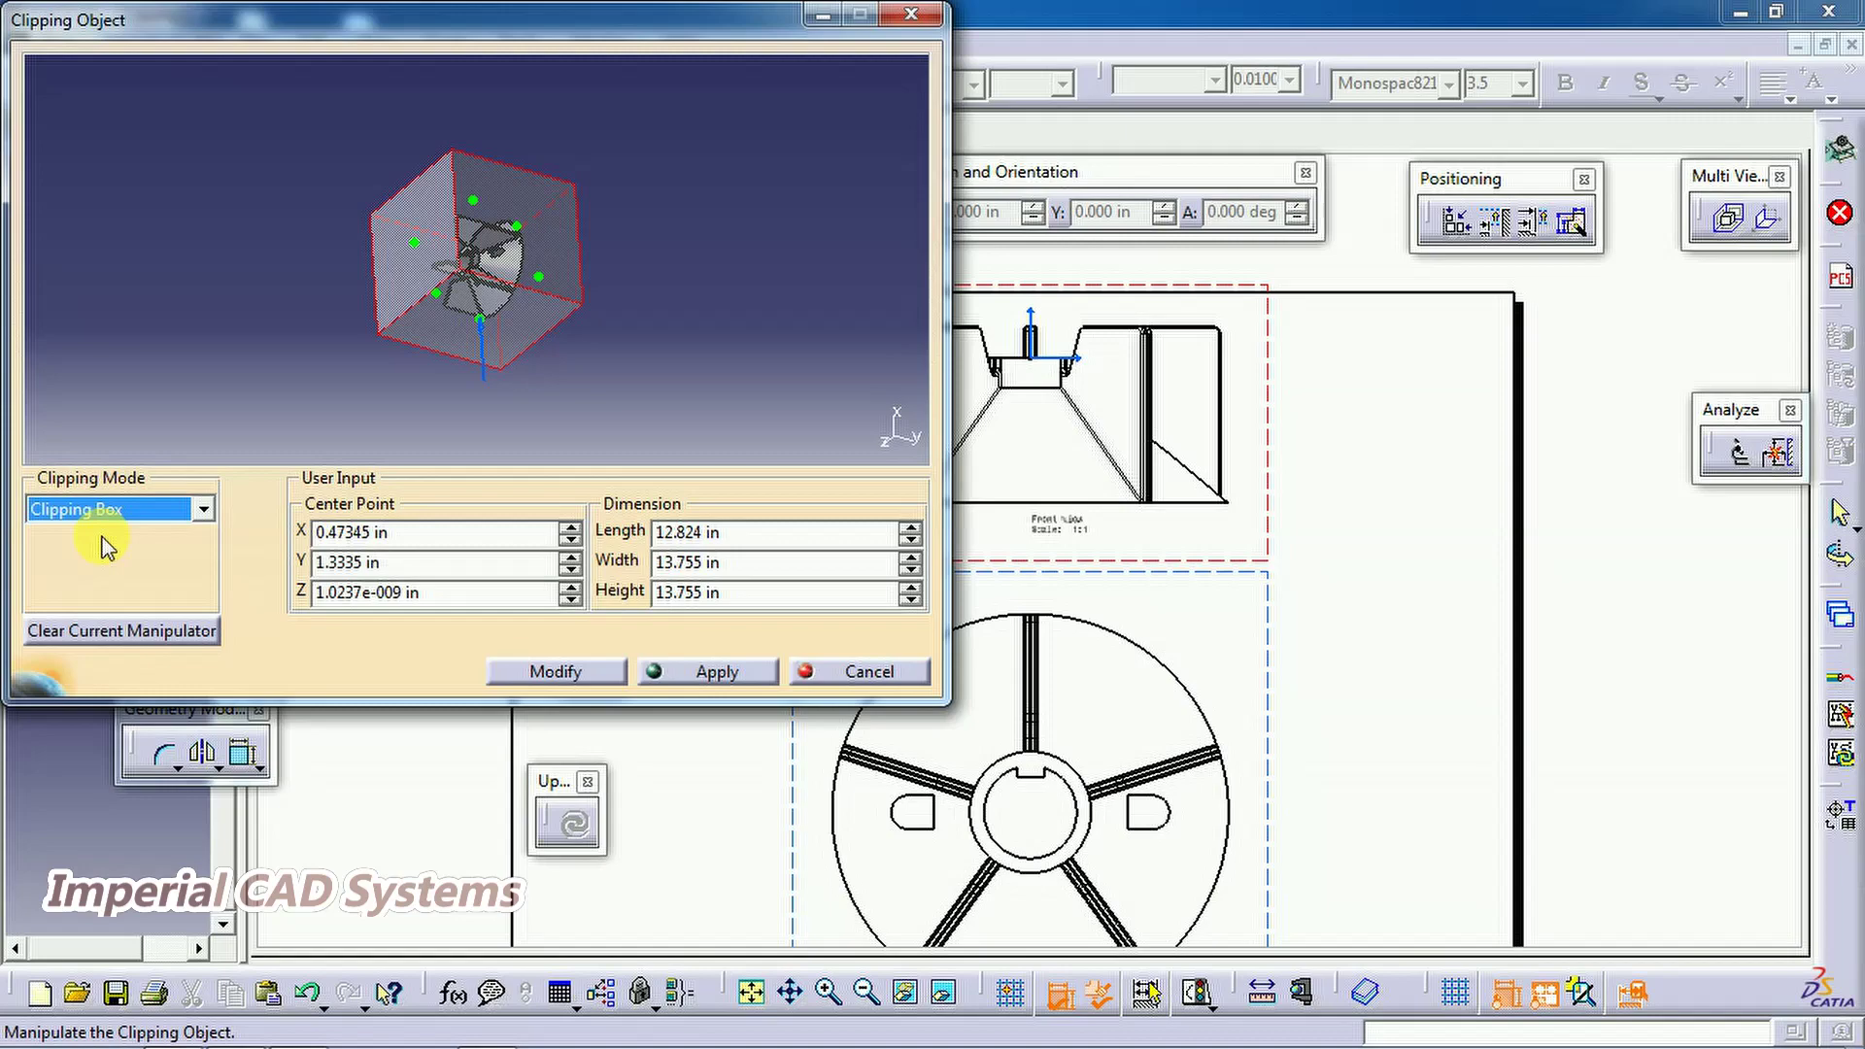
Pull the clipping box's back face into the rear of the fan for a length of about 9.43 in and apply it
{"action": "middle_click_drag", "start_coordinate": [901, 421], "coordinate": [1221, 582]}
{"action": "mouse_move", "coordinate": [779, 426]}
{"action": "middle_mouse_down"}
{"action": "mouse_move", "coordinate": [632, 320]}
{"action": "mouse_move", "coordinate": [421, 470]}
{"action": "mouse_move", "coordinate": [479, 333]}
{"action": "mouse_move", "coordinate": [714, 291]}
{"action": "mouse_move", "coordinate": [499, 358]}
{"action": "mouse_move", "coordinate": [570, 300]}
{"action": "mouse_move", "coordinate": [603, 366]}
{"action": "mouse_move", "coordinate": [473, 254]}
{"action": "mouse_move", "coordinate": [446, 300]}
{"action": "mouse_move", "coordinate": [554, 321]}
{"action": "mouse_move", "coordinate": [508, 258]}
{"action": "mouse_move", "coordinate": [499, 284]}
{"action": "mouse_move", "coordinate": [679, 279]}
{"action": "mouse_move", "coordinate": [654, 324]}
{"action": "mouse_move", "coordinate": [699, 369]}
{"action": "middle_mouse_up"}
{"action": "mouse_move", "coordinate": [1186, 520]}
{"action": "middle_mouse_down"}
{"action": "mouse_move", "coordinate": [1227, 555]}
{"action": "mouse_move", "coordinate": [1174, 457]}
{"action": "mouse_move", "coordinate": [1020, 487]}
{"action": "mouse_move", "coordinate": [719, 398]}
{"action": "middle_mouse_up"}
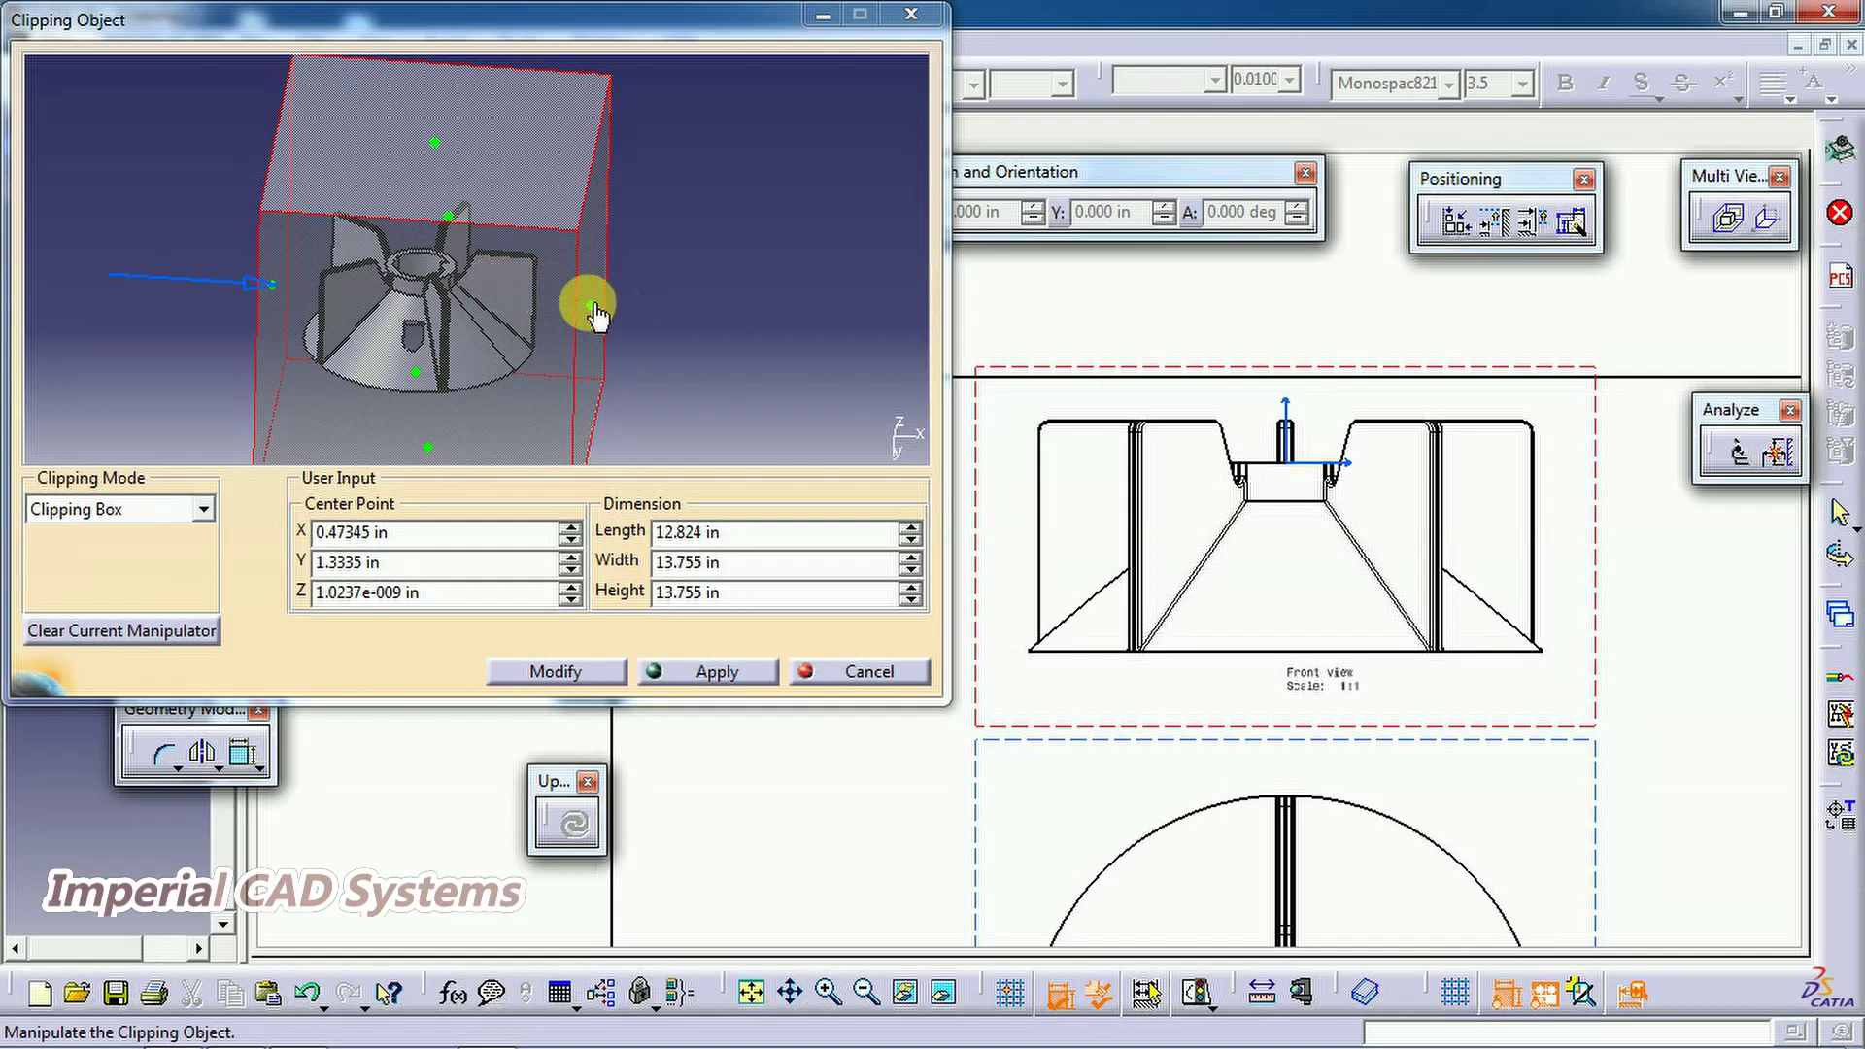
{"action": "left_click_drag", "start_coordinate": [595, 313], "coordinate": [512, 313]}
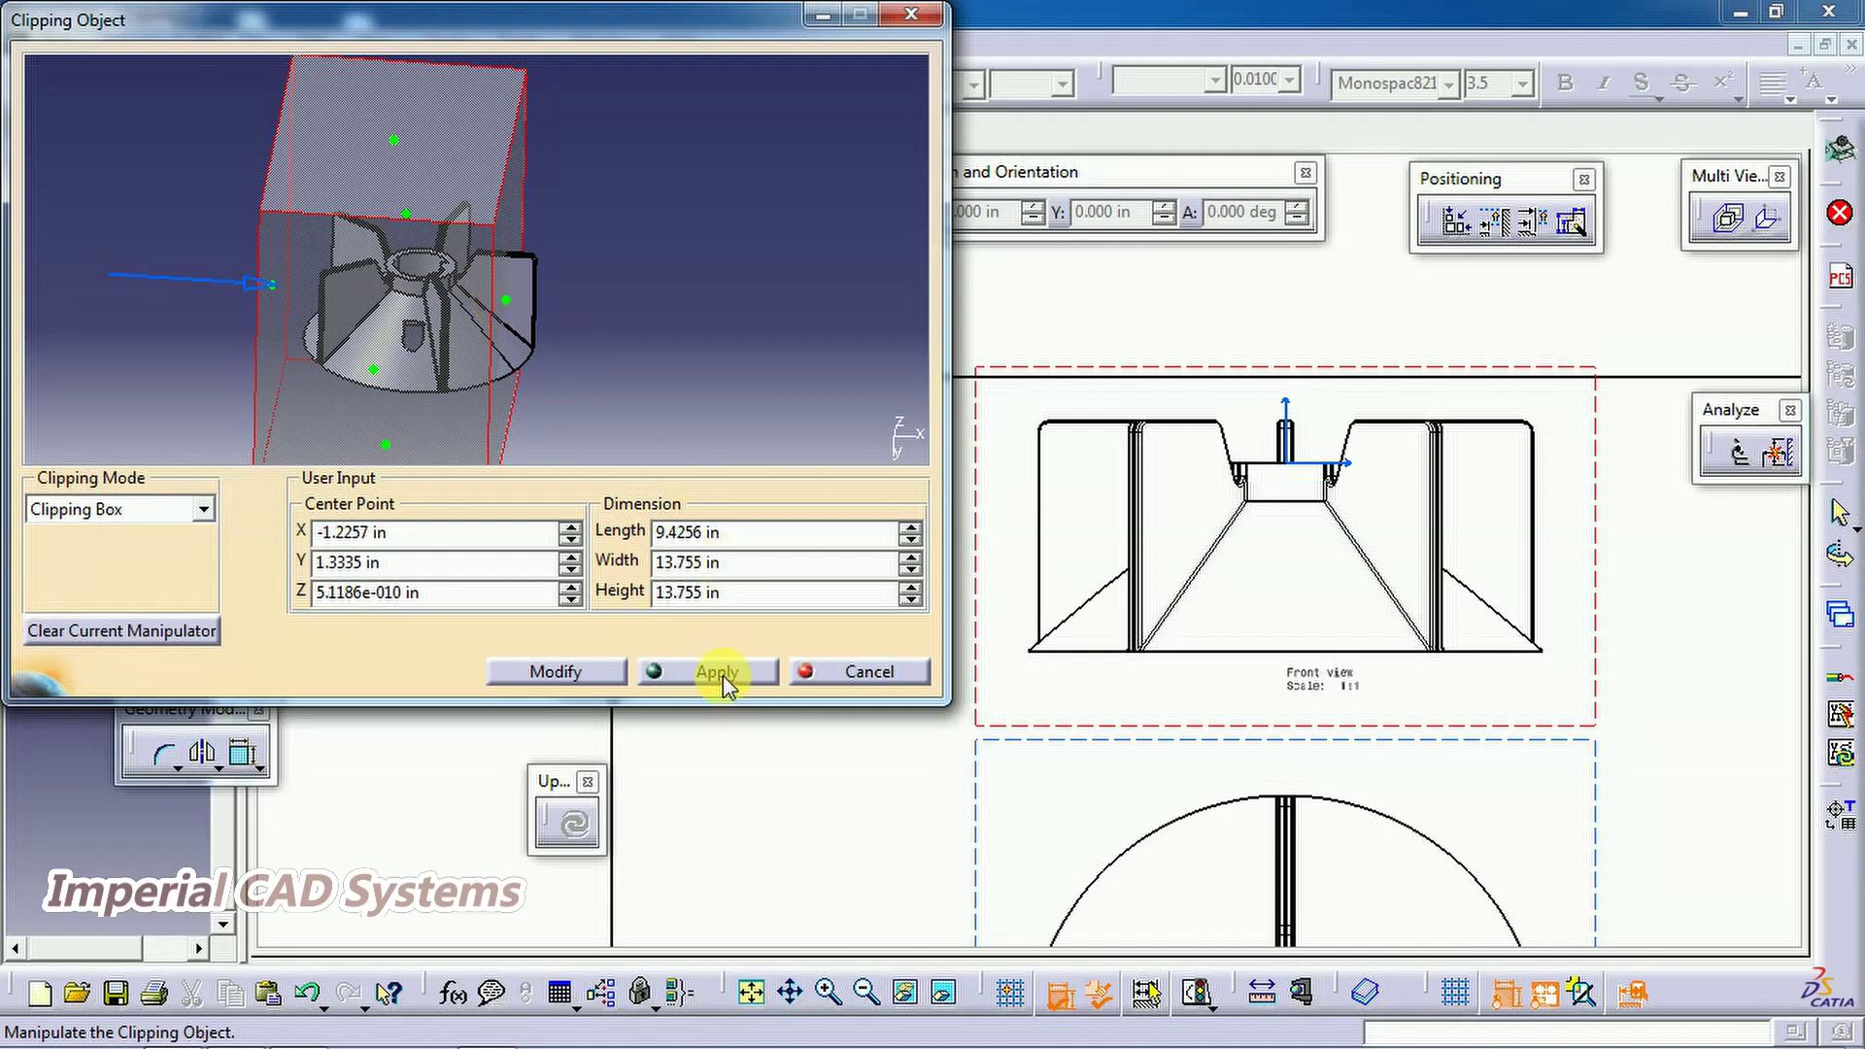
{"action": "left_click", "coordinate": [720, 672]}
Move the box's back face further forward to the hub for a length of about 6.32 in and apply it
{"action": "middle_click_drag", "start_coordinate": [657, 360], "coordinate": [612, 340]}
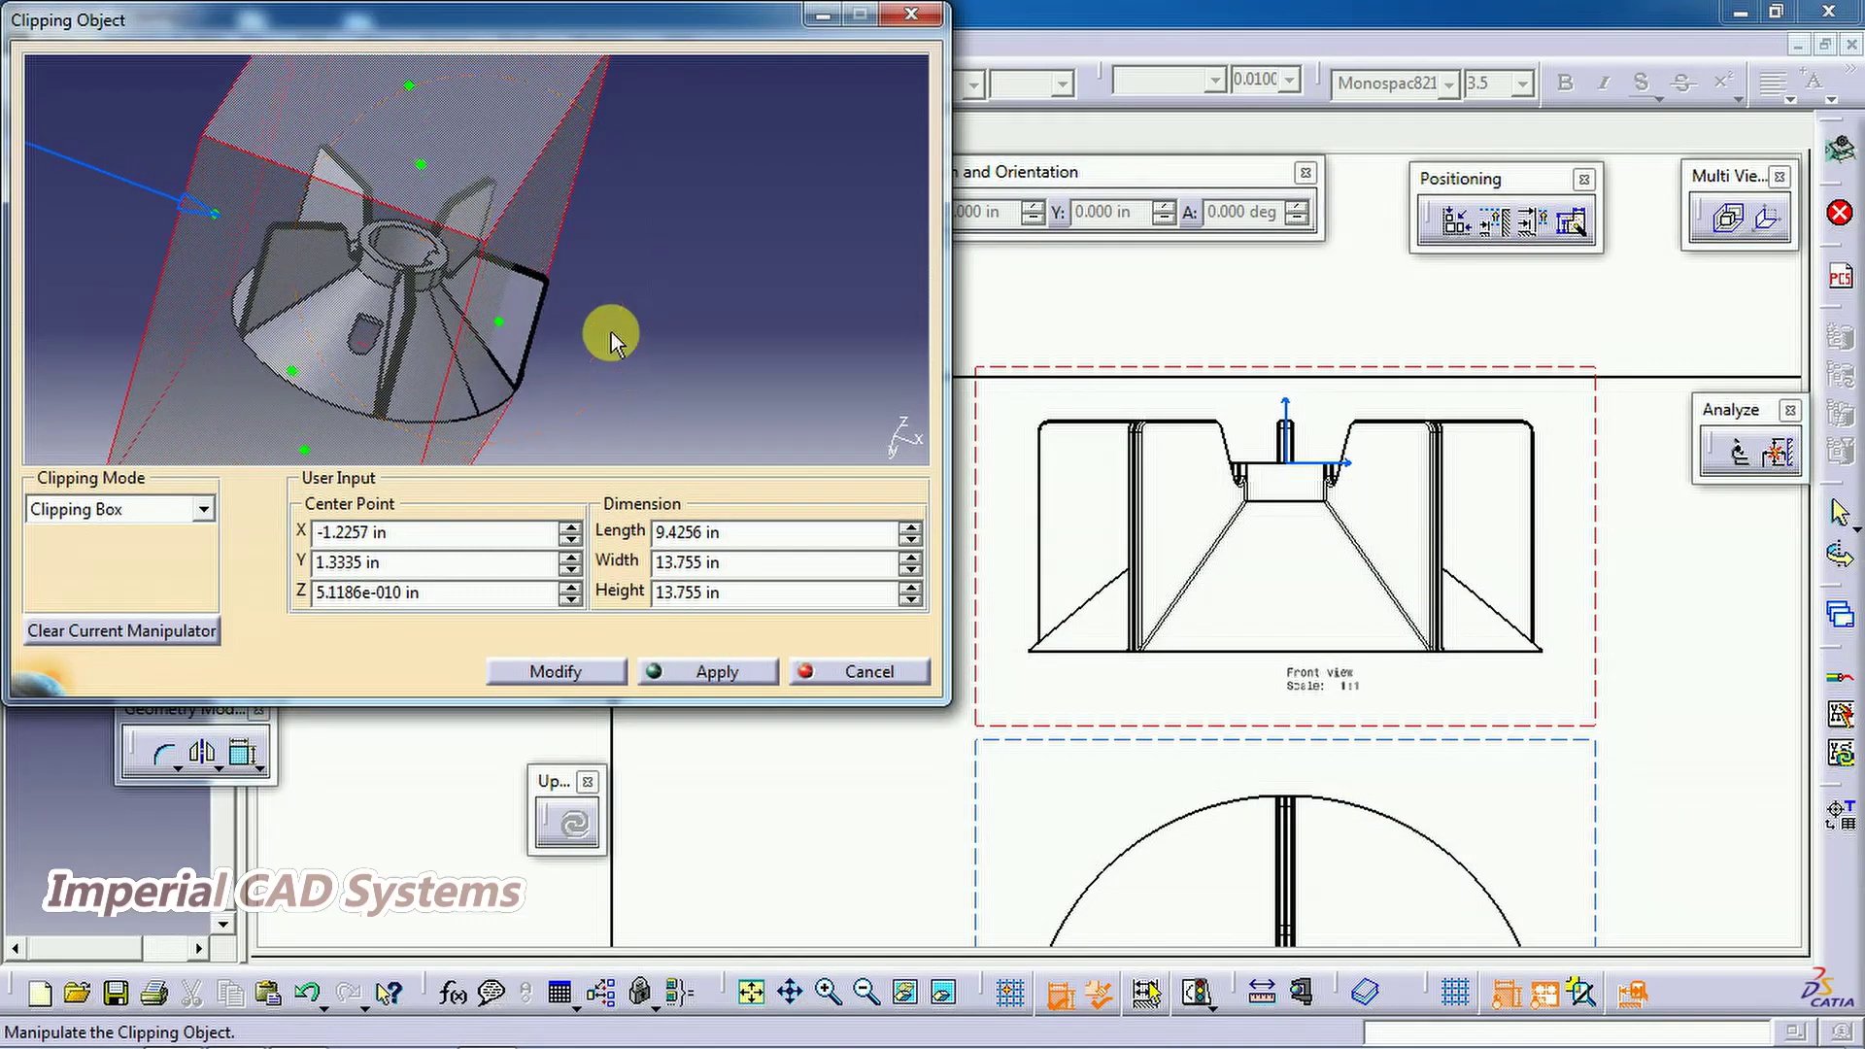
{"action": "left_click_drag", "start_coordinate": [507, 334], "coordinate": [402, 301]}
{"action": "left_click", "coordinate": [719, 658]}
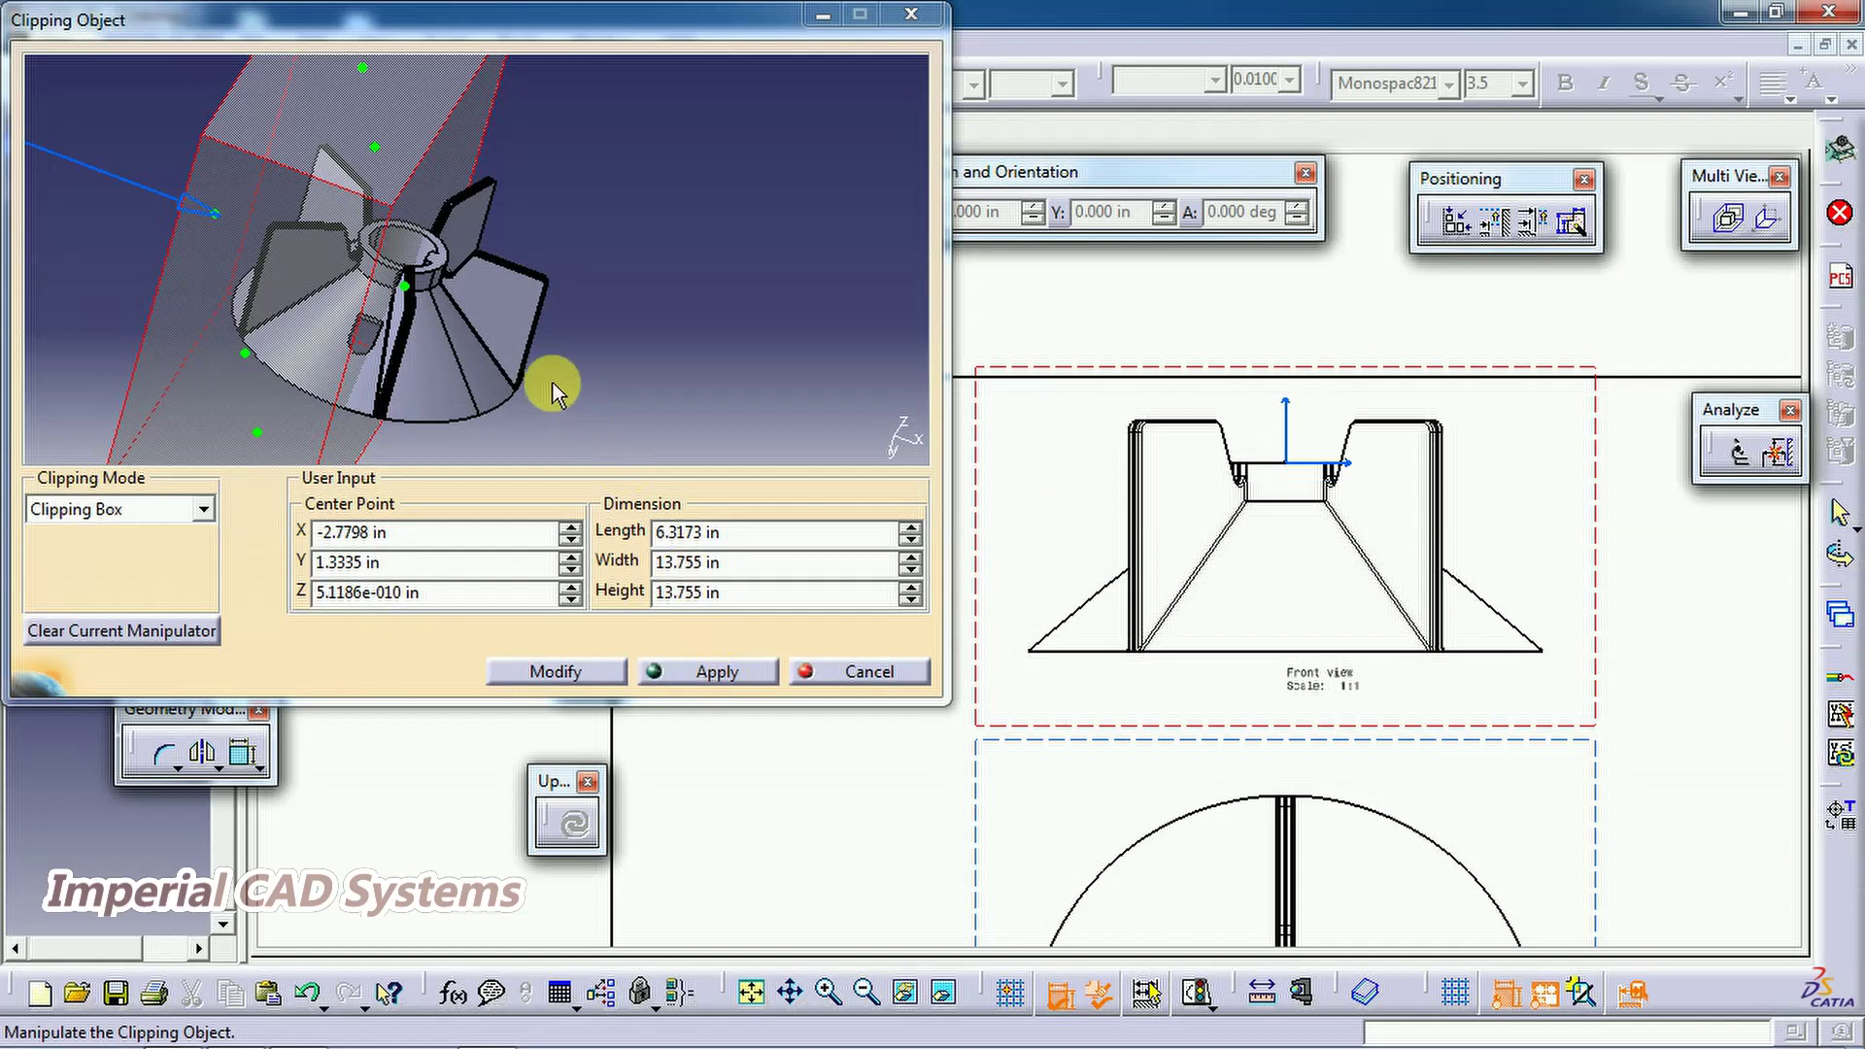
Apply the box with its back face at a length of about 5.42 in, and again behind the fan at about 11.94 in
{"action": "left_click_drag", "start_coordinate": [403, 291], "coordinate": [388, 286]}
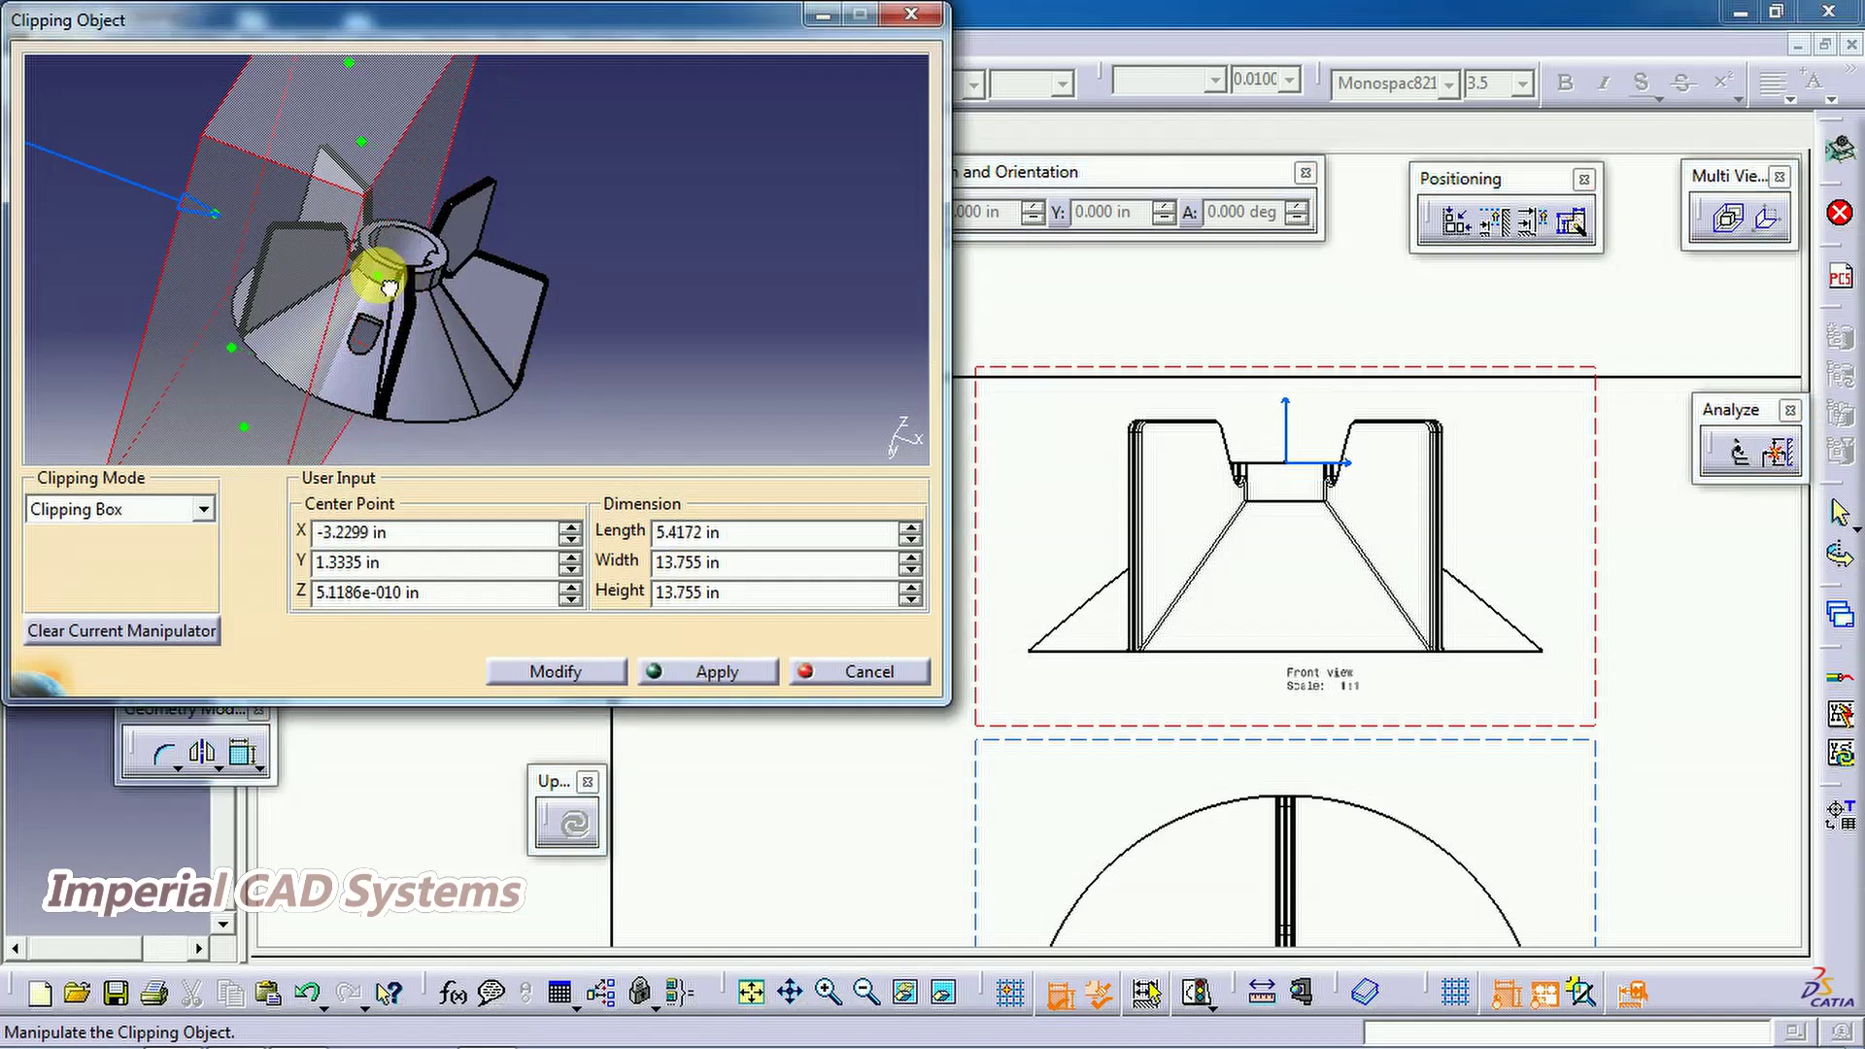
{"action": "left_click", "coordinate": [755, 680]}
{"action": "mouse_move", "coordinate": [1186, 633]}
{"action": "middle_mouse_down", "text": "ctrl"}
{"action": "mouse_move", "coordinate": [1352, 490]}
{"action": "mouse_move", "coordinate": [1233, 651]}
{"action": "middle_mouse_up", "text": "ctrl"}
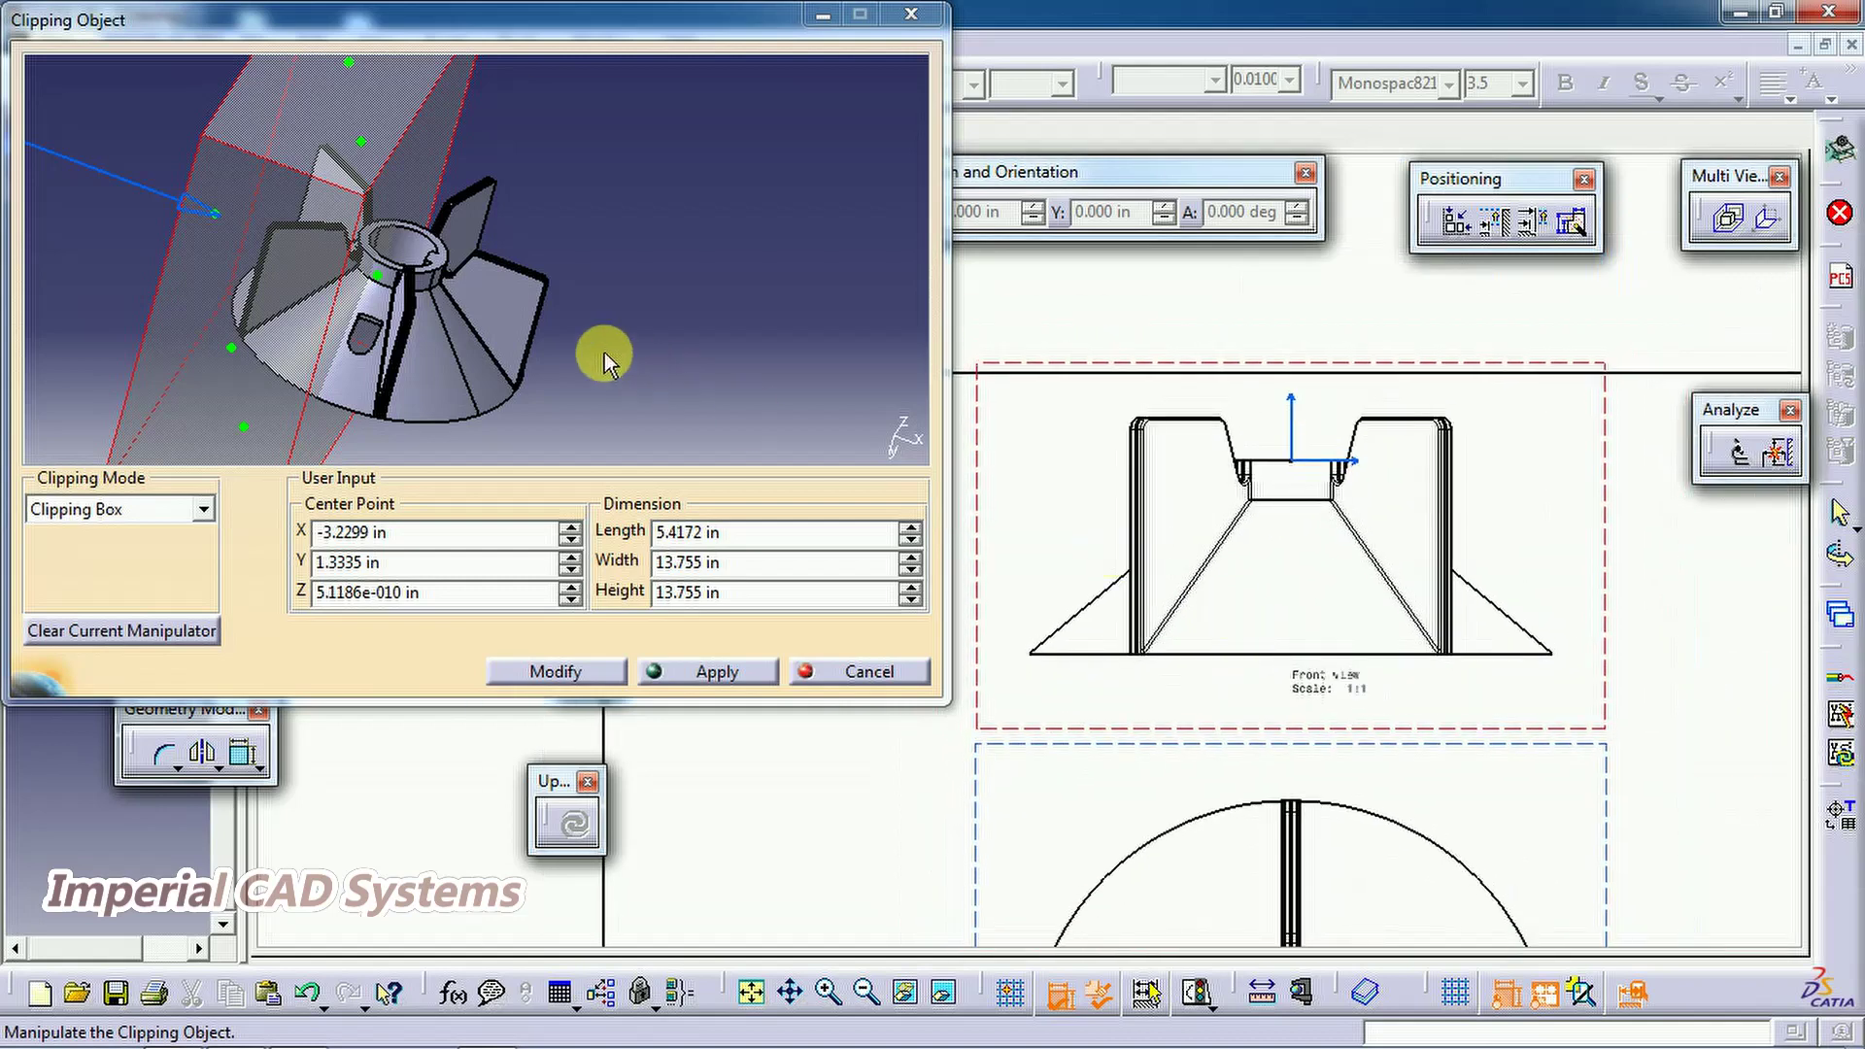
{"action": "left_click_drag", "start_coordinate": [385, 287], "coordinate": [576, 350]}
{"action": "left_click", "coordinate": [738, 674]}
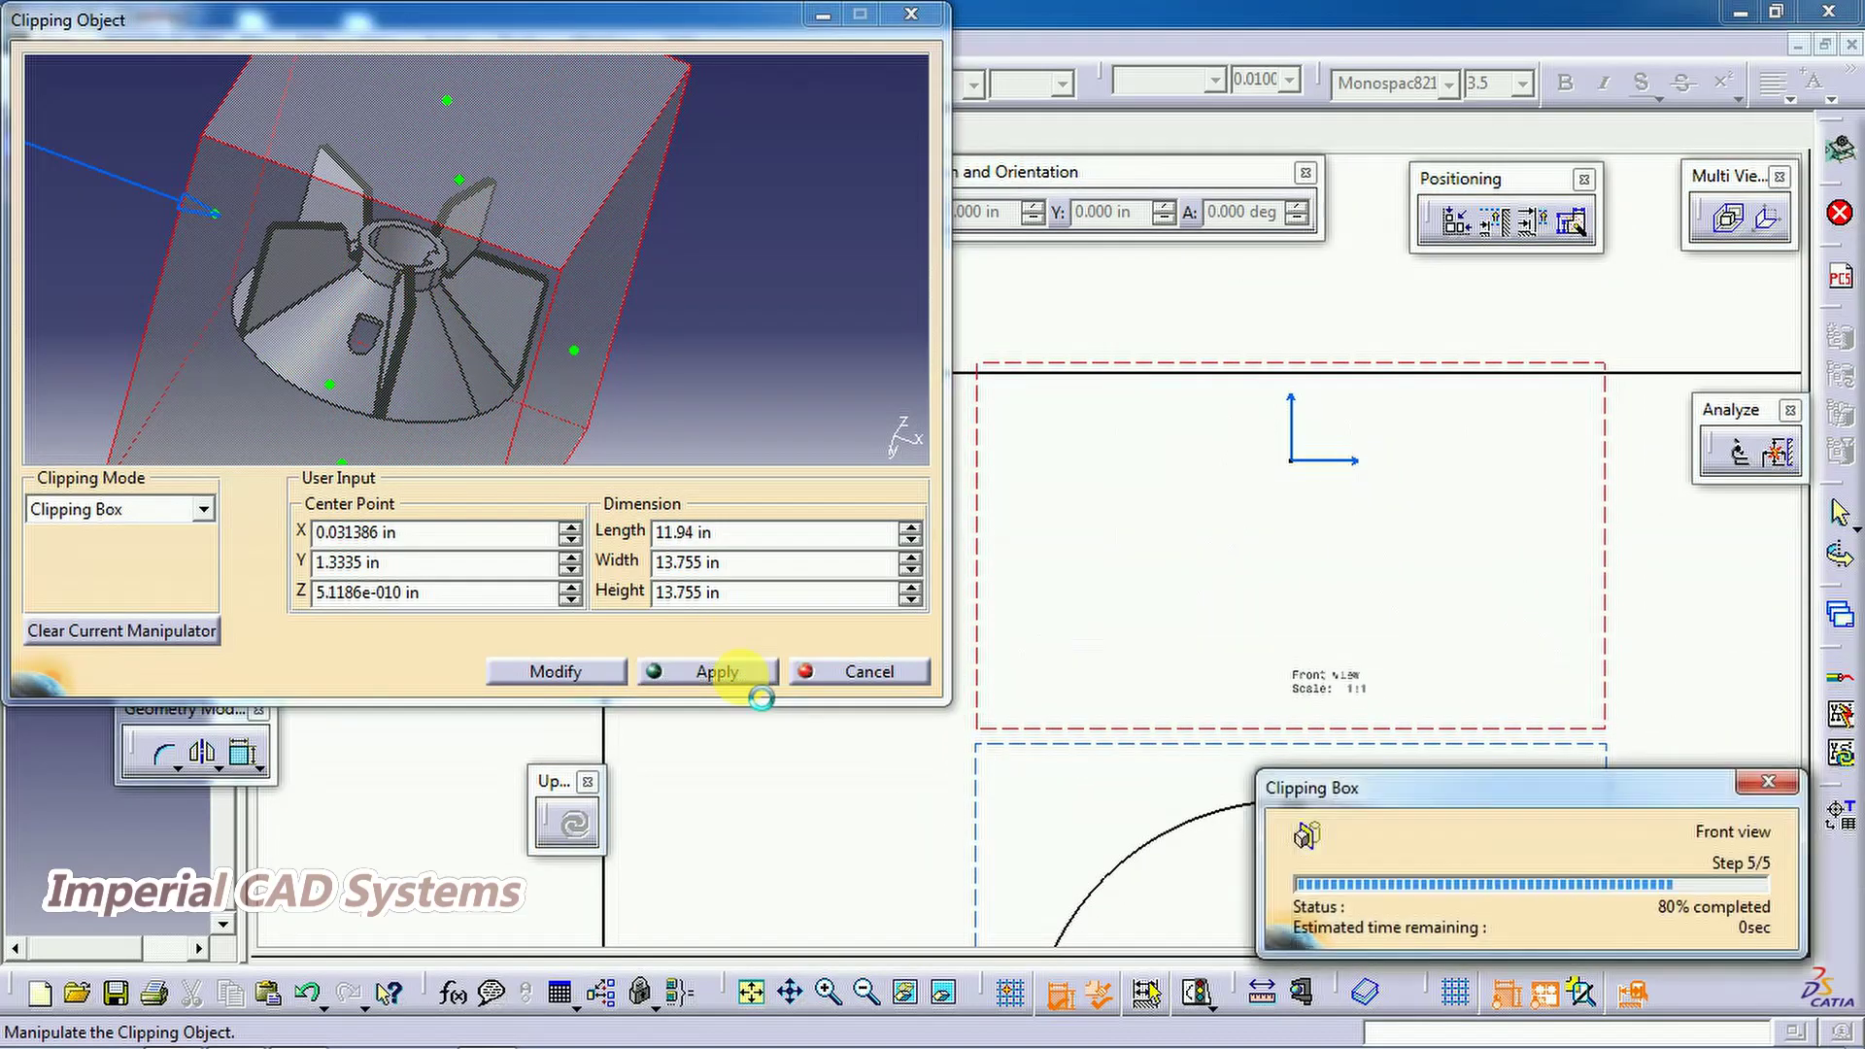
Push the box's front face into the front blades for a length of about 8.58 in and apply it to the front view
{"action": "left_click_drag", "start_coordinate": [223, 224], "coordinate": [239, 219]}
{"action": "middle_click_drag", "start_coordinate": [355, 321], "coordinate": [240, 304]}
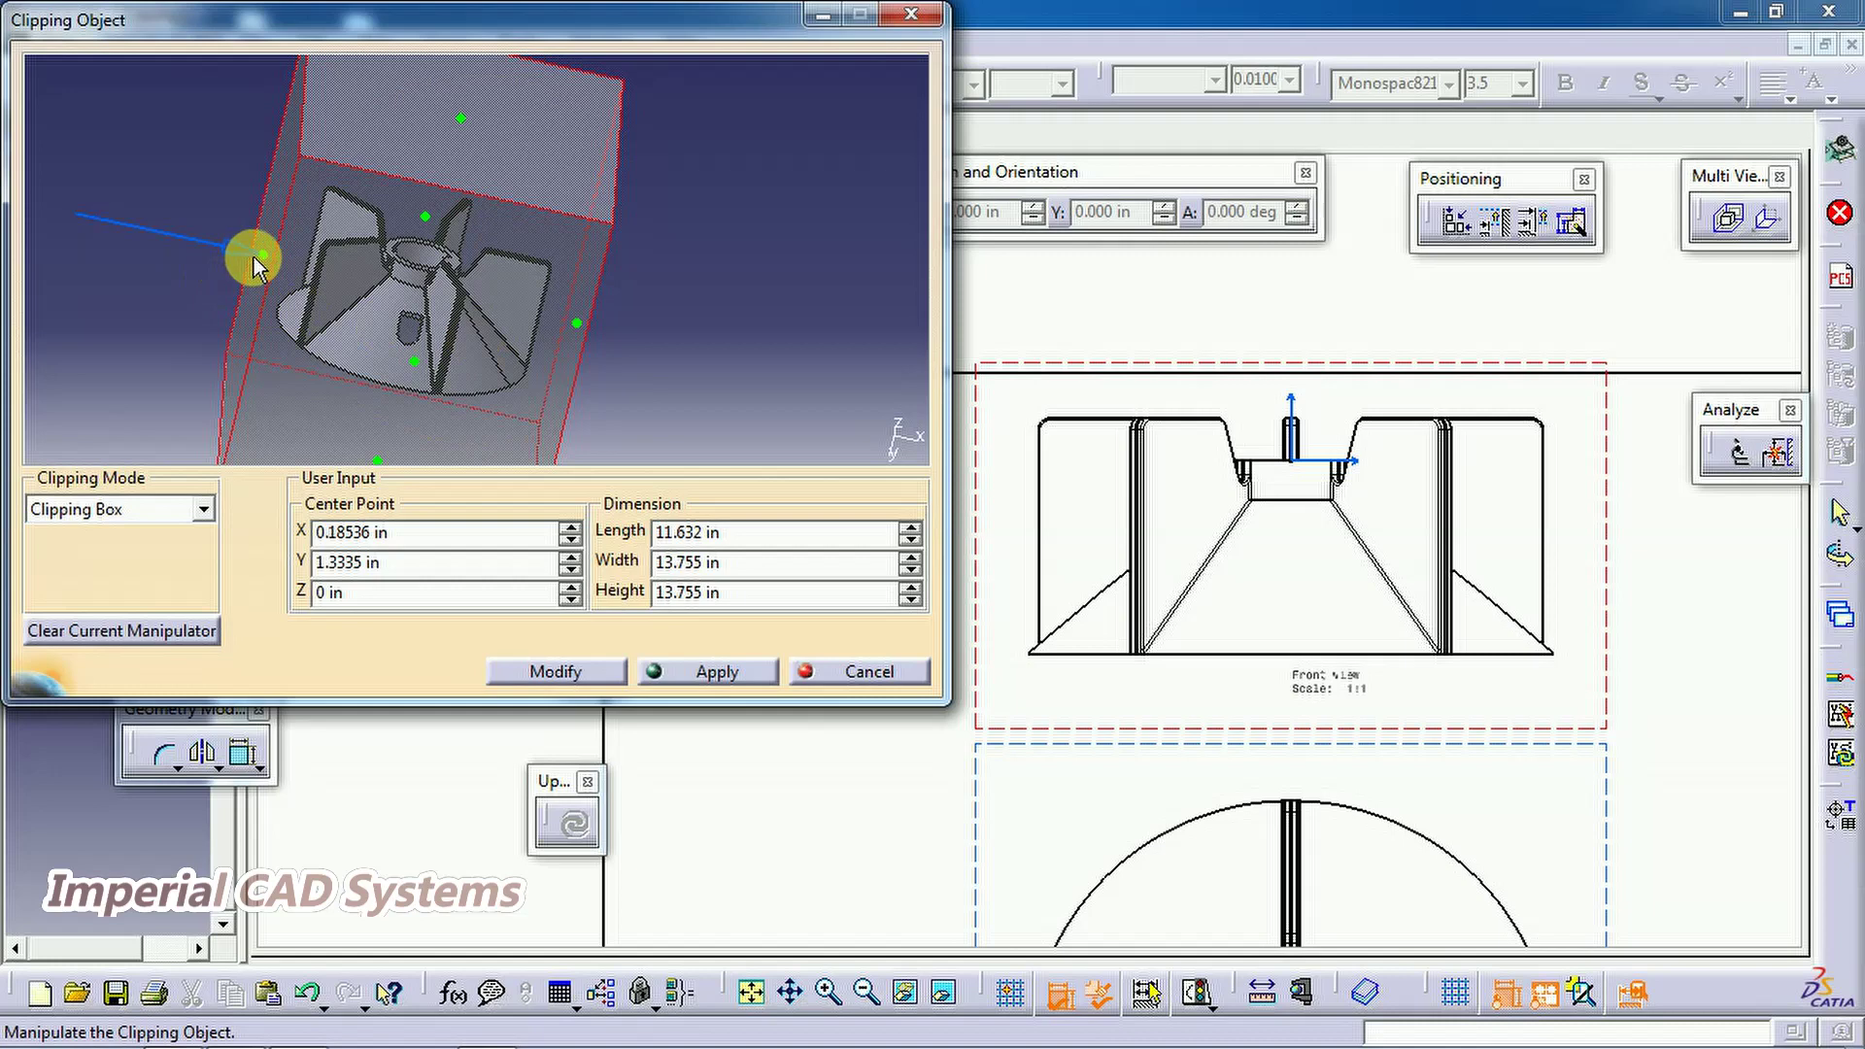
{"action": "left_click_drag", "start_coordinate": [276, 263], "coordinate": [357, 277]}
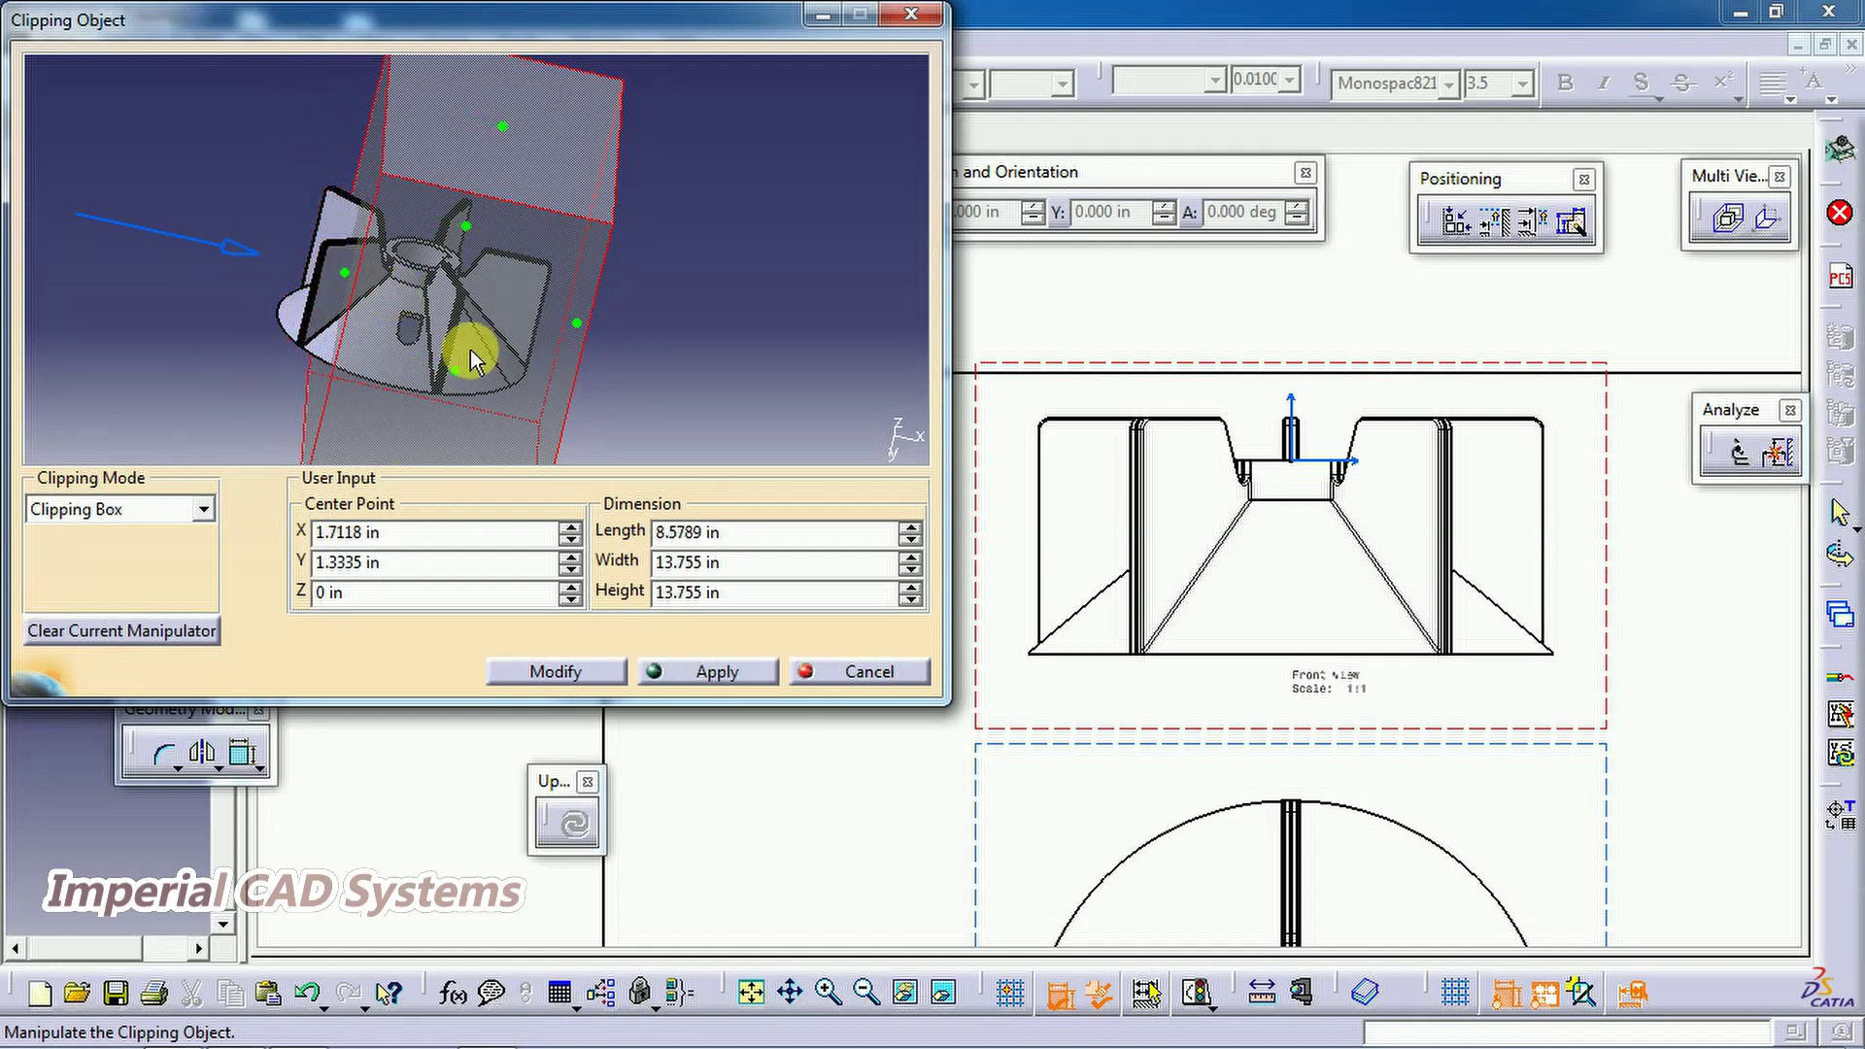
{"action": "left_click", "coordinate": [709, 670]}
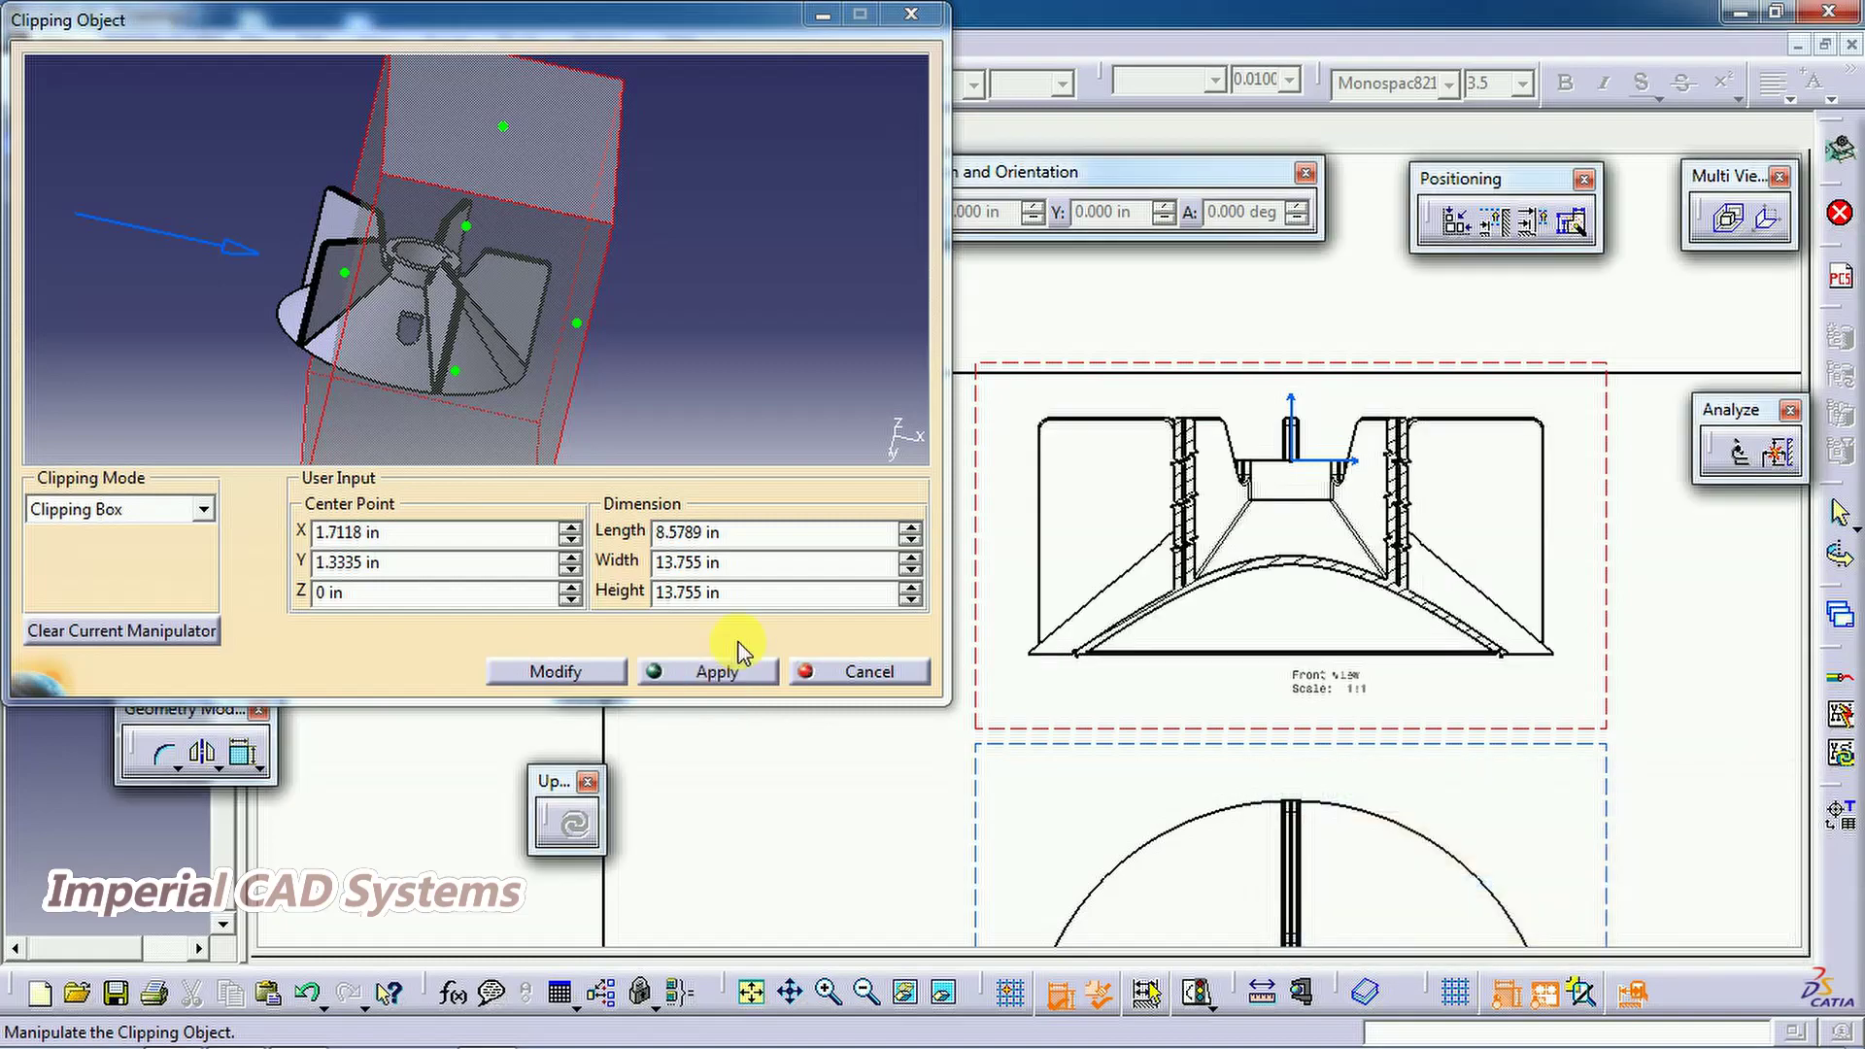
Move the box's front face to the hub for a length of about 6.13 in and apply it
{"action": "middle_click_drag", "start_coordinate": [578, 434], "coordinate": [483, 258]}
{"action": "middle_click_drag", "start_coordinate": [377, 365], "coordinate": [242, 431]}
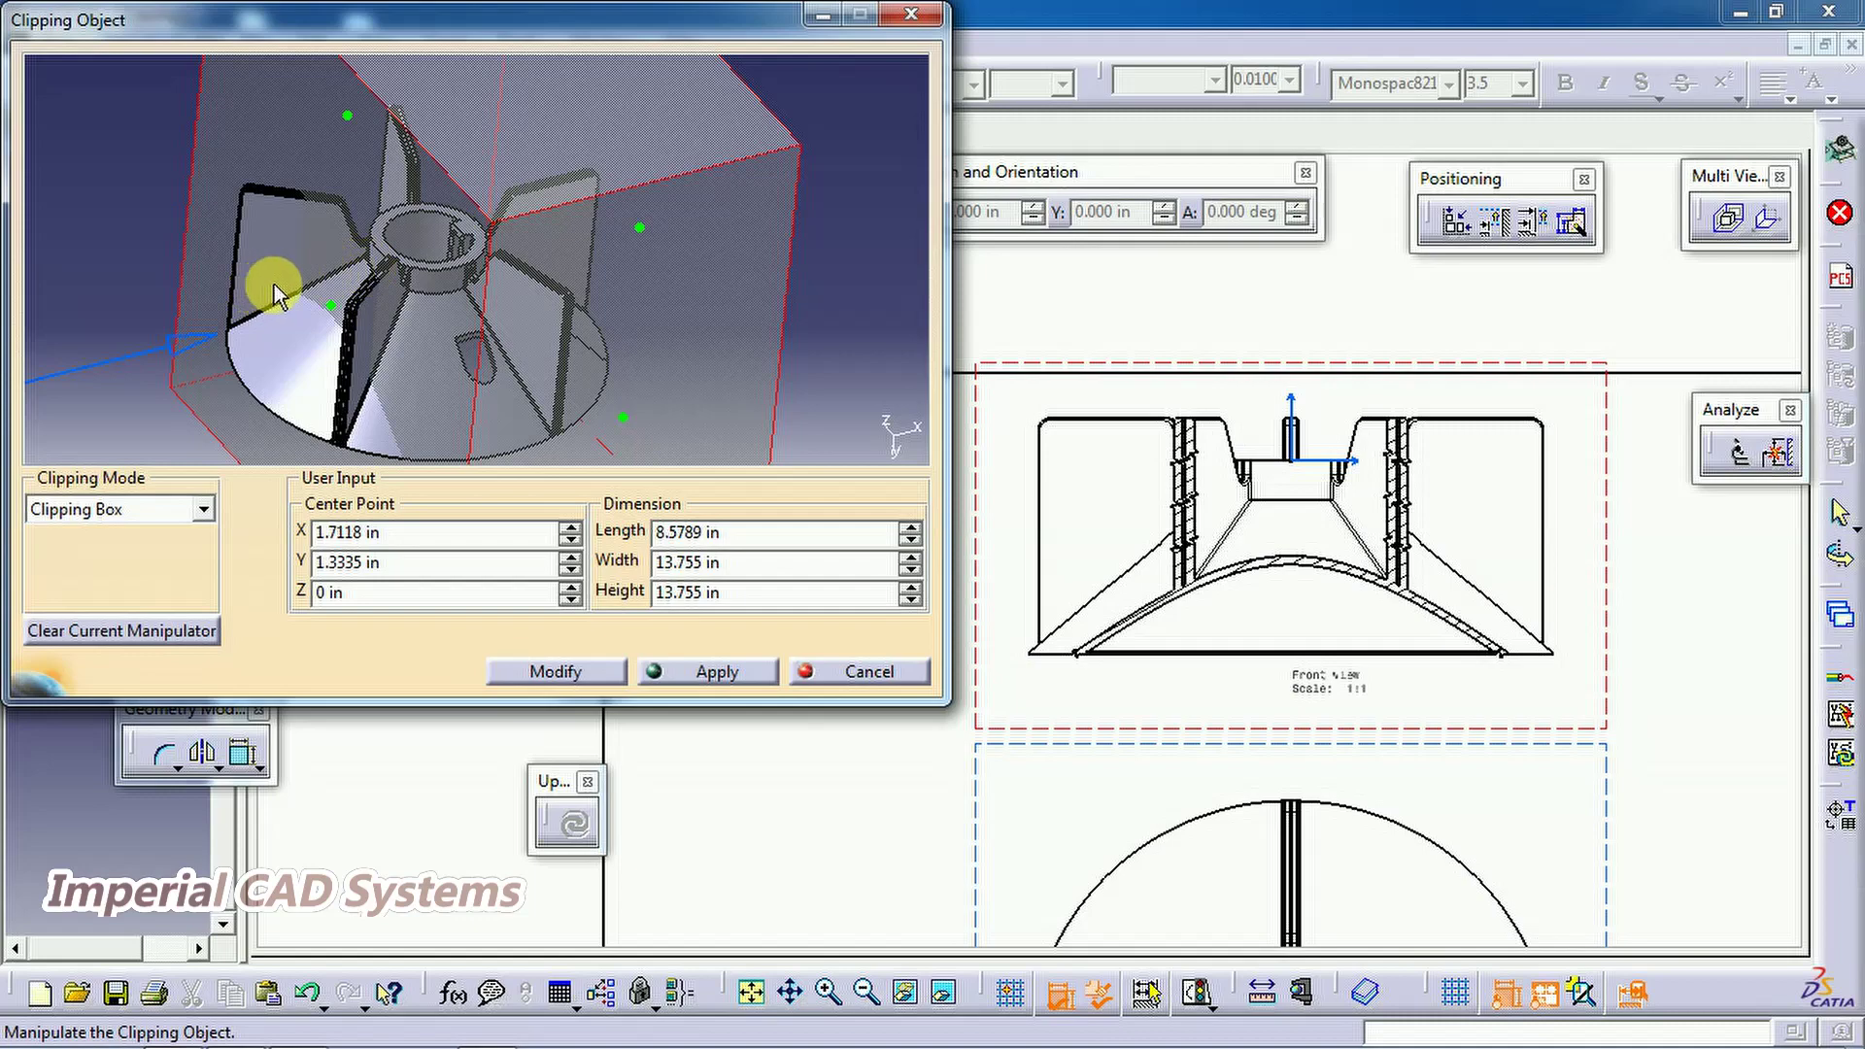
{"action": "middle_click_drag", "start_coordinate": [326, 276], "coordinate": [291, 287]}
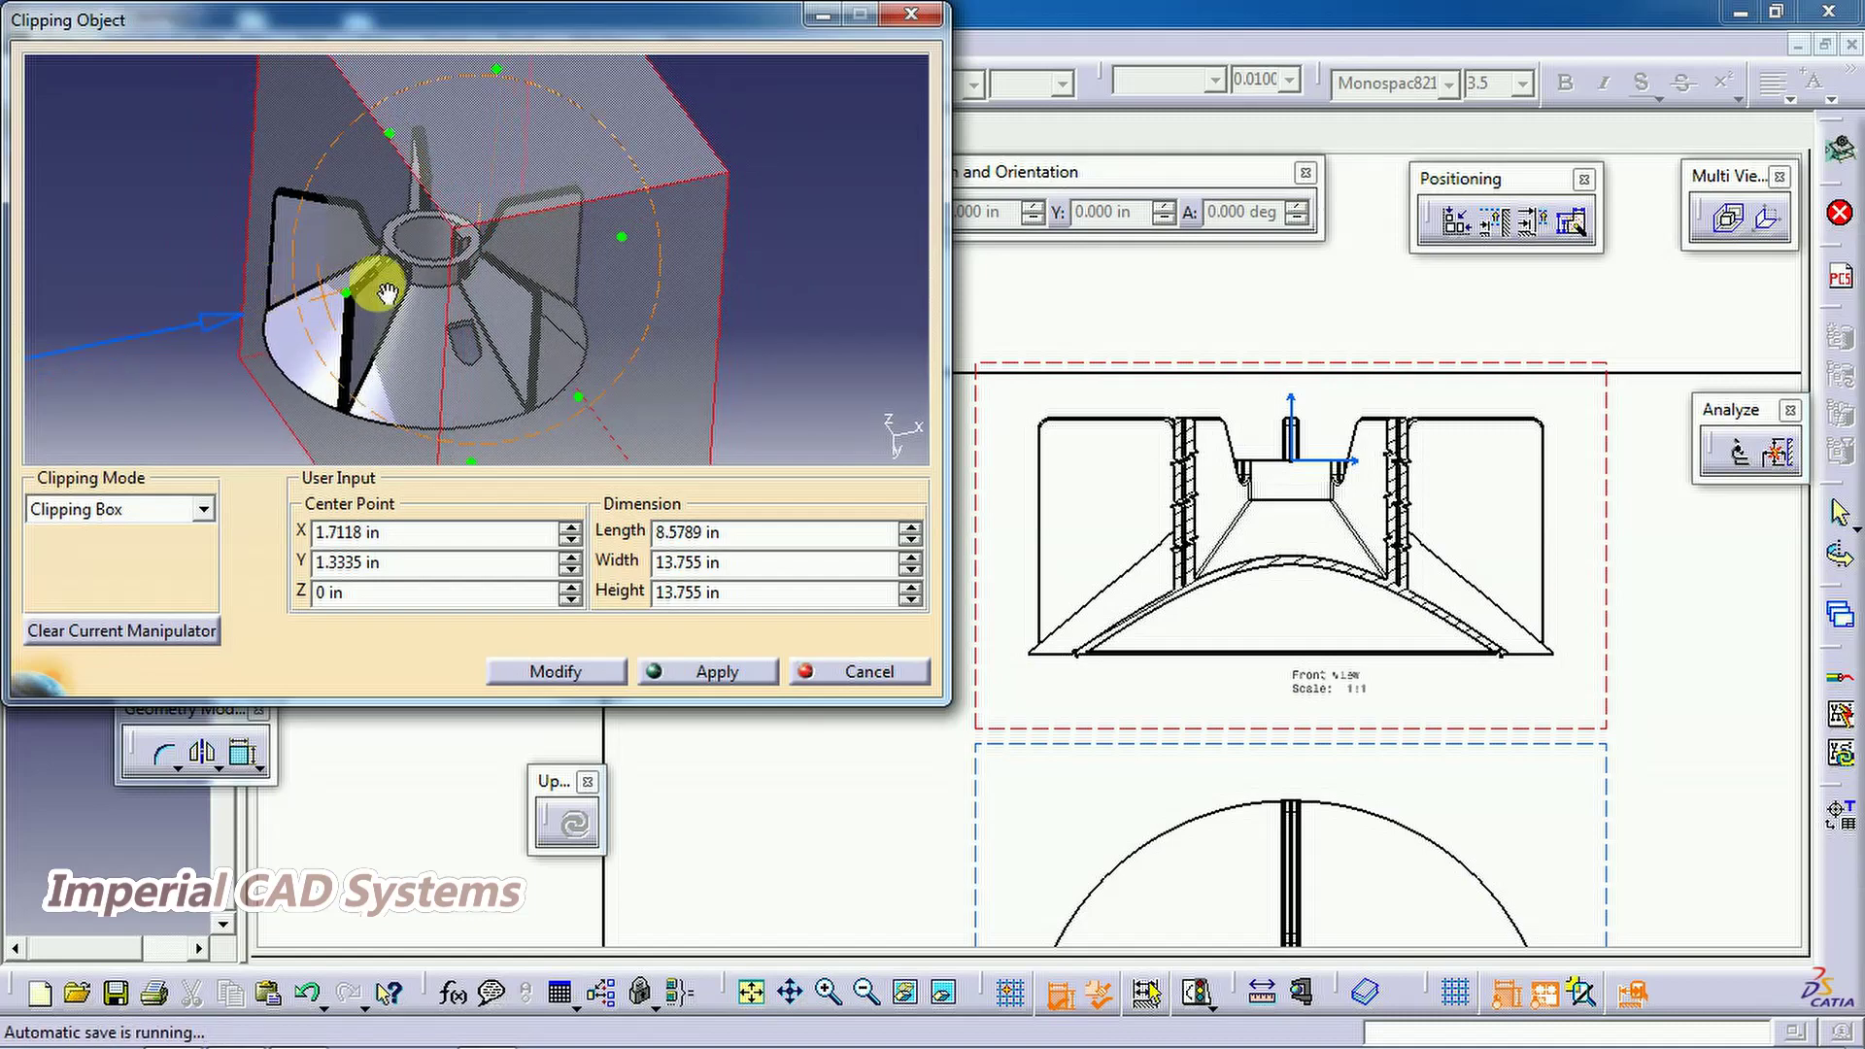
{"action": "middle_click_drag", "start_coordinate": [583, 312], "coordinate": [622, 218]}
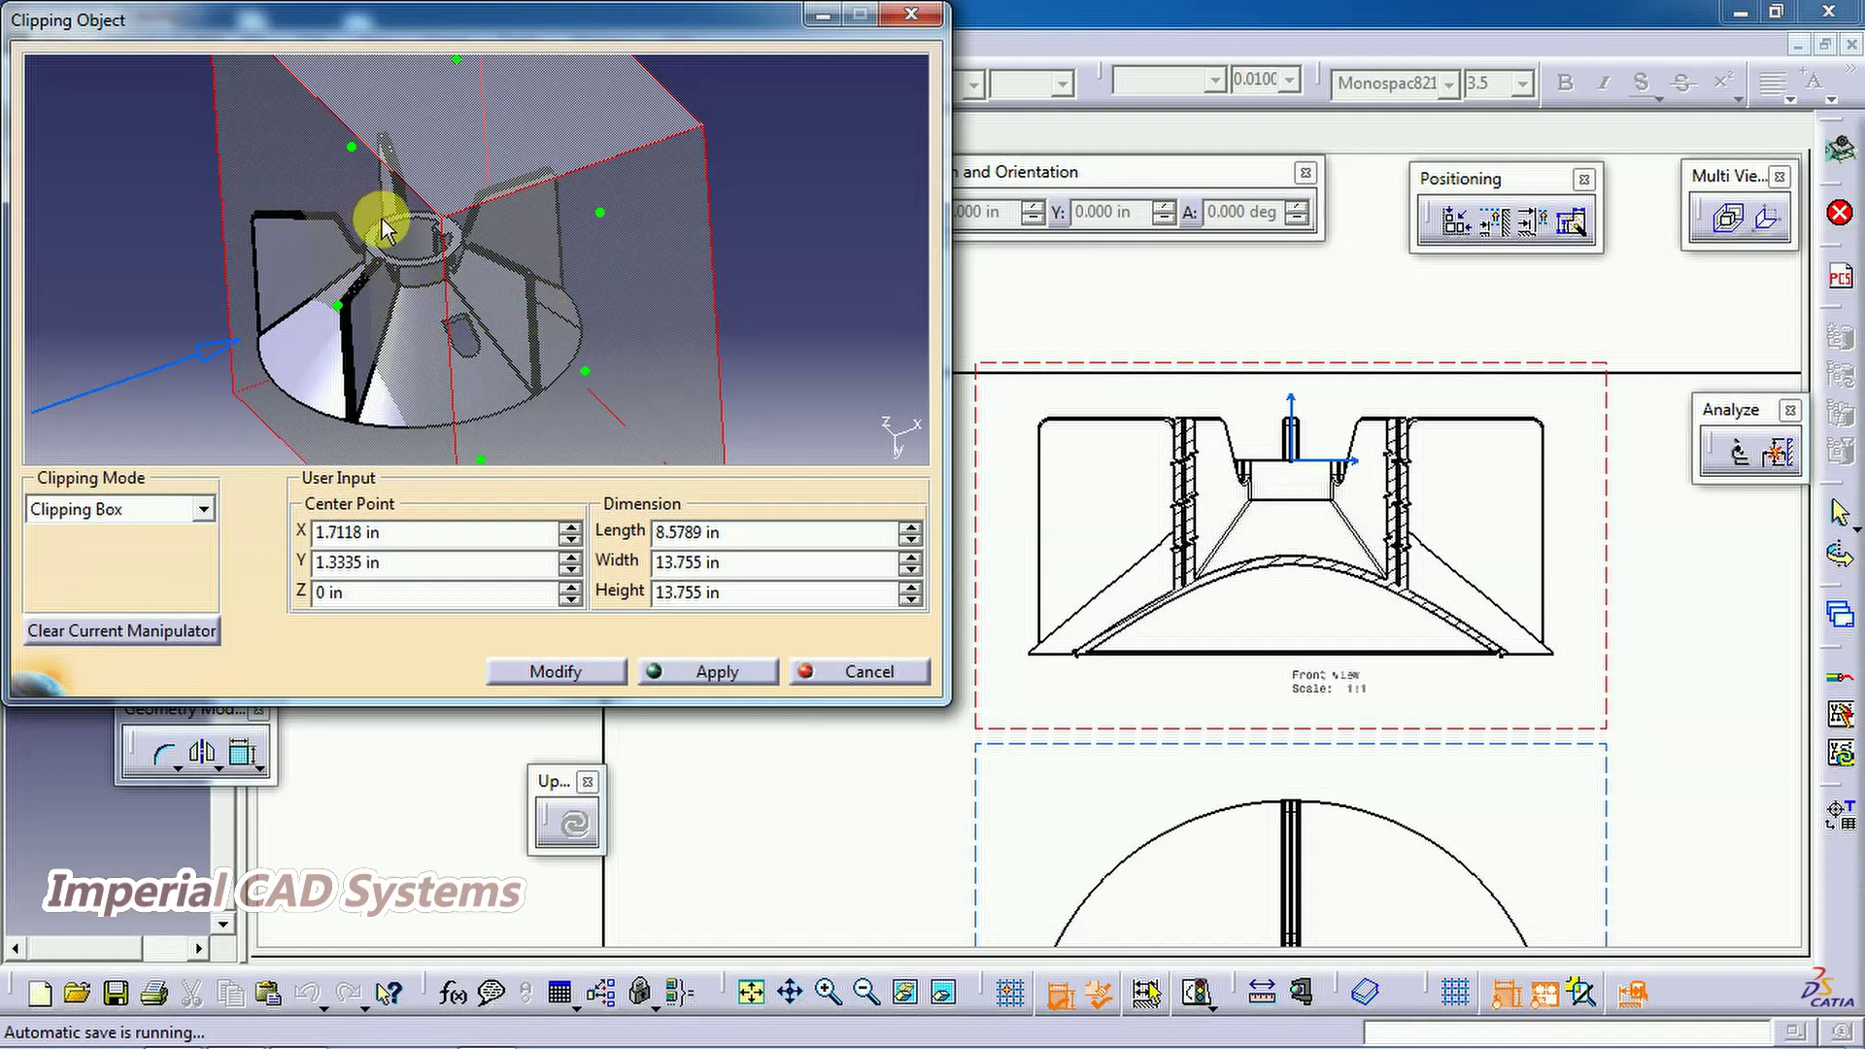
{"action": "left_click_drag", "start_coordinate": [344, 316], "coordinate": [420, 296]}
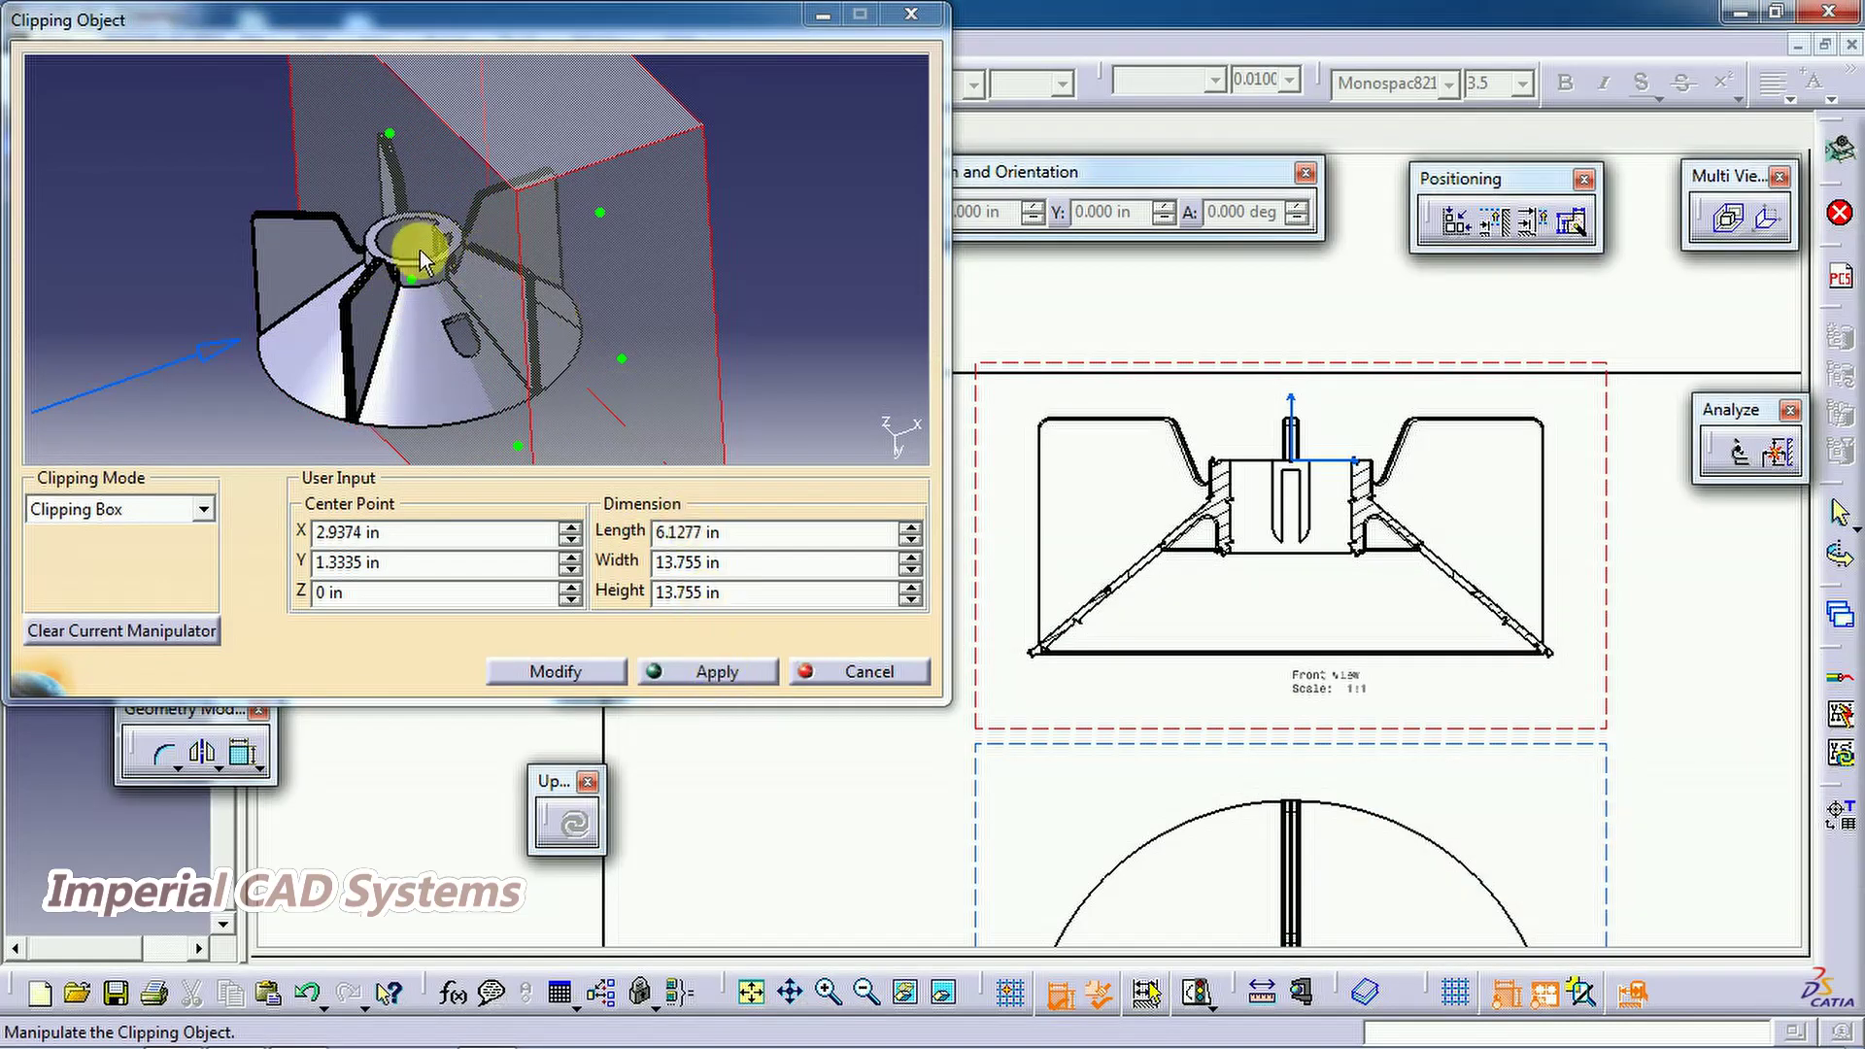
Apply the box with its front face behind the hub at a length of about 3.38 in, and again at the front blades at about 8.66 in
{"action": "left_click_drag", "start_coordinate": [479, 281], "coordinate": [501, 272]}
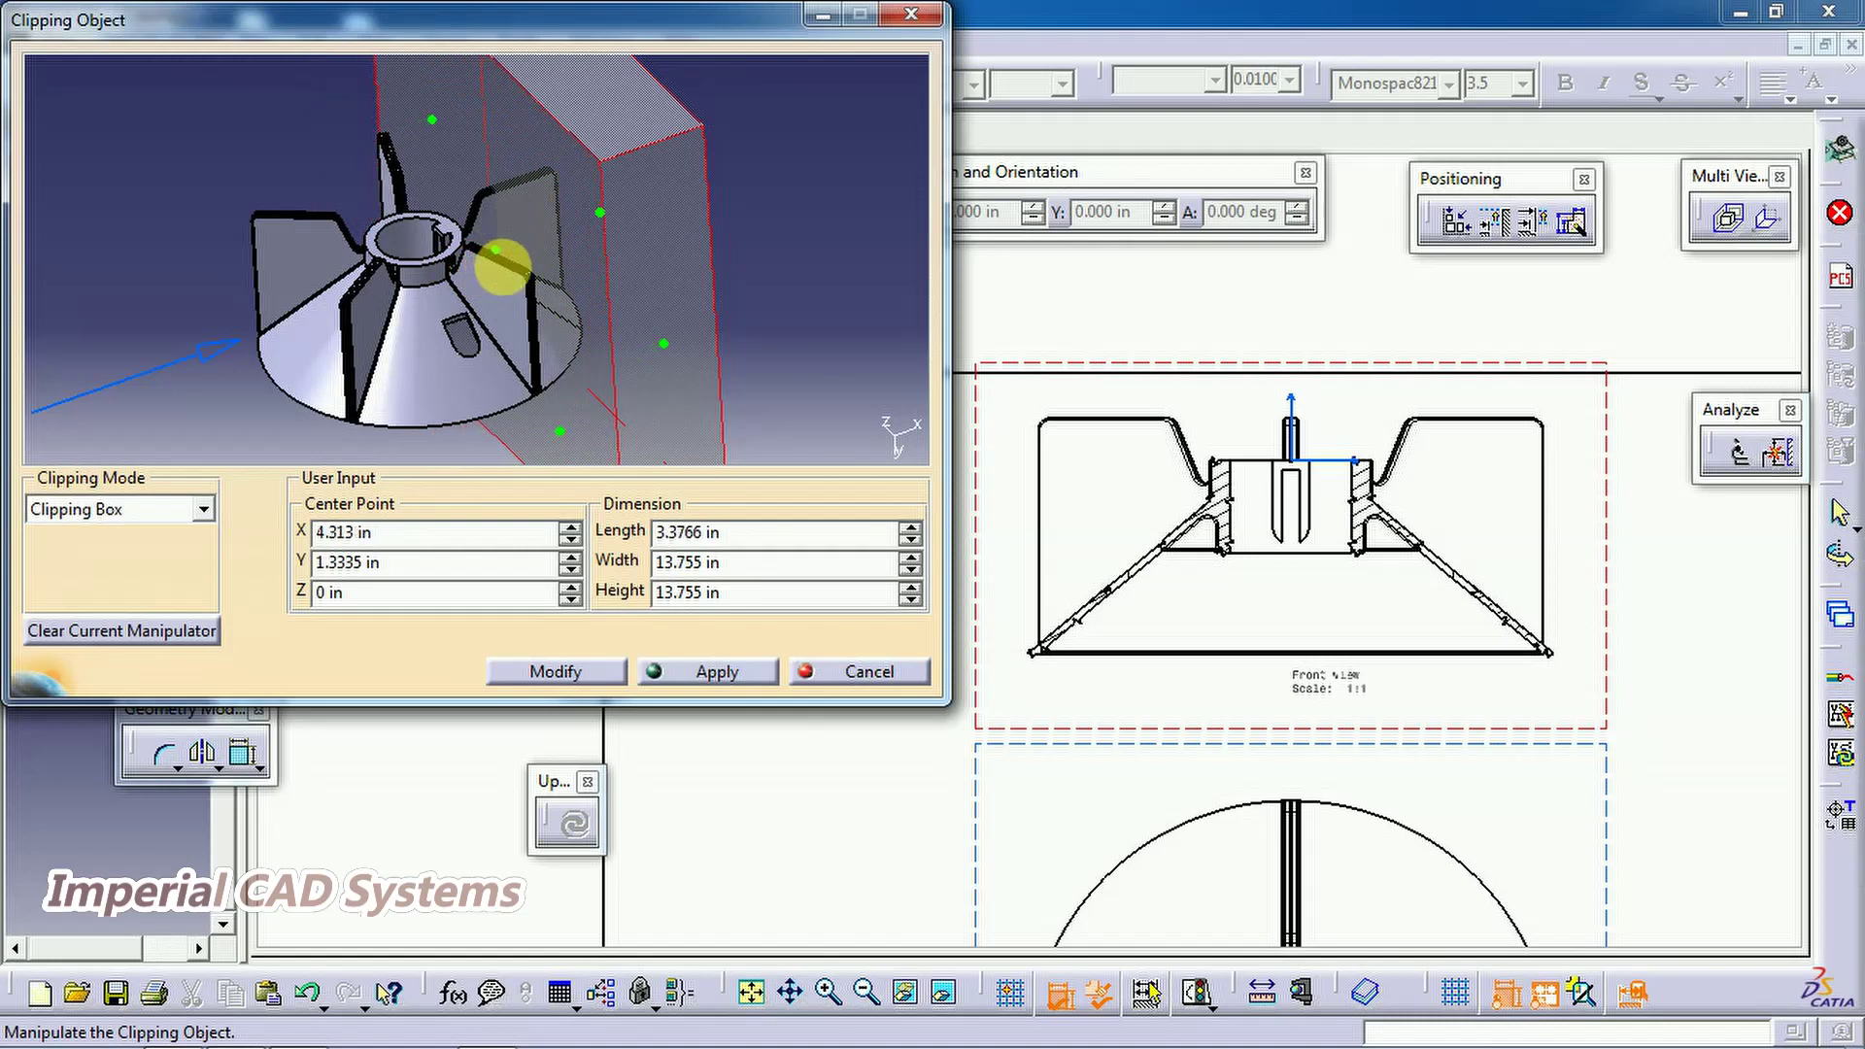
{"action": "left_click", "coordinate": [715, 672]}
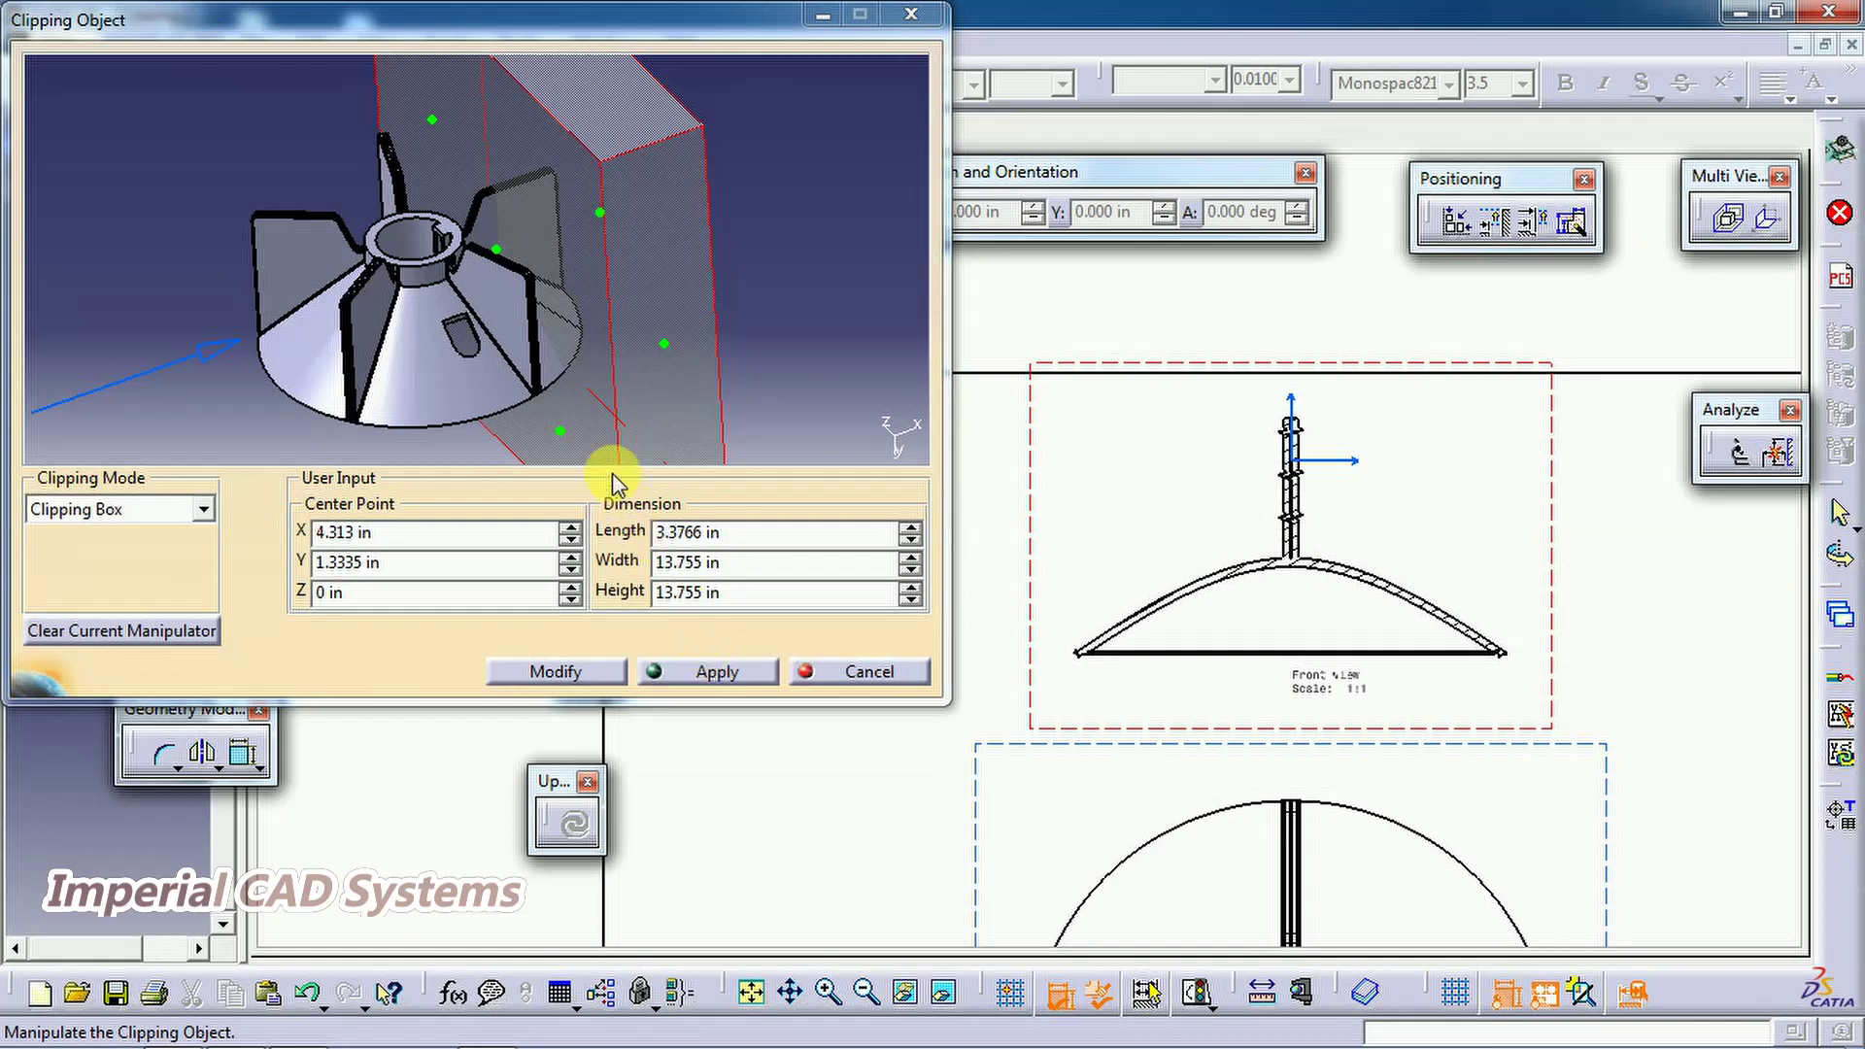
{"action": "left_click_drag", "start_coordinate": [501, 255], "coordinate": [335, 309]}
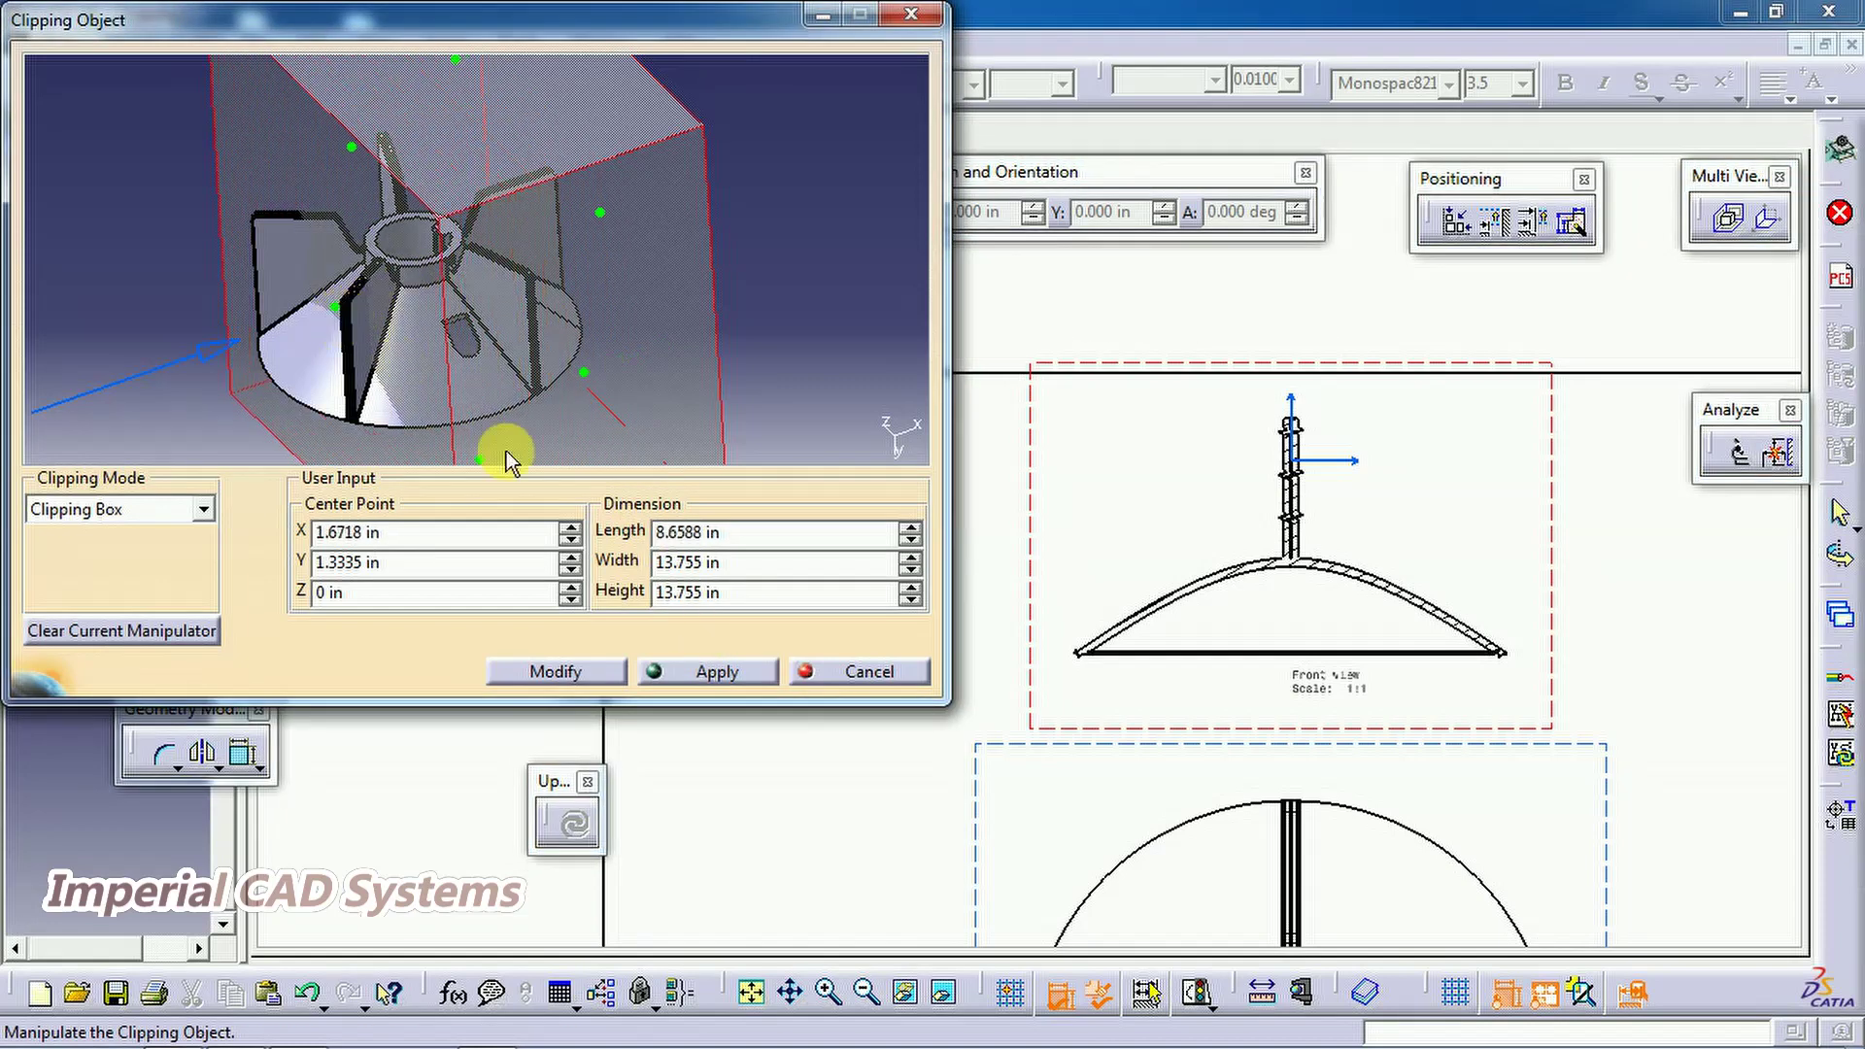
{"action": "left_click", "coordinate": [716, 671]}
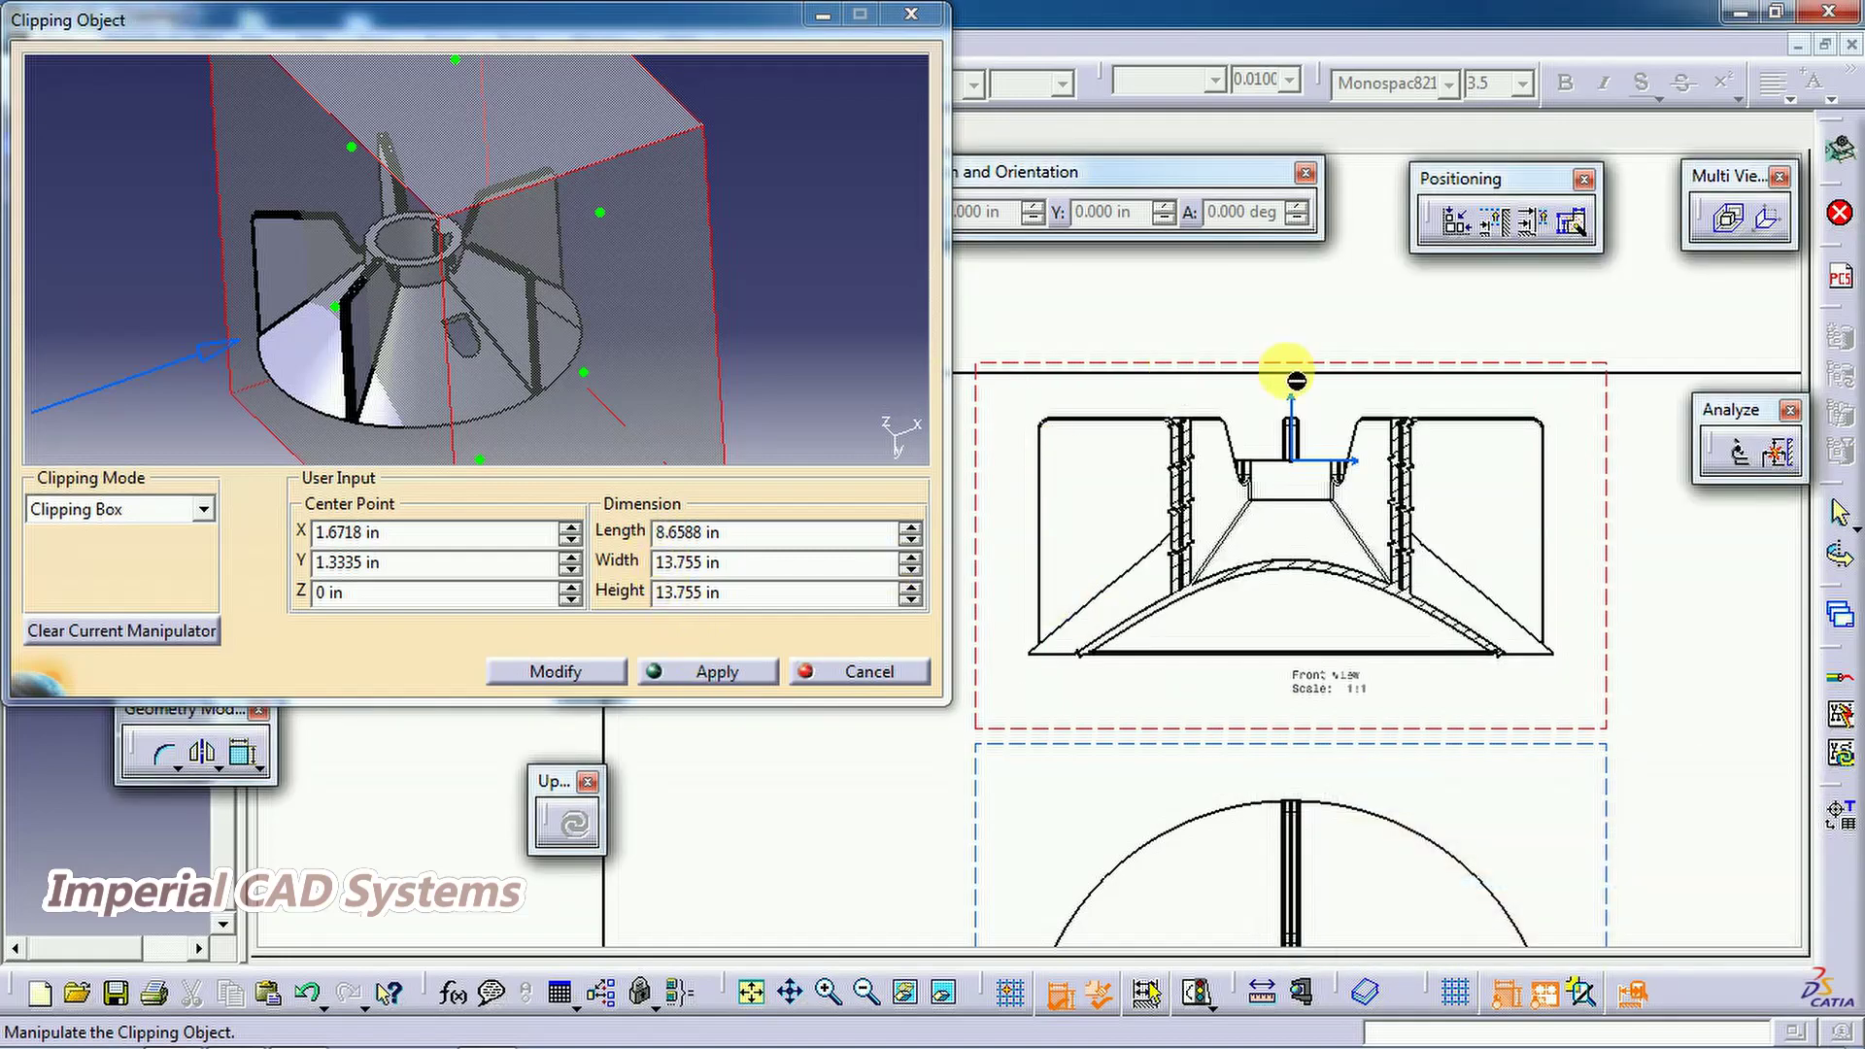
Pull the box's two side faces inward, applying the clipping at a width of about 10.12 in and again at about 6.70 in
{"action": "middle_click_drag", "start_coordinate": [486, 362], "coordinate": [666, 317]}
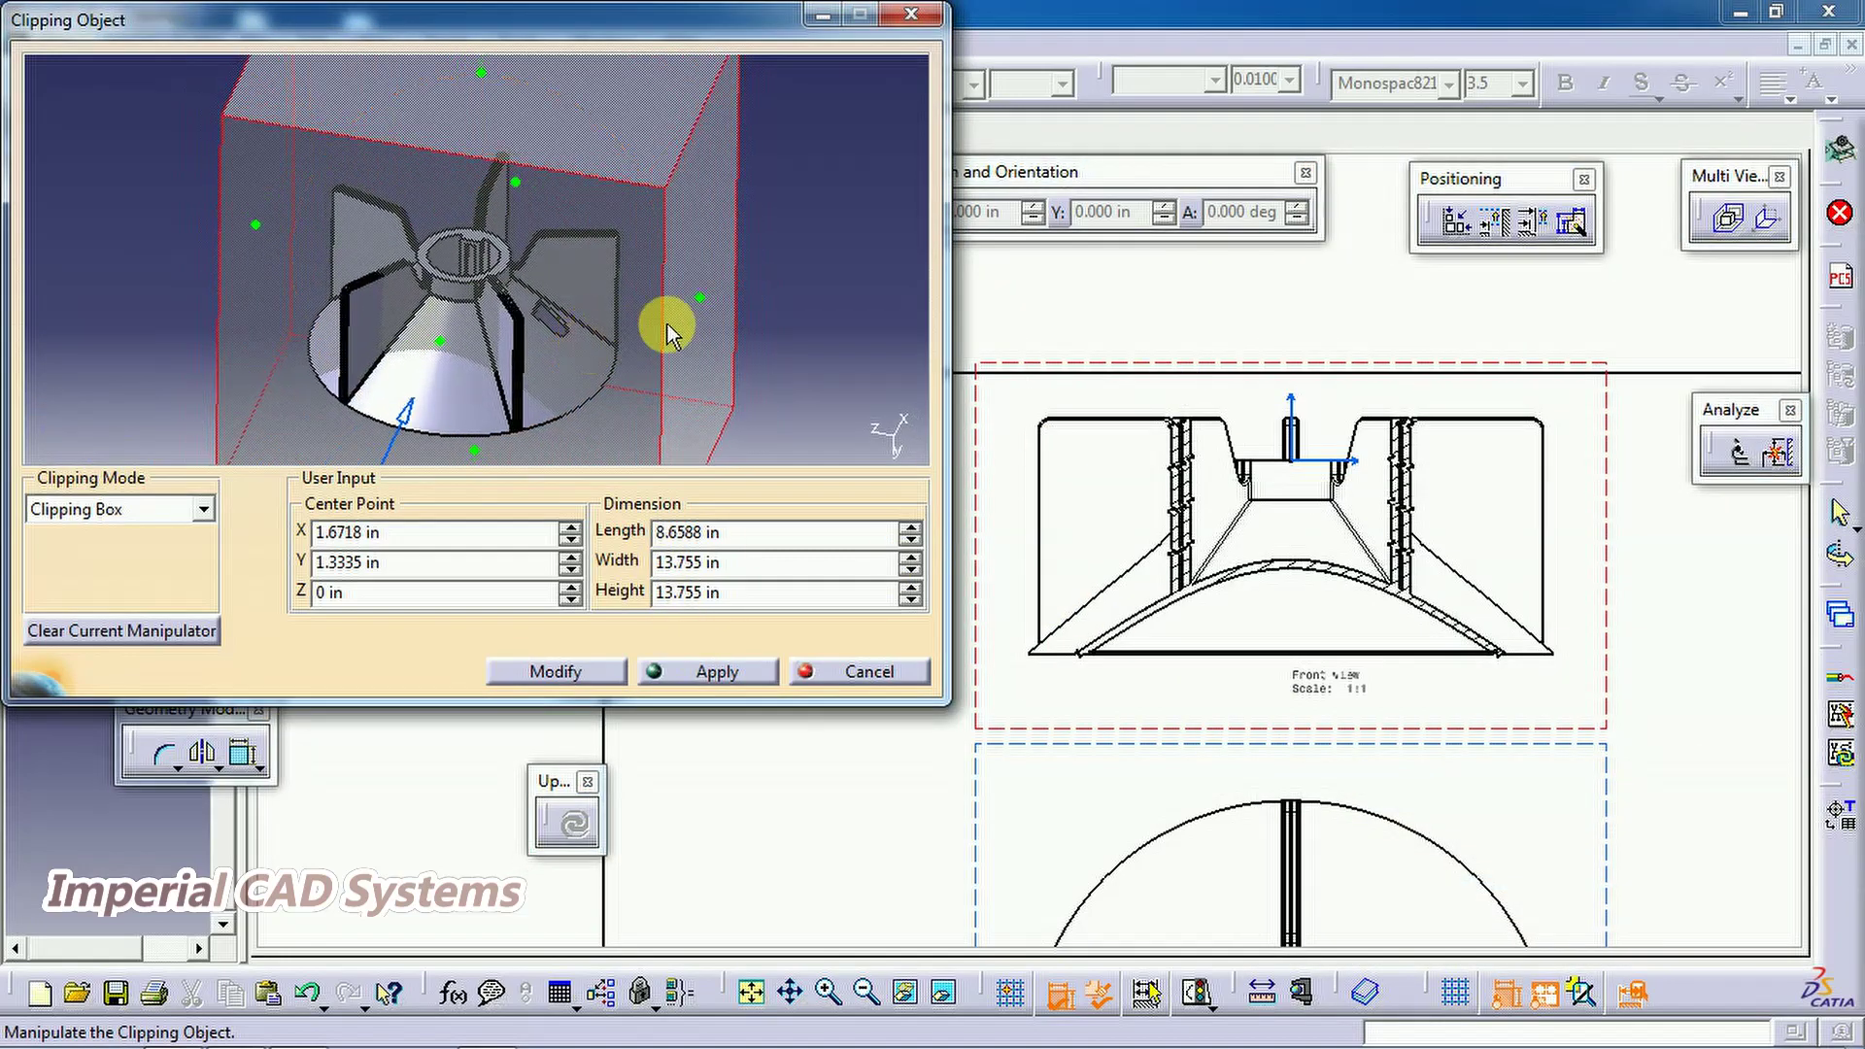
{"action": "left_click_drag", "start_coordinate": [708, 301], "coordinate": [566, 292]}
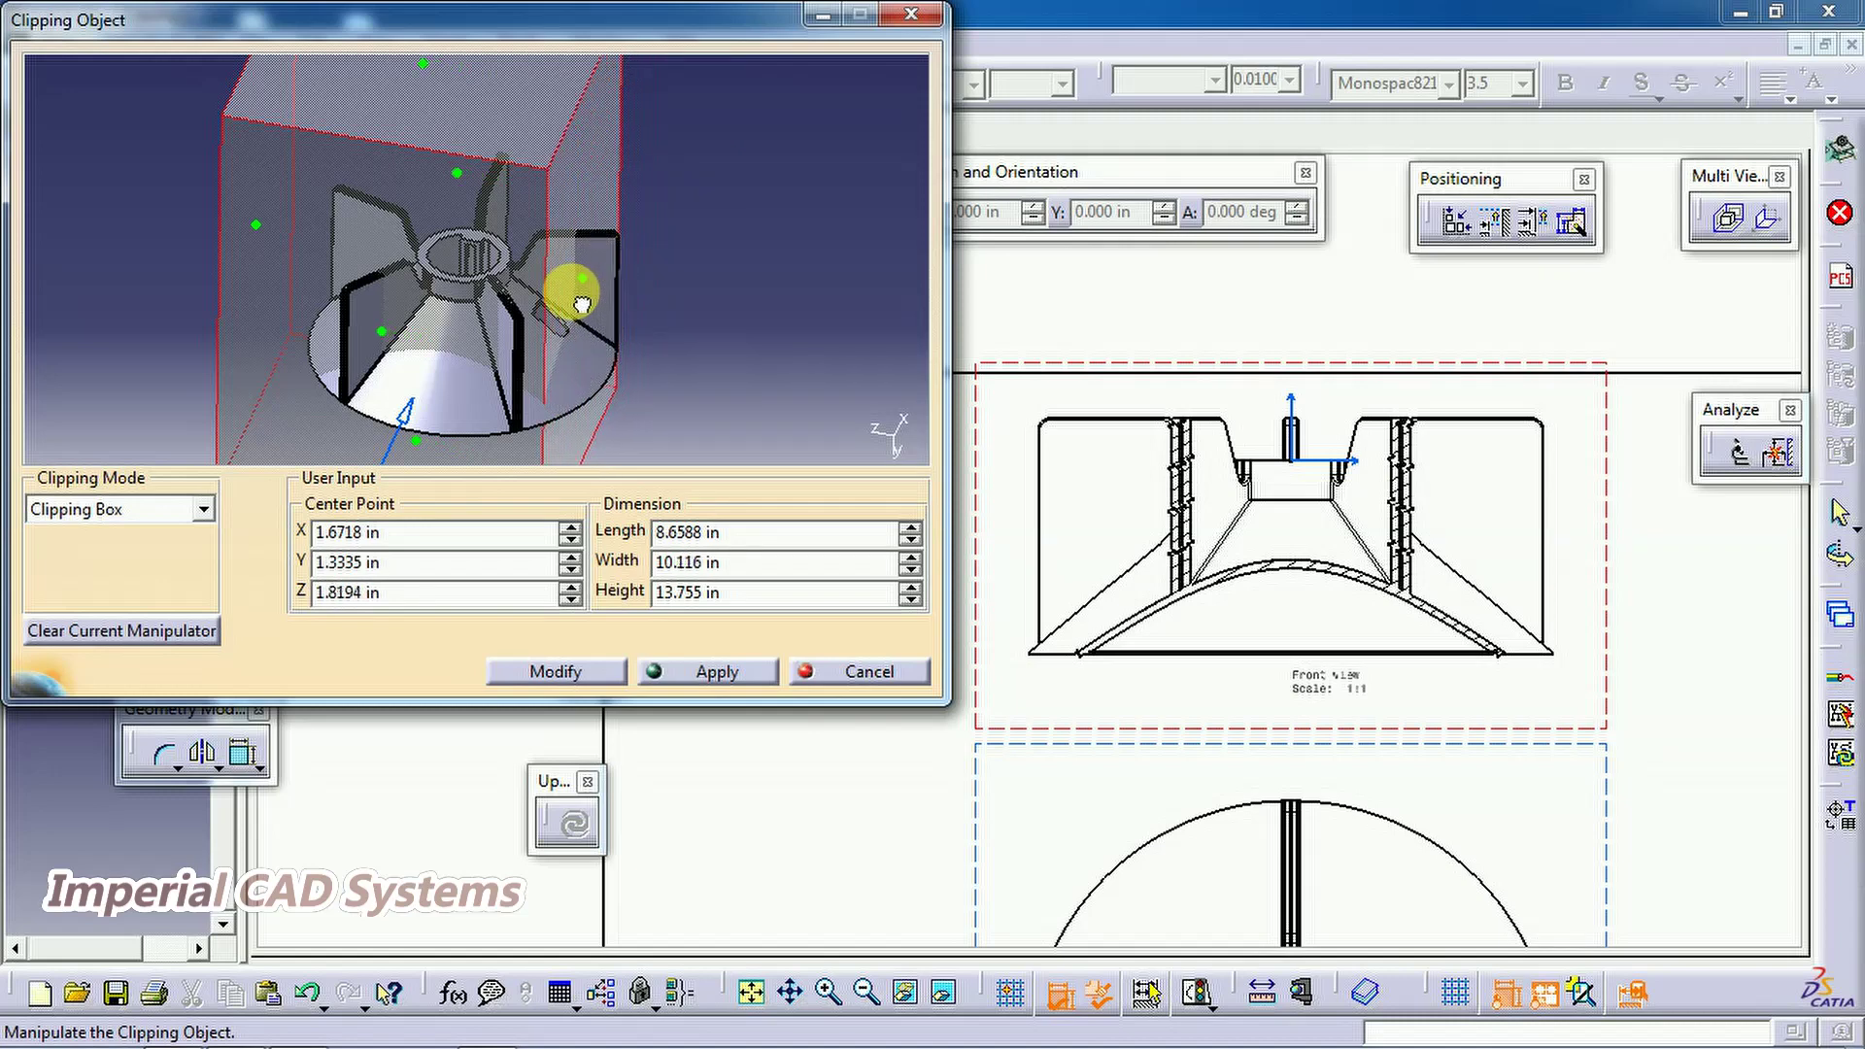
{"action": "left_click", "coordinate": [714, 672]}
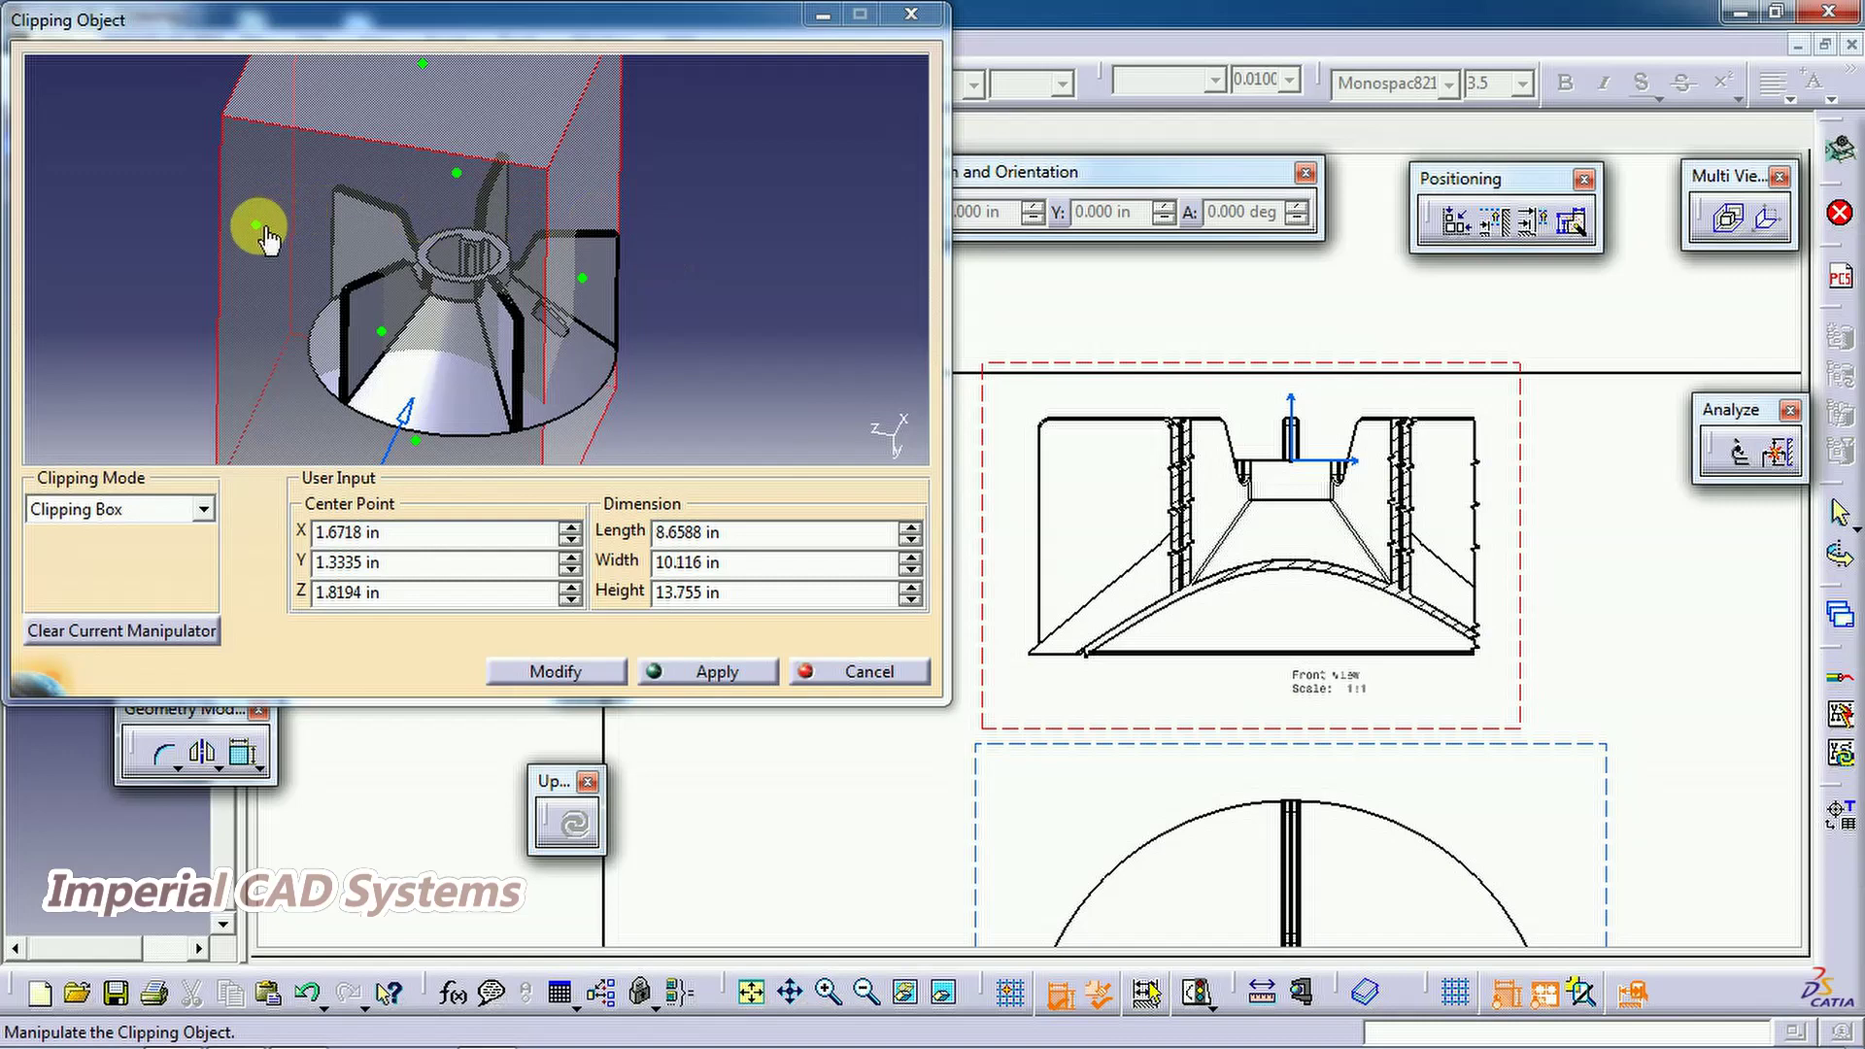
{"action": "left_click_drag", "start_coordinate": [259, 233], "coordinate": [375, 250]}
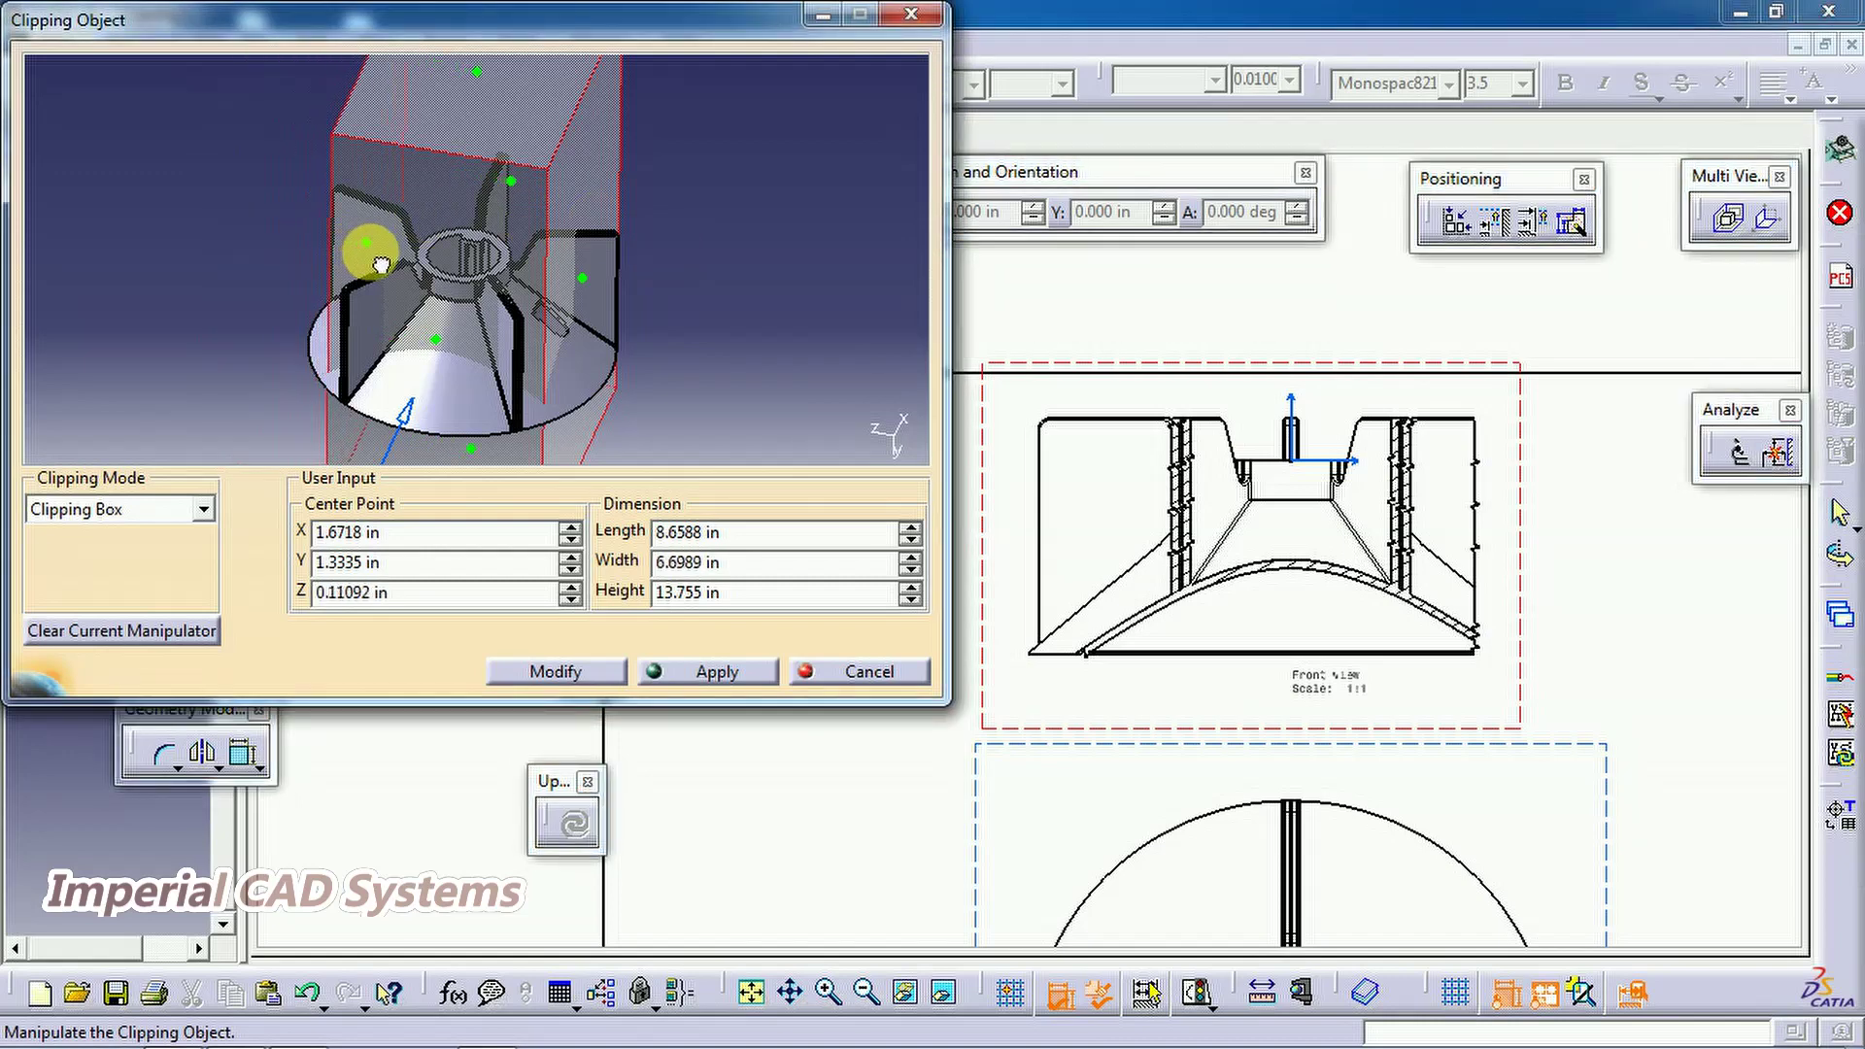
{"action": "left_click", "coordinate": [744, 672]}
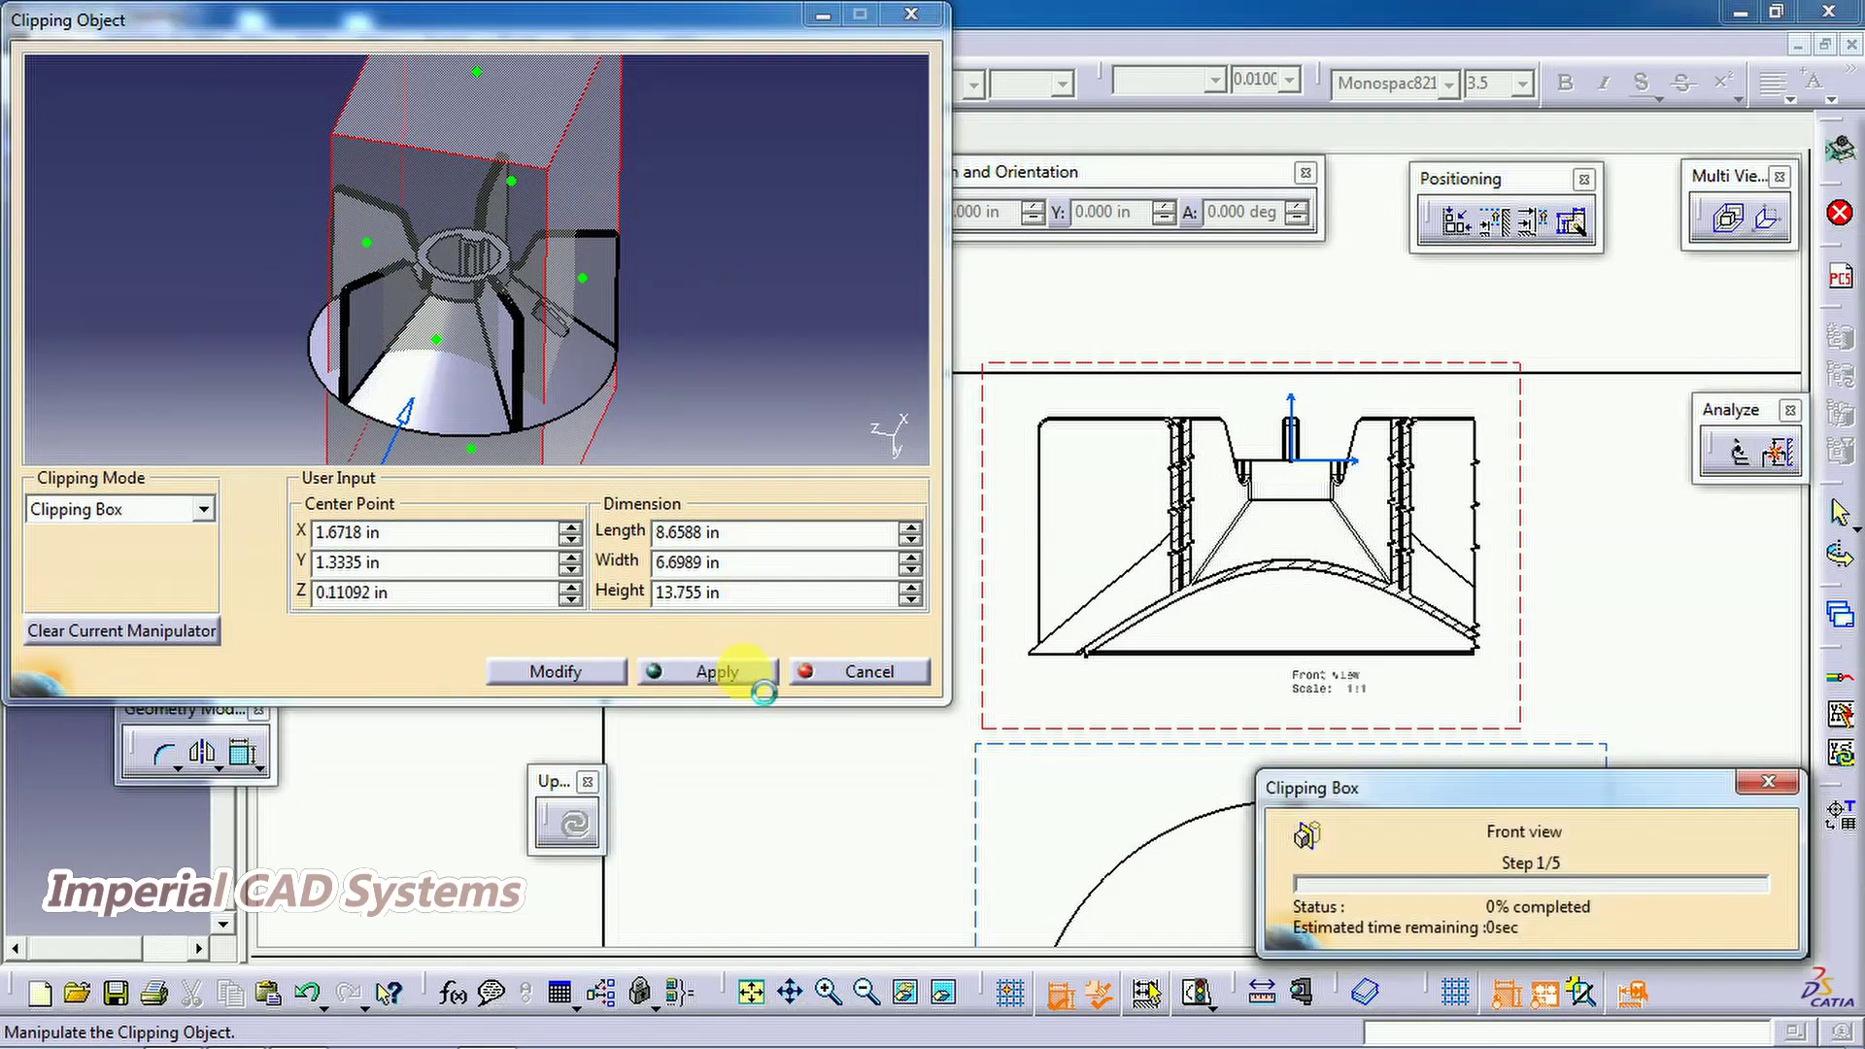
Pull the box's back face forward into the fan for a length of about 5.92 in and apply it
{"action": "middle_click_drag", "start_coordinate": [696, 285], "coordinate": [578, 357]}
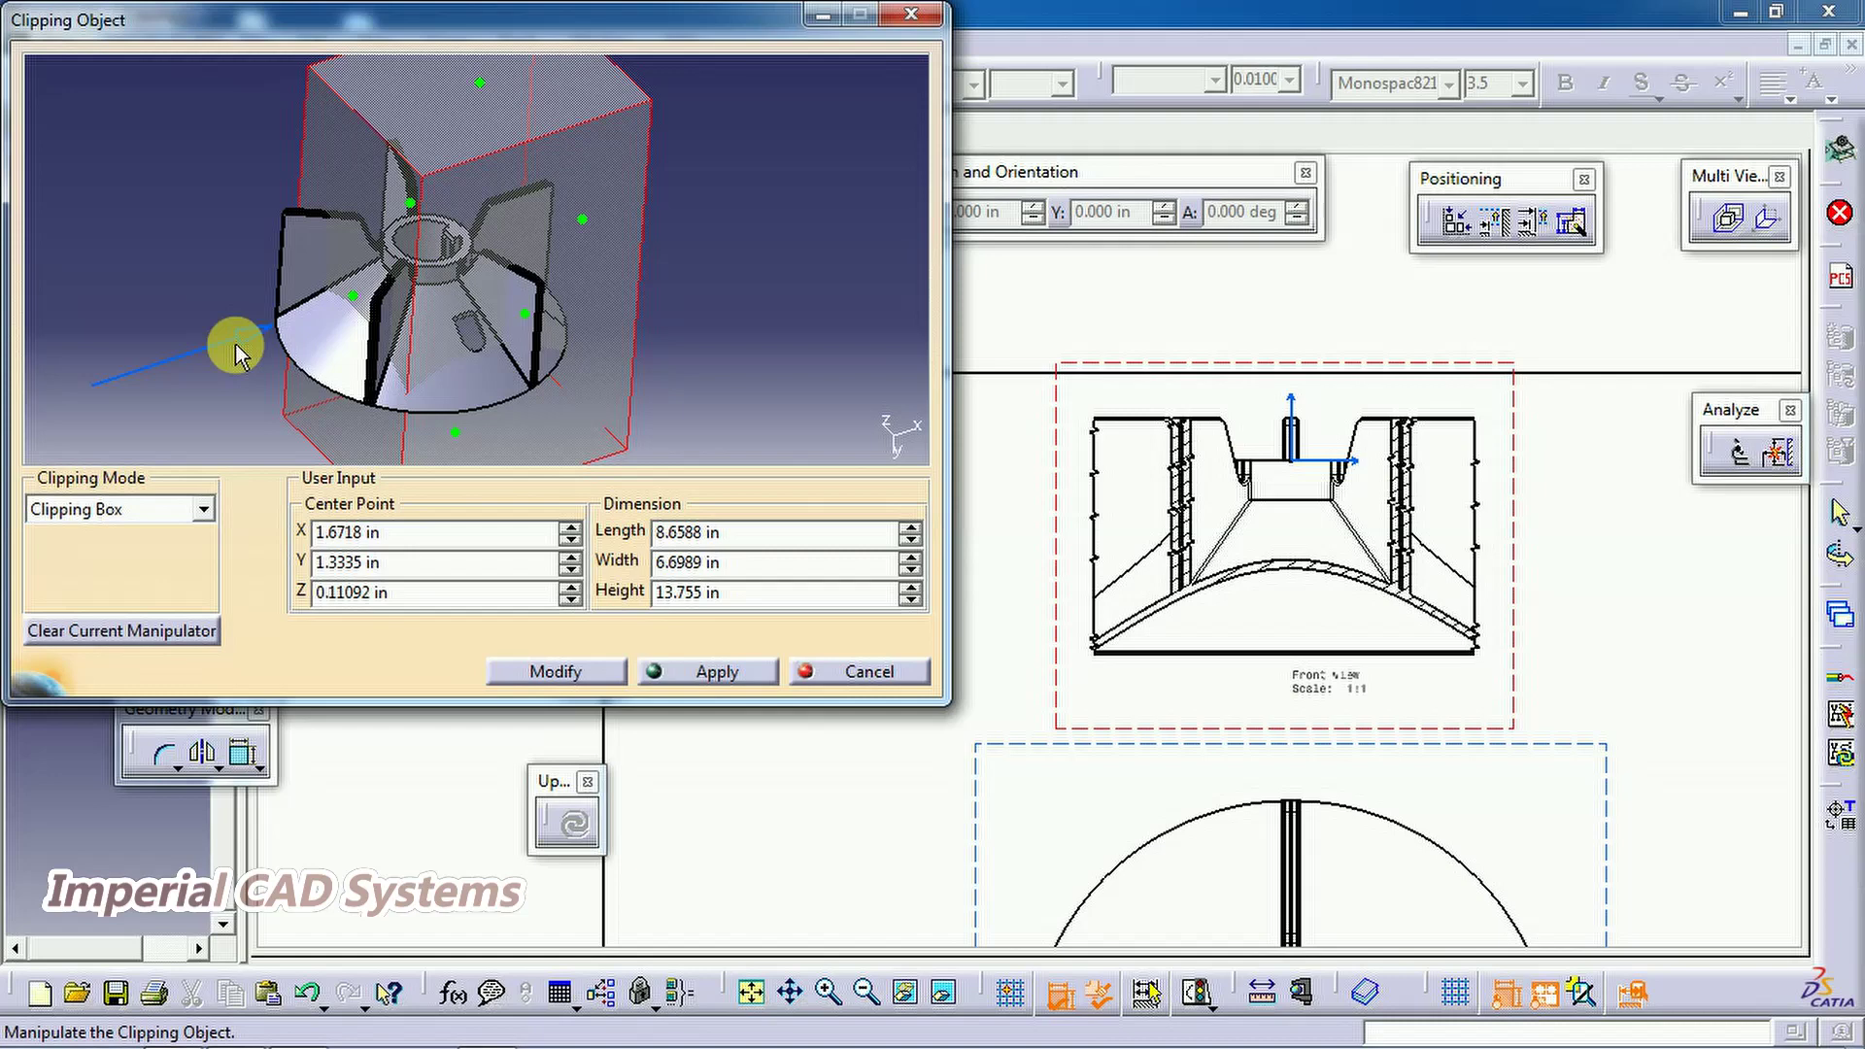
{"action": "middle_click_drag", "start_coordinate": [329, 301], "coordinate": [574, 258]}
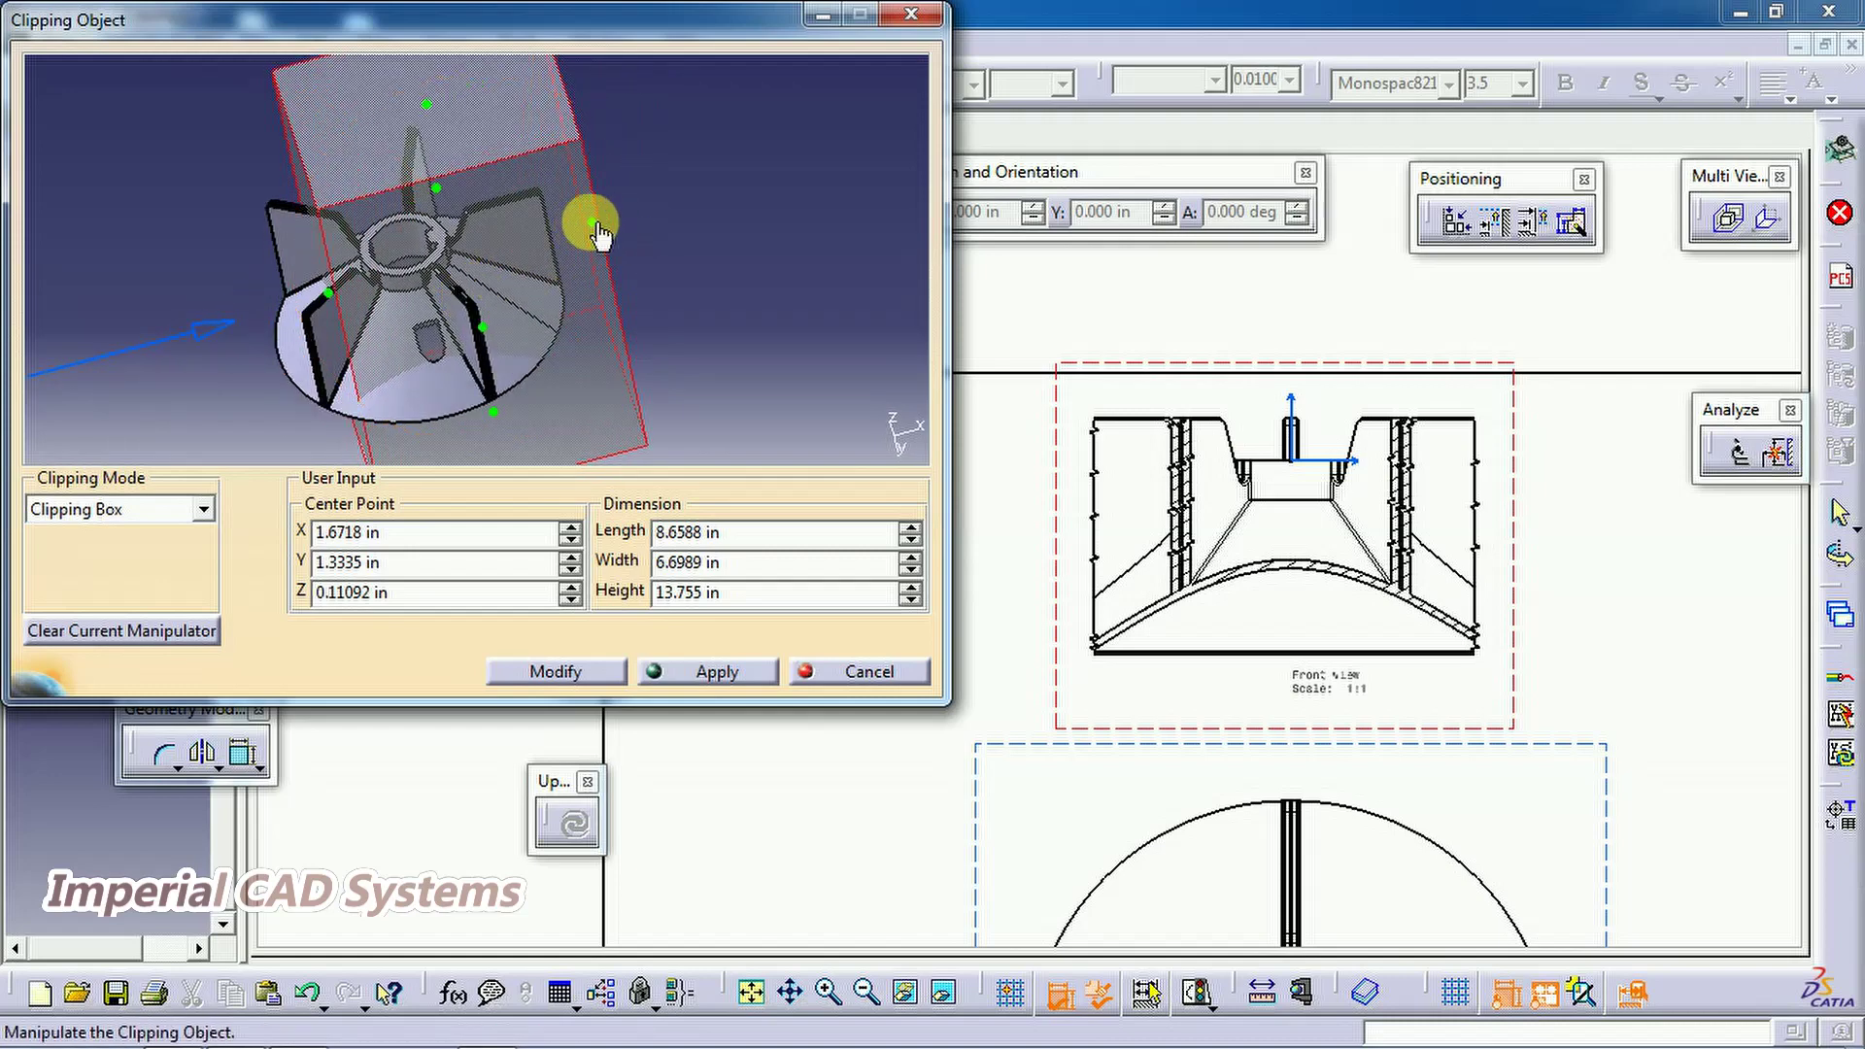
{"action": "left_click_drag", "start_coordinate": [596, 233], "coordinate": [504, 243]}
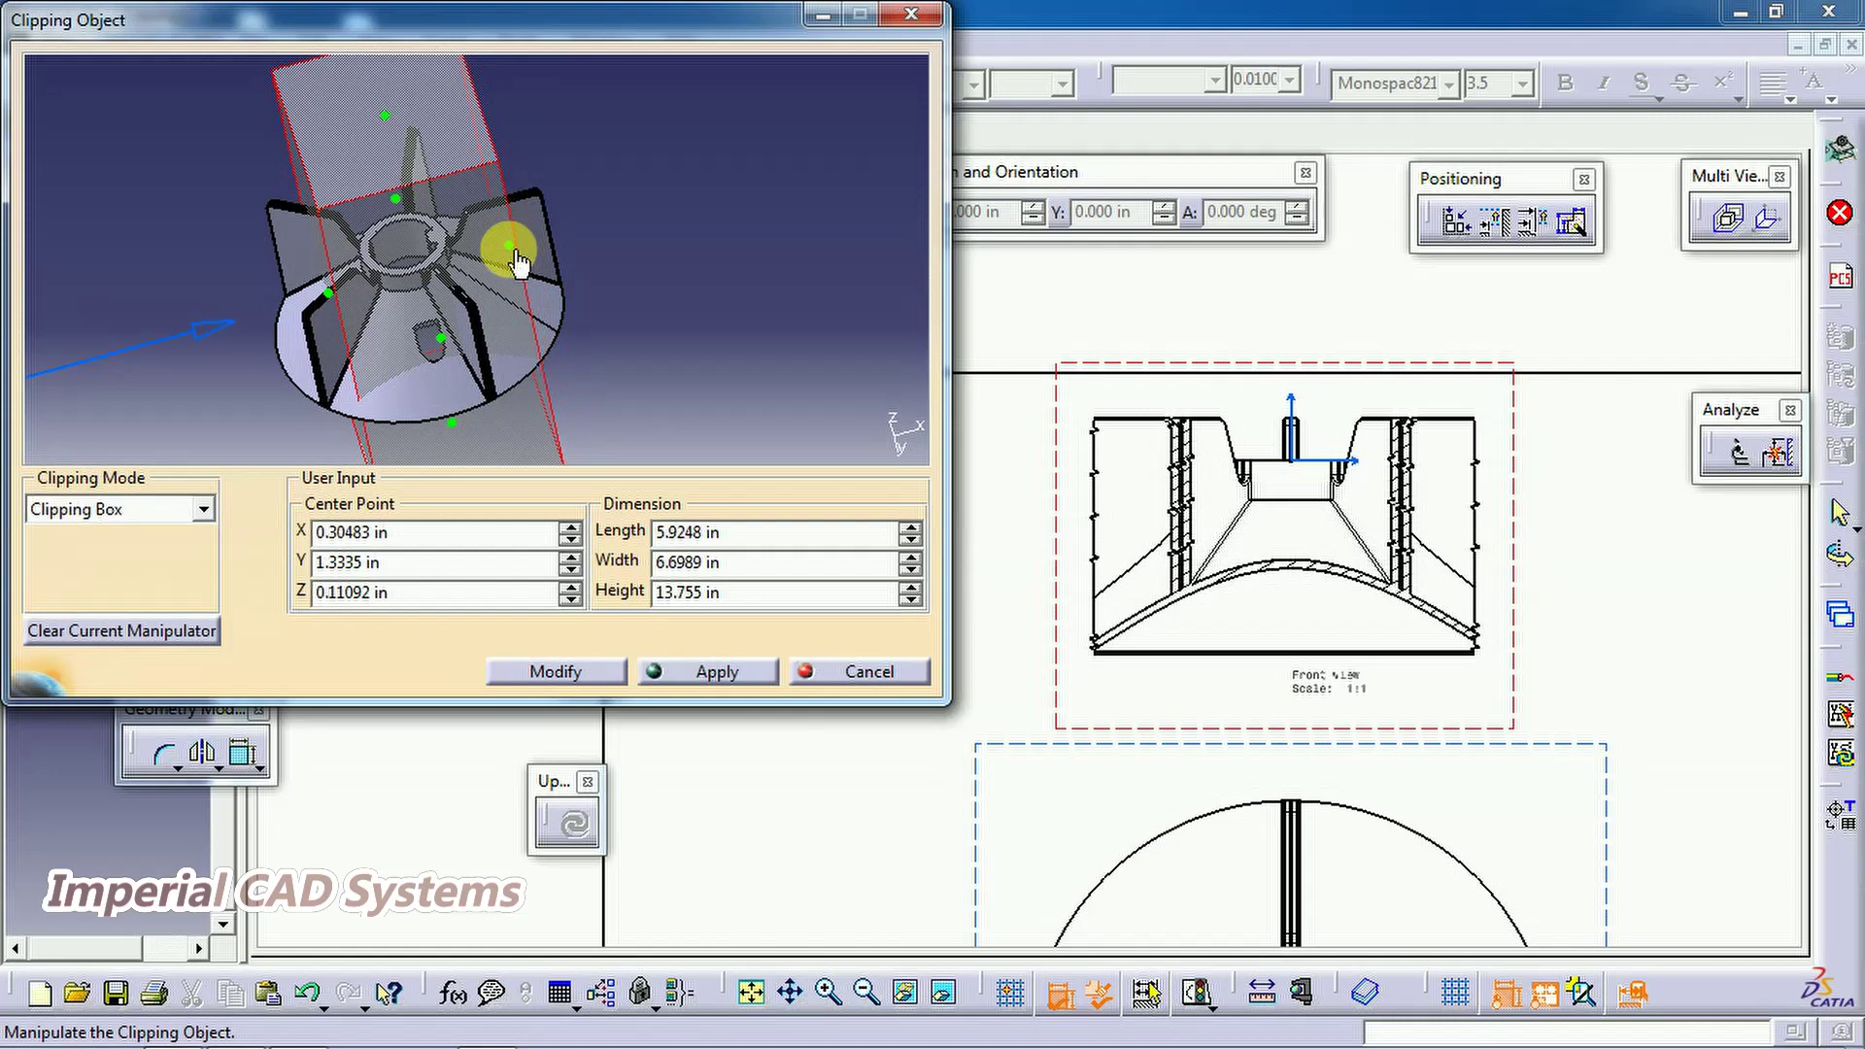
{"action": "left_click", "coordinate": [707, 680]}
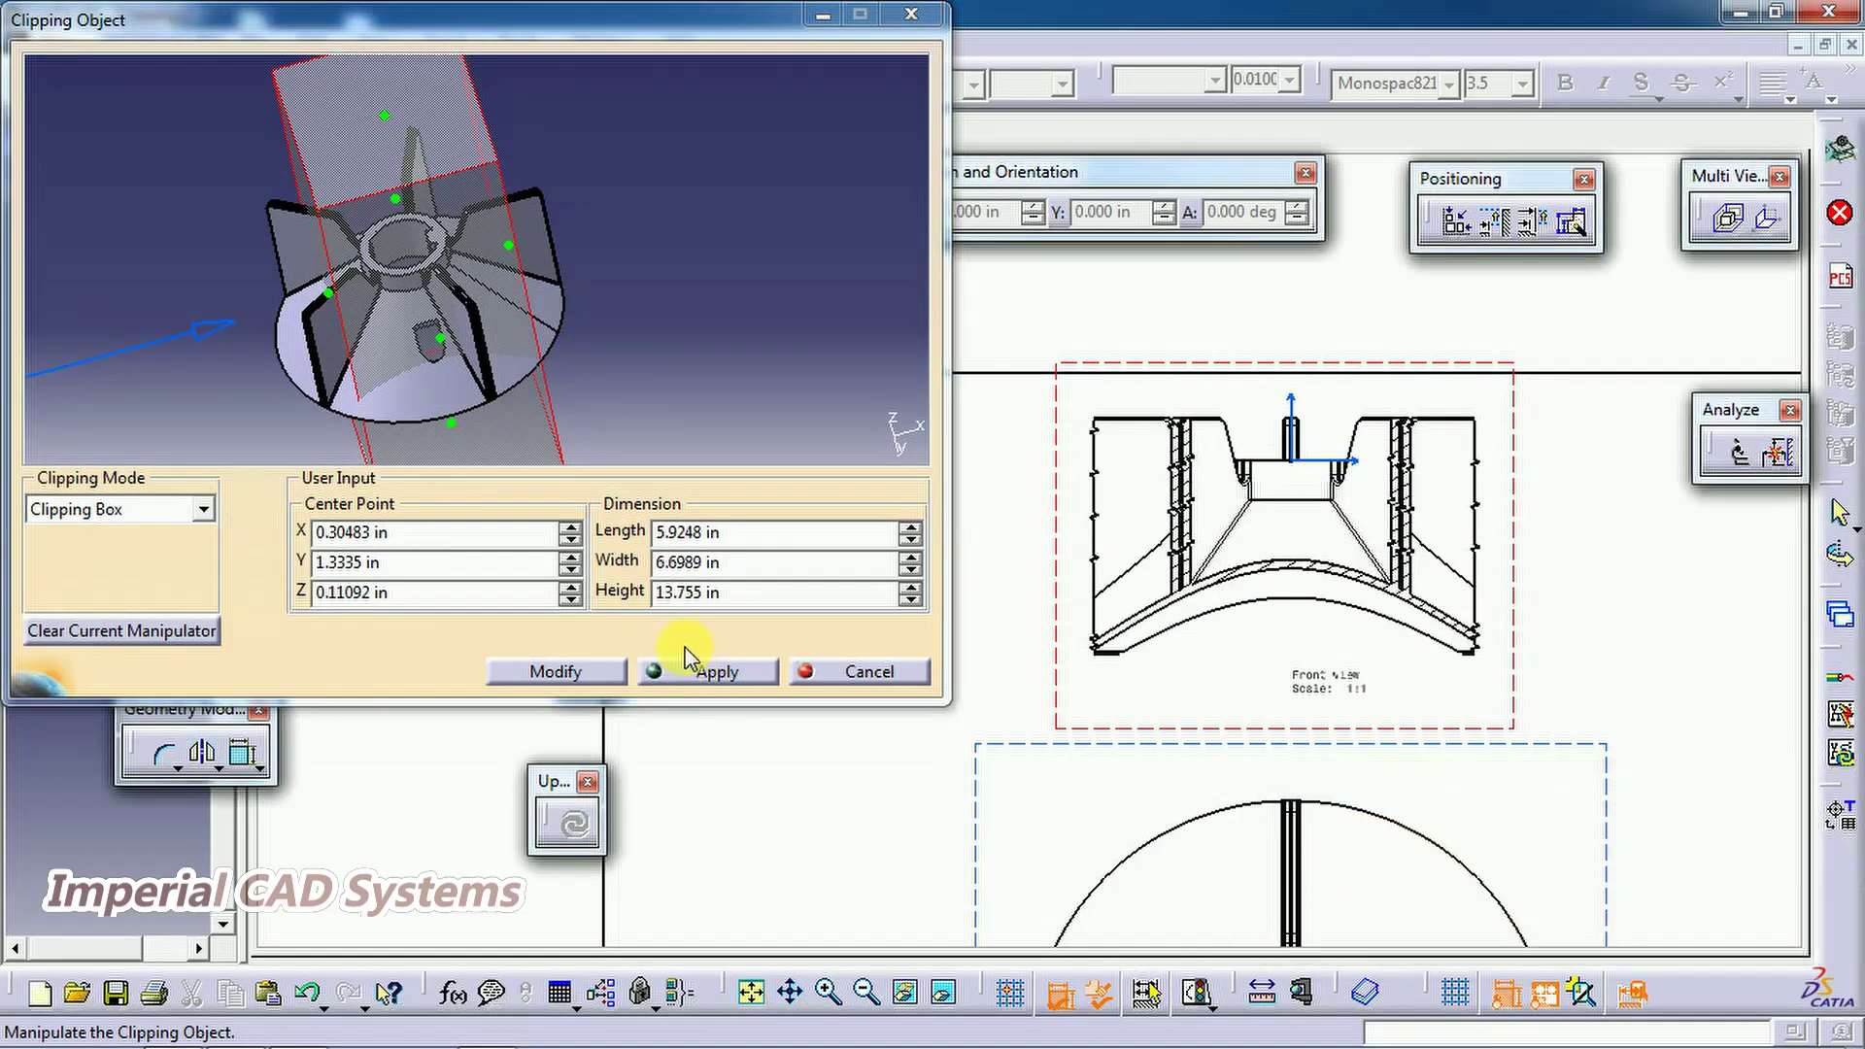
Move the box's front face back to the hub for a length of about 3.81 in and apply it to the front view
{"action": "middle_click_drag", "start_coordinate": [283, 417], "coordinate": [347, 301]}
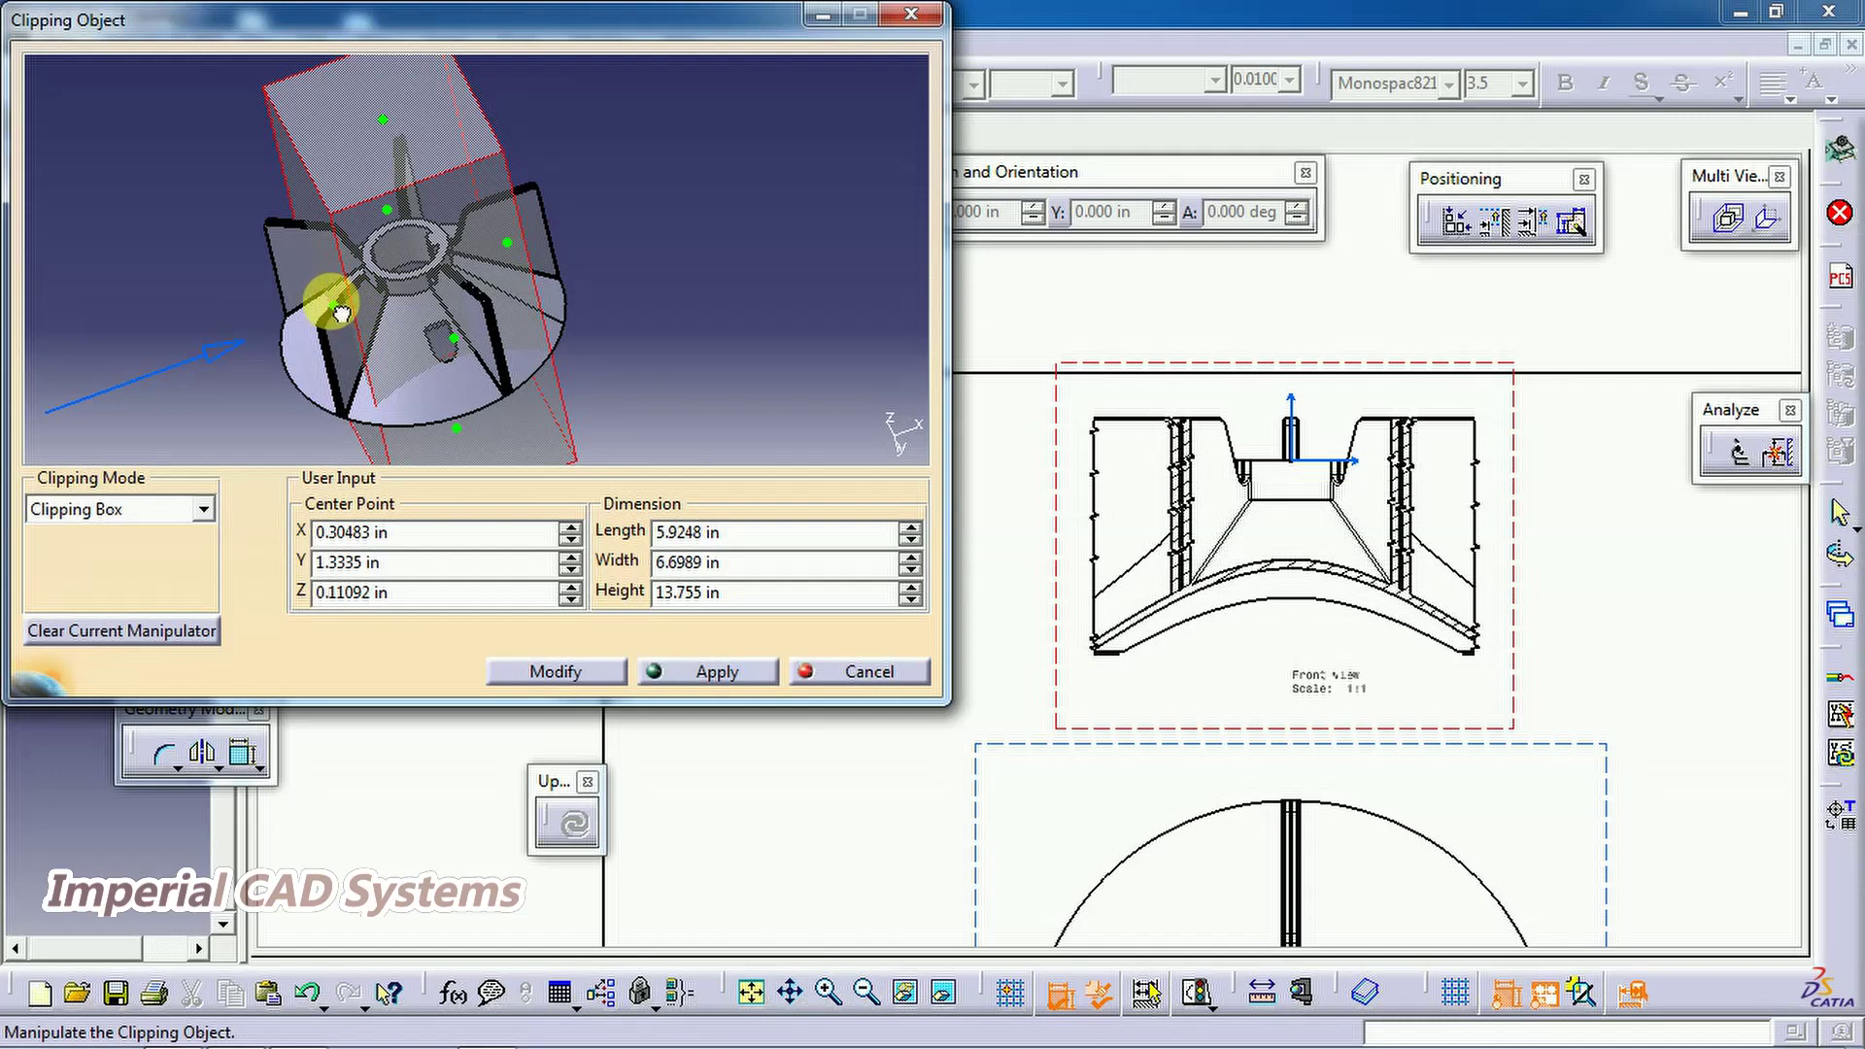
{"action": "left_click_drag", "start_coordinate": [334, 316], "coordinate": [412, 312]}
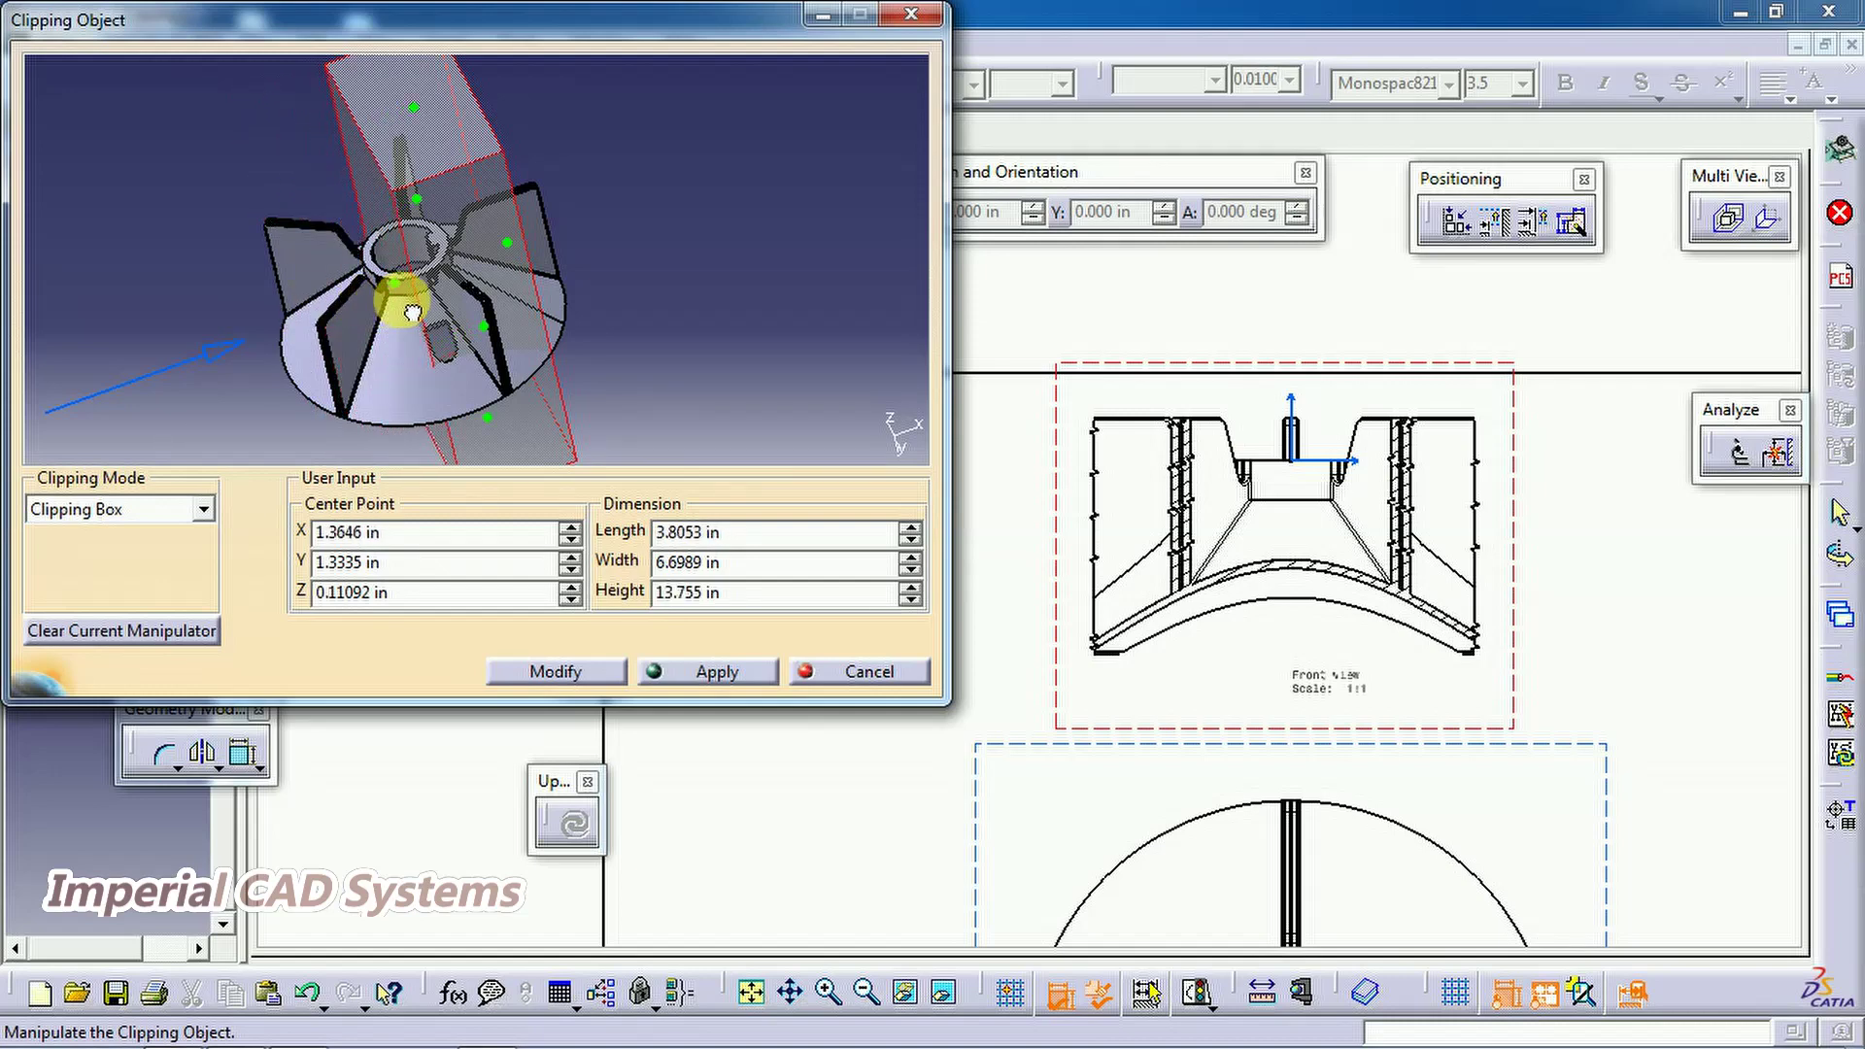
{"action": "left_click", "coordinate": [701, 680]}
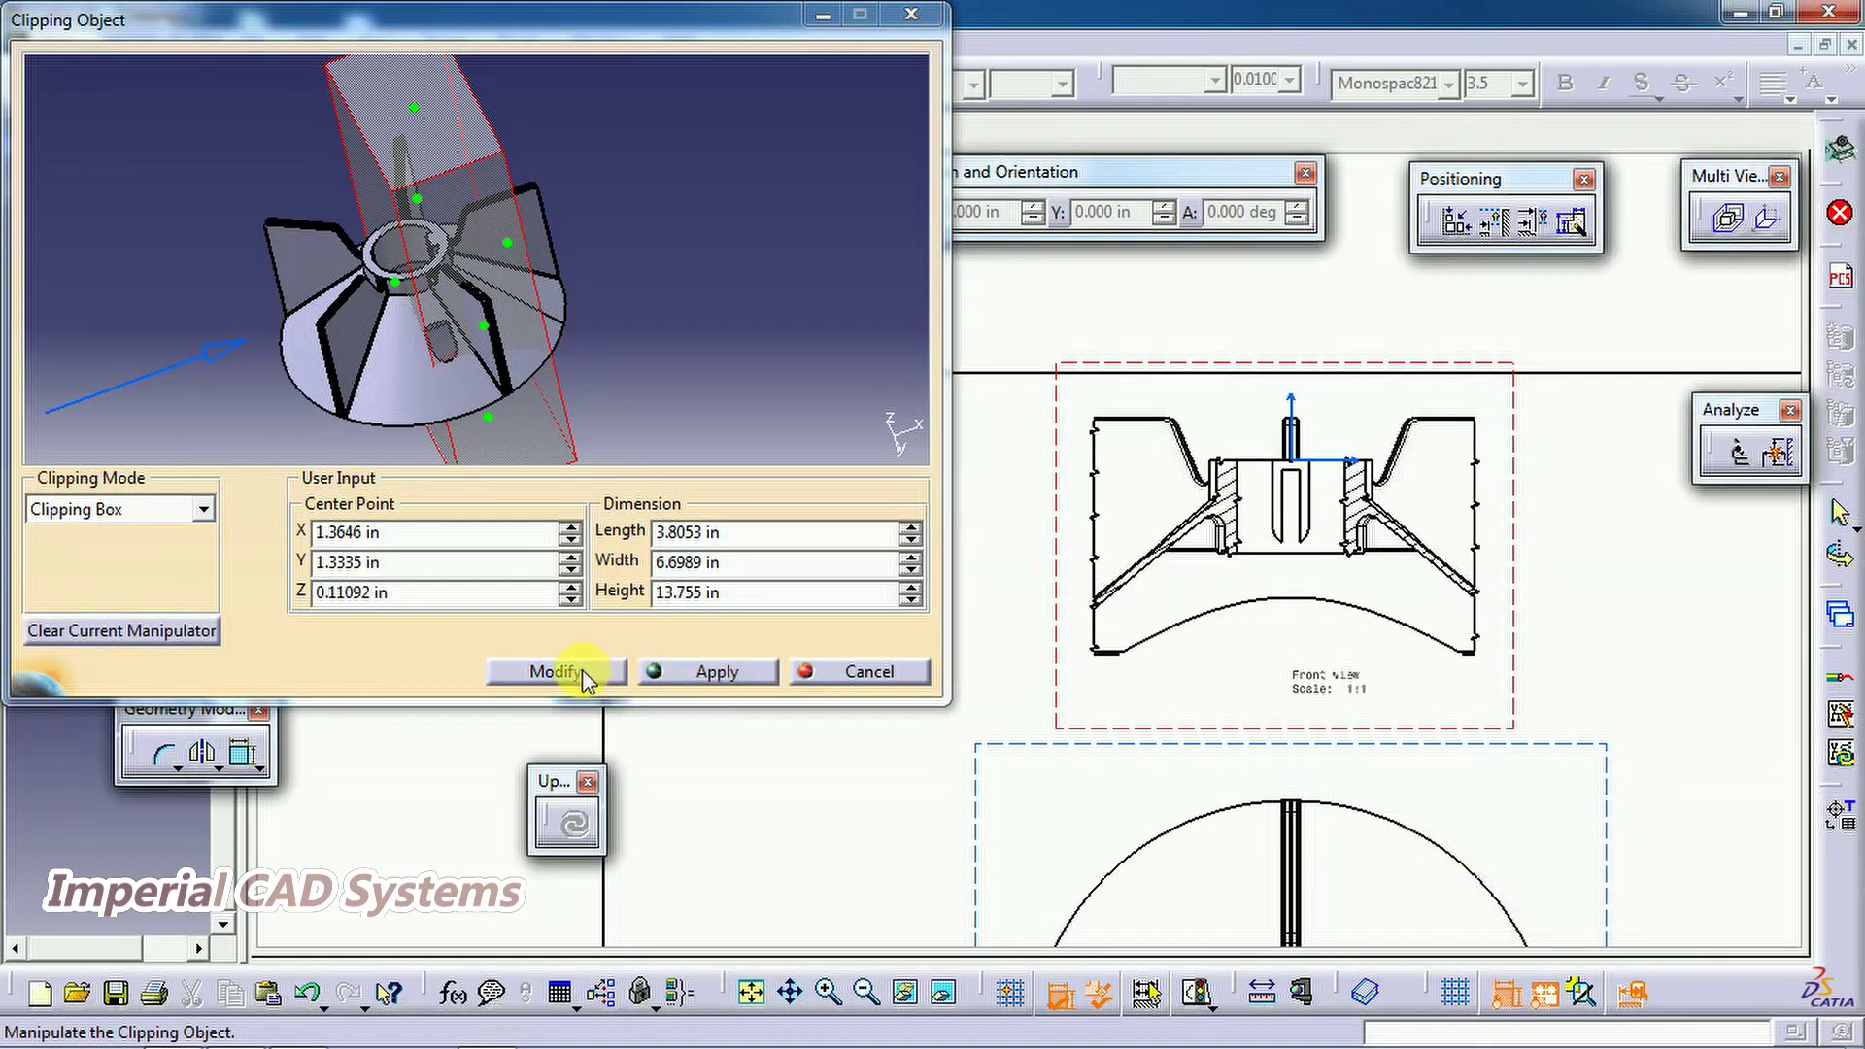
Finish modifying the front view's Clipping Box and return to the drawing sheet
{"action": "left_click", "coordinate": [581, 670]}
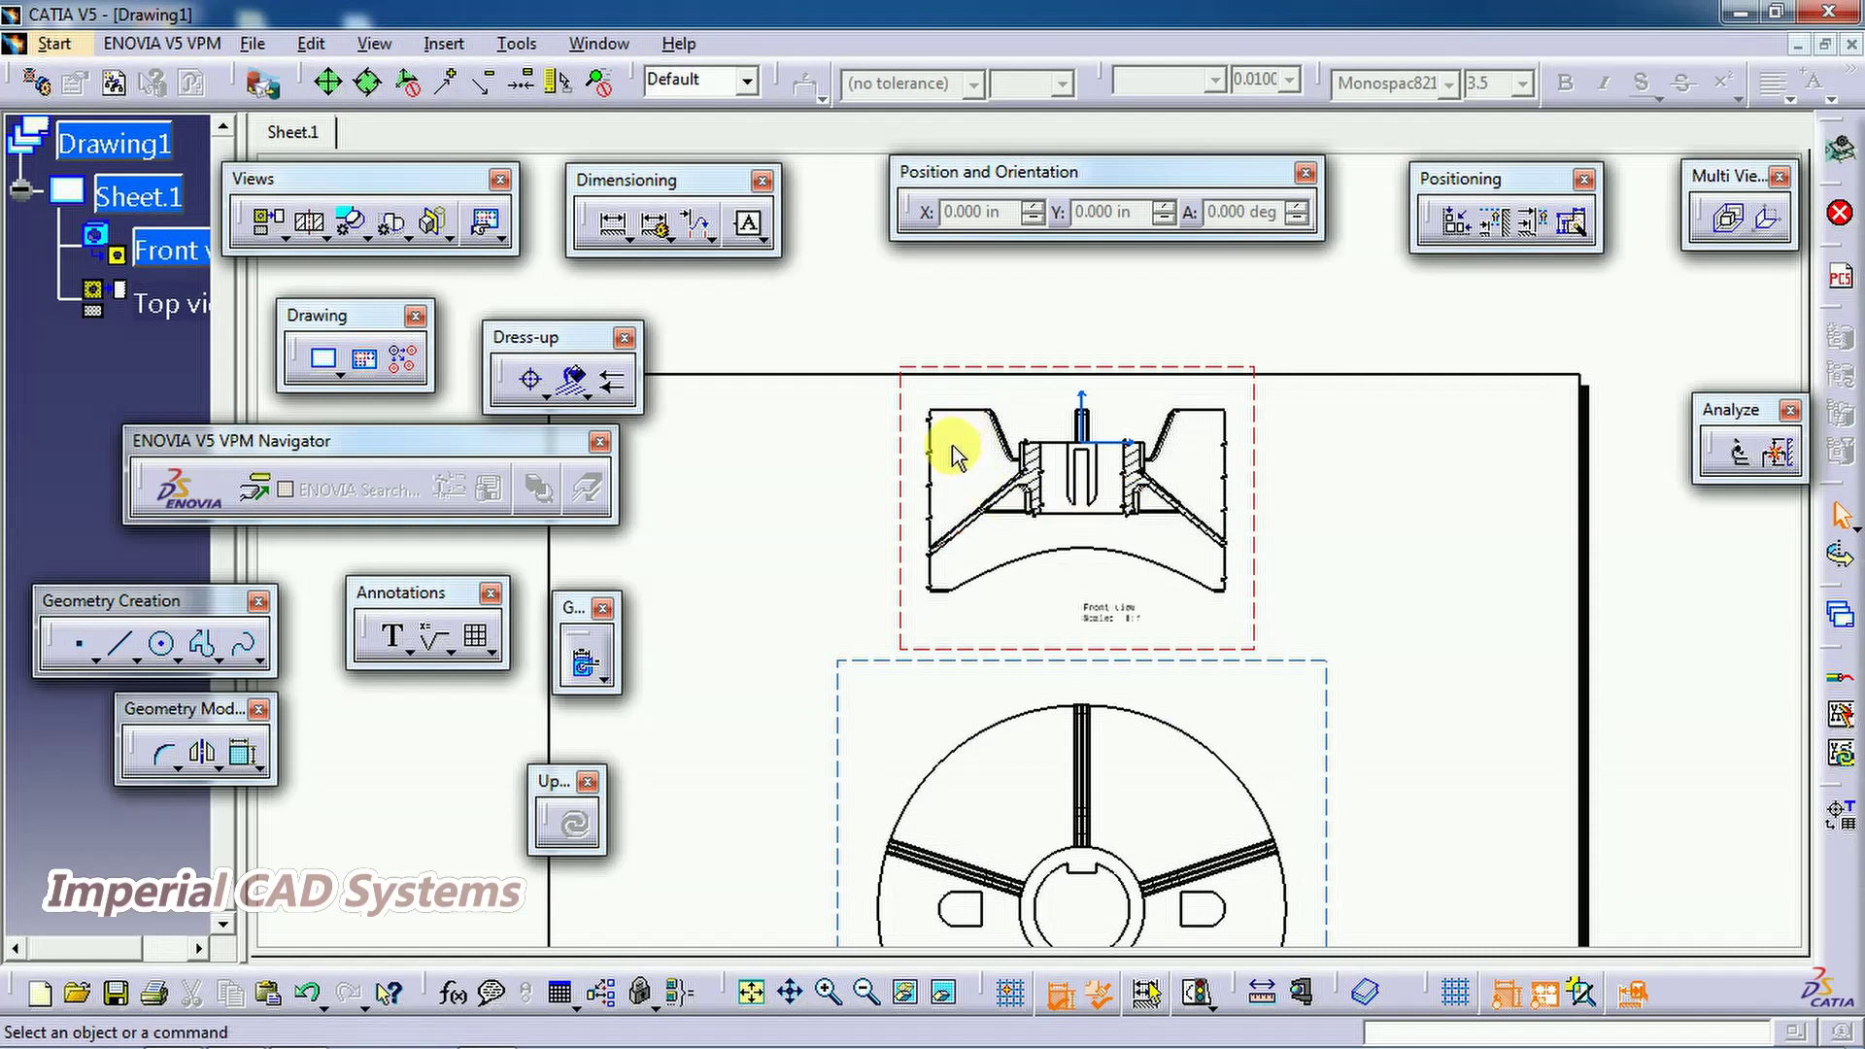
{"action": "mouse_move", "coordinate": [998, 491]}
{"action": "middle_mouse_down"}
{"action": "mouse_move", "coordinate": [821, 466]}
{"action": "mouse_move", "coordinate": [941, 375]}
{"action": "mouse_move", "coordinate": [1035, 495]}
{"action": "mouse_move", "coordinate": [1061, 485]}
{"action": "middle_mouse_up"}
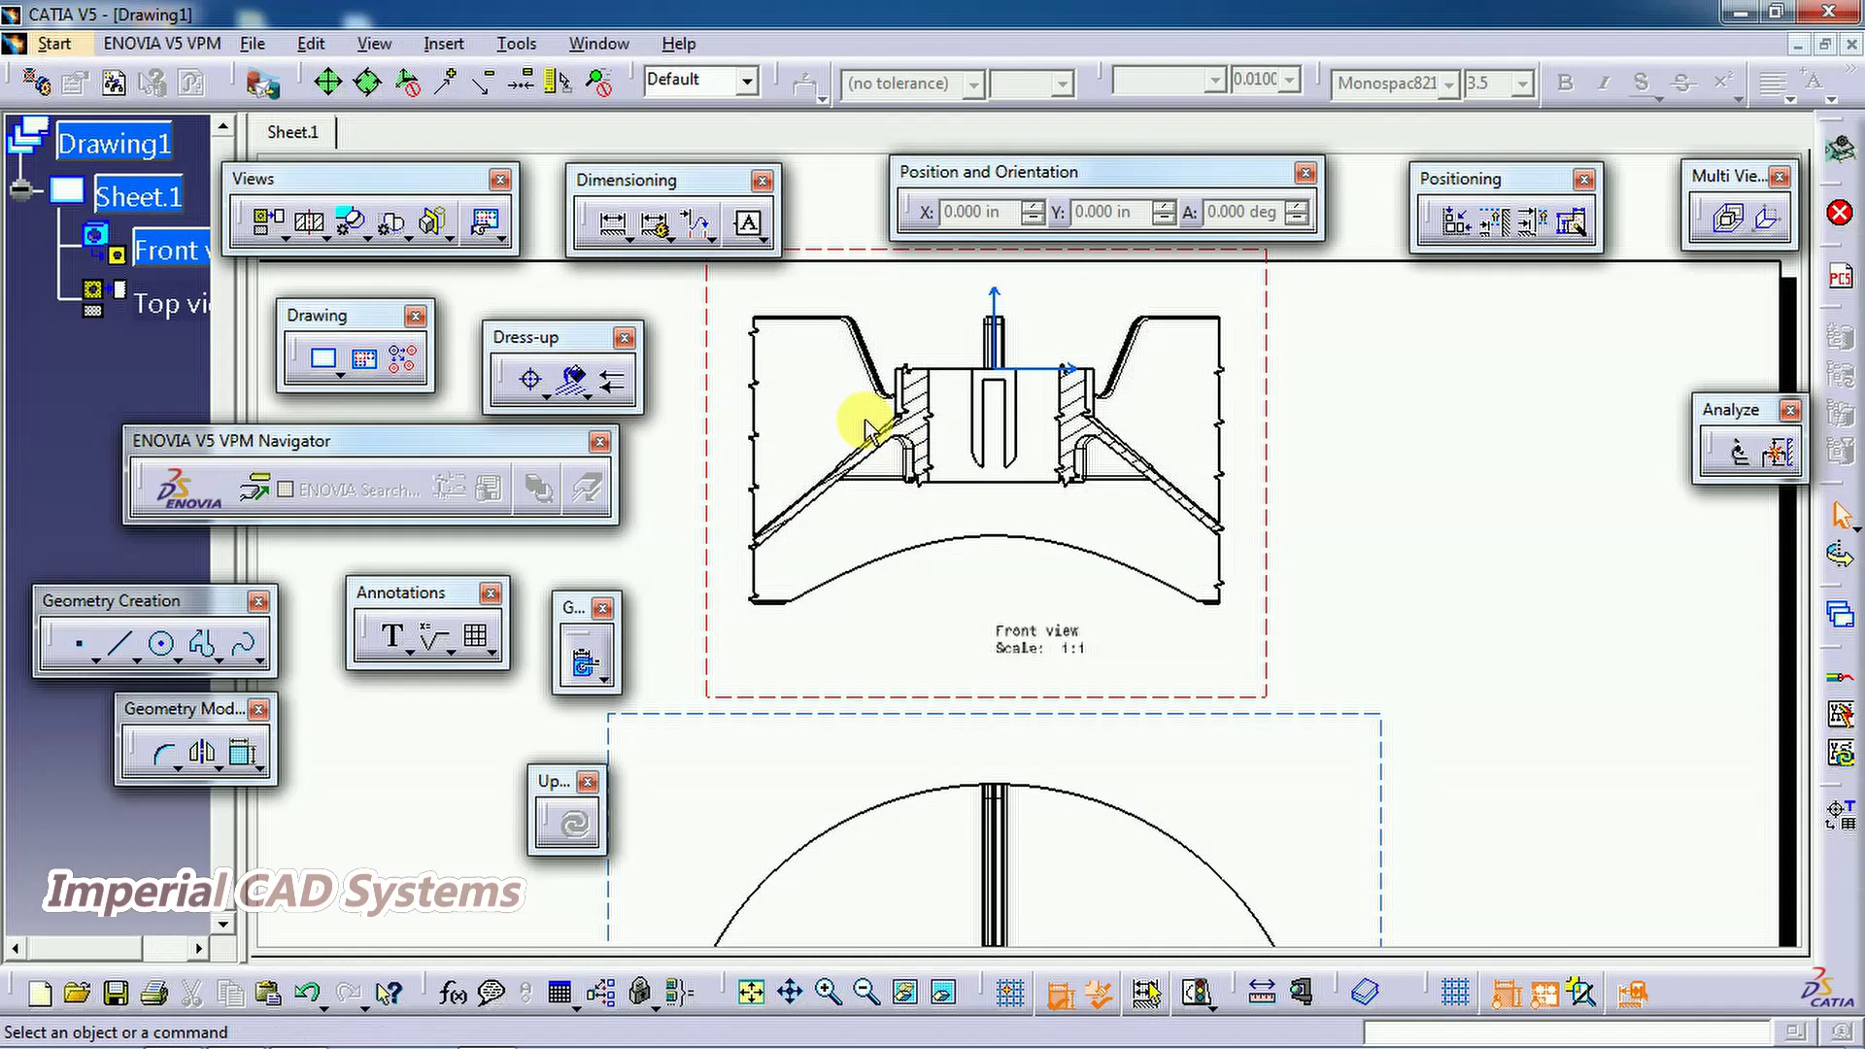
{"action": "left_click", "coordinate": [434, 228]}
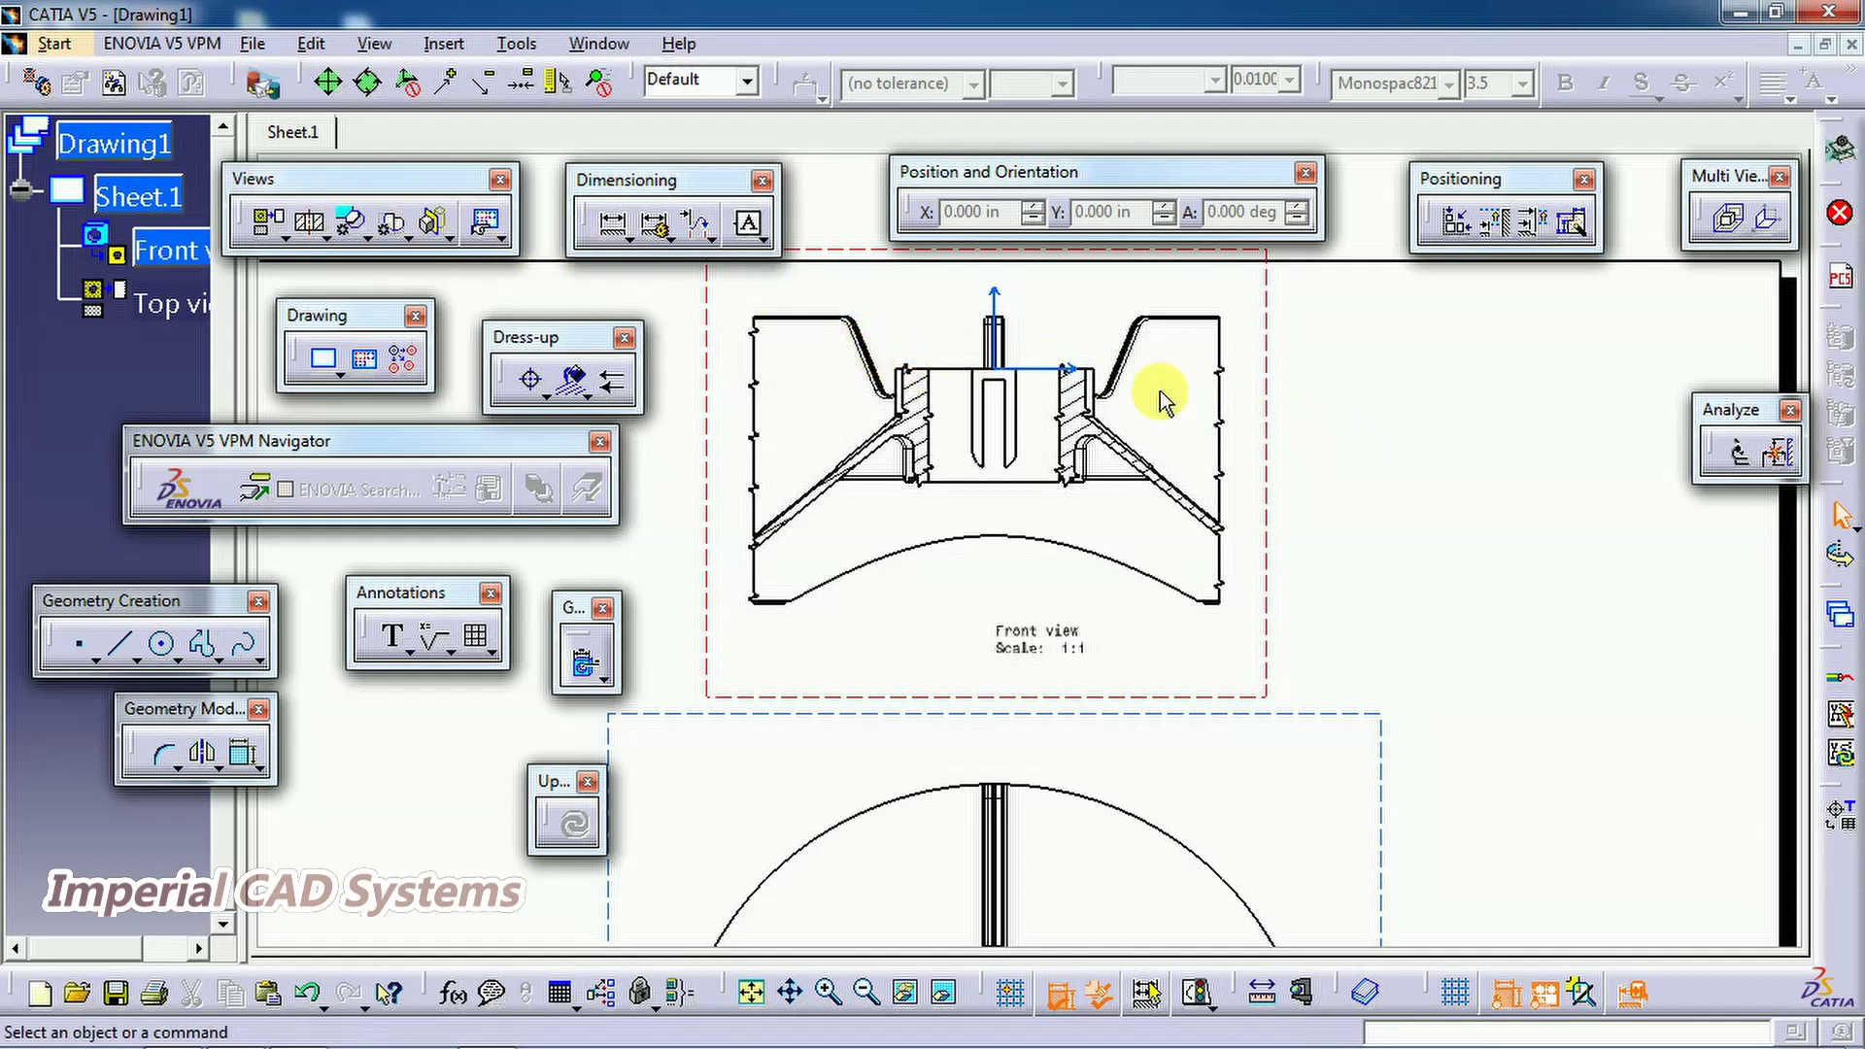
{"action": "middle_click_drag", "start_coordinate": [1491, 398], "coordinate": [1426, 452]}
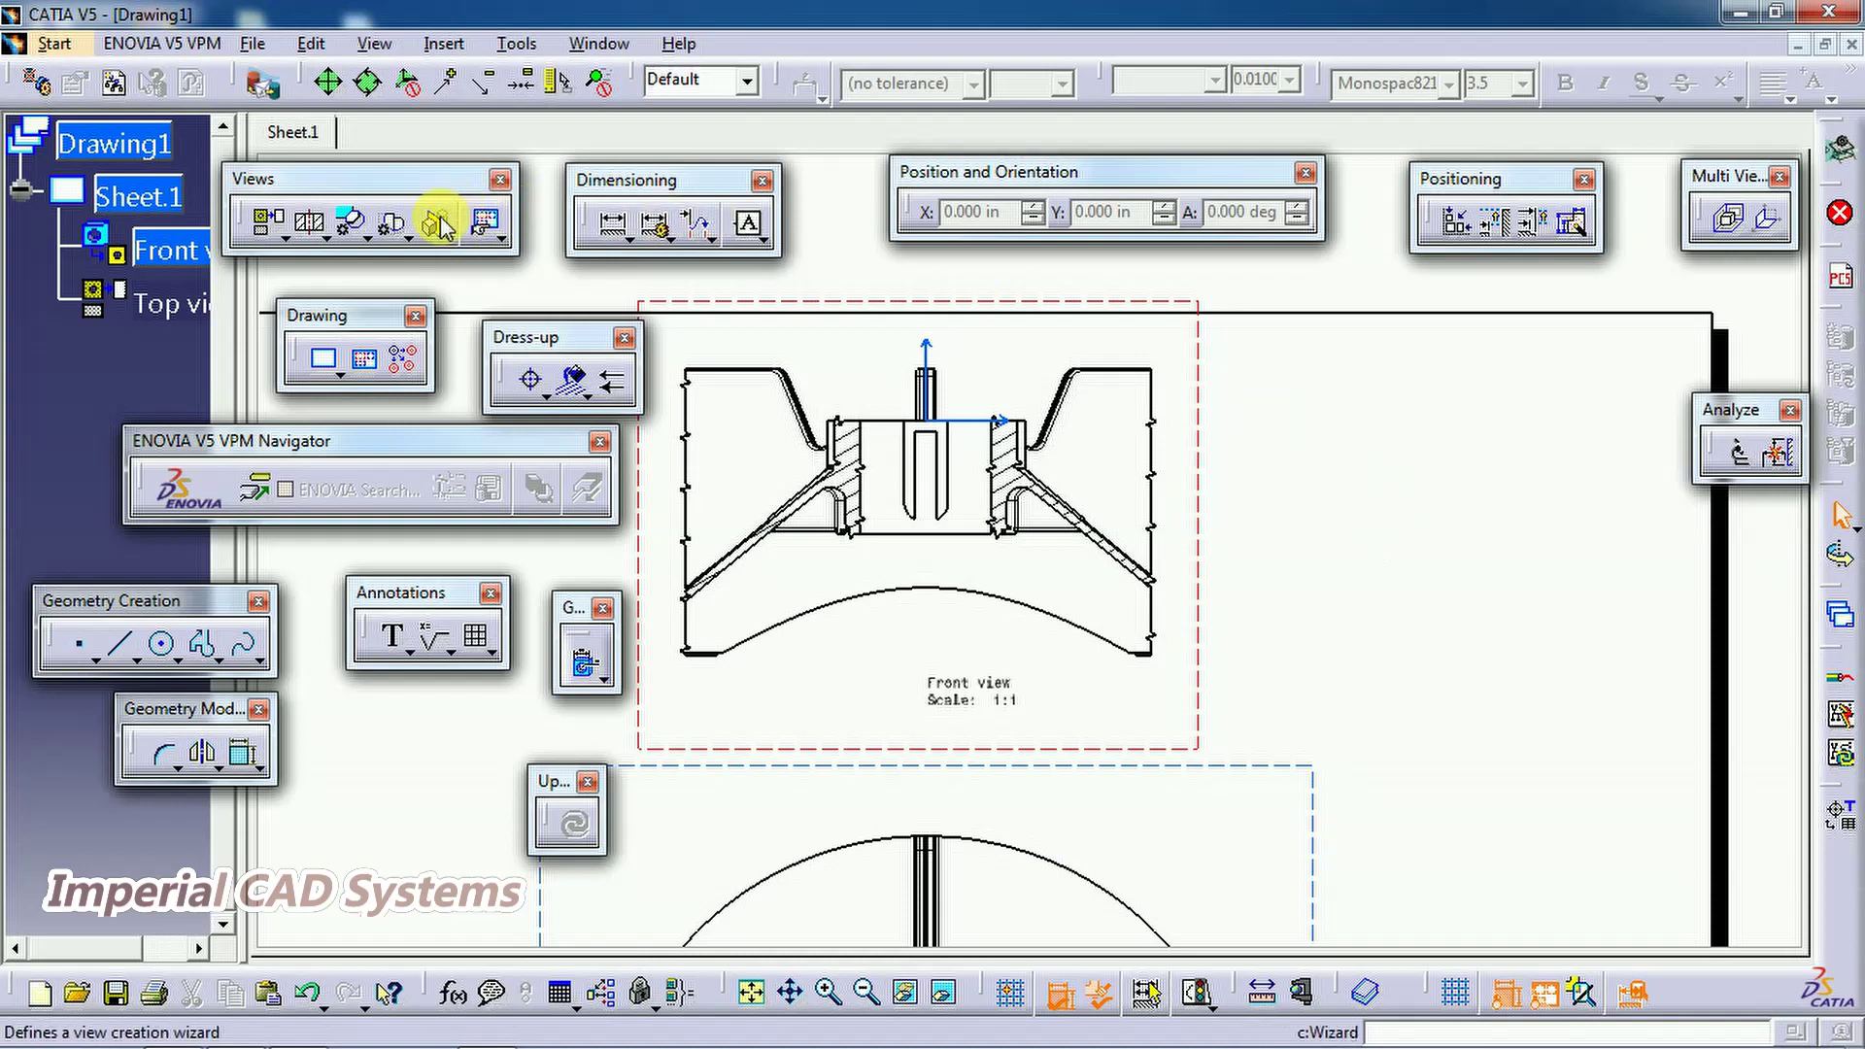
{"action": "left_click_drag", "start_coordinate": [1121, 423], "coordinate": [1197, 439]}
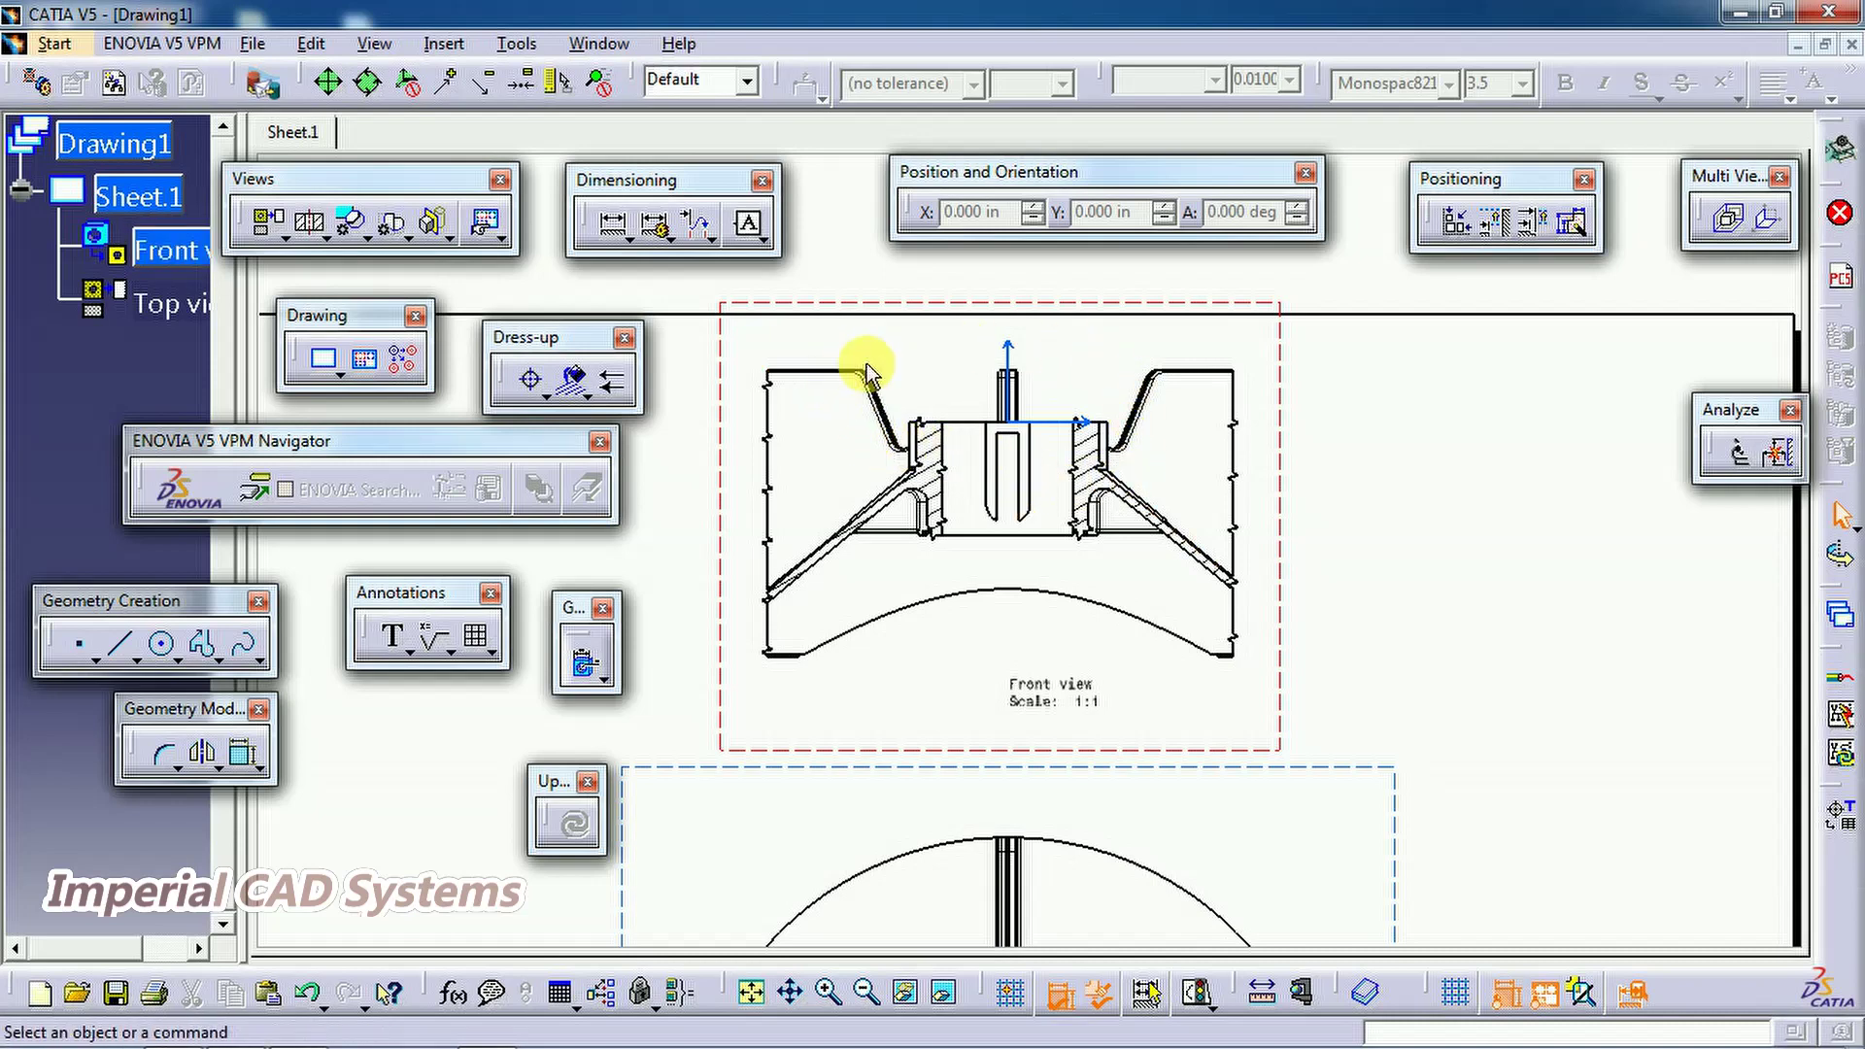
{"action": "left_click", "coordinate": [425, 238]}
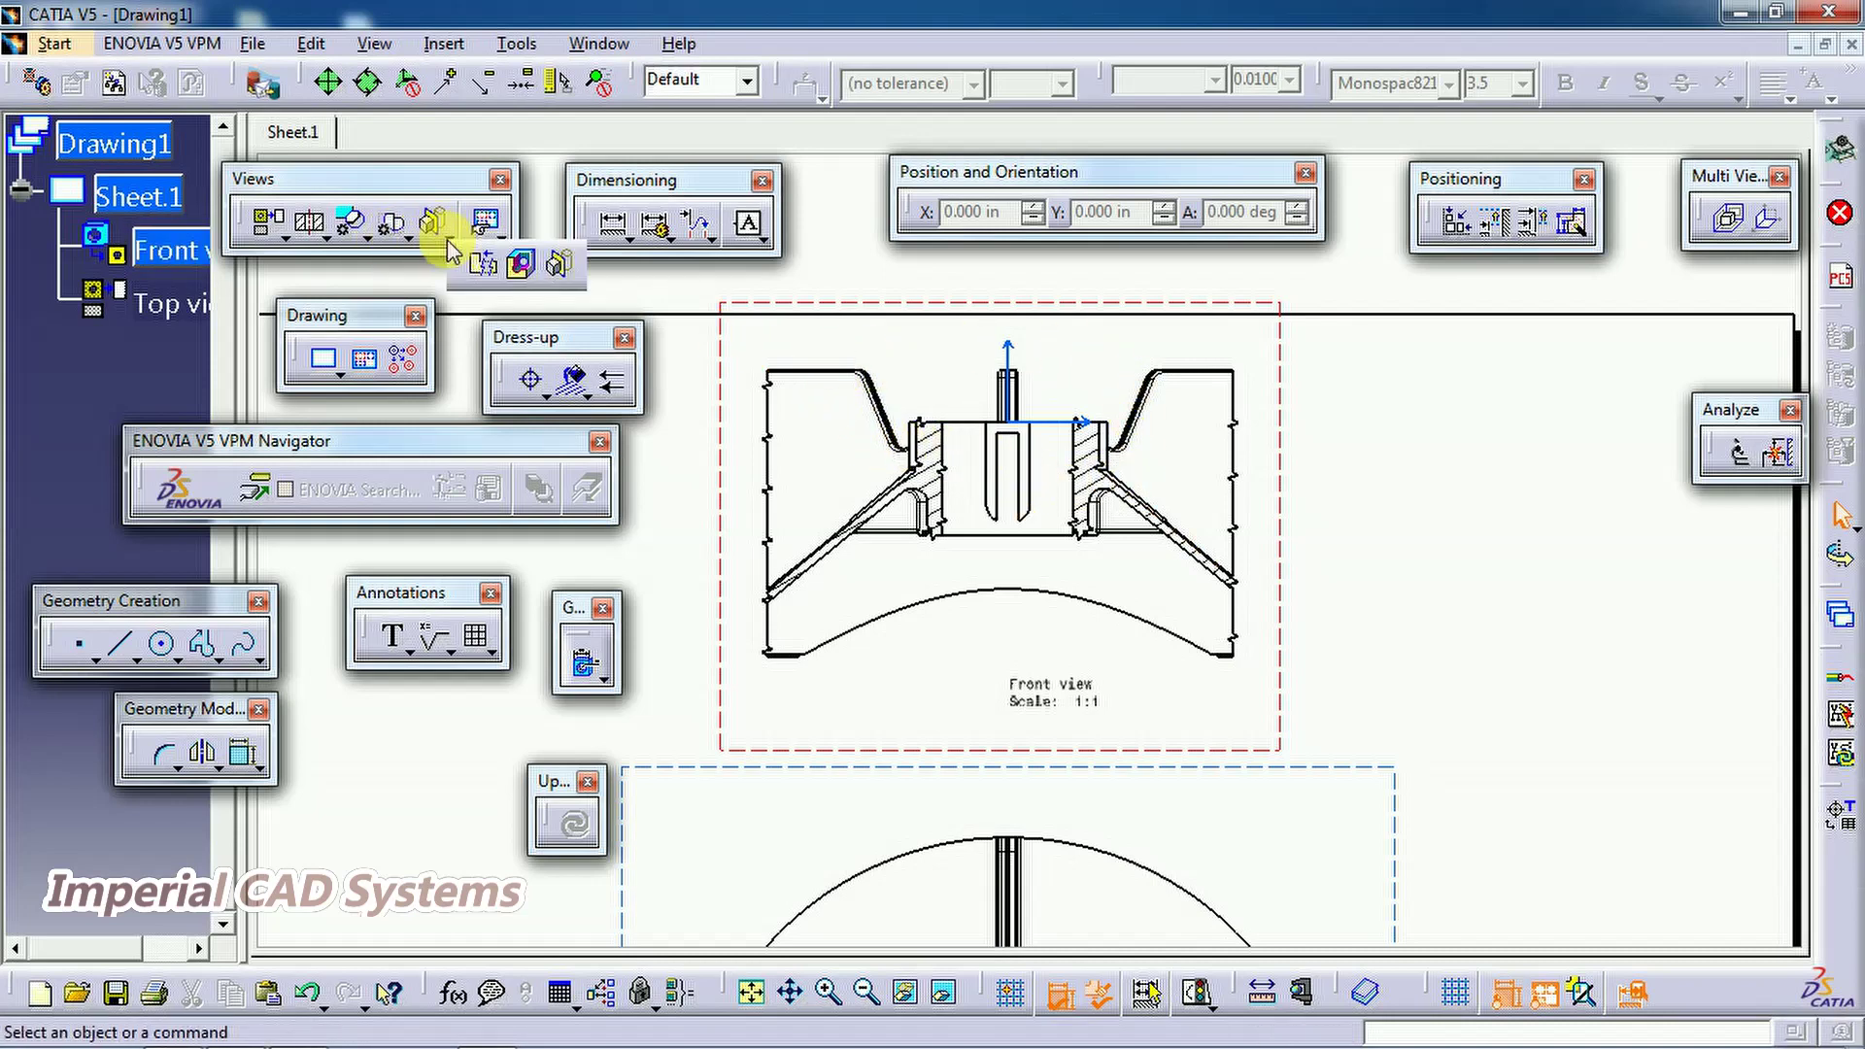